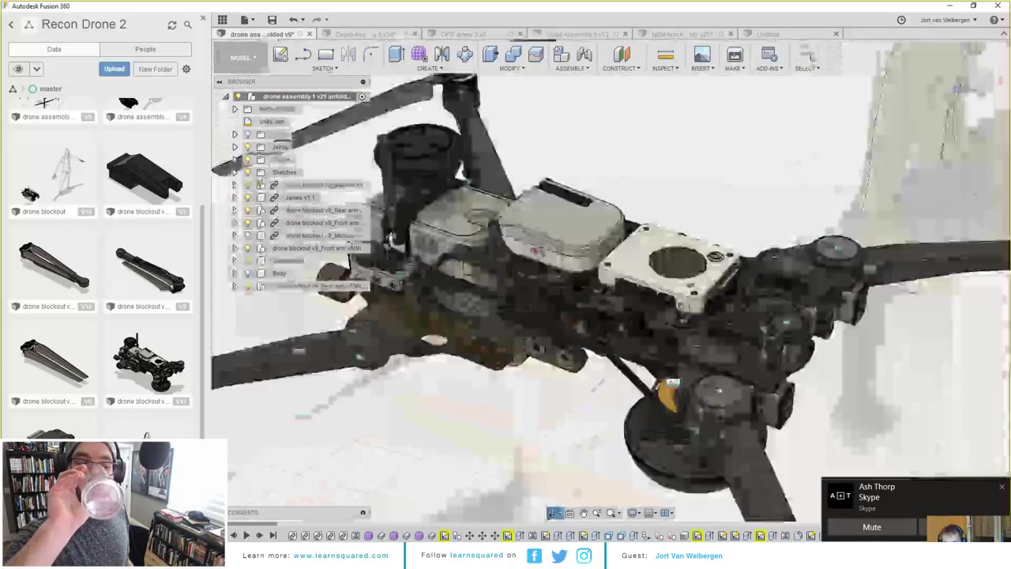
Step: Look over the unfolded drone assembly, then open the Drone2 v1 design from the Recon Drone 2 project
scroll(529, 363, "up", 3)
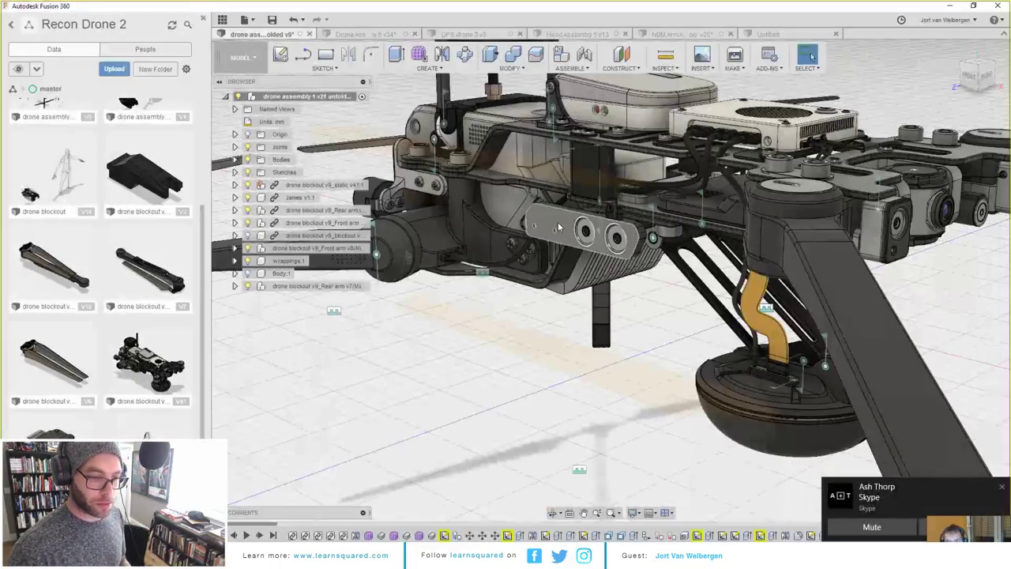
middle_click_drag(557, 228, 542, 283, "shift")
scroll(103, 254, "up", 2)
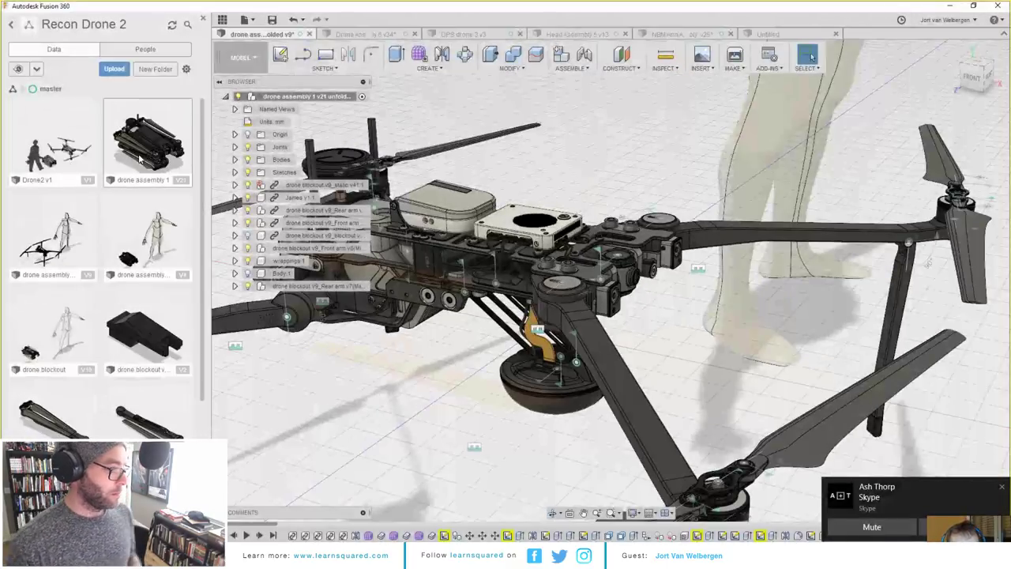
scroll(126, 177, "down", 3)
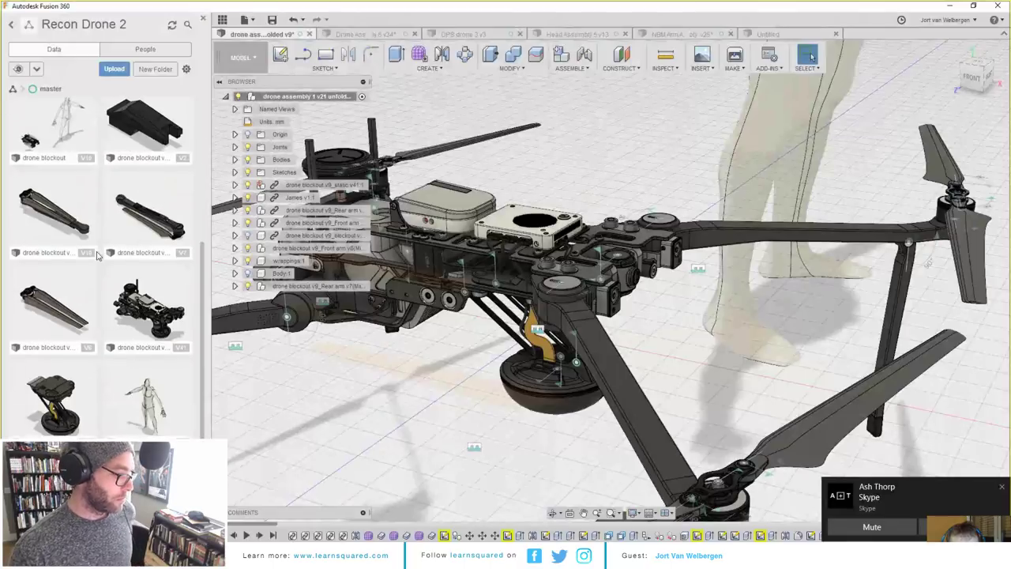
scroll(87, 221, "up", 3)
double_click(52, 143)
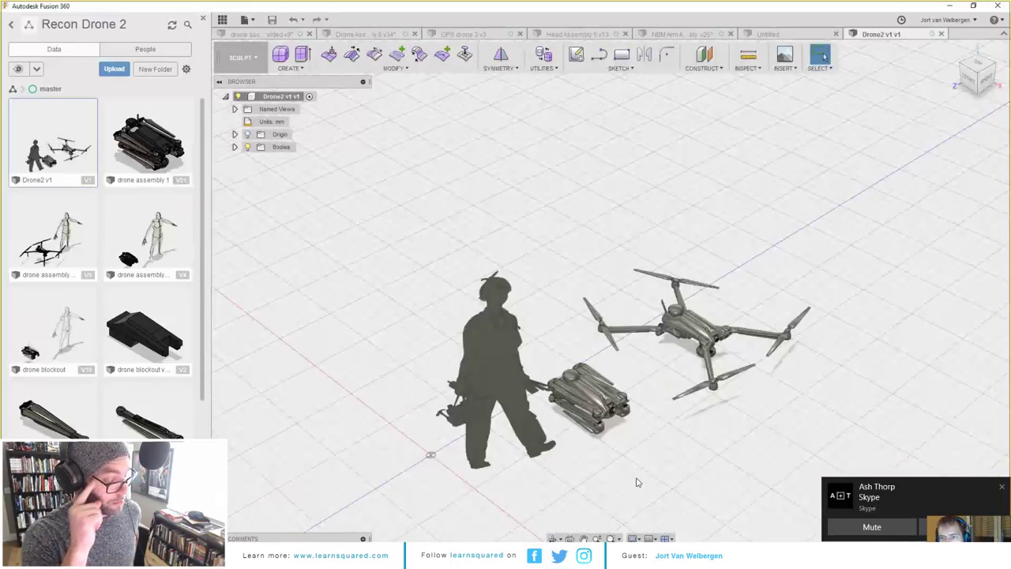
Step: Examine the folded and unfolded drone models in Drone2 v1 from several angles, then close the design
scroll(637, 482, "up", 10)
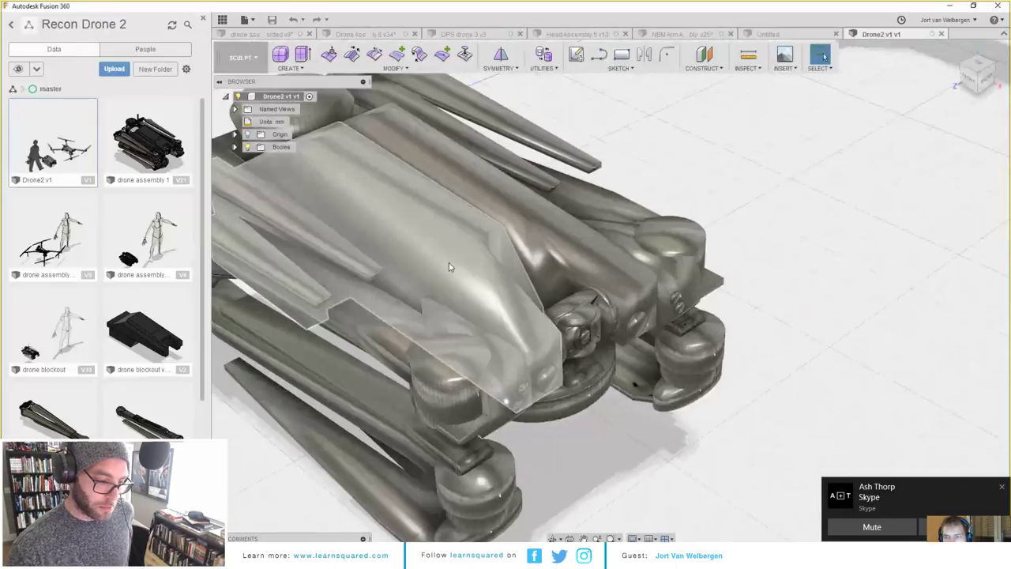
scroll(472, 256, "down", 3)
middle_click_drag(613, 356, 559, 293, "shift")
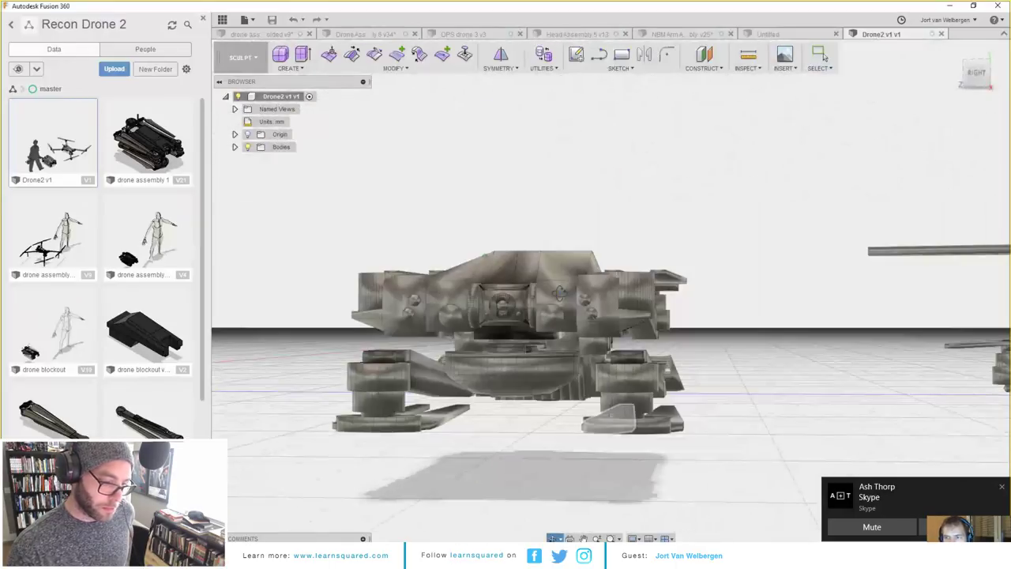
middle_click_drag(479, 340, 506, 339, "shift")
scroll(505, 340, "up", 3)
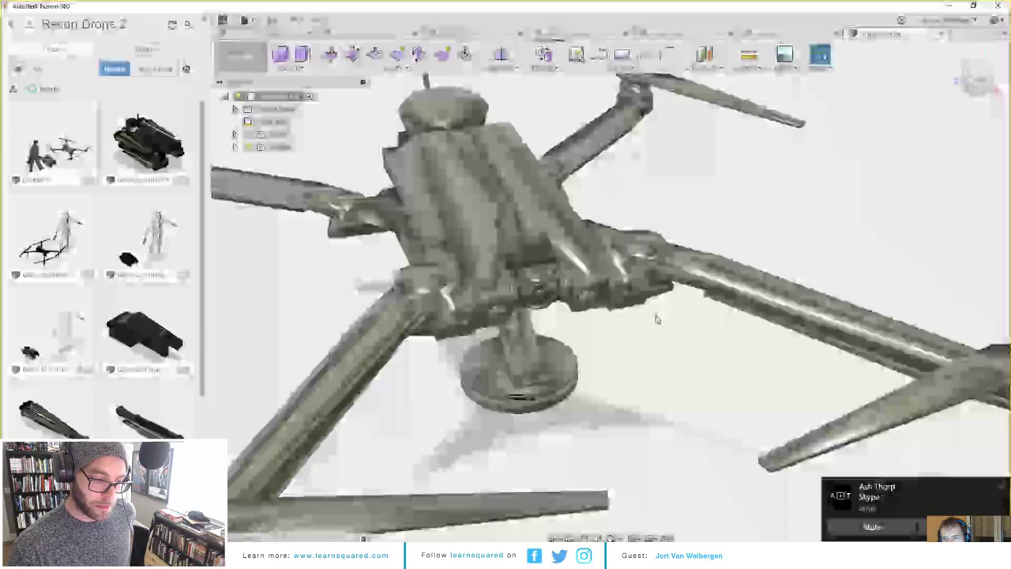
middle_click_drag(656, 319, 490, 300, "shift")
middle_click_drag(490, 300, 610, 197)
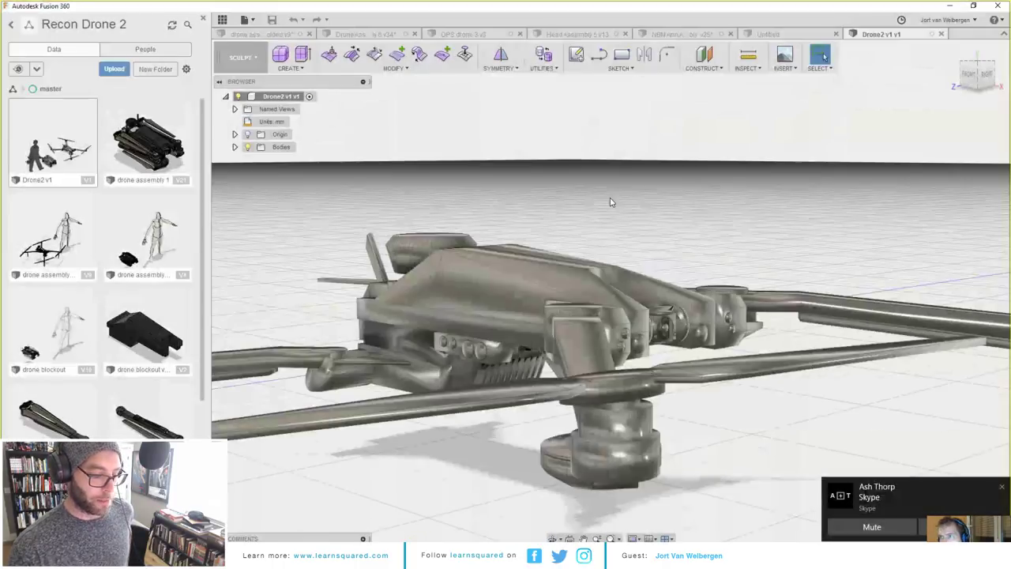
scroll(610, 197, "down", 2)
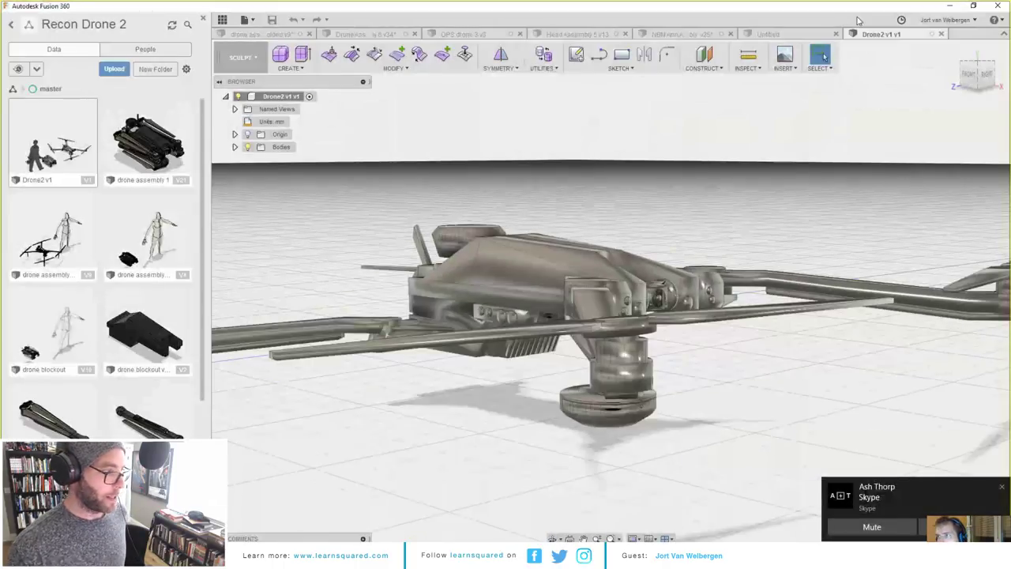
left_click(942, 34)
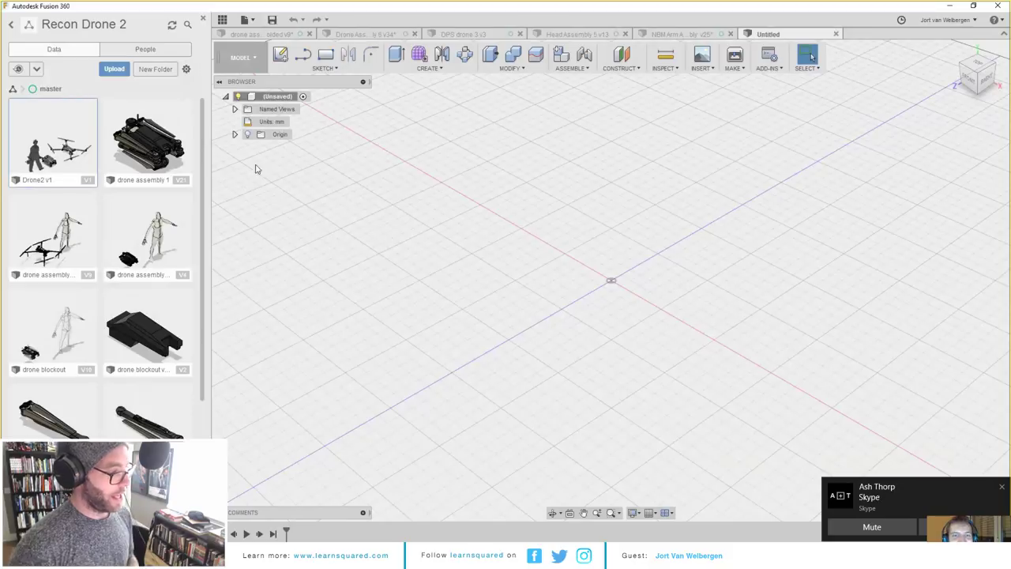
Step: Browse the design files in the IMT project, then hide the project browser
left_click(12, 25)
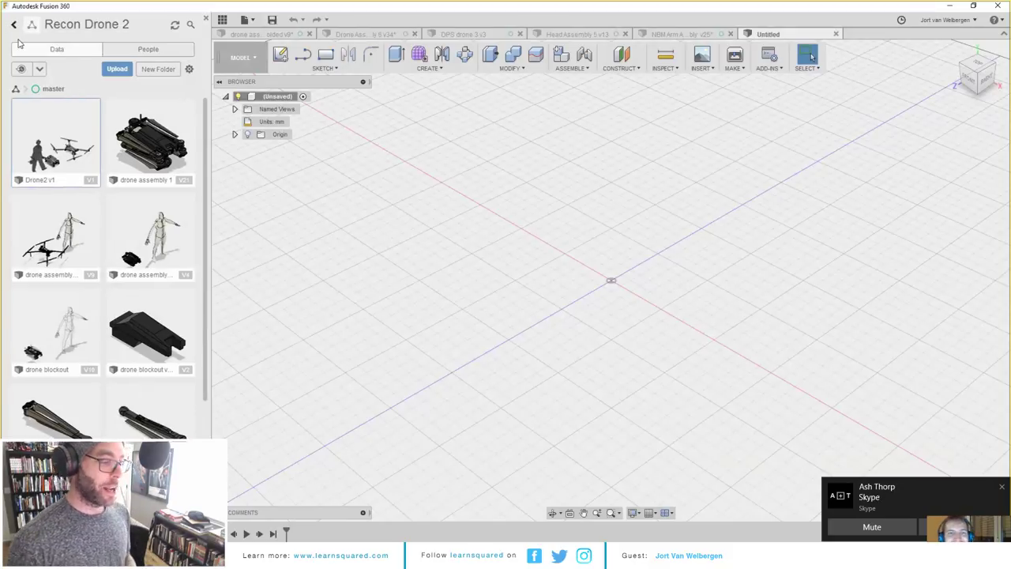
left_click(57, 113)
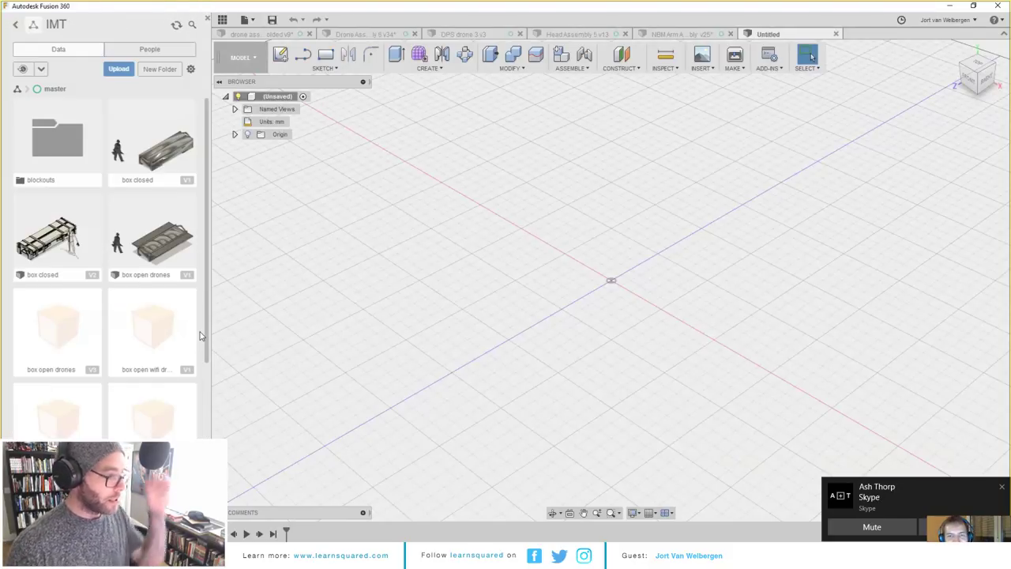
scroll(184, 332, "down", 5)
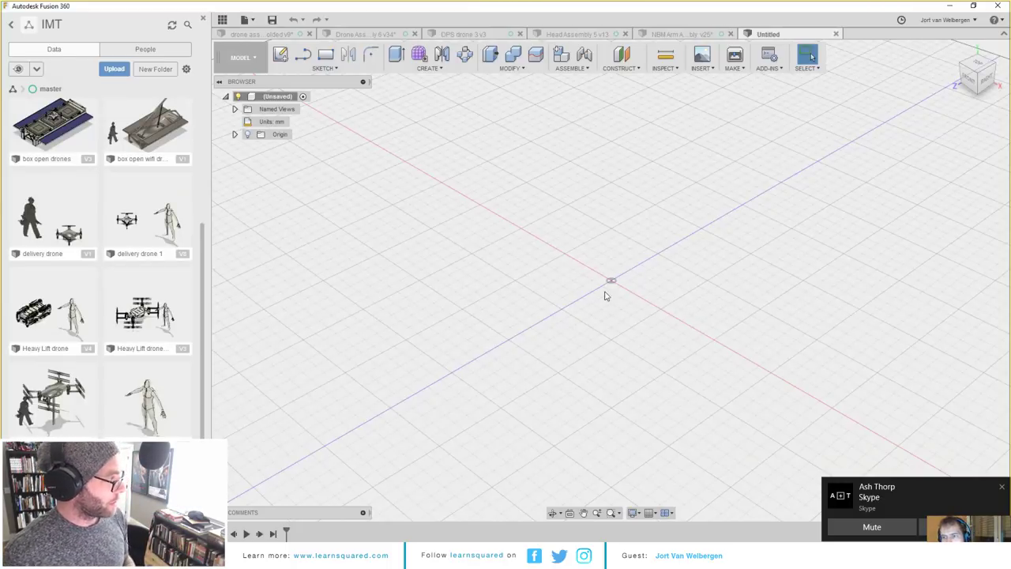
left_click(203, 18)
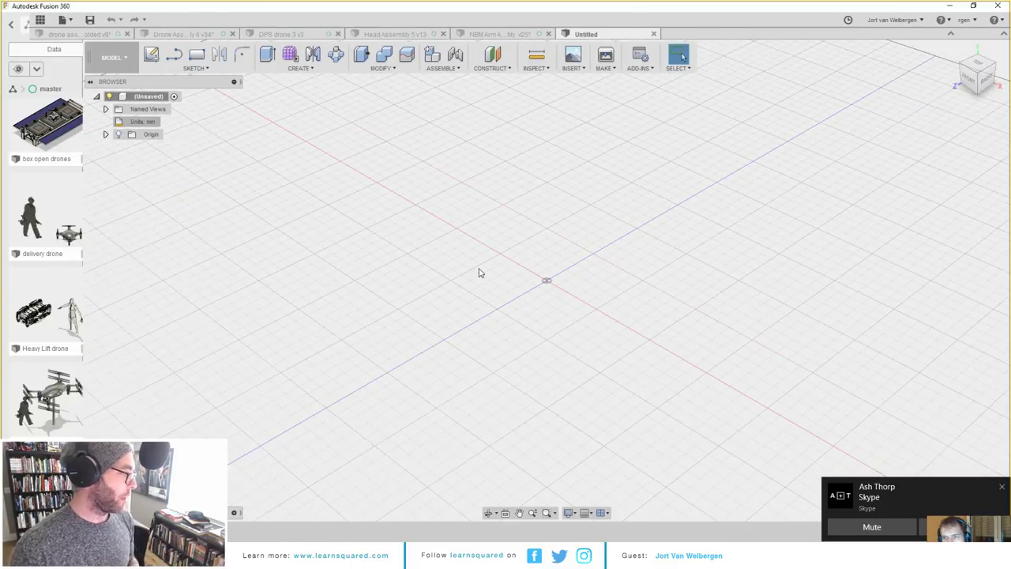
Step: Sketch a 50 mm square centred on the origin on the horizontal plane of the empty design
key("r")
left_click(513, 304)
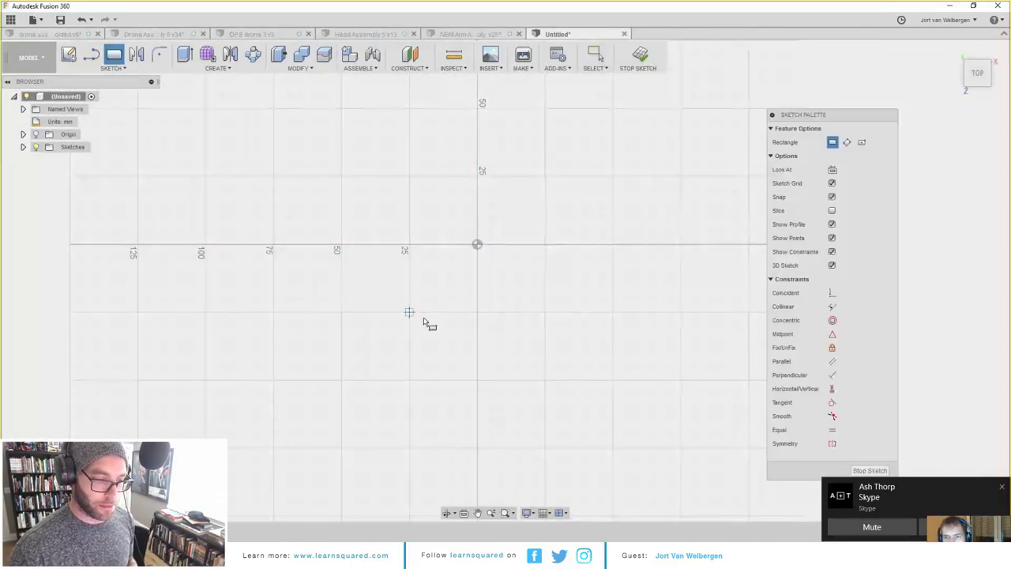
left_click(425, 321)
left_click(488, 188)
Step: Extrude the square symmetrically as a new body, with a distance of 25 mm on each side
key("e")
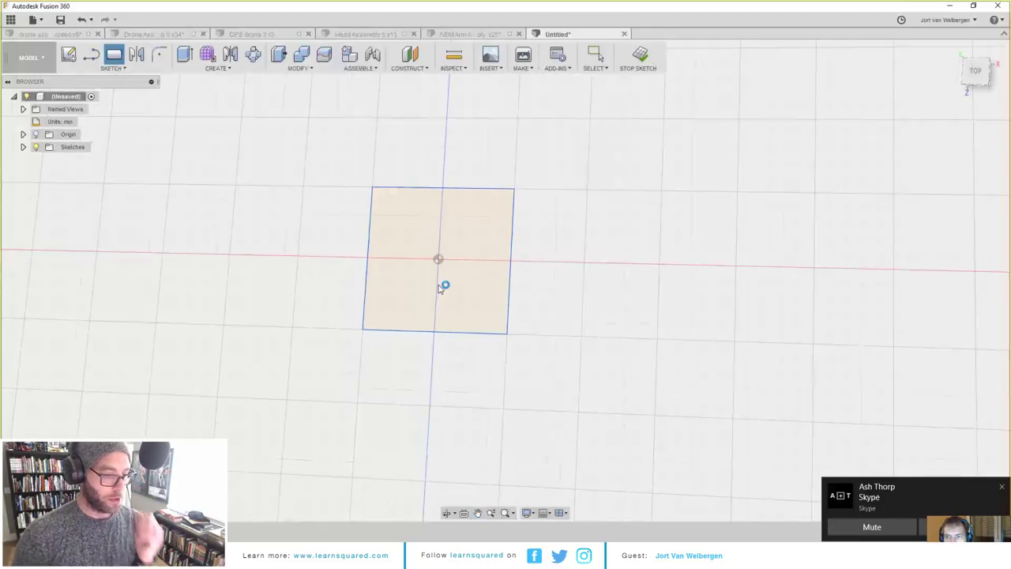
middle_click_drag(527, 309, 511, 248, "shift")
left_click_drag(507, 267, 509, 206)
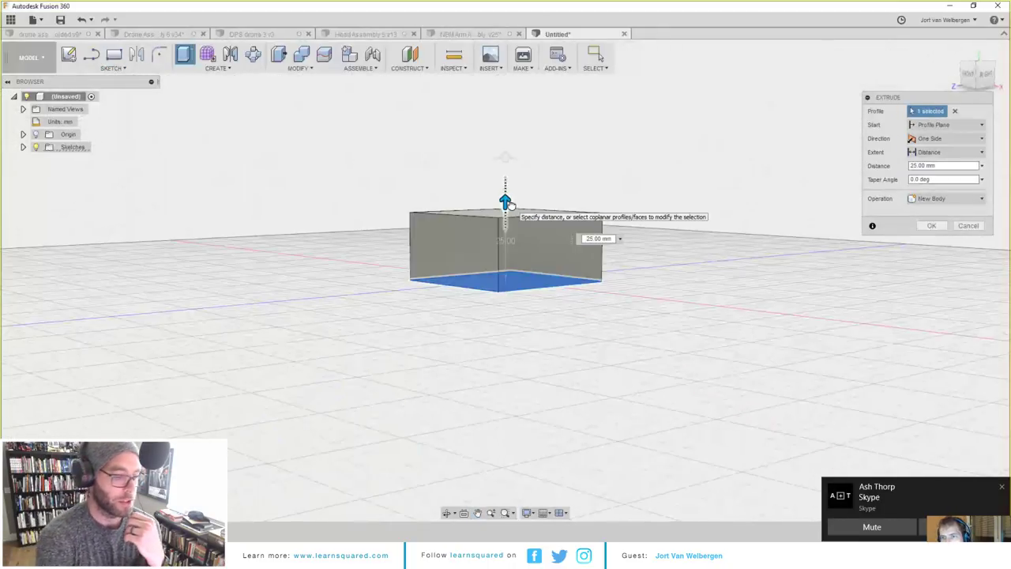
left_click(949, 138)
left_click(940, 178)
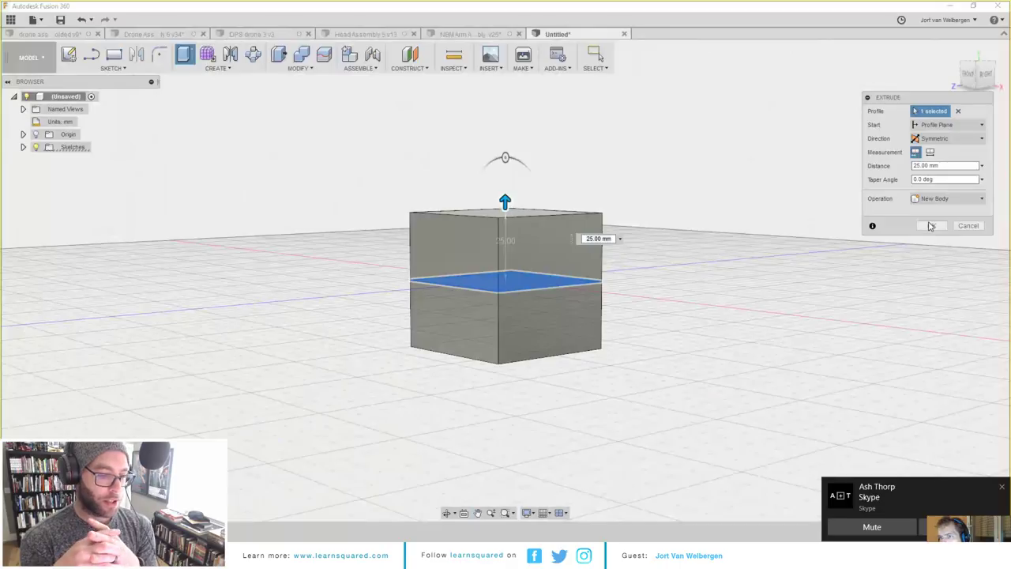
left_click(930, 226)
middle_click_drag(626, 280, 522, 248, "shift")
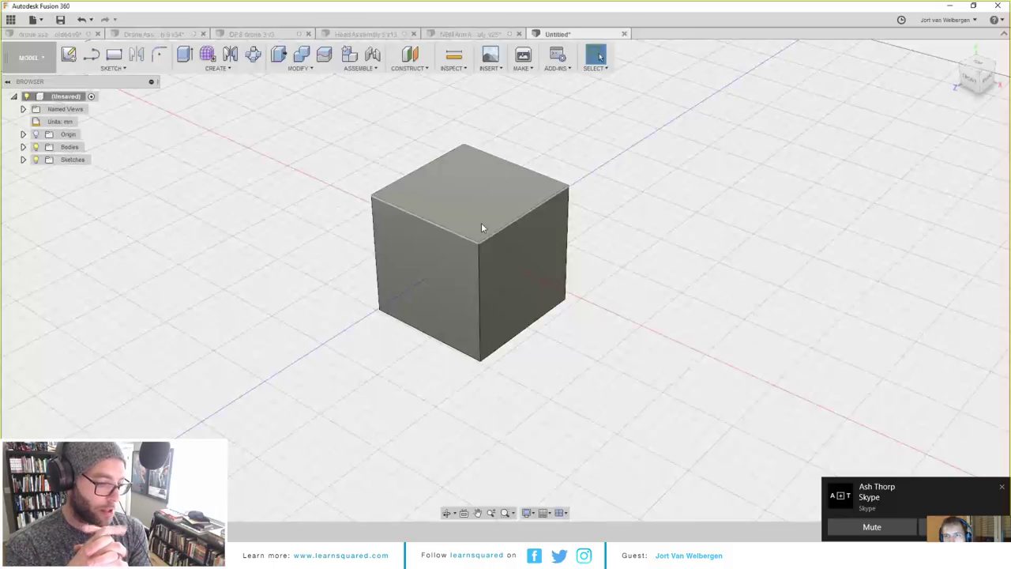
Step: Sketch a 45-degree arm outline across one corner of the cube's top face, with angled sides about 35 mm long and 10 mm end edges
middle_click_drag(481, 227, 476, 173, "shift")
key("r")
left_click(499, 207)
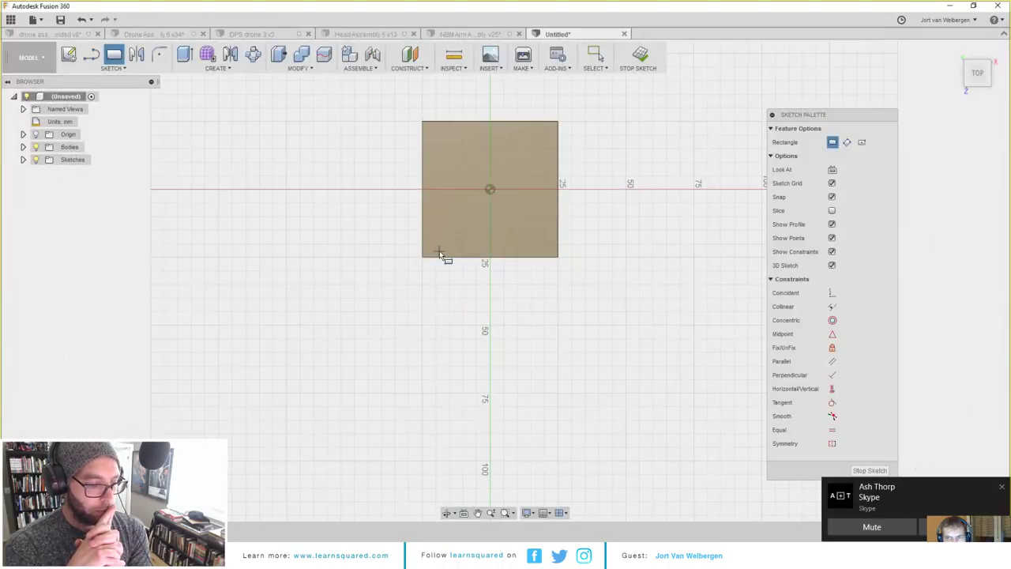
key("l")
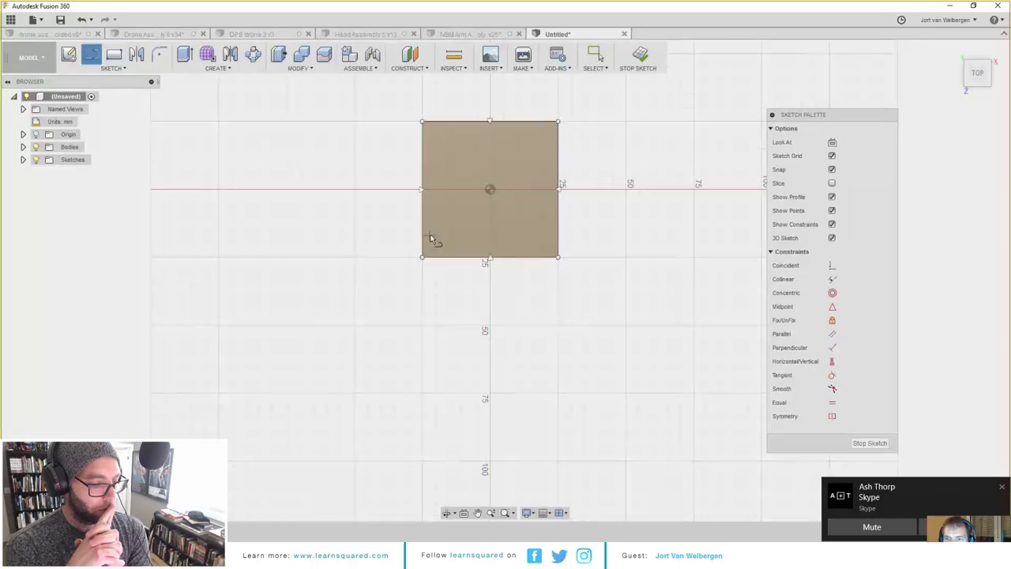
left_click(422, 230)
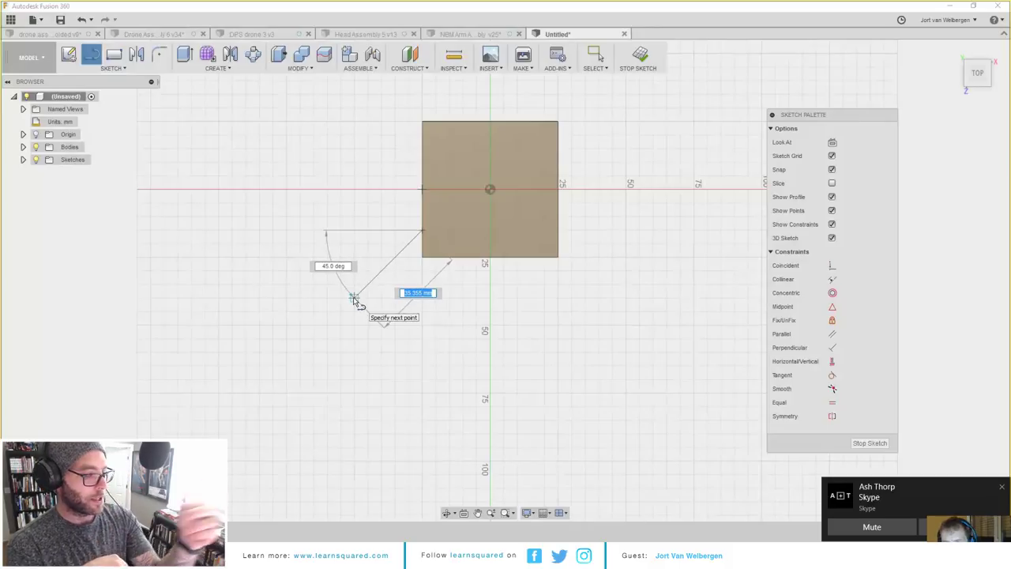
left_click(353, 295)
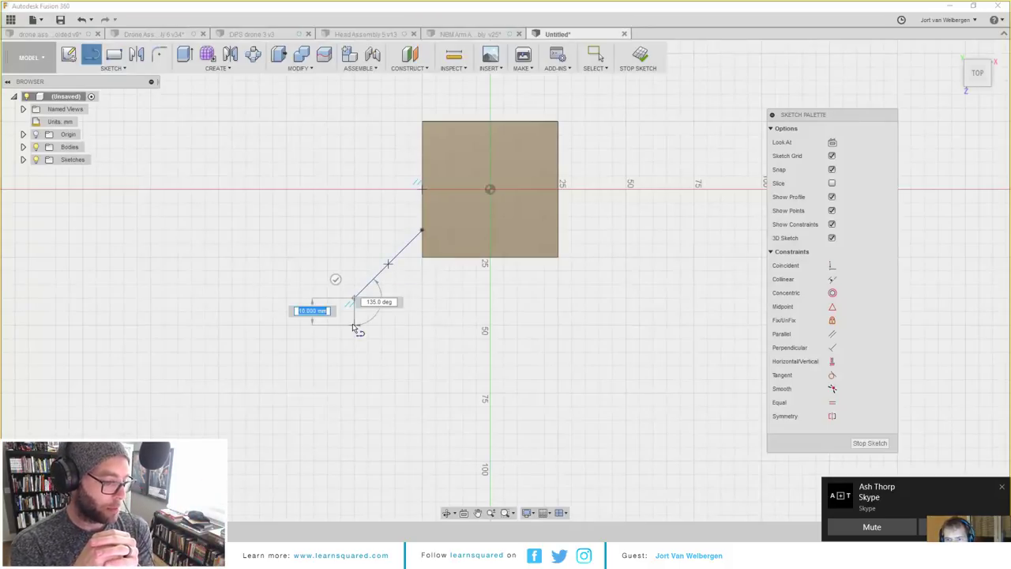
left_click(354, 325)
left_click(382, 325)
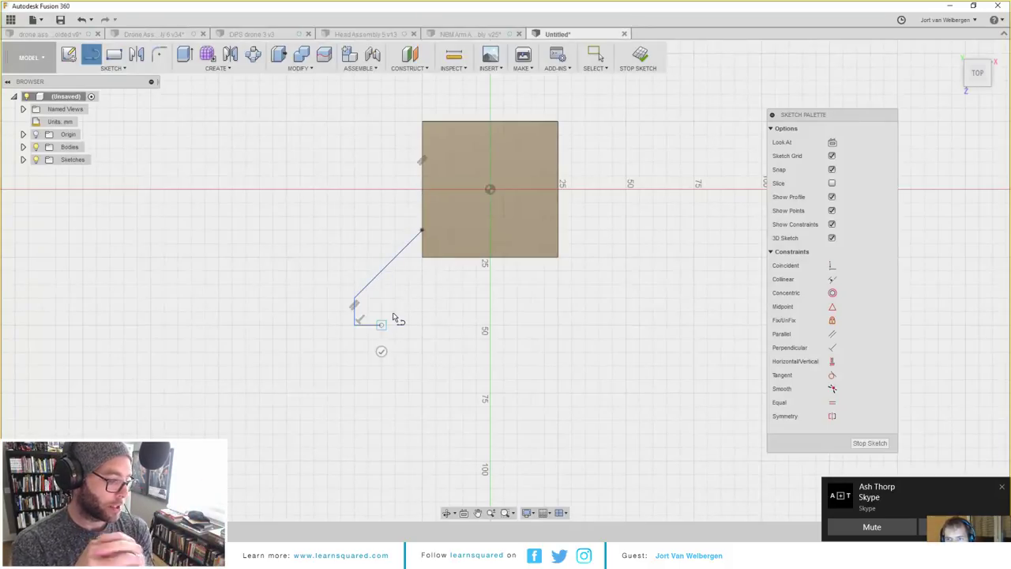
left_click(450, 258)
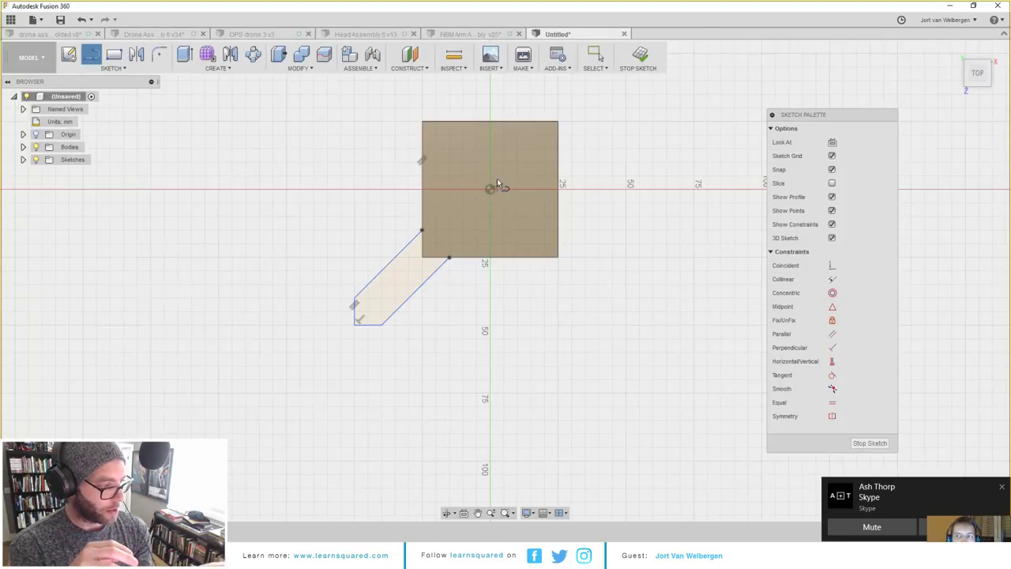
Step: Repeat the arm outline in a full circular sketch pattern around the origin with a quantity of 4
middle_click_drag(497, 177, 498, 190)
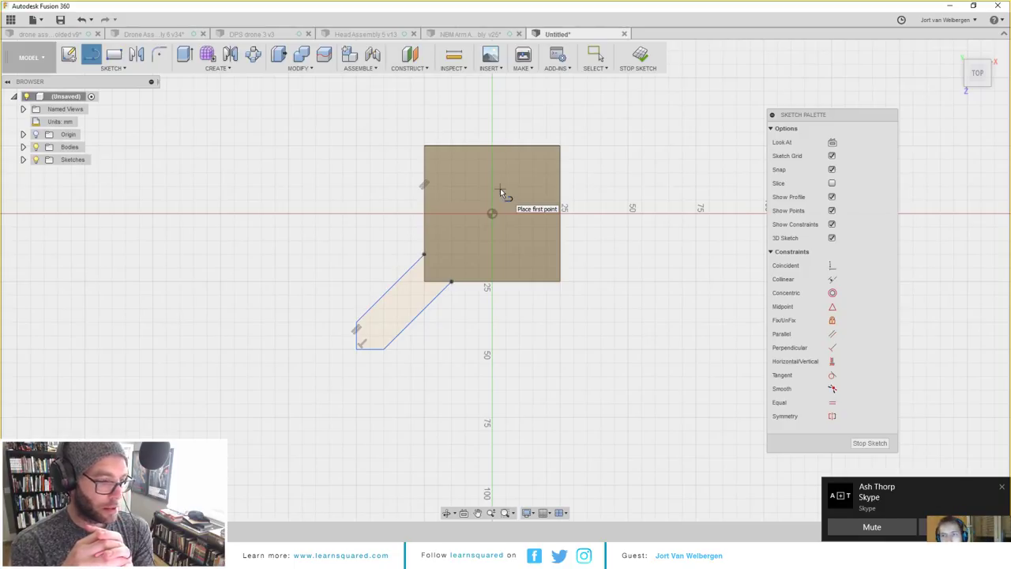
middle_click_drag(500, 188, 477, 221)
key("l")
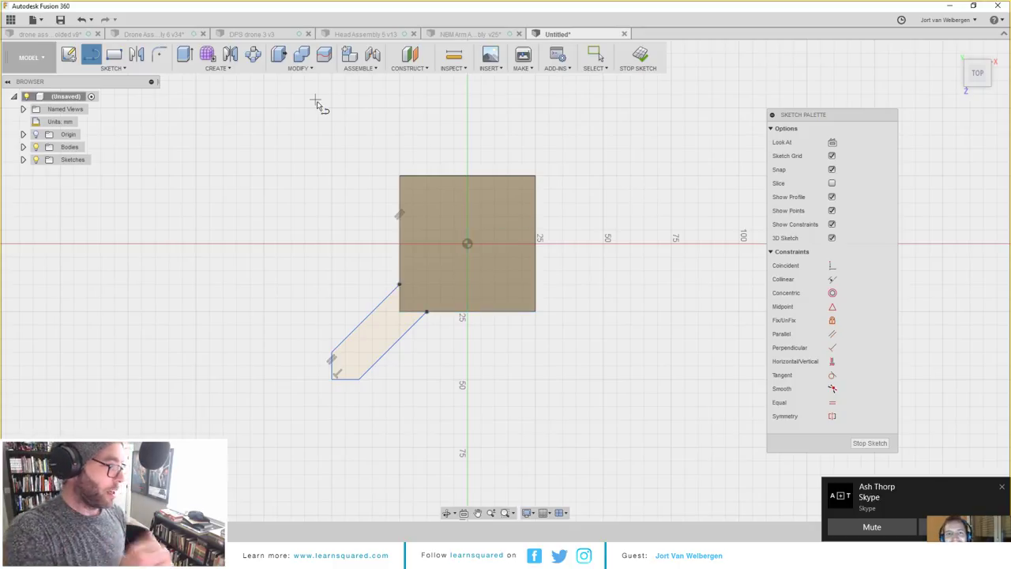
left_click(113, 68)
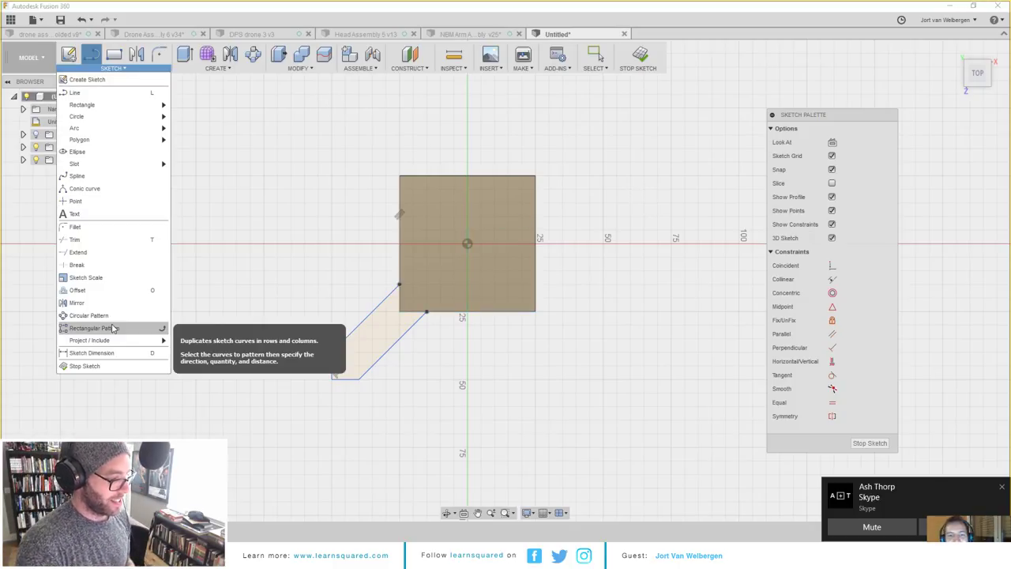
left_click(88, 316)
left_click_drag(283, 267, 474, 420)
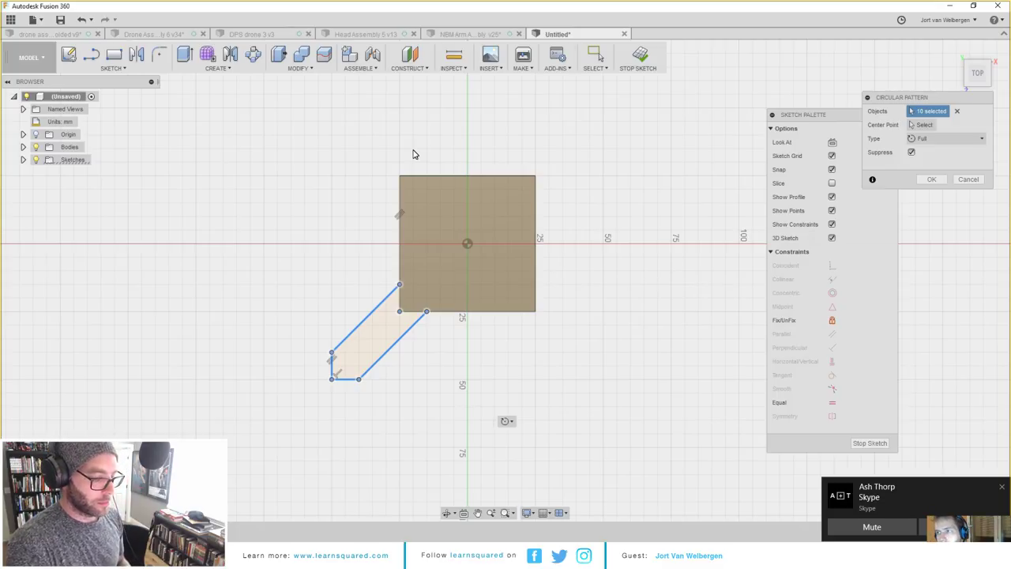
left_click(923, 125)
left_click(467, 243)
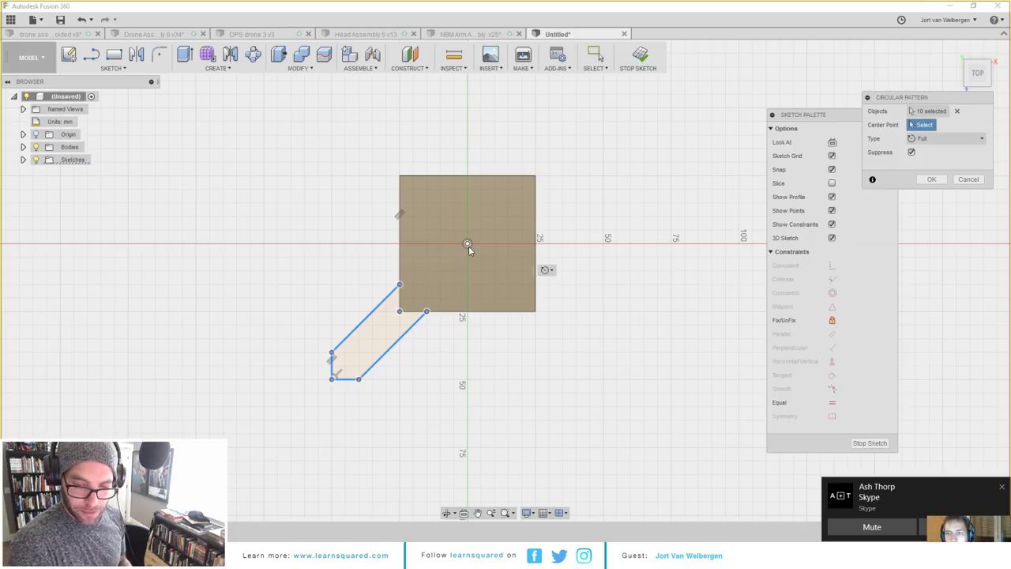
type("5")
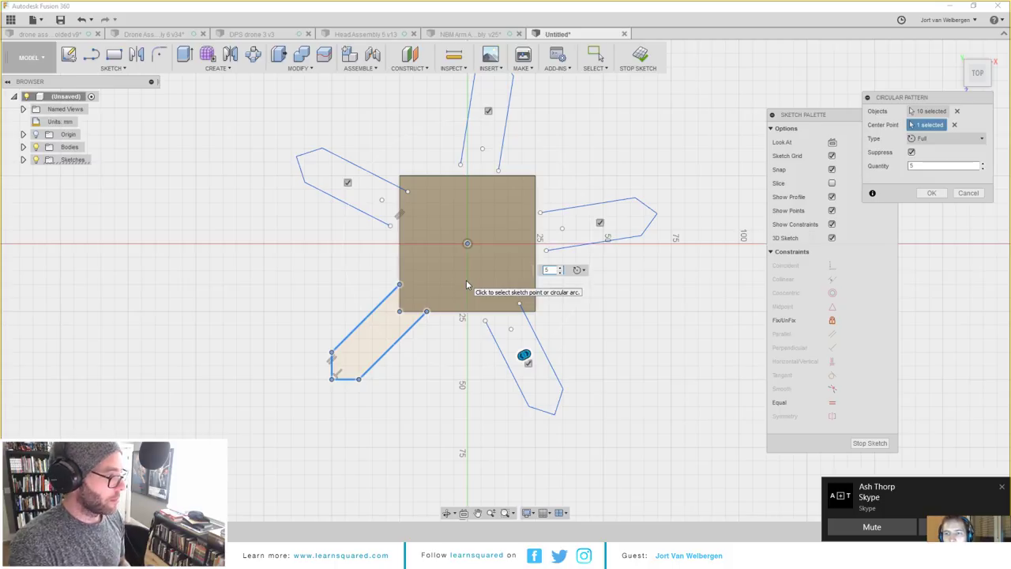
type("4")
key("Return")
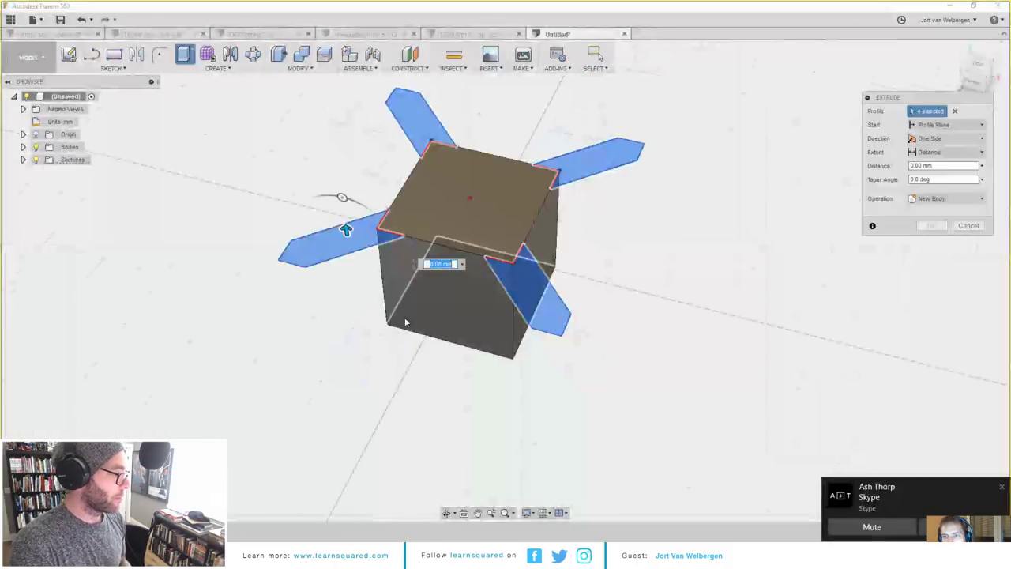
Step: Extrude the four arm profiles 20 mm downward, joining them to the cube
middle_click_drag(343, 226, 379, 181, "shift")
left_click_drag(379, 181, 385, 237)
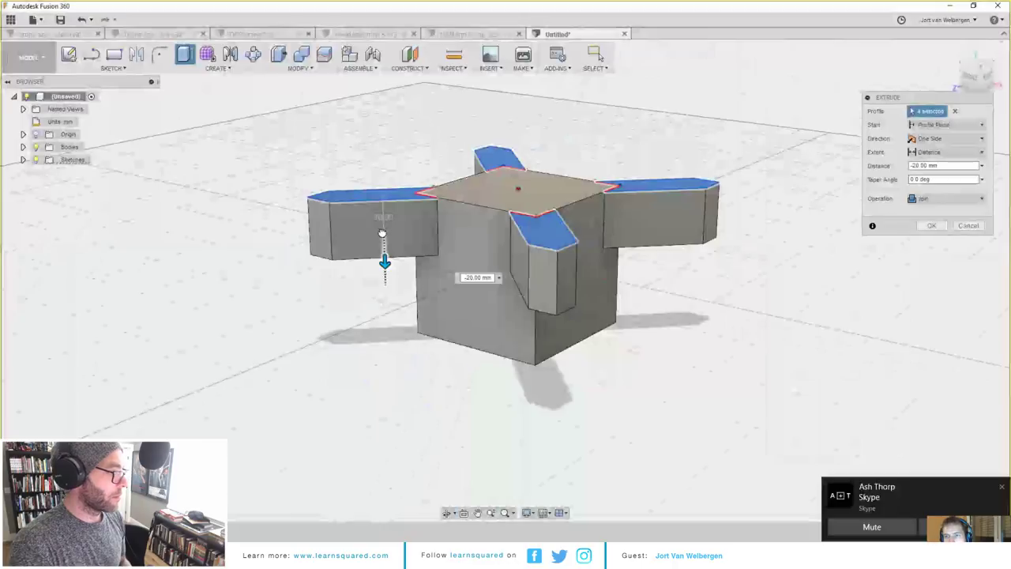
mouse_move(385, 237)
middle_mouse_down("shift")
mouse_move(419, 242)
mouse_move(373, 252)
middle_mouse_up("shift")
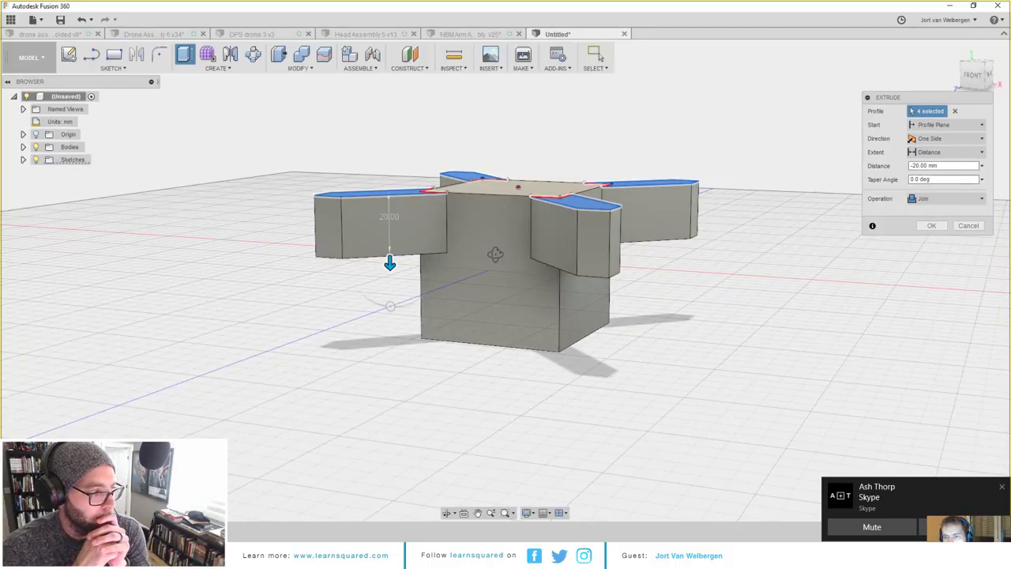
middle_click_drag(495, 255, 534, 305, "shift")
key("Return")
Step: Extrude the cube's bottom face upward as a cut until the body is flush with the undersides of the four arms
left_click(535, 312)
key("e")
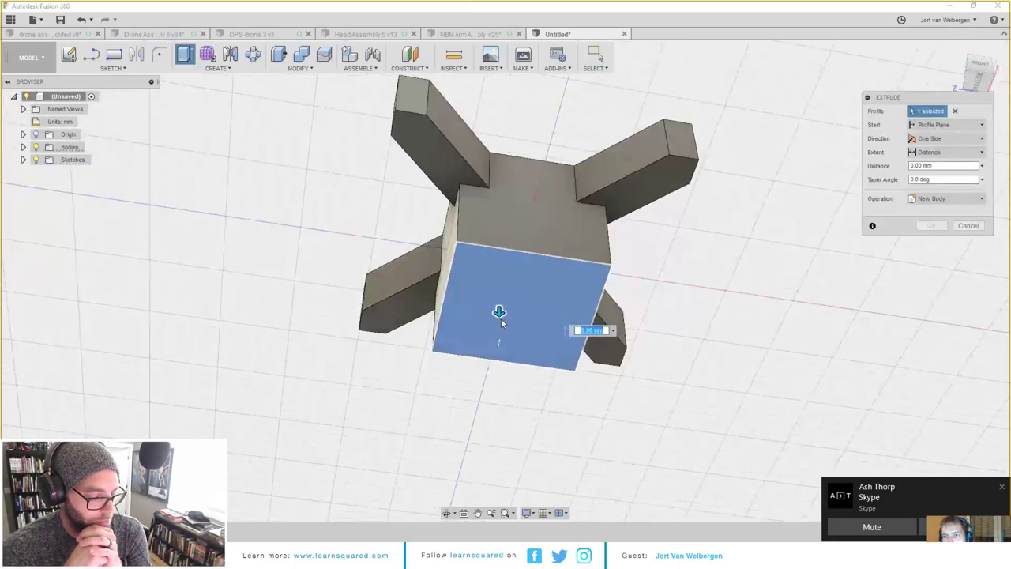
left_click_drag(499, 316, 505, 255)
middle_click_drag(506, 255, 540, 249, "shift")
key("Return")
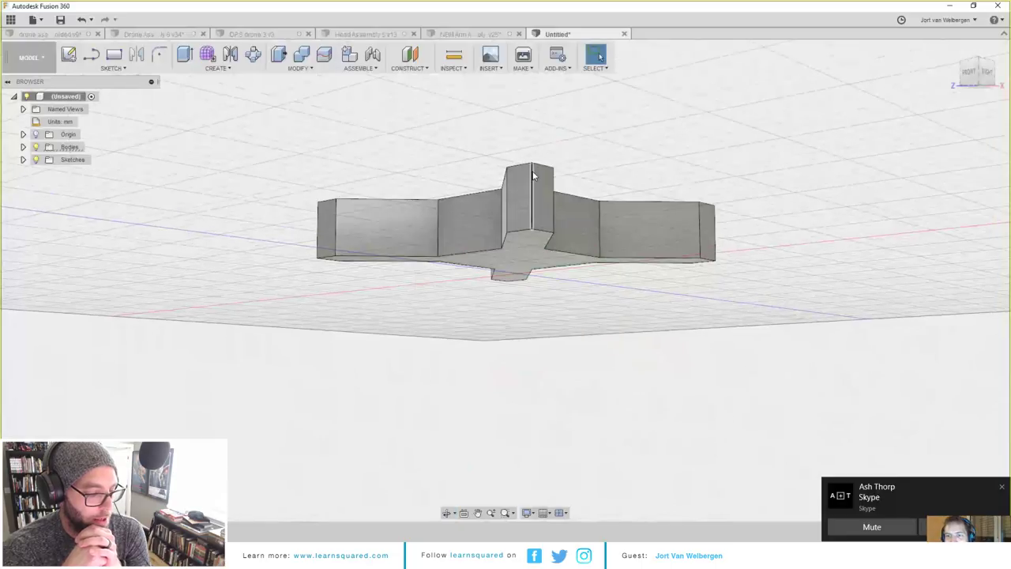
Step: Sketch a 20 mm diameter circle on the top face, centred on the outer corner of one arm tip
middle_click_drag(533, 176, 564, 198, "shift")
left_click(448, 287)
middle_click_drag(449, 287, 518, 240, "shift")
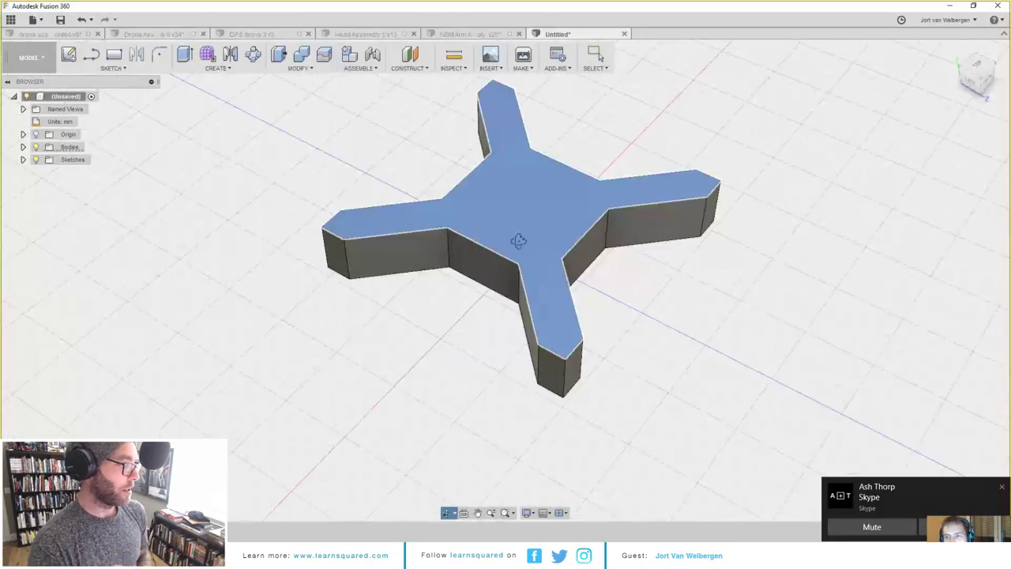
key("c")
scroll(427, 363, "up", 5)
left_click(423, 364)
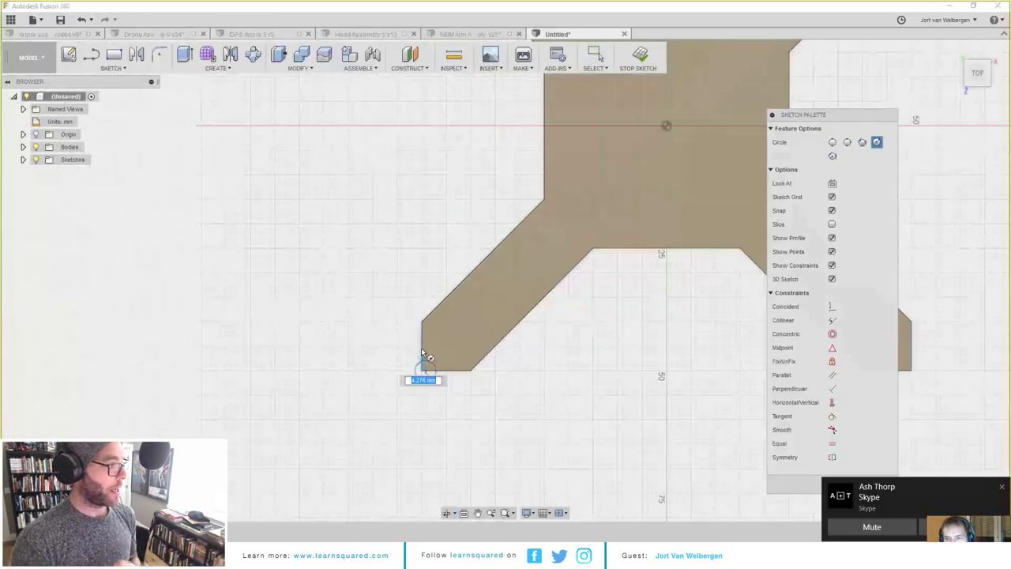
key("Escape")
key("c")
left_click(421, 369)
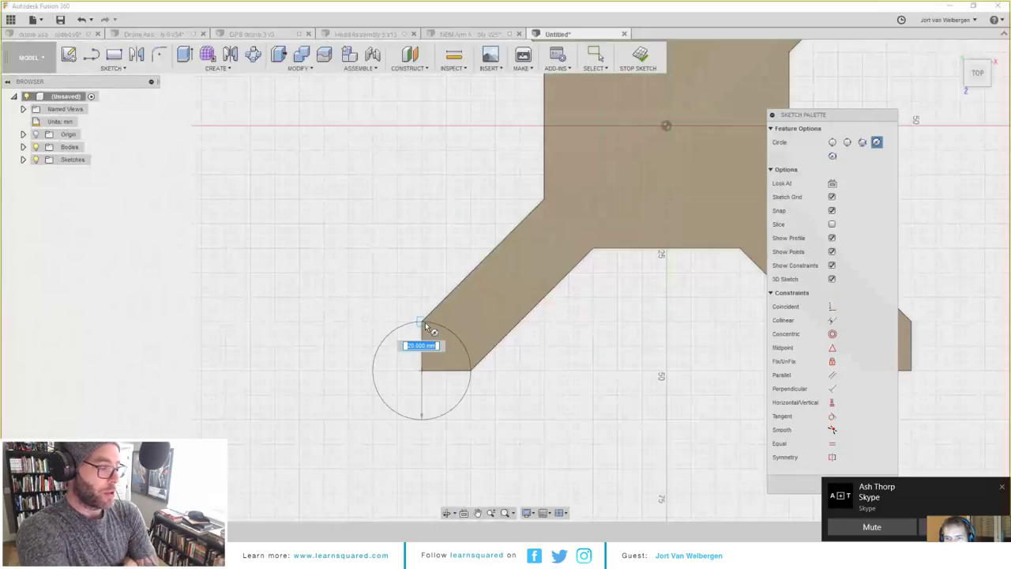
left_click(425, 326)
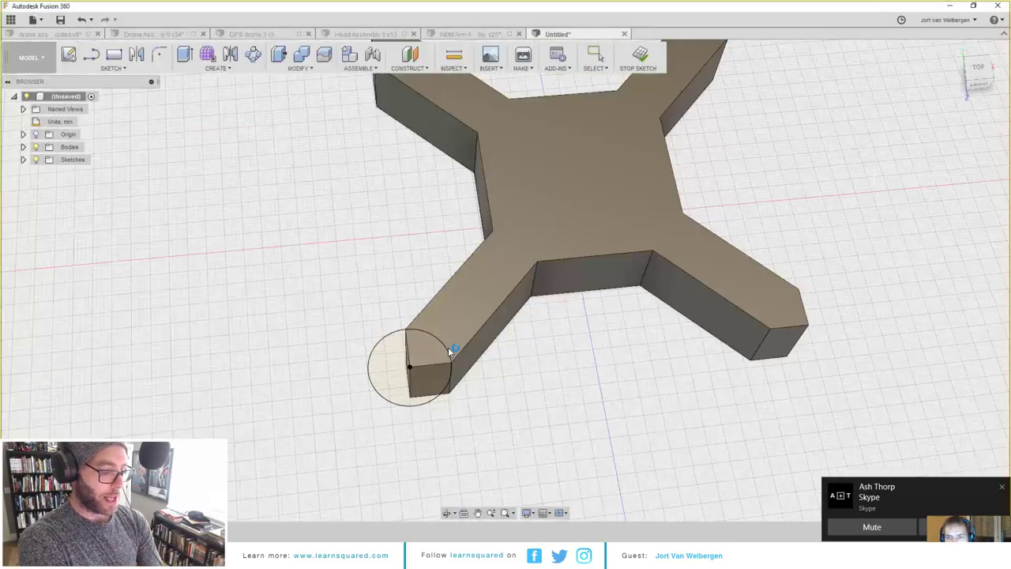
Step: Extrude the arm-tip circle 20 mm downward, joining it to the drone body
middle_click_drag(501, 376, 477, 335, "shift")
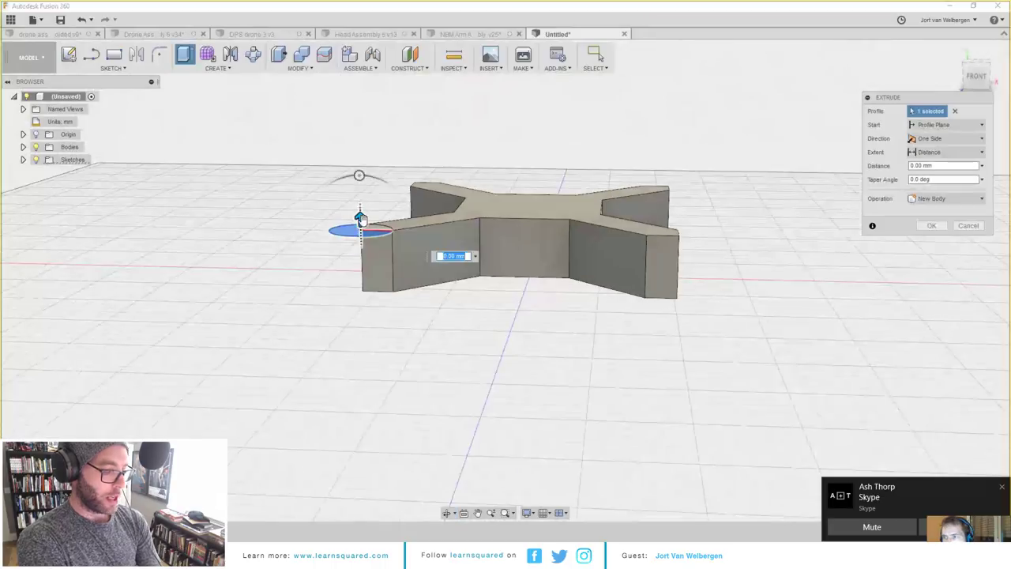
left_click_drag(361, 219, 362, 277)
middle_click_drag(474, 241, 442, 255, "shift")
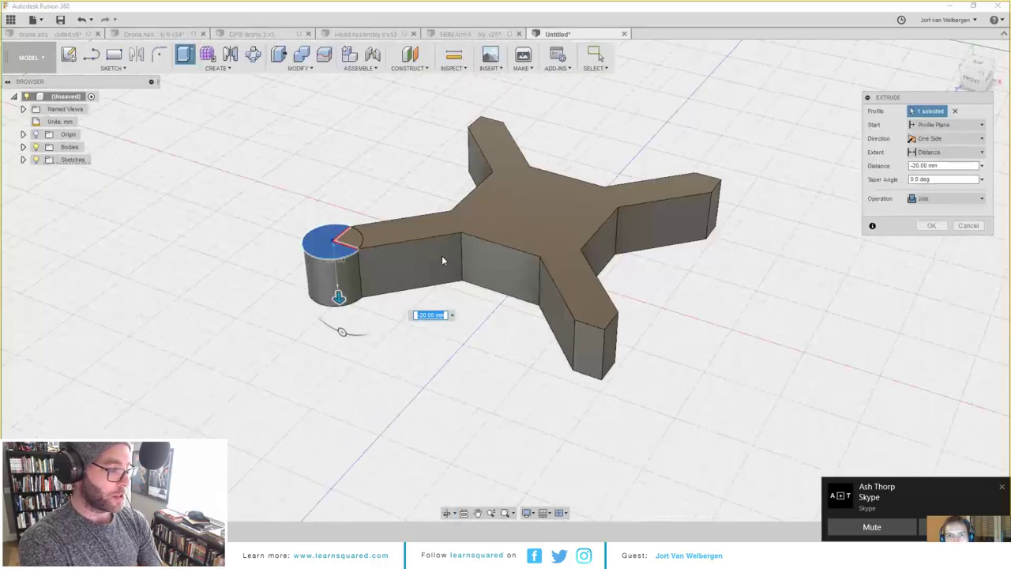
left_click(931, 226)
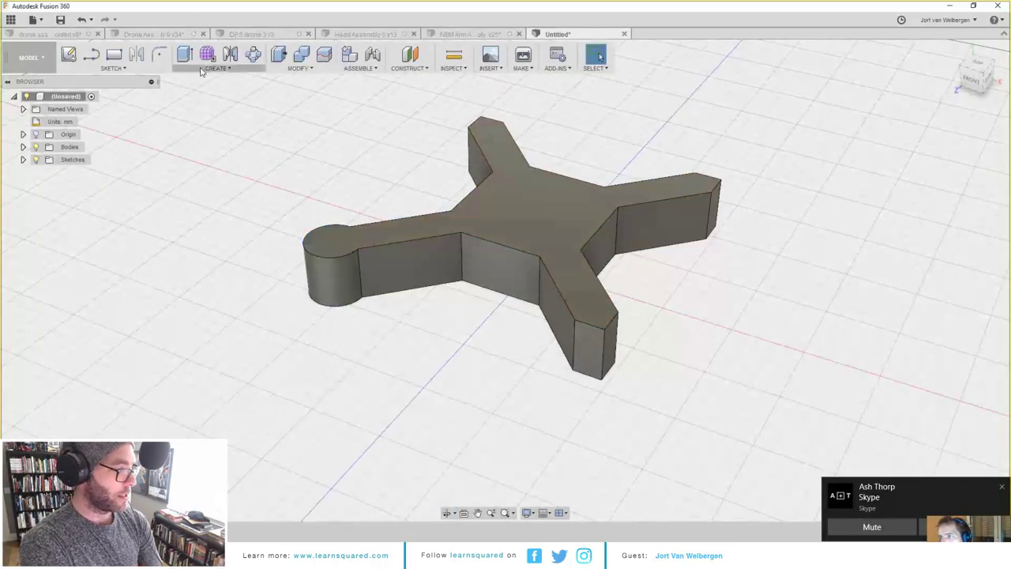
Step: Try a full circular pattern of the rounded arm tip as faces around the vertical axis, then undo it
left_click(203, 71)
left_click(253, 54)
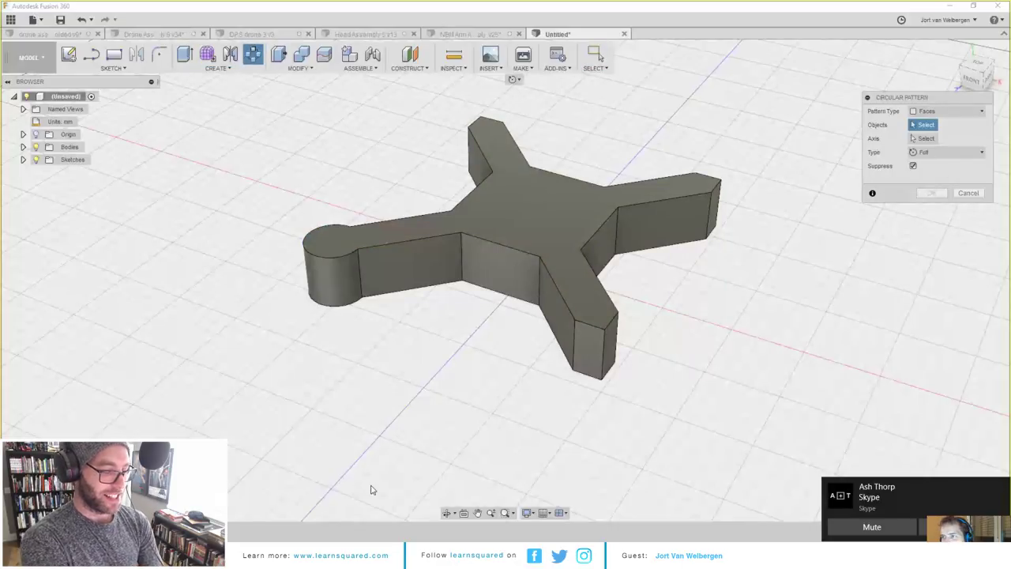
left_click(335, 273)
left_click(923, 138)
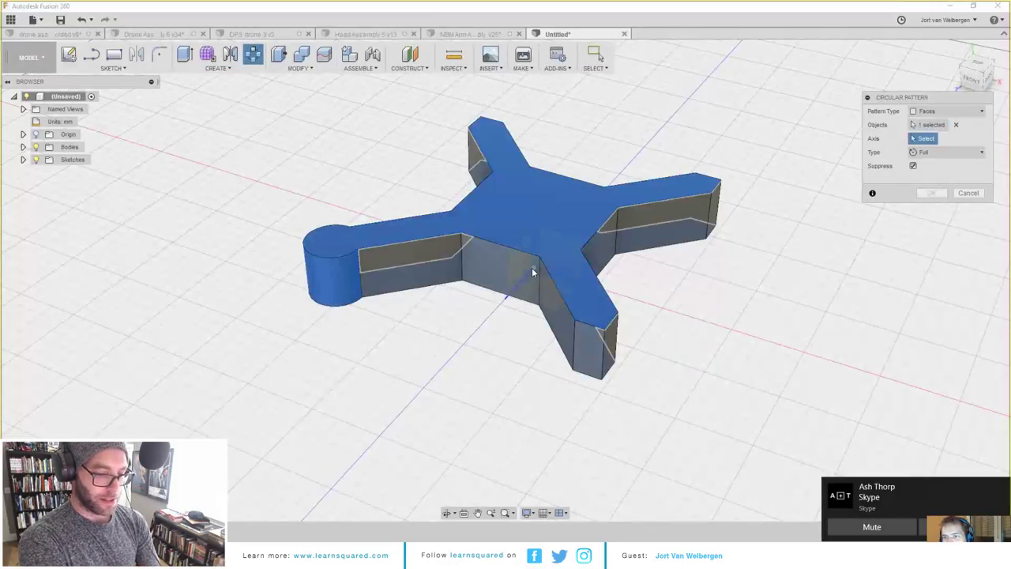
left_click(532, 251)
type("4")
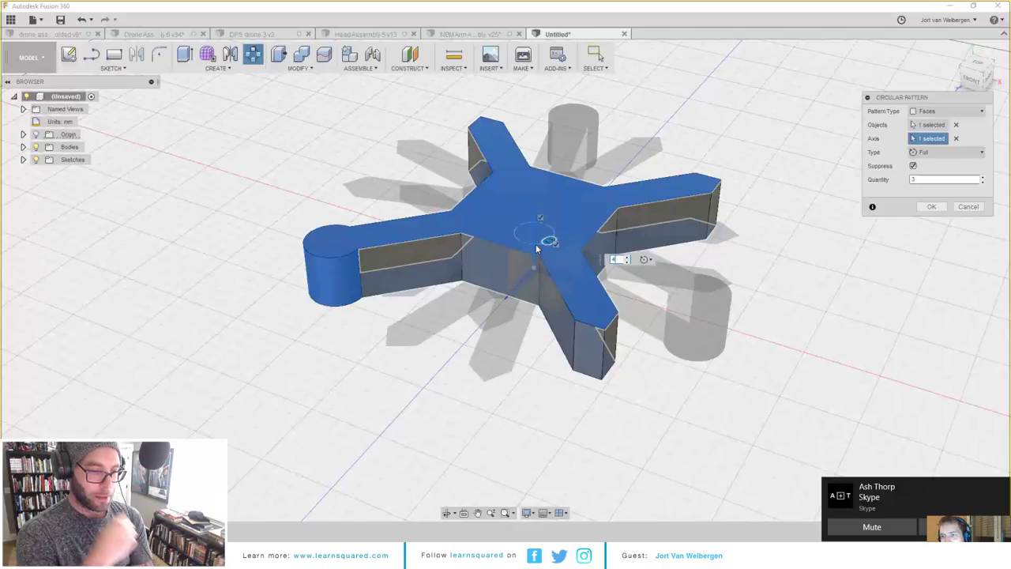
key("Escape")
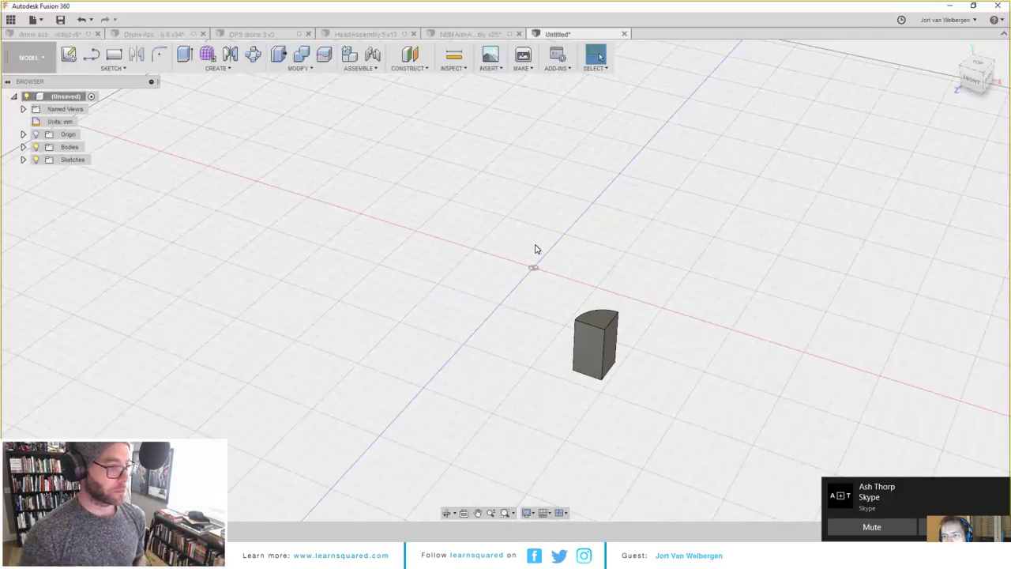
key("ctrl+z")
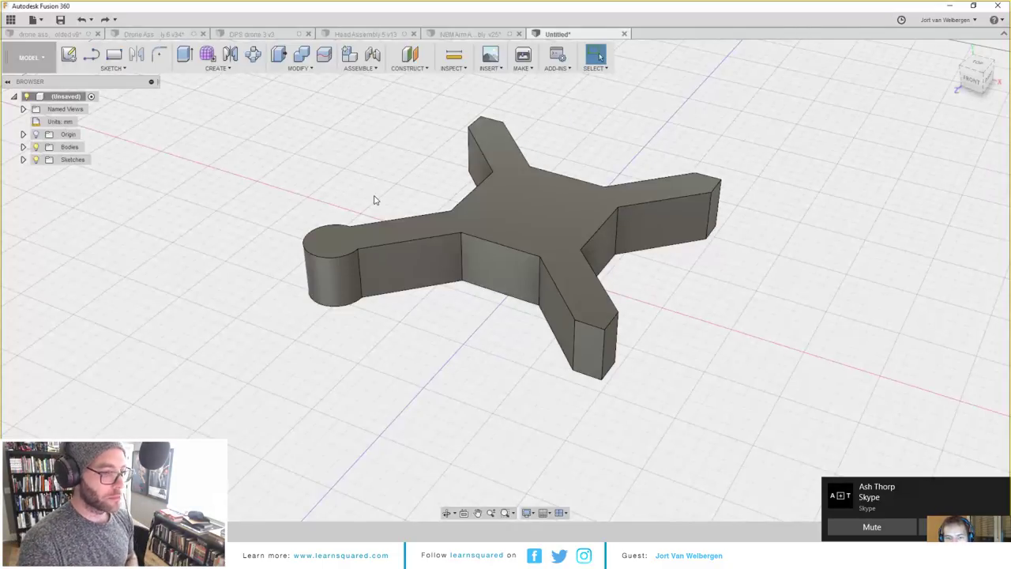
Step: Retry the full circular face pattern of the rounded arm tip around the vertical axis with a quantity of 4
middle_click_drag(375, 199, 357, 226, "shift")
key("Return")
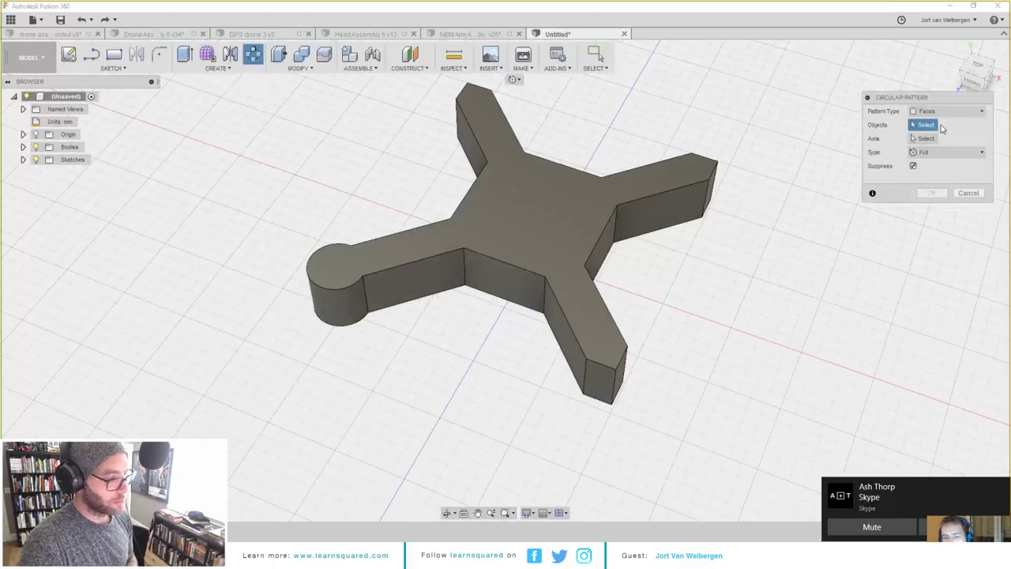
left_click(600, 202)
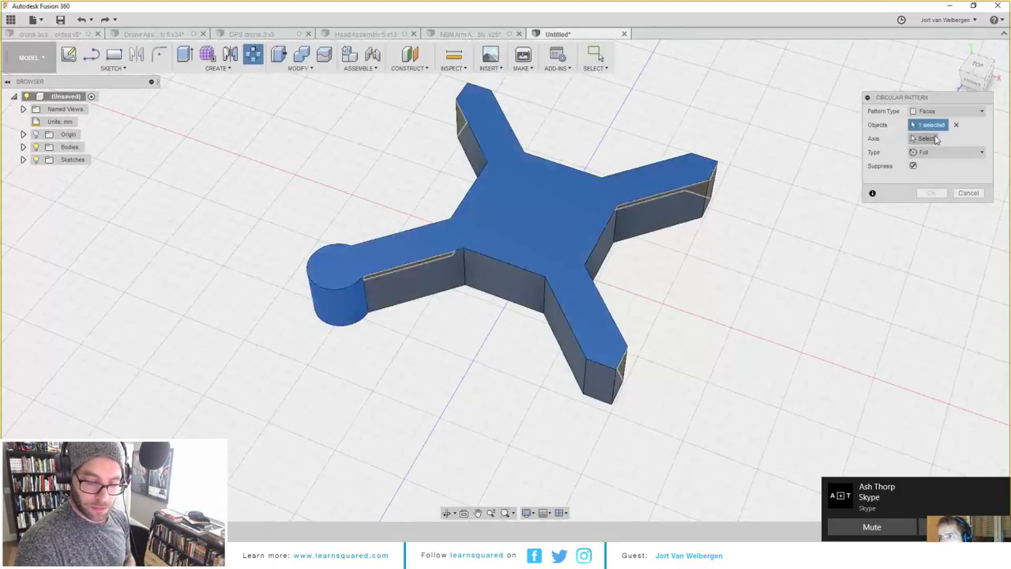
left_click(924, 140)
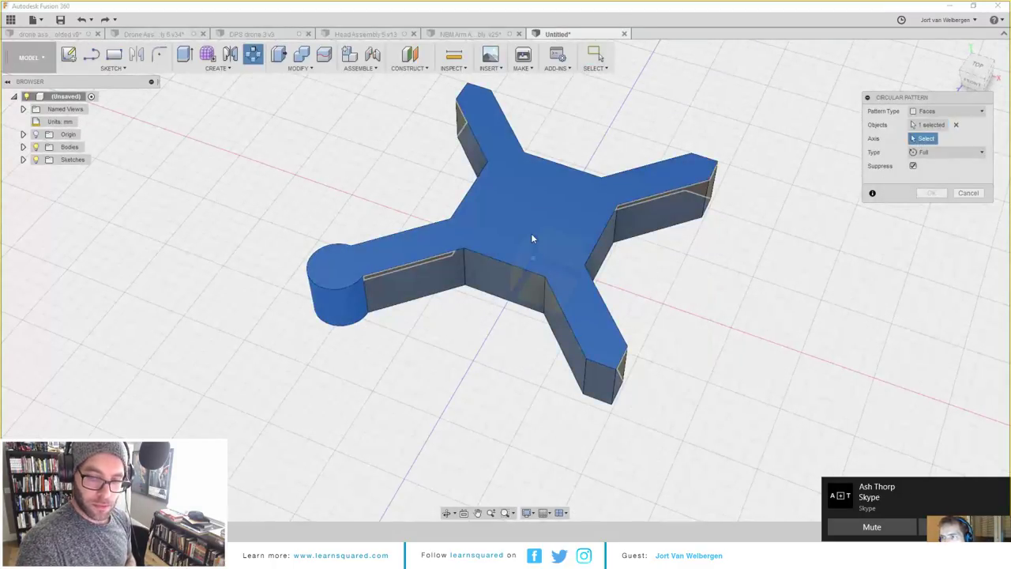
left_click(535, 239)
type("4")
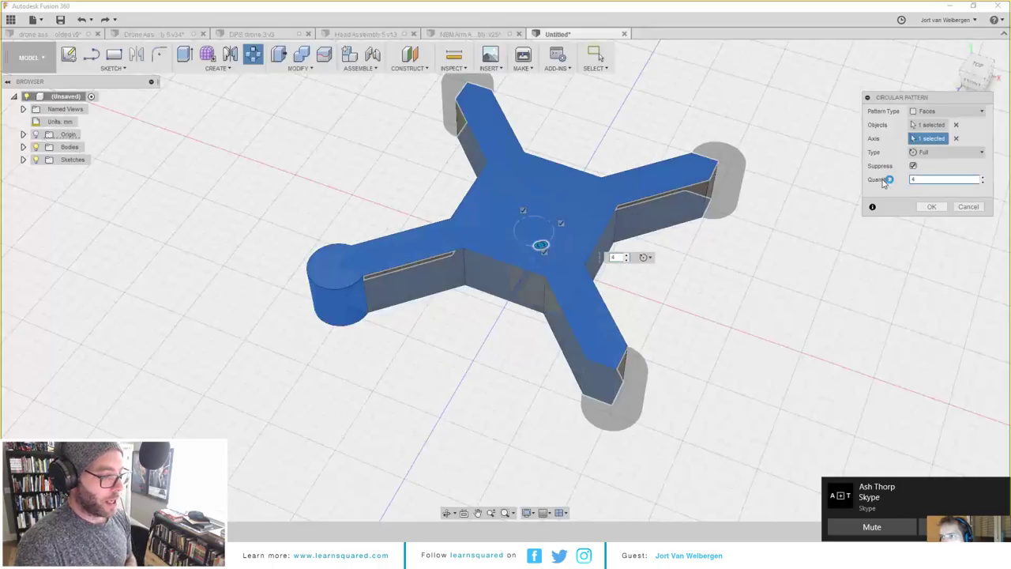
left_click(936, 207)
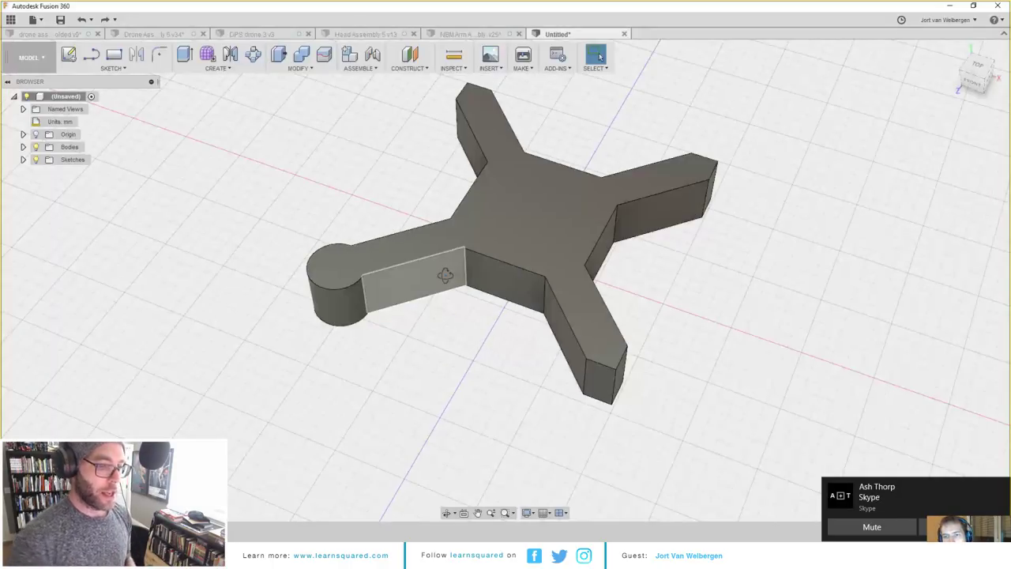
Step: Undo the joined extrusion of the arm-tip circle and leave its sketch
left_click(444, 275)
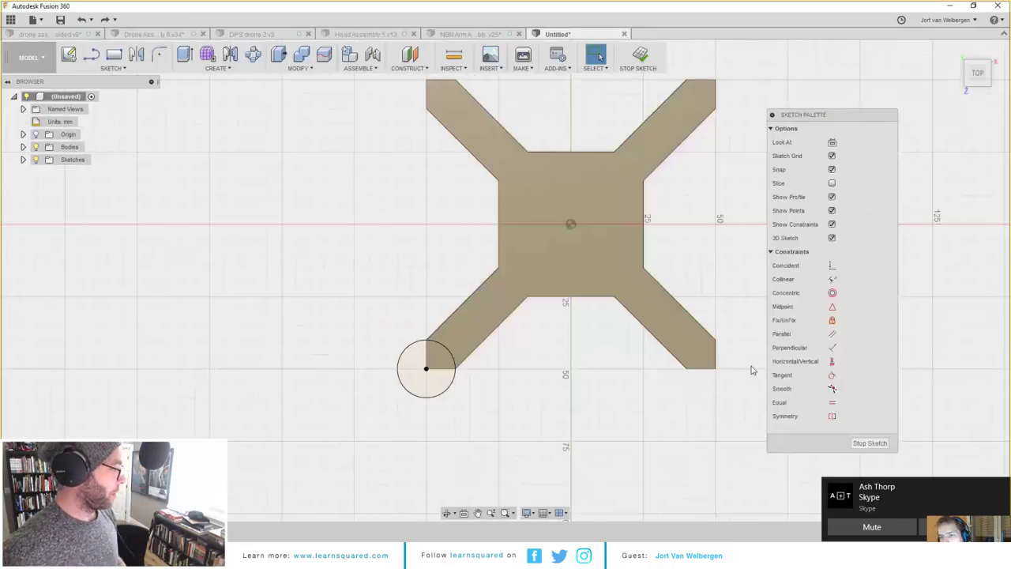
mouse_move(583, 333)
middle_mouse_down("shift")
mouse_move(576, 292)
mouse_move(543, 275)
middle_mouse_up("shift")
middle_click_drag(514, 200, 529, 220)
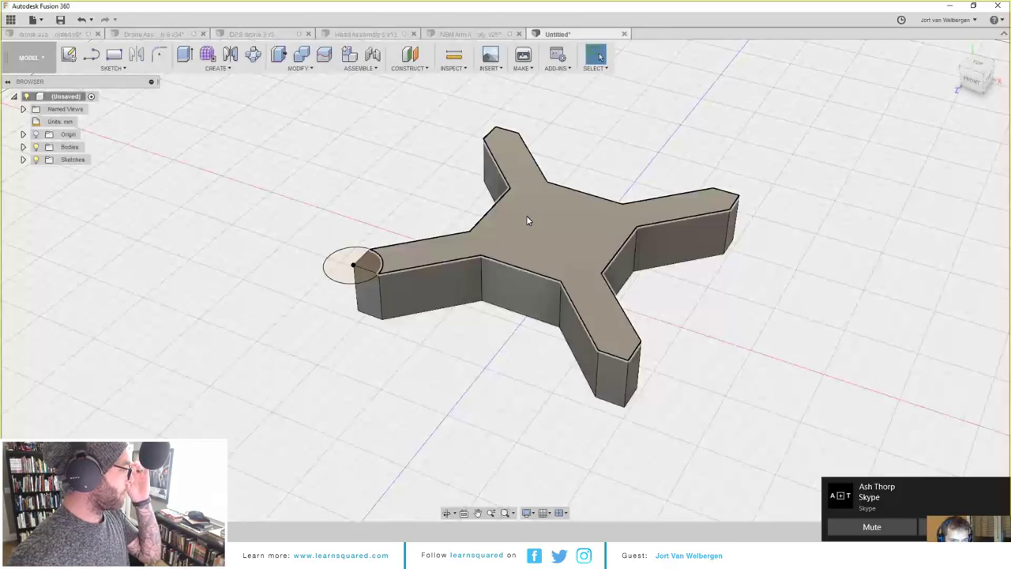
middle_click_drag(538, 216, 502, 199)
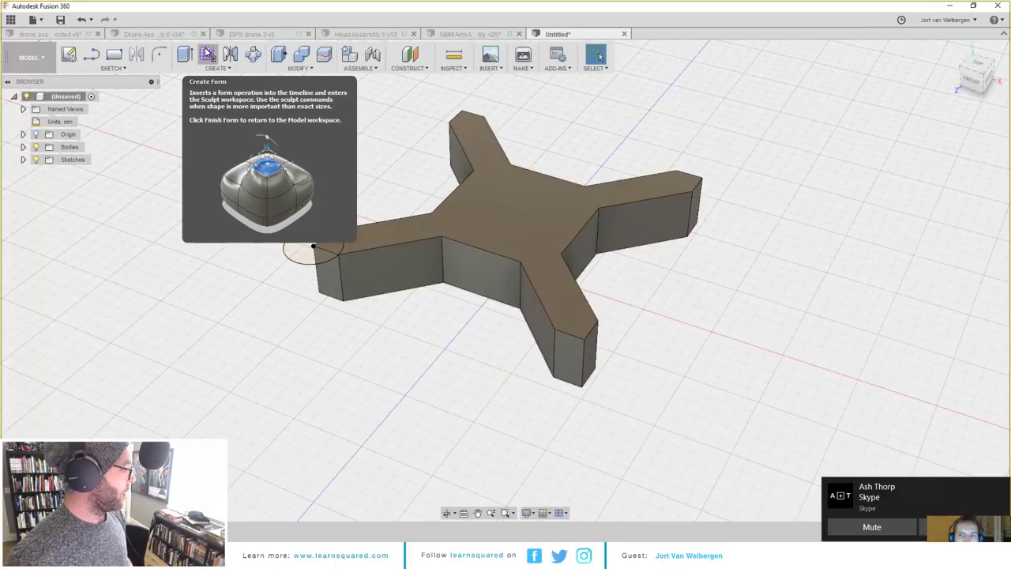
Step: Start a sculpt form, look over its creation commands and finish the form without adding any geometry
left_click(207, 53)
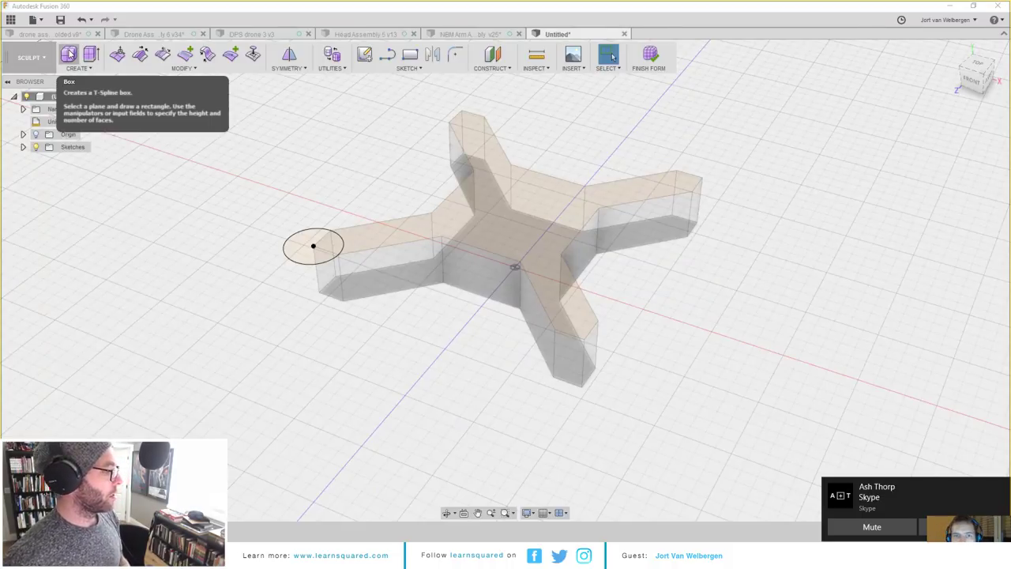
left_click(79, 69)
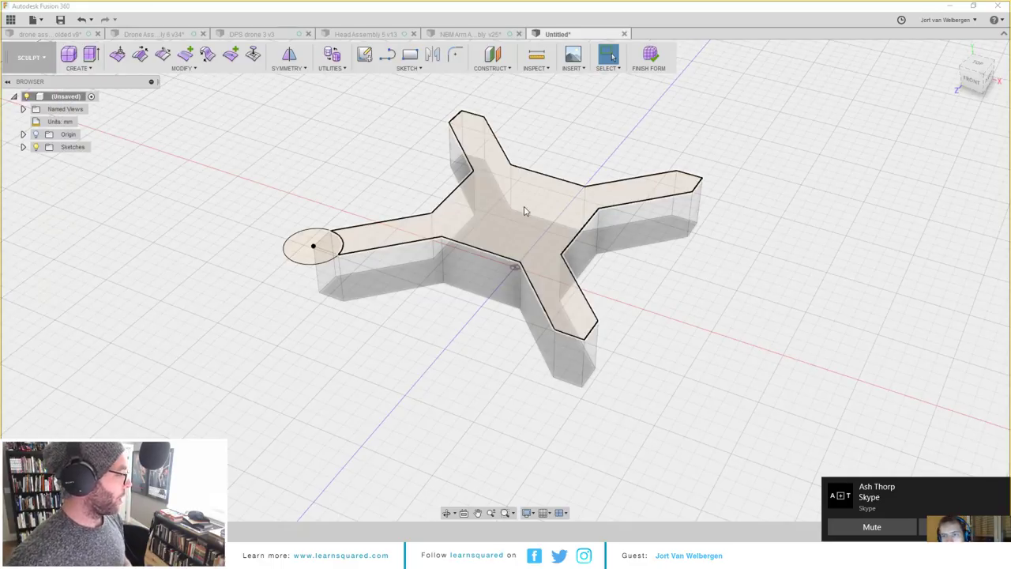
left_click(649, 55)
middle_click_drag(498, 203, 486, 235, "shift")
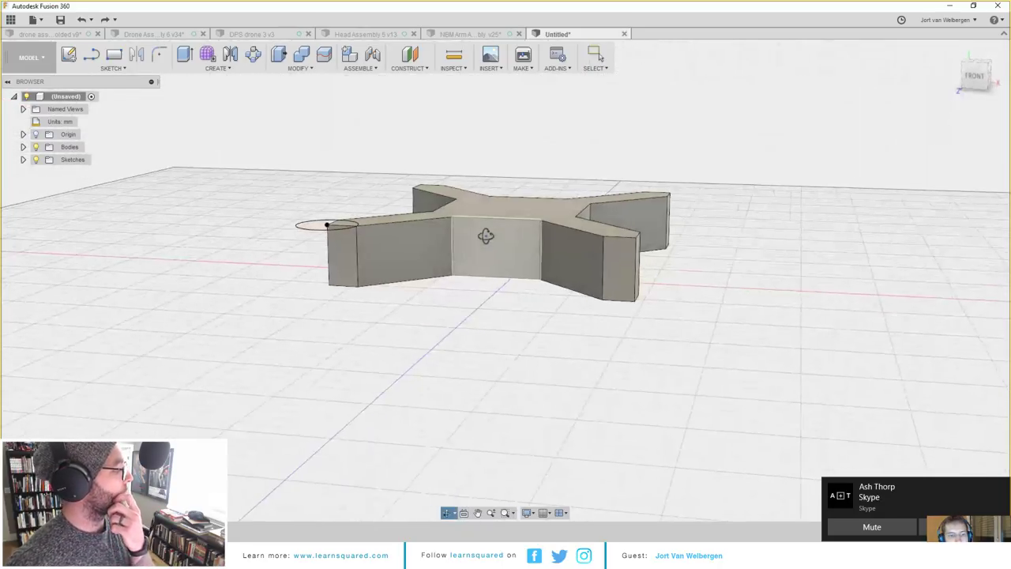
key("Escape")
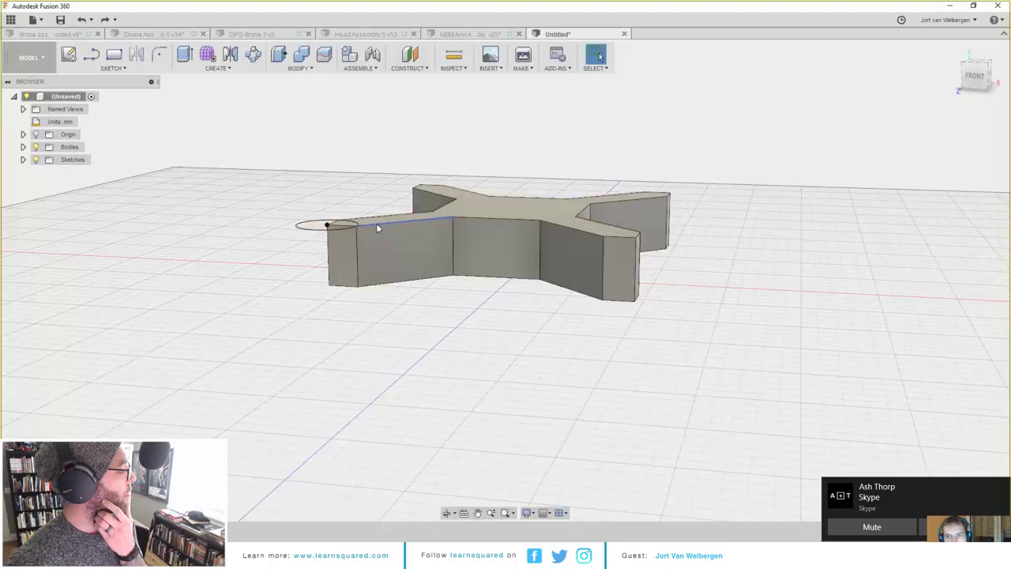
Step: Extrude the arm-tip circle 20 mm downward as a new body
middle_click_drag(376, 222, 358, 263, "shift")
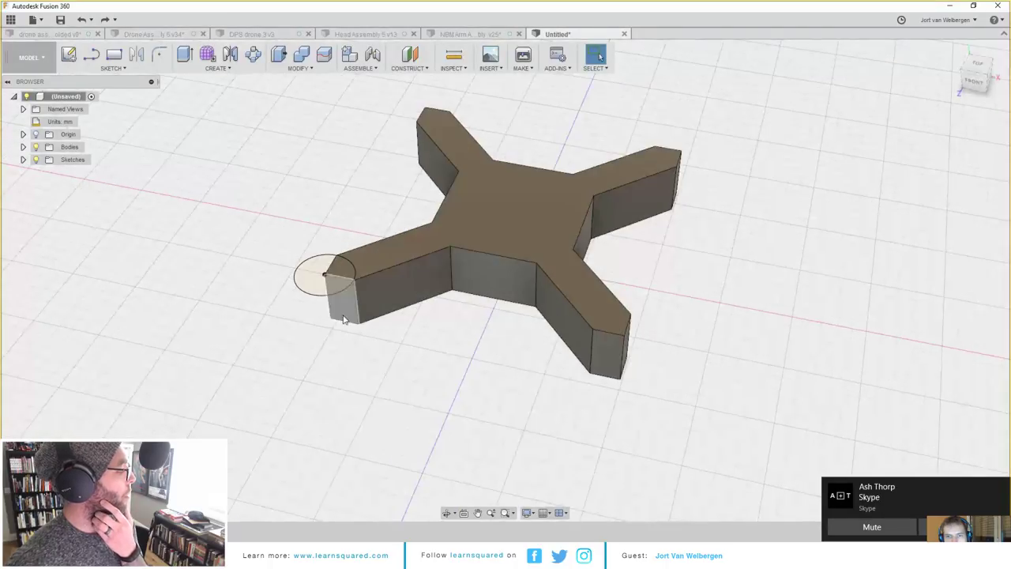
left_click(316, 282)
key("e")
left_click_drag(323, 268, 324, 312)
left_click(947, 198)
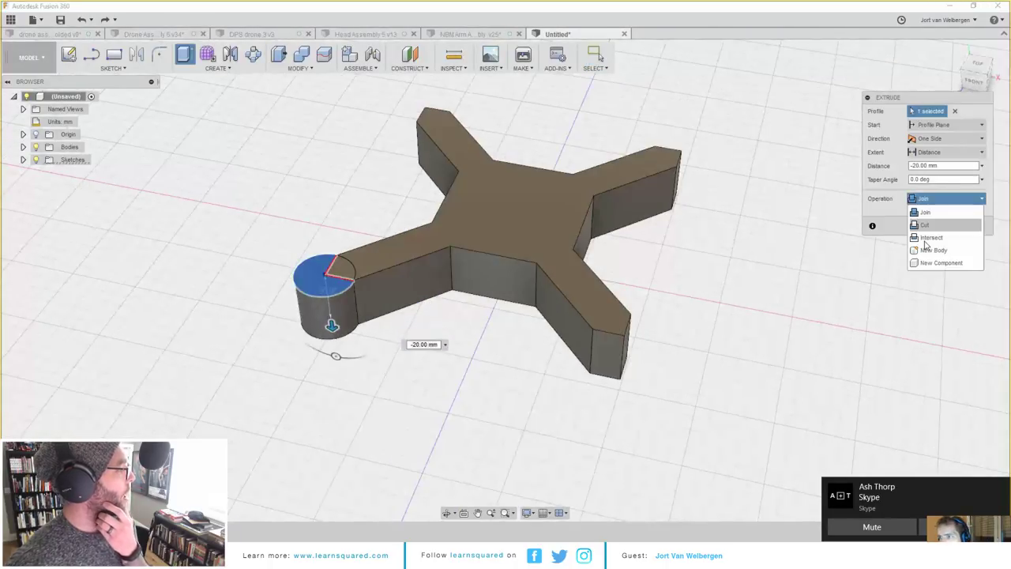
left_click(933, 250)
left_click(932, 226)
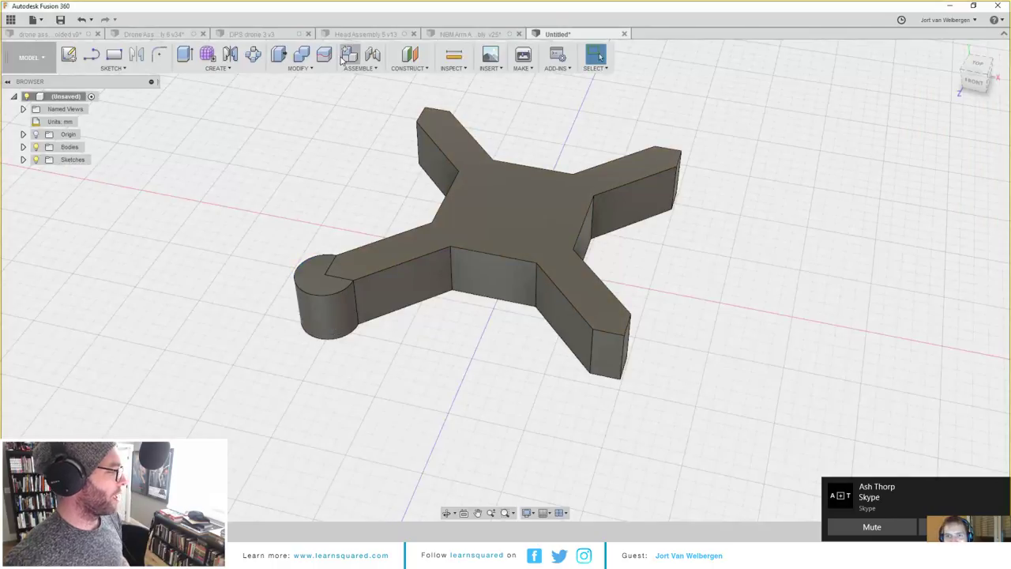
Step: Repeat the arm-tip cylinder body in a full circular pattern around the vertical axis with a quantity of 4
left_click(252, 54)
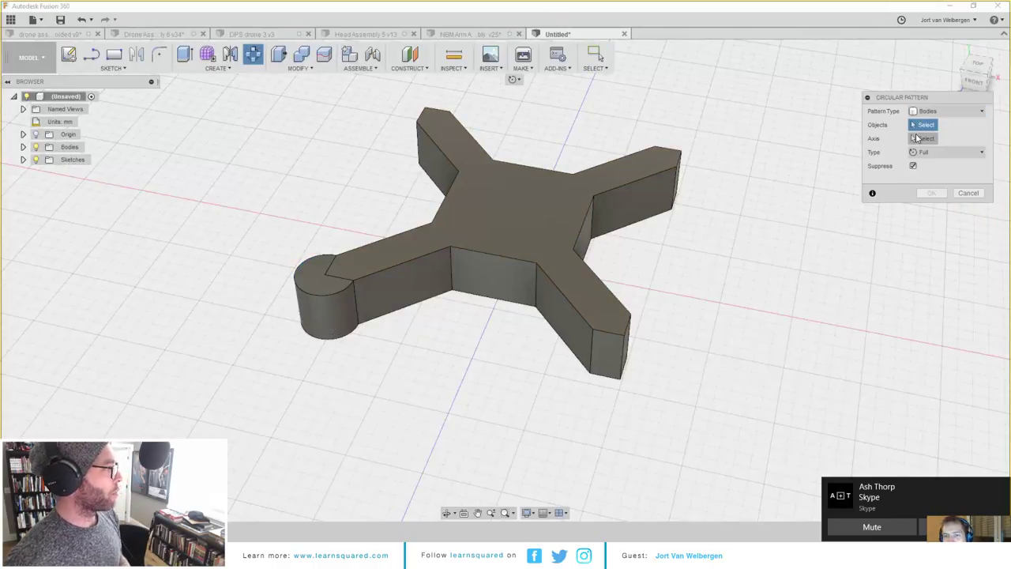
key("Escape")
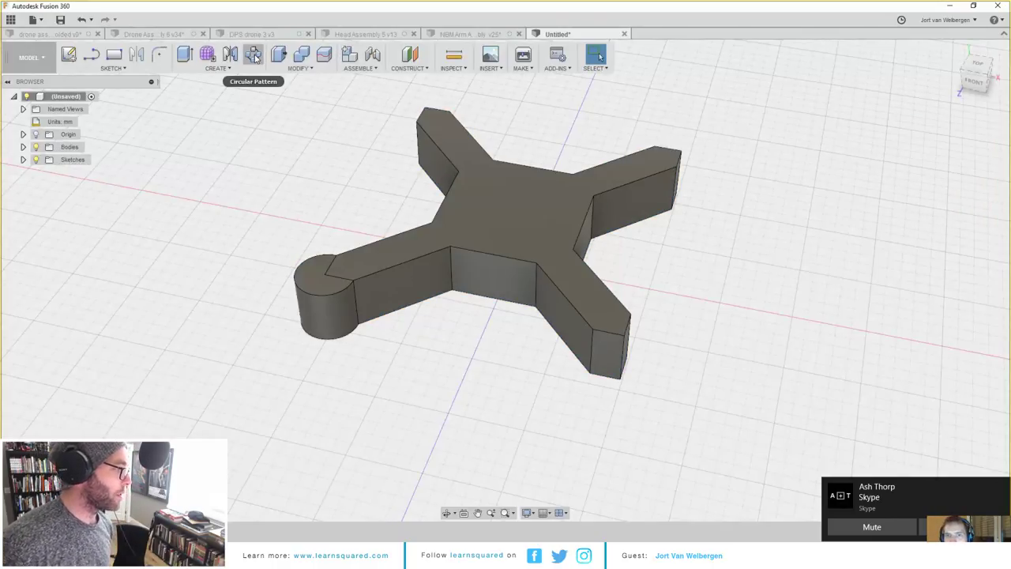
left_click(252, 54)
left_click(967, 113)
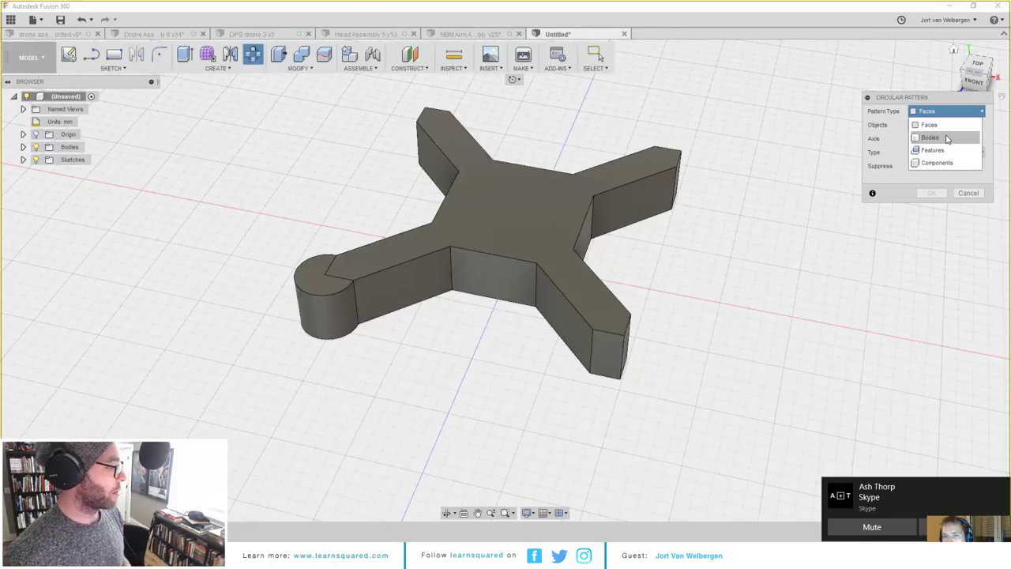
left_click(930, 138)
left_click(341, 291)
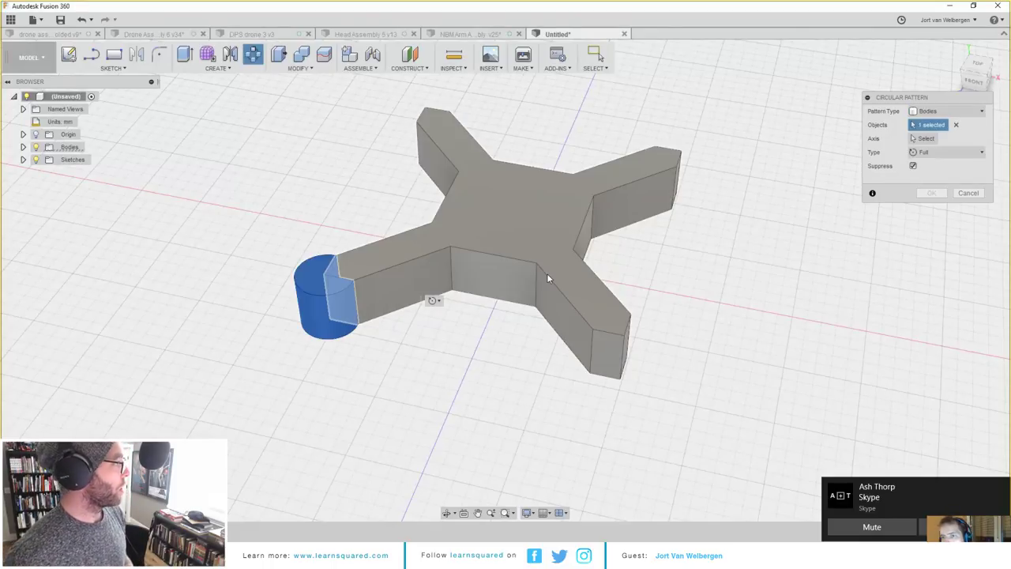
left_click(925, 139)
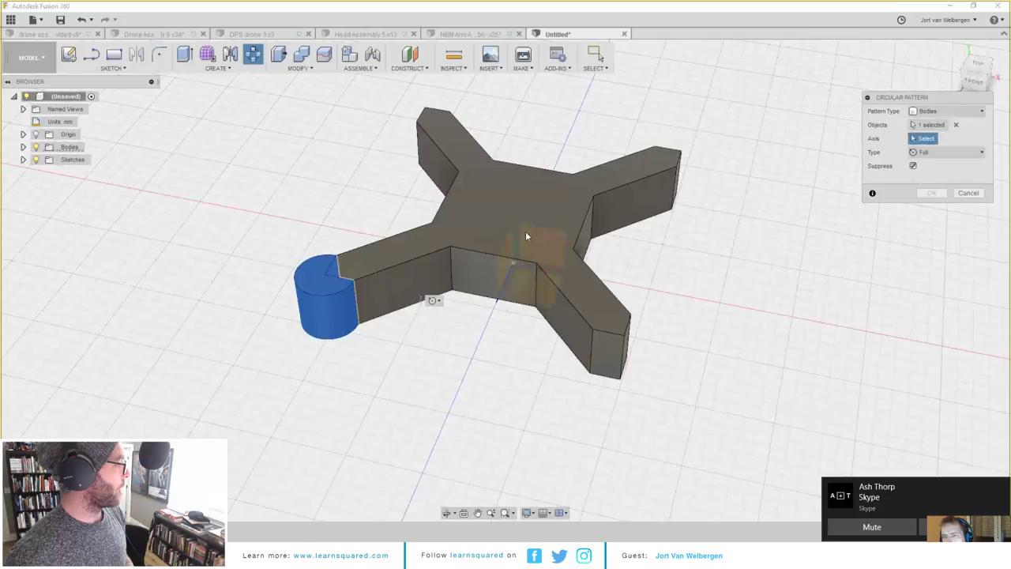
left_click(514, 229)
type("4")
key("Return")
middle_click_drag(540, 239, 563, 240, "shift")
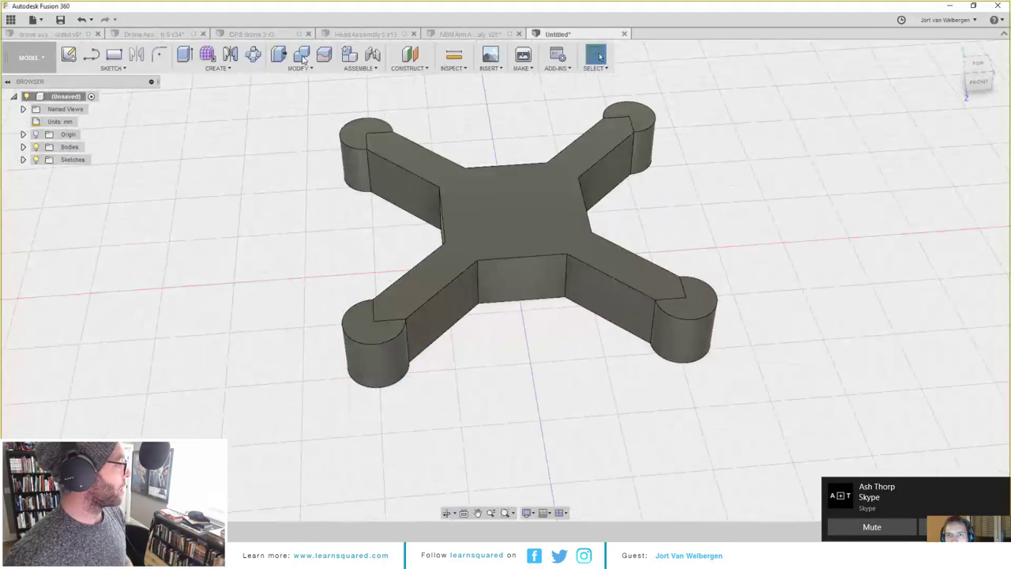
Step: Combine the central arm body and the four arm-tip cylinders into a single body with the Join operation
left_click(302, 55)
middle_click_drag(363, 156, 599, 373, "shift")
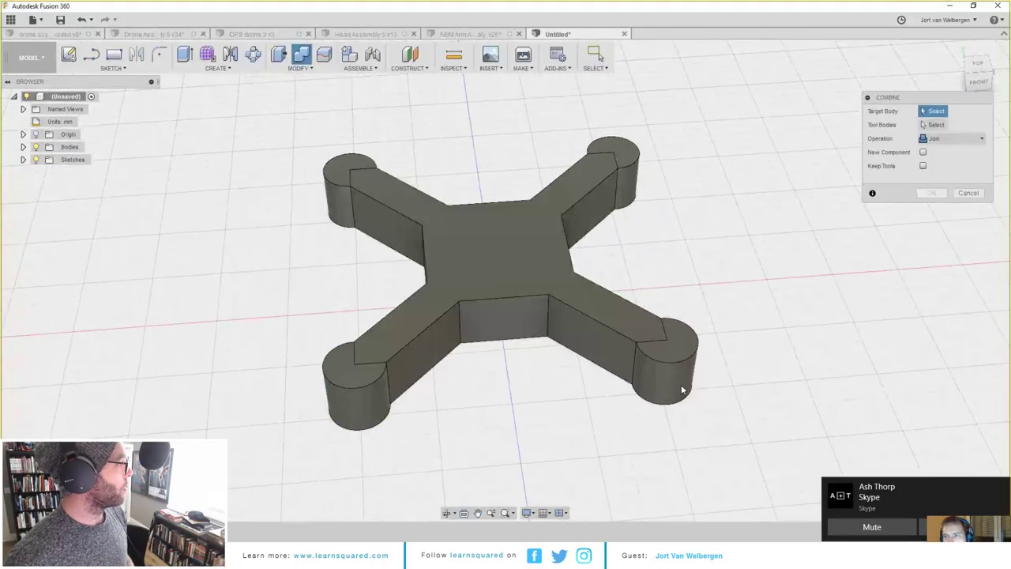
left_click(613, 168)
left_click(577, 203)
left_click(349, 185)
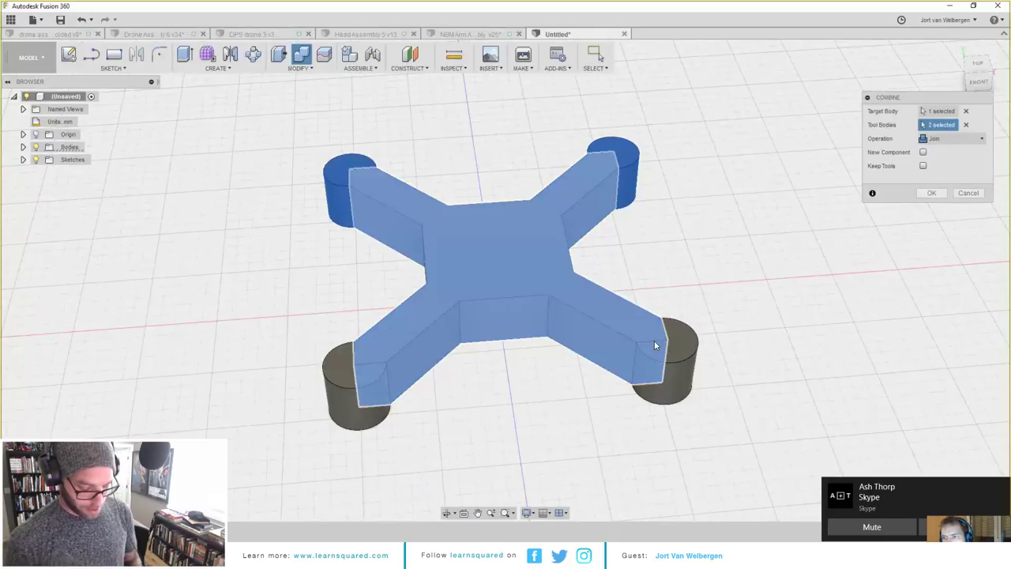
left_click(655, 346)
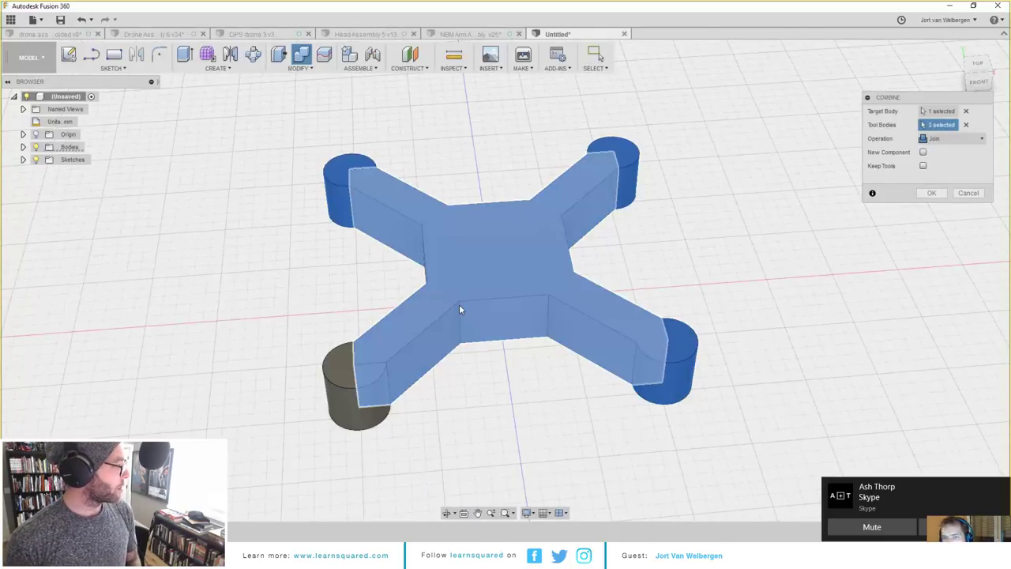
left_click(357, 381)
left_click(930, 193)
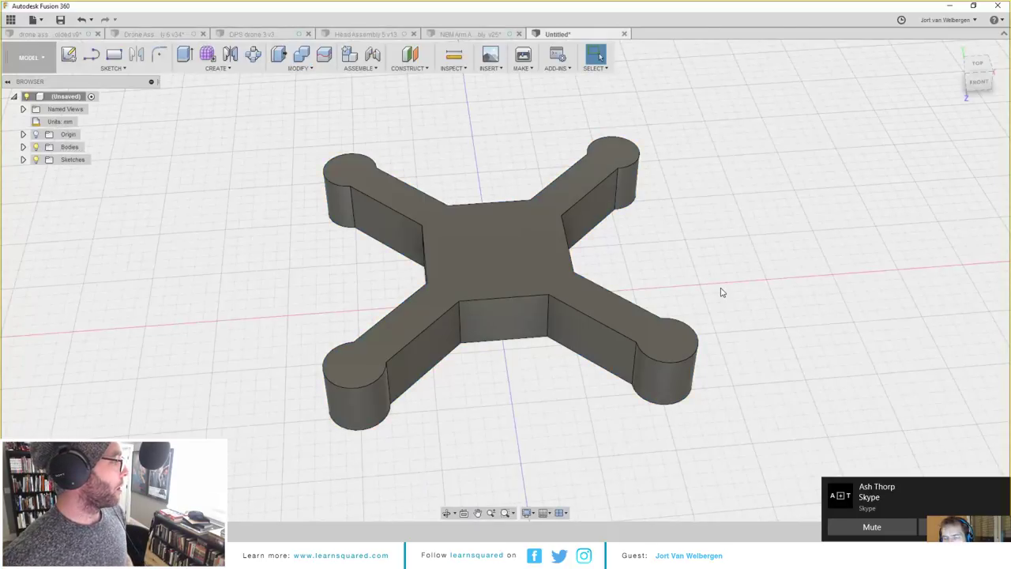
Step: Sketch a rectangle on the central body's front face, extending past both outer arm tips and leaving thin strips above and below
middle_click_drag(721, 292, 498, 271, "shift")
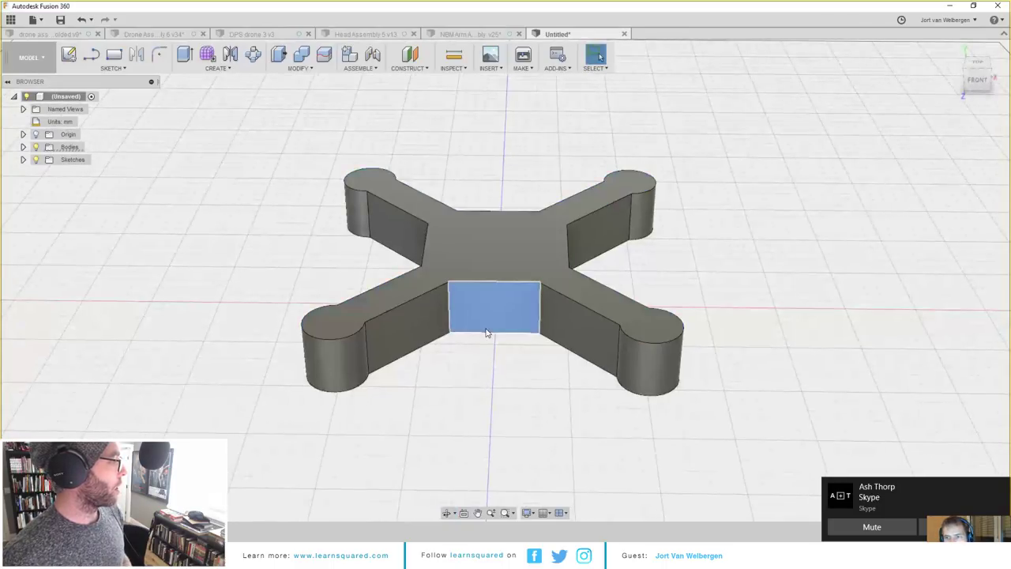
left_click(489, 325)
key("r")
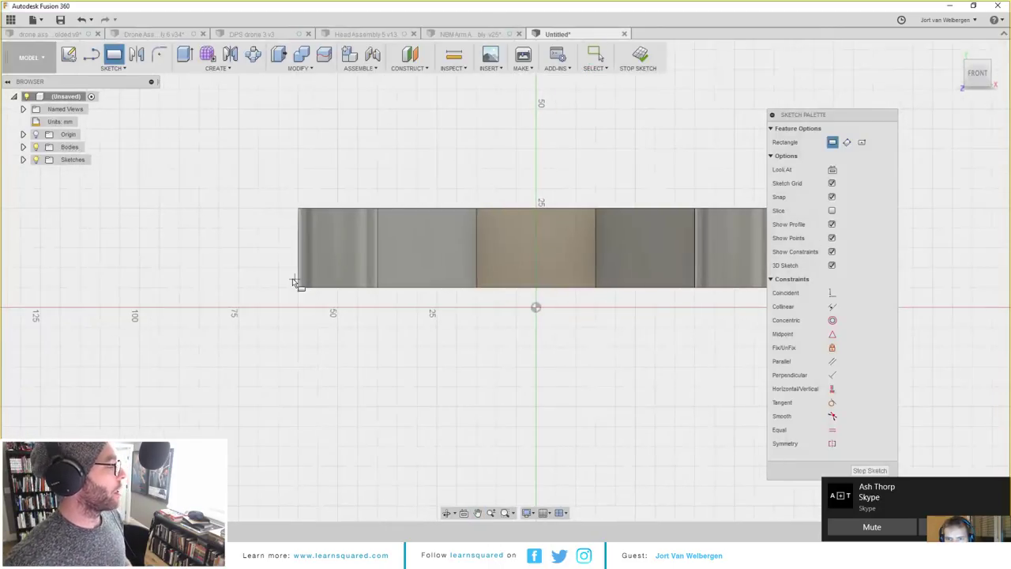
left_click(278, 277)
scroll(395, 253, "up", 2)
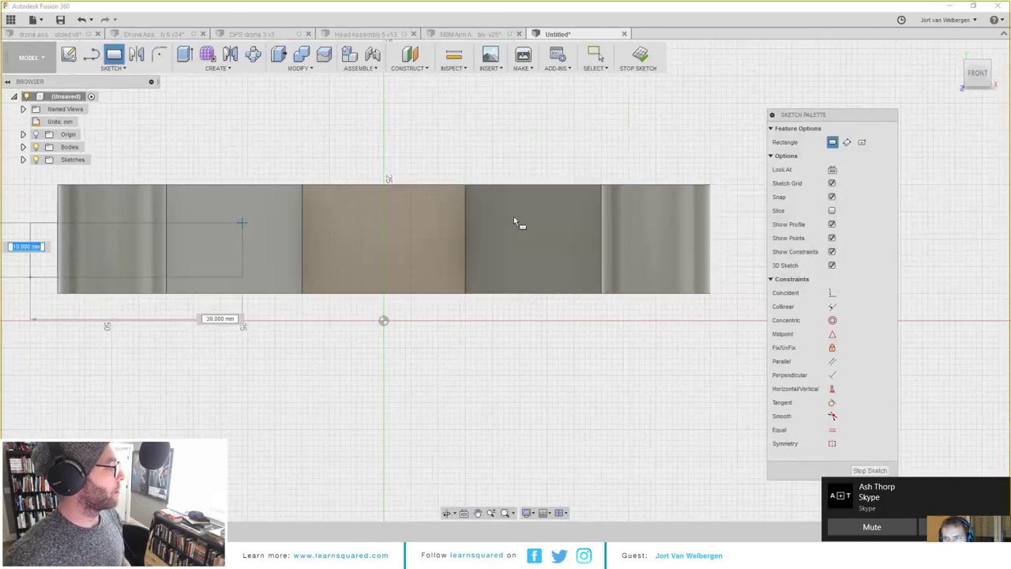
left_click(728, 198)
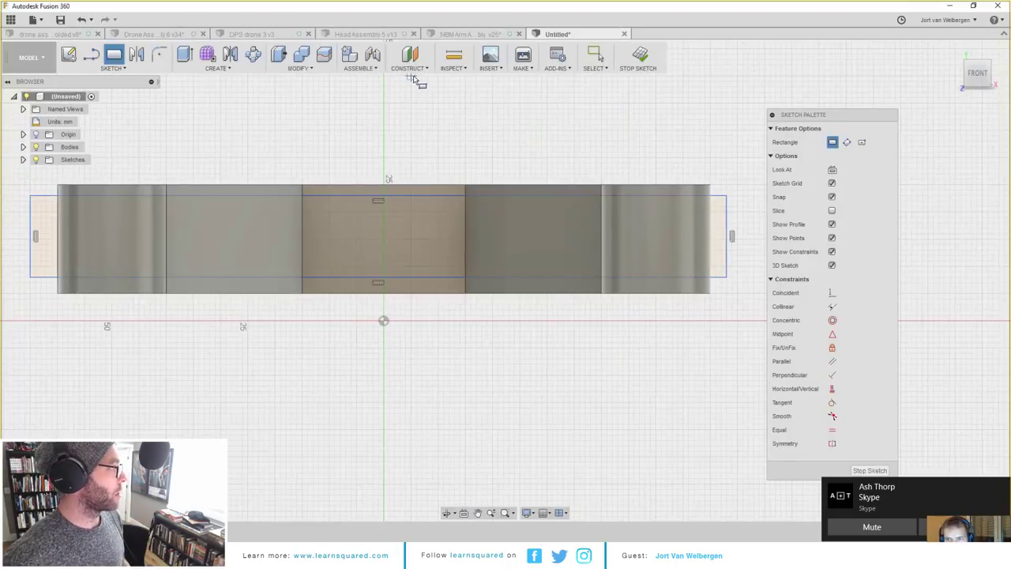
Step: Set up a cut extrusion of all three rectangle regions with a distance of 60 mm
key("e")
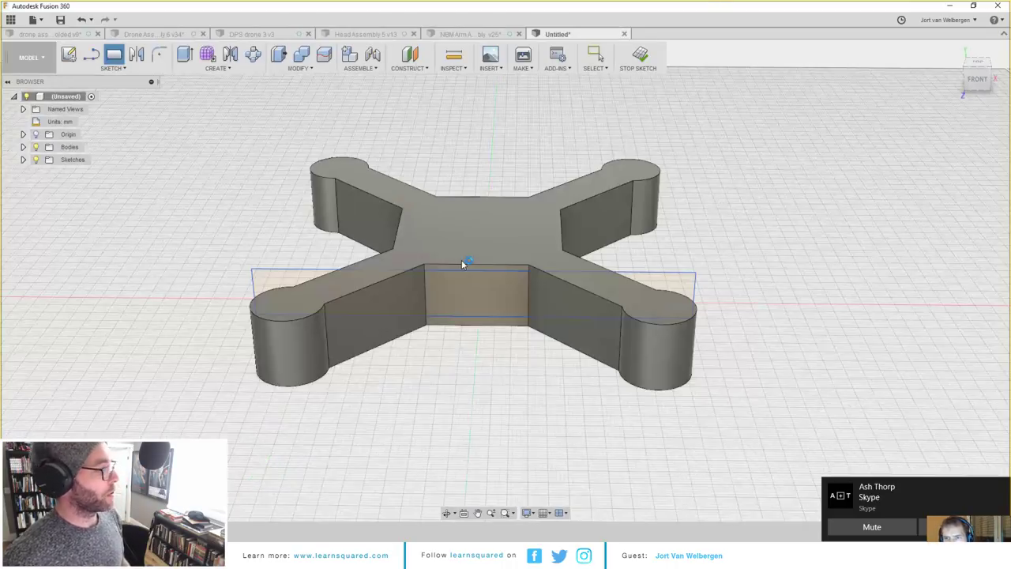
left_click(469, 275)
middle_click_drag(535, 253, 425, 272, "shift")
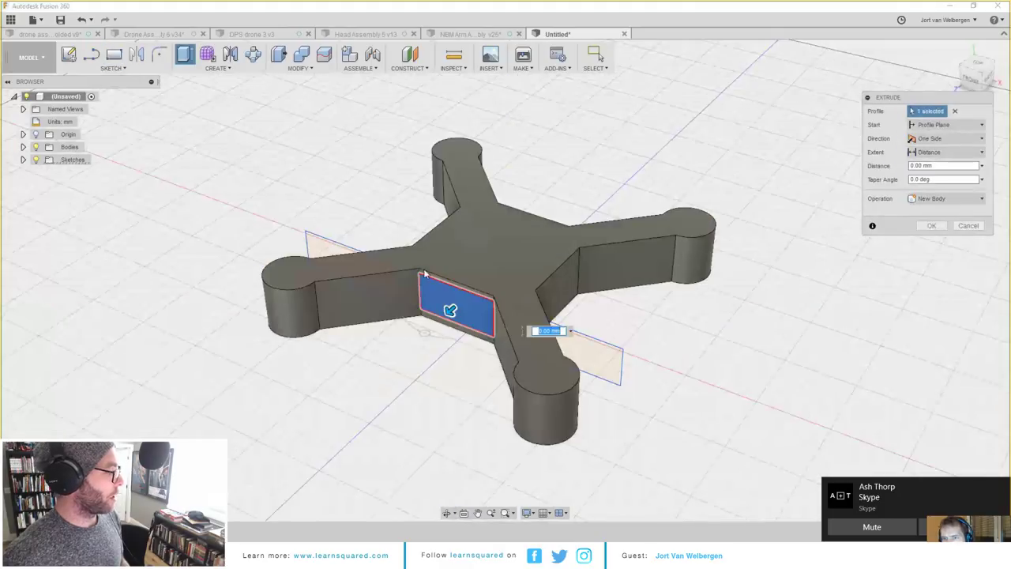
left_click(359, 260)
middle_click_drag(563, 280, 531, 351, "shift")
type("60")
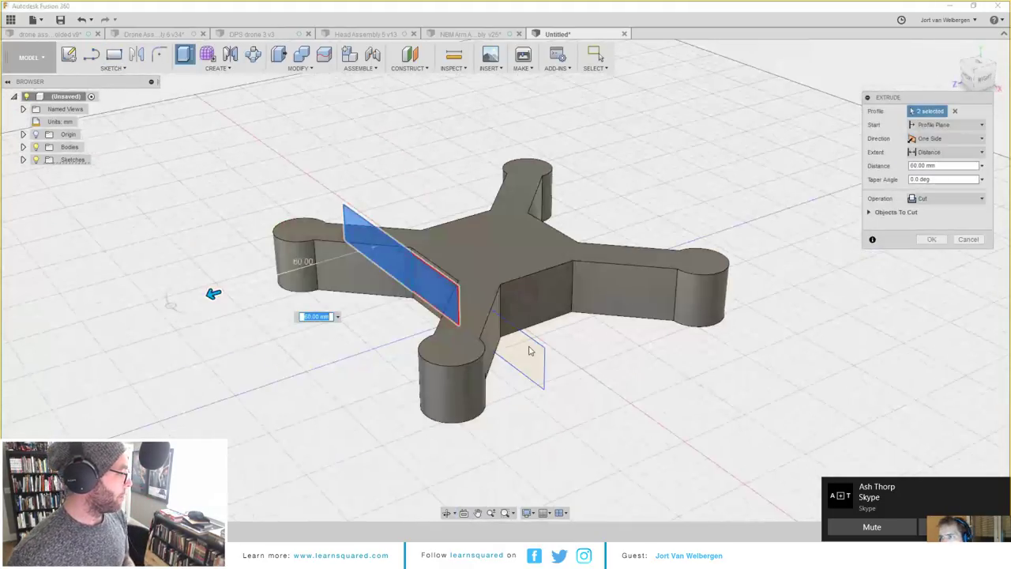
left_click(530, 351)
middle_click_drag(581, 291, 557, 266, "shift")
Step: Make the cut two-sided, with 100 mm on the second side, and apply it through the whole drone body
left_click(940, 139)
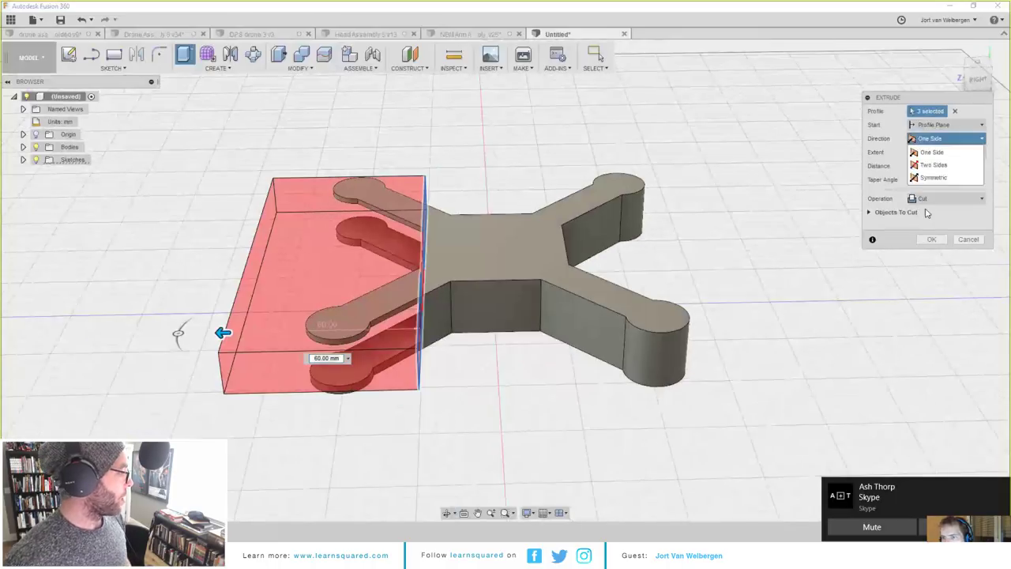
left_click(933, 177)
left_click(944, 139)
left_click(938, 165)
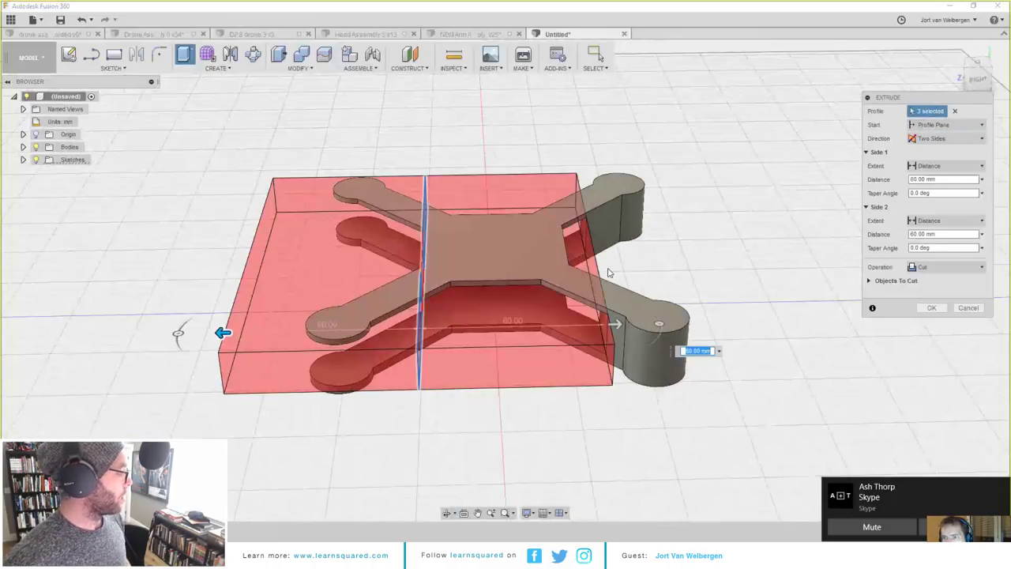
left_click_drag(615, 323, 725, 322)
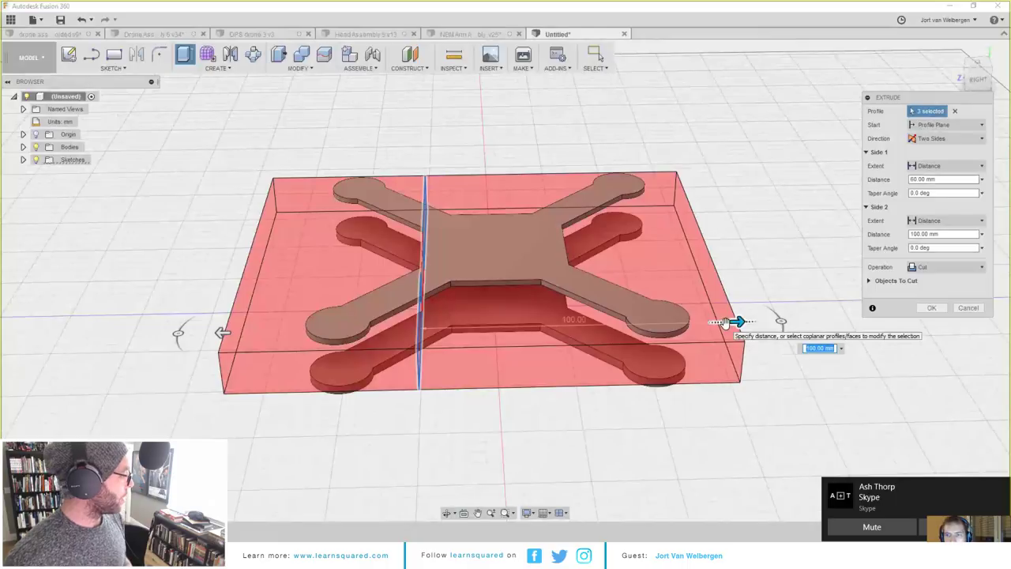
key("Return")
Step: Sketch a 16 mm diameter circle centred on one arm tip, on the upper face of the lower plate
mouse_move(420, 380)
middle_mouse_down("shift")
mouse_move(448, 368)
mouse_move(437, 360)
mouse_move(427, 380)
middle_mouse_up("shift")
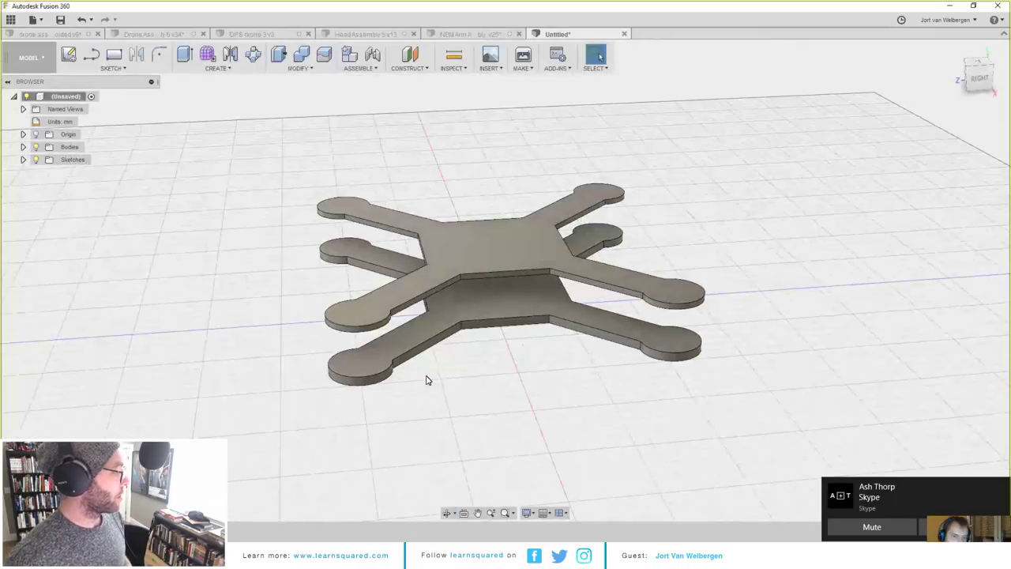
left_click(373, 358)
key("c")
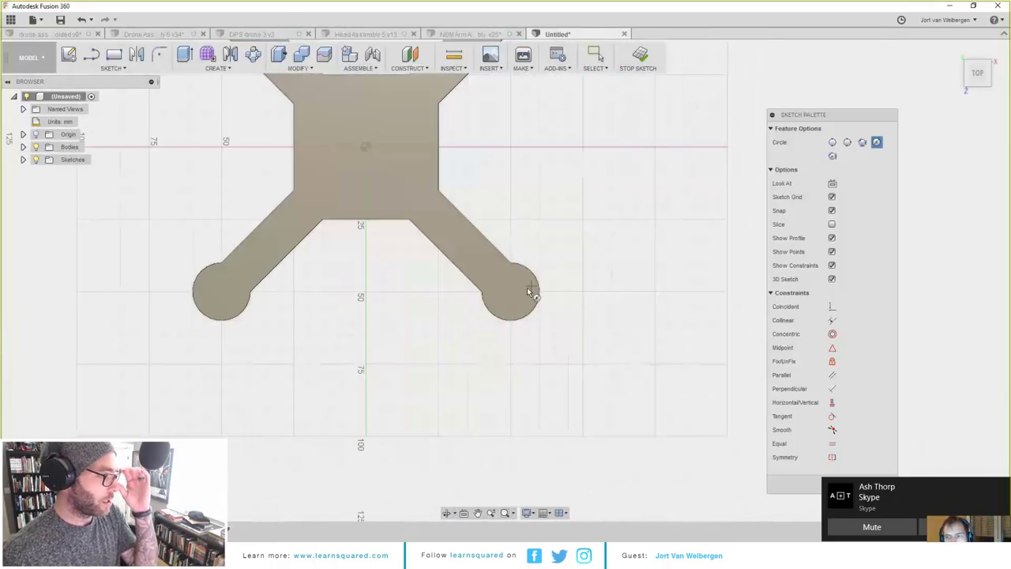
scroll(506, 291, "up", 3)
left_click(507, 291)
scroll(509, 260, "up", 2)
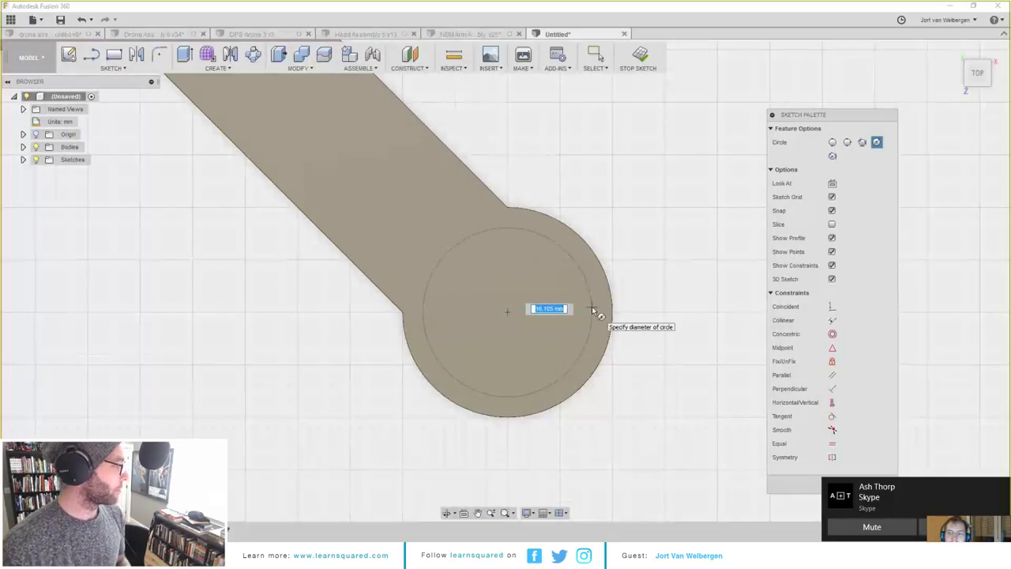
type("16")
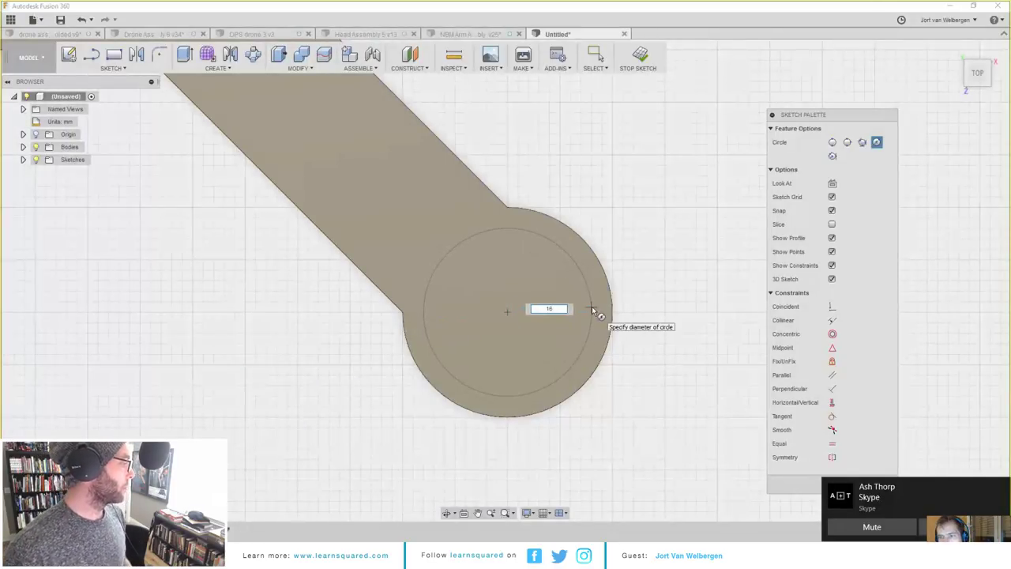
key("Return")
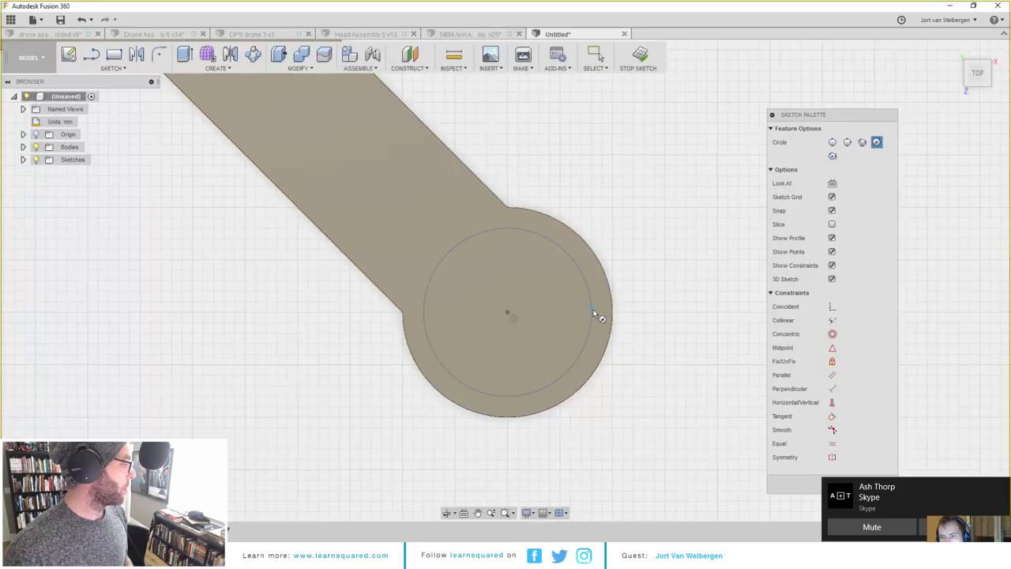
Step: Extrude the arm-tip circle upward to the upper plate as a separate cylindrical body
scroll(594, 312, "down", 3)
key("e")
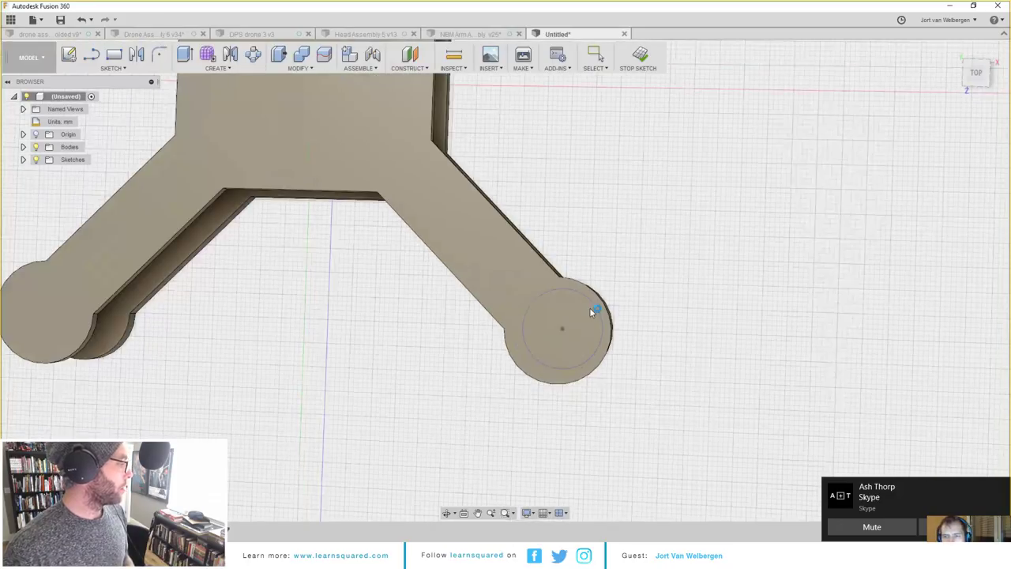
key("F6")
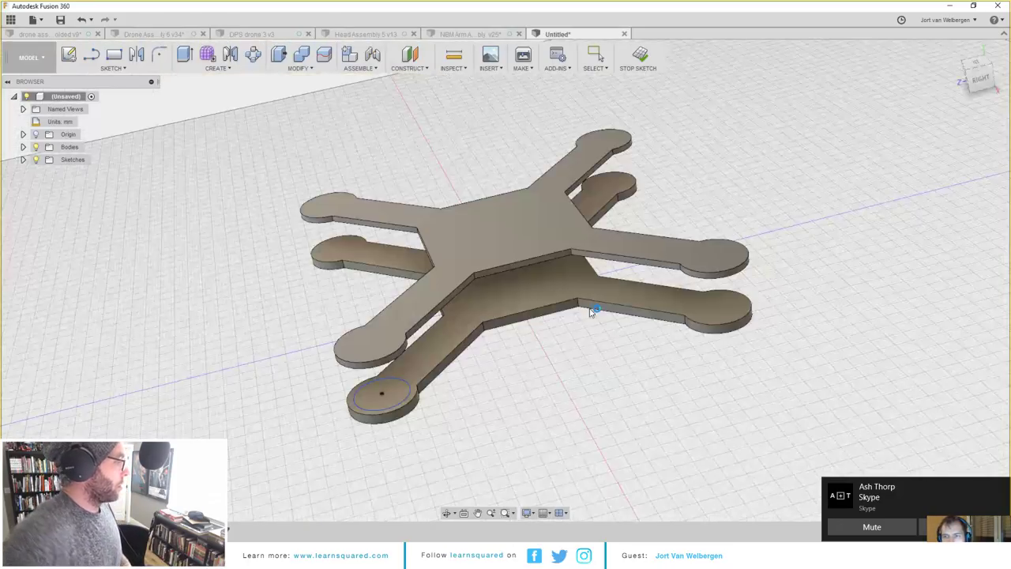
key("e")
left_click(351, 362)
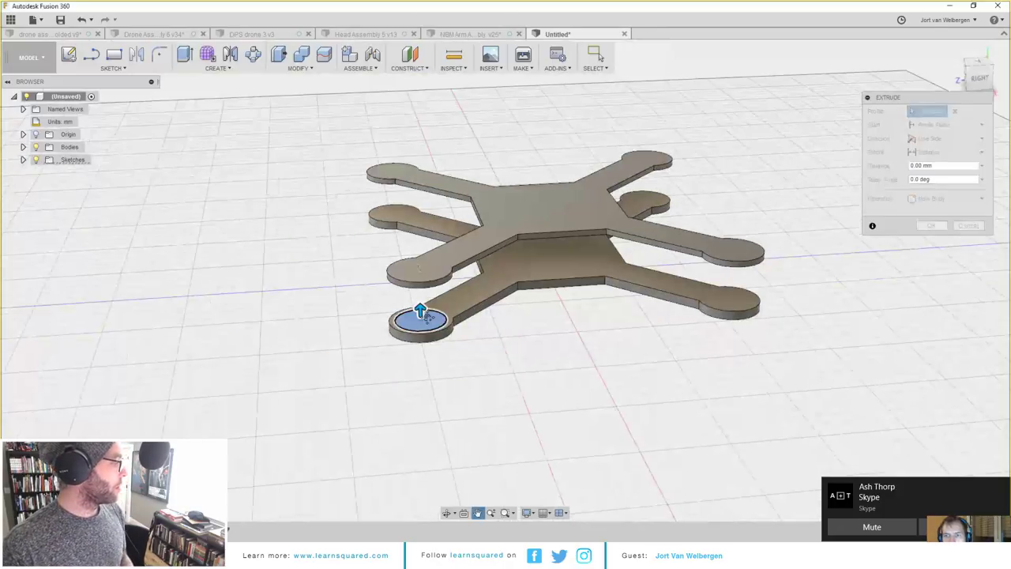
scroll(443, 306, "up", 4)
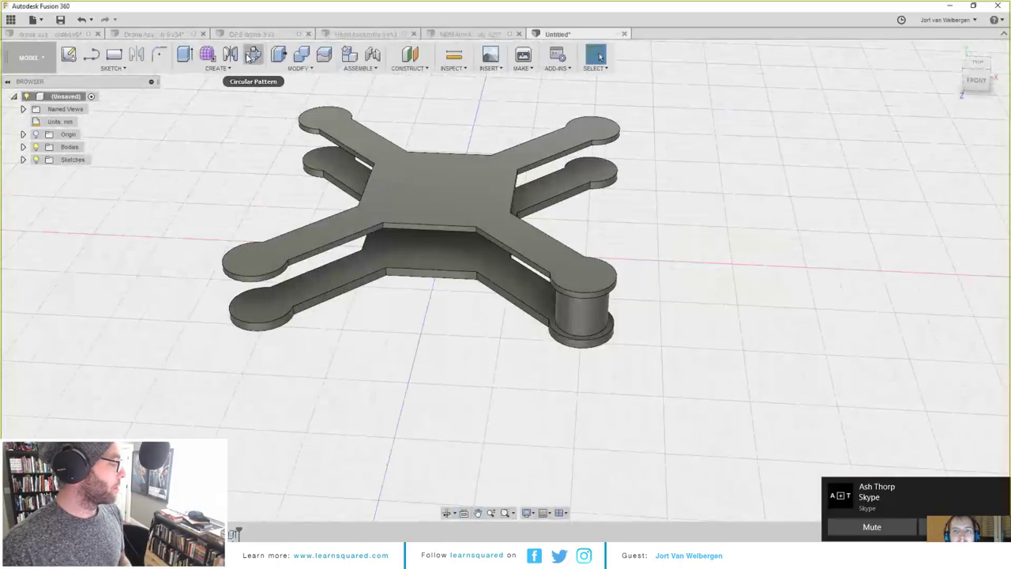
Step: Repeat the new cylinder body in a full circular pattern around the vertical axis with a quantity of 4
left_click(252, 53)
left_click(584, 294)
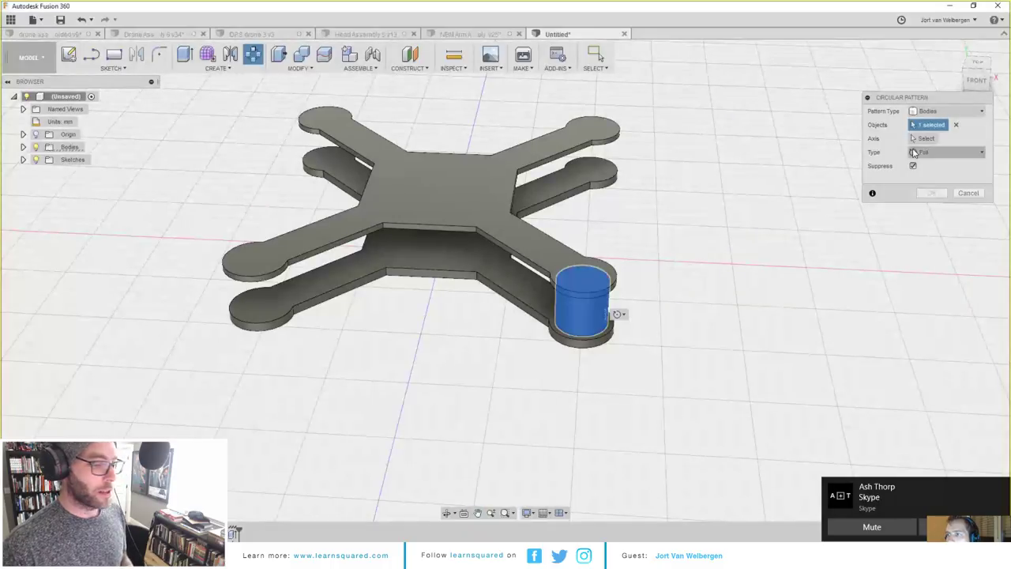
left_click(442, 241)
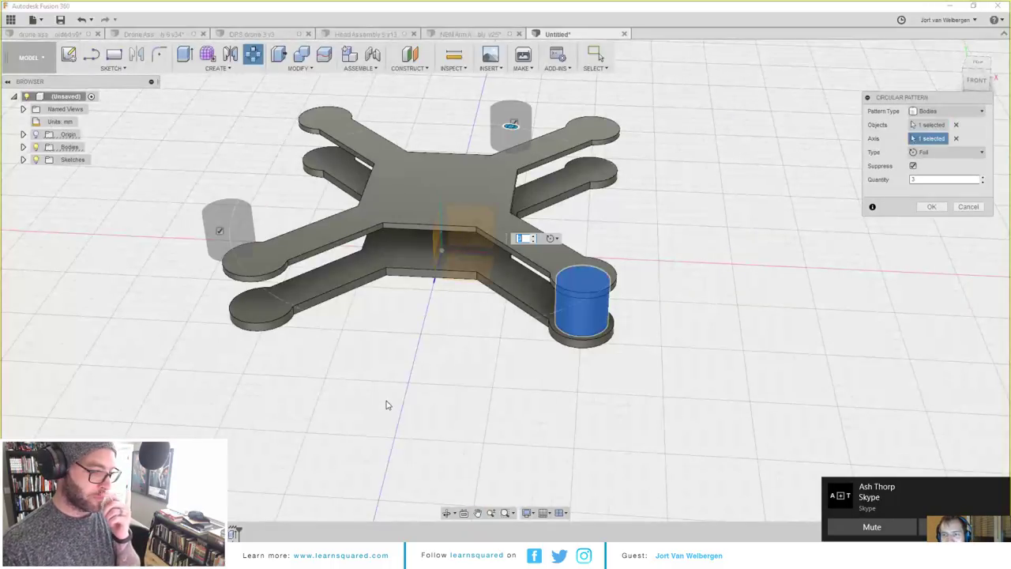
type("4")
key("Return")
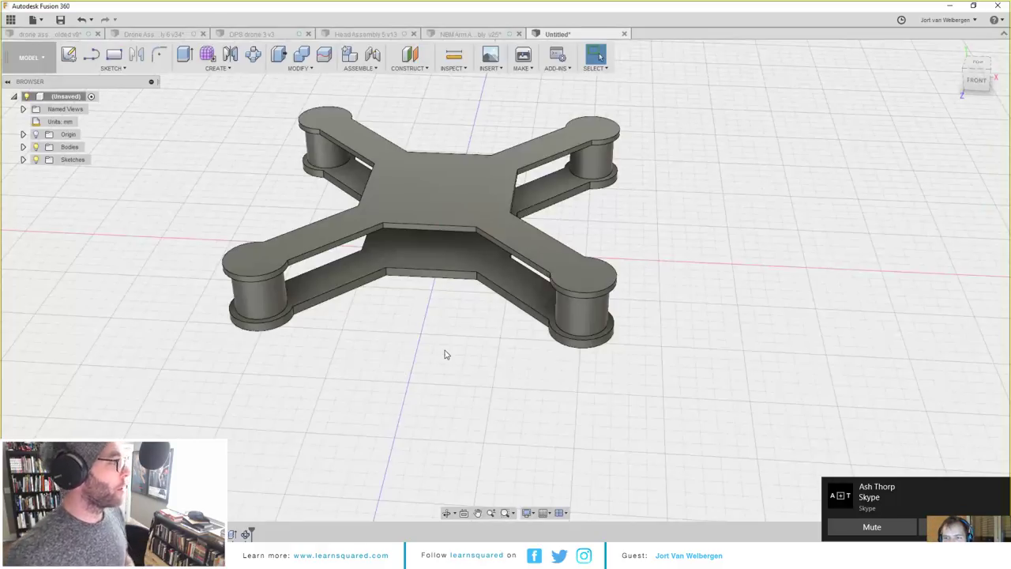
mouse_move(445, 354)
middle_mouse_down("shift")
mouse_move(471, 327)
mouse_move(425, 334)
mouse_move(445, 348)
mouse_move(430, 359)
mouse_move(462, 315)
middle_mouse_up("shift")
left_click(461, 315)
key("r")
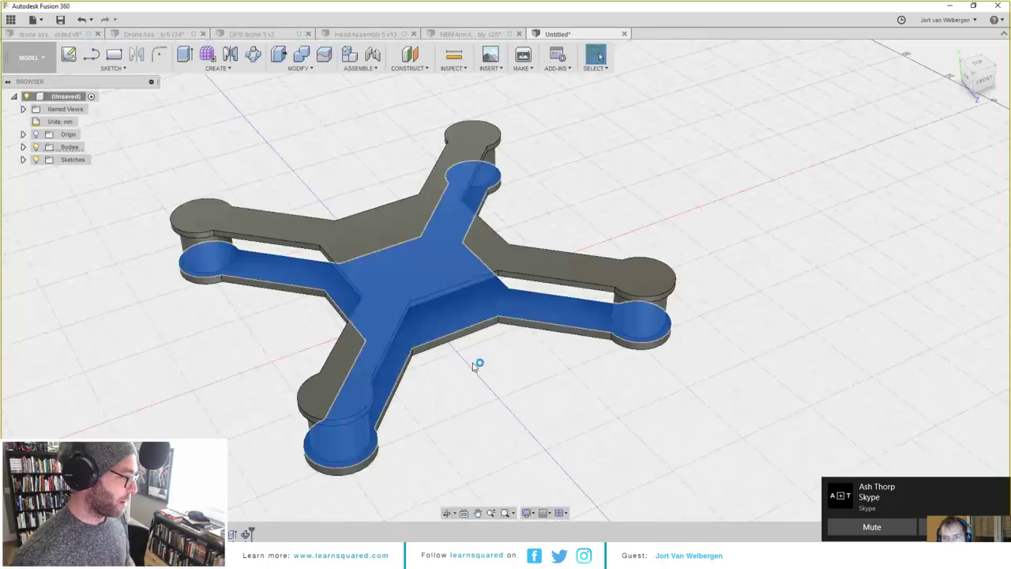
scroll(442, 250, "up", 4)
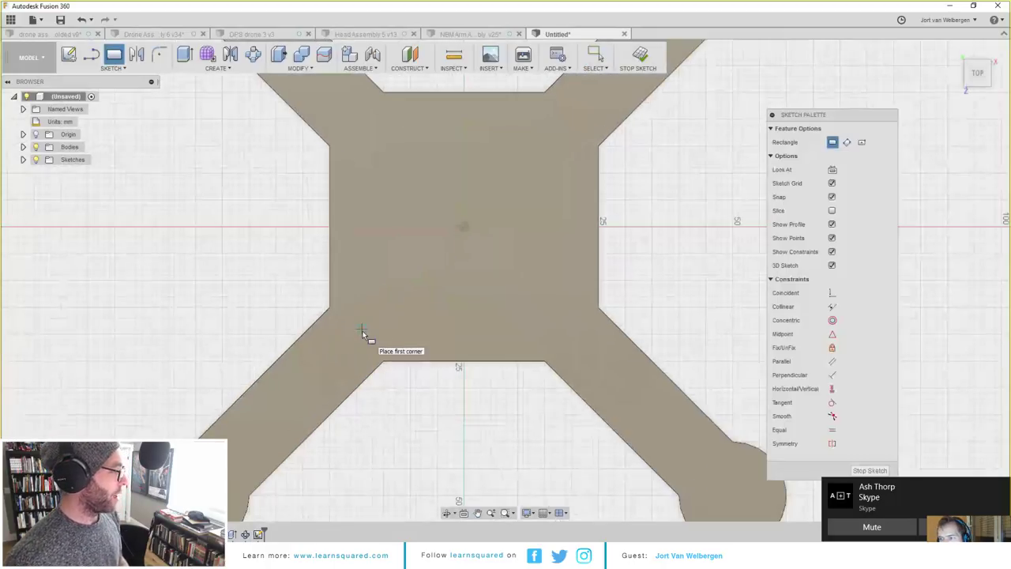
middle_click_drag(443, 215, 419, 260)
key("Escape")
scroll(490, 246, "down", 4)
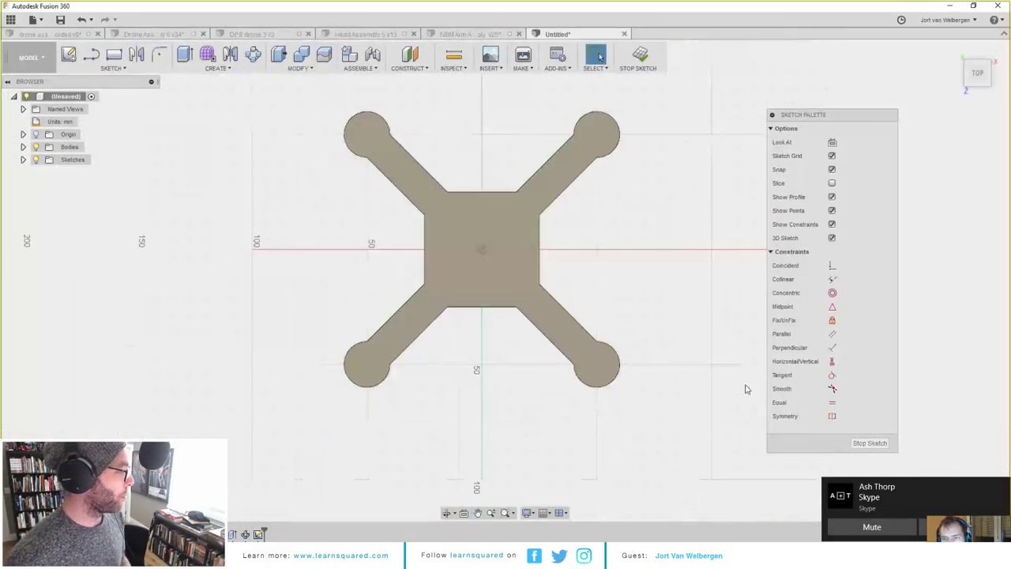
left_click(870, 443)
Step: Set up a 5 mm fillet on the four vertical edges where one arm meets its round tip on both plates
mouse_move(483, 350)
middle_mouse_down("shift")
mouse_move(461, 321)
mouse_move(460, 334)
mouse_move(510, 332)
mouse_move(469, 287)
middle_mouse_up("shift")
key("f")
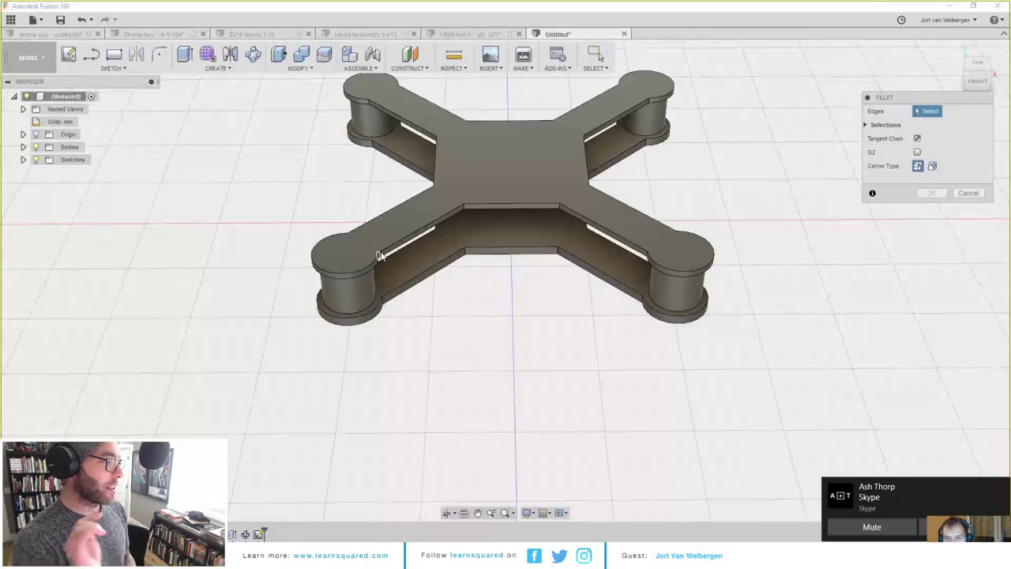
scroll(379, 255, "up", 5)
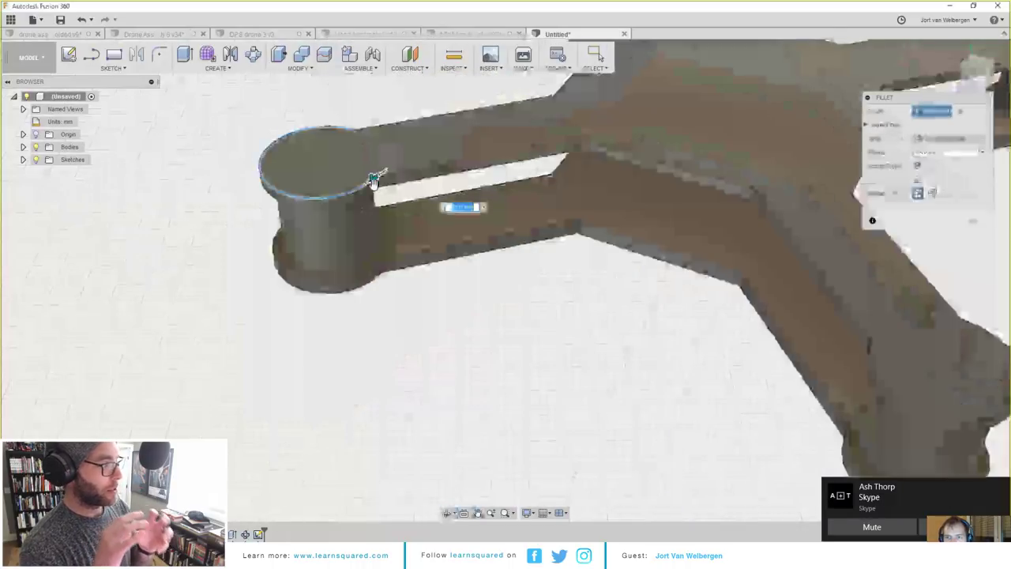
left_click(375, 185)
left_click(356, 137)
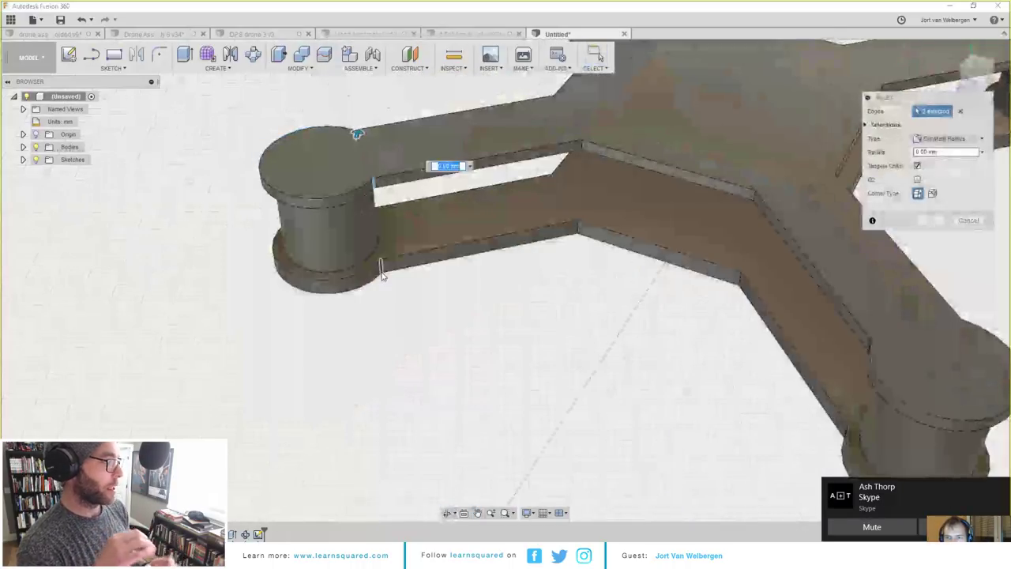
left_click(382, 270)
left_click(374, 211)
middle_click_drag(512, 194, 416, 264)
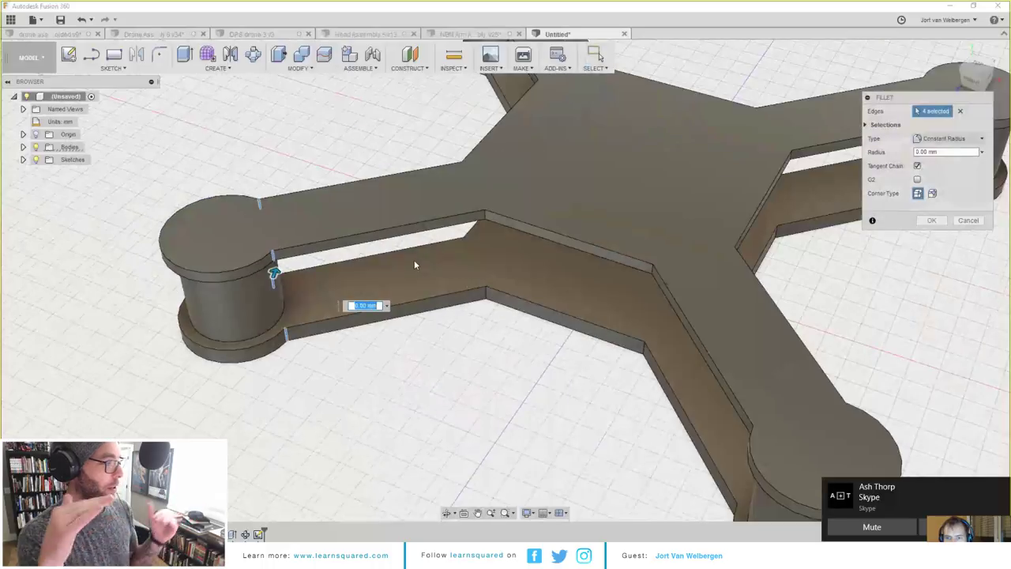
type("5")
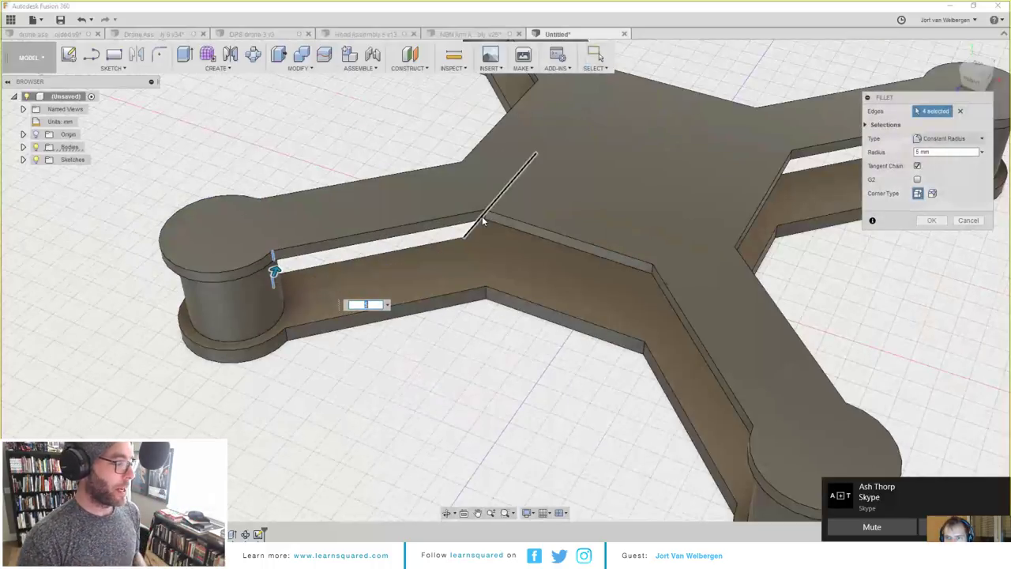
Step: Add the four edges where the arm meets the central hub on both plates to the selection and apply the 5 mm fillet
left_click(485, 215)
left_click(462, 169)
left_click(464, 248)
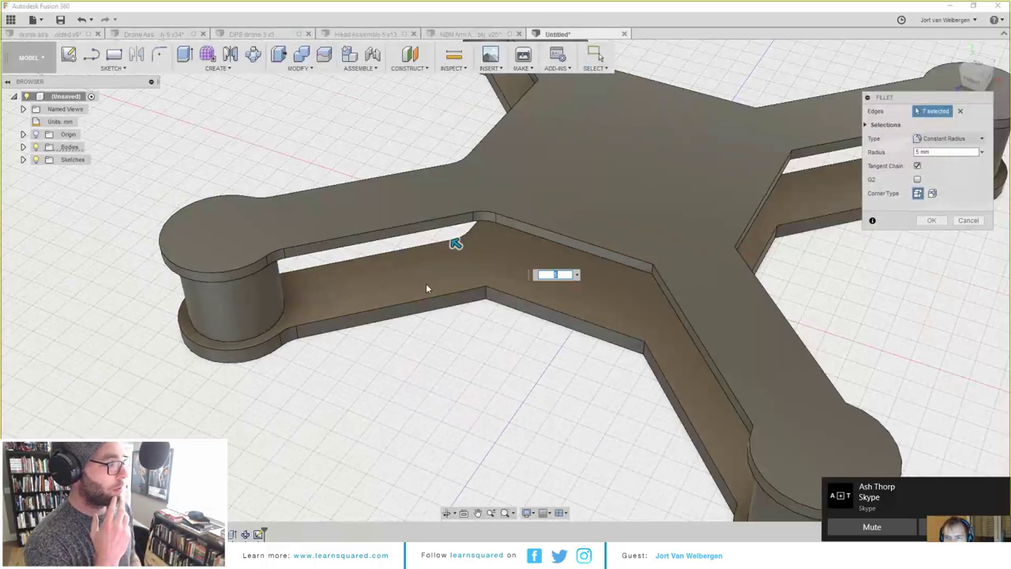
scroll(426, 289, "down", 5)
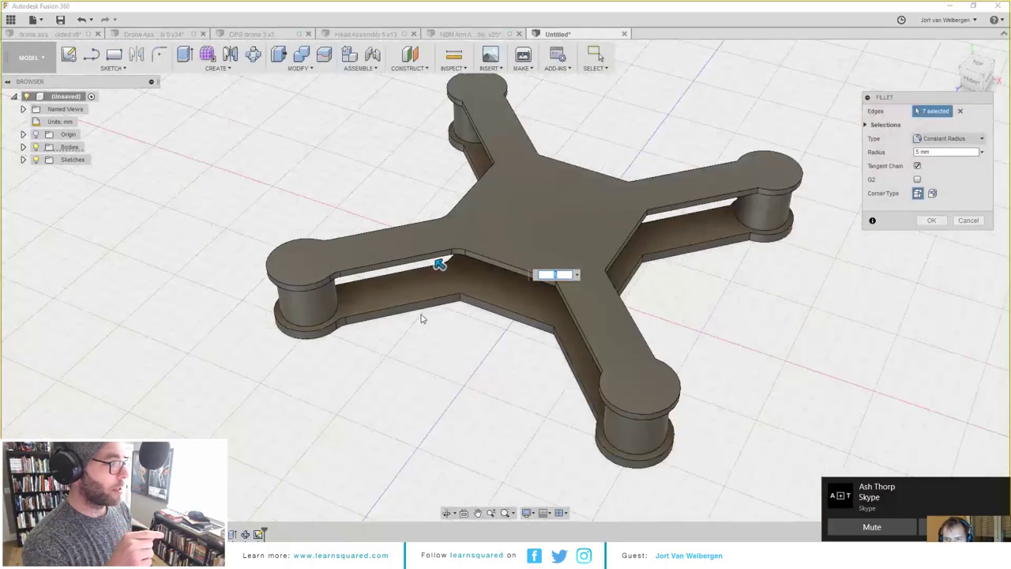
middle_click_drag(419, 316, 451, 320, "shift")
scroll(442, 326, "up", 4)
left_click(425, 337)
middle_click_drag(407, 395, 444, 353)
scroll(442, 352, "down", 4)
key("Return")
Step: Repeat the arm's fillet feature around the vertical axis in a full circular pattern with a quantity of 4
left_click(253, 56)
left_click(942, 112)
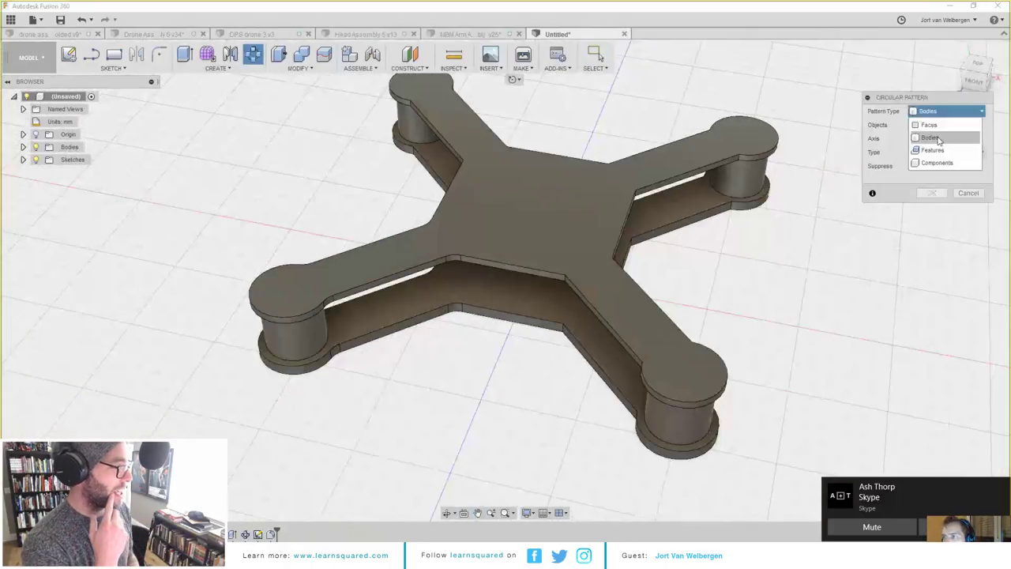
left_click(929, 125)
middle_click_drag(817, 221, 766, 231)
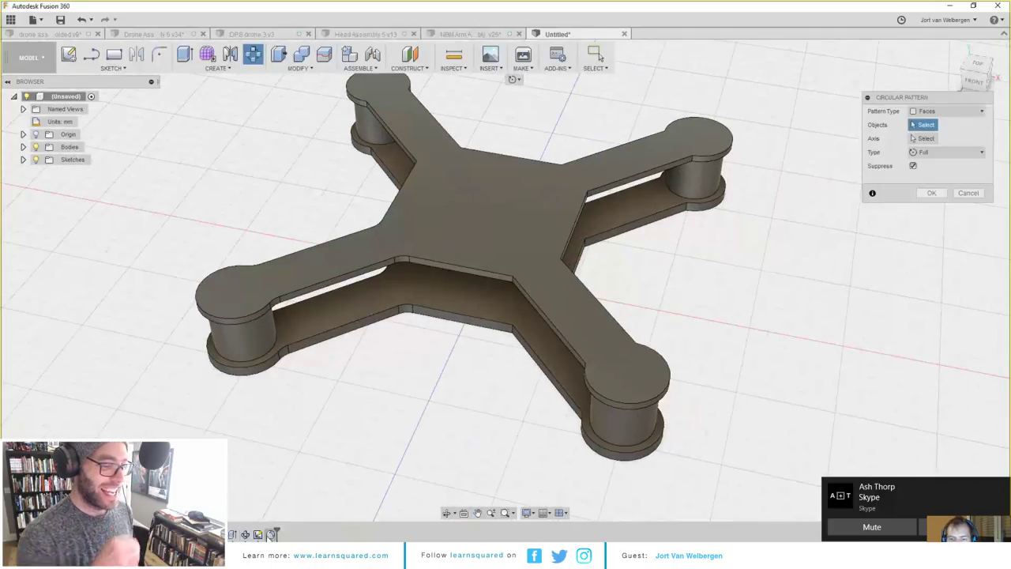
left_click(271, 535)
left_click(926, 139)
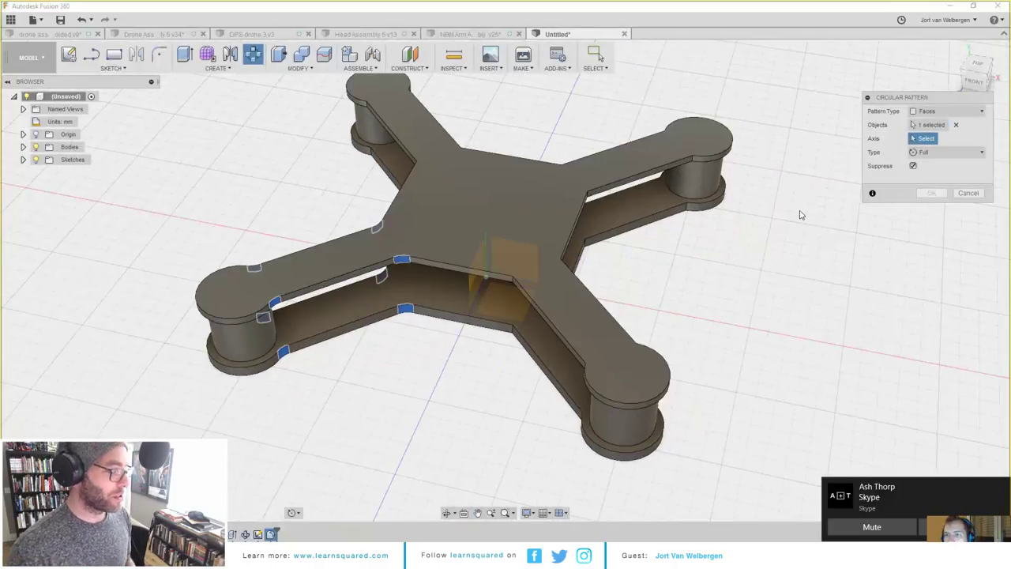
left_click(485, 239)
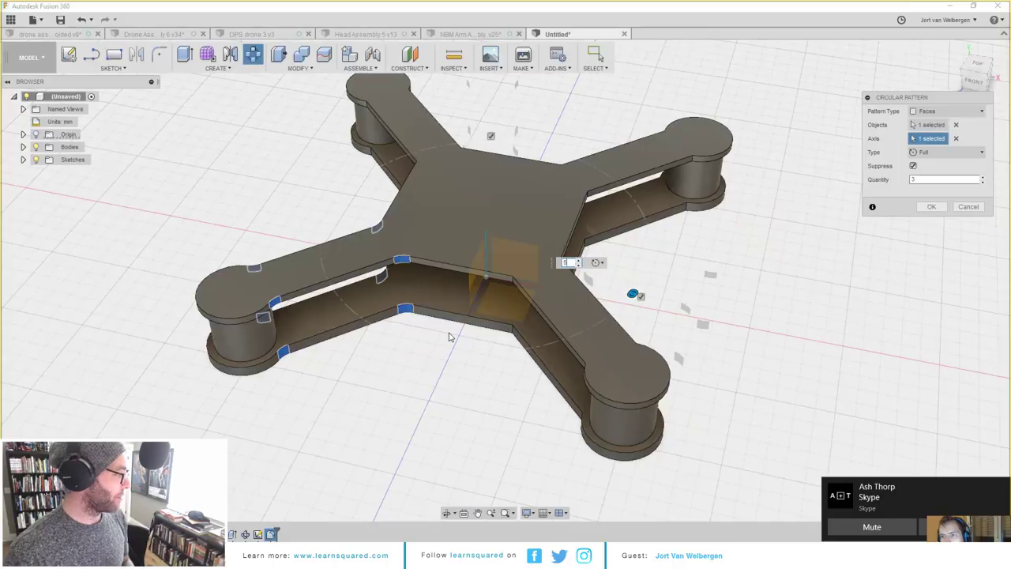
type("5")
key("Return")
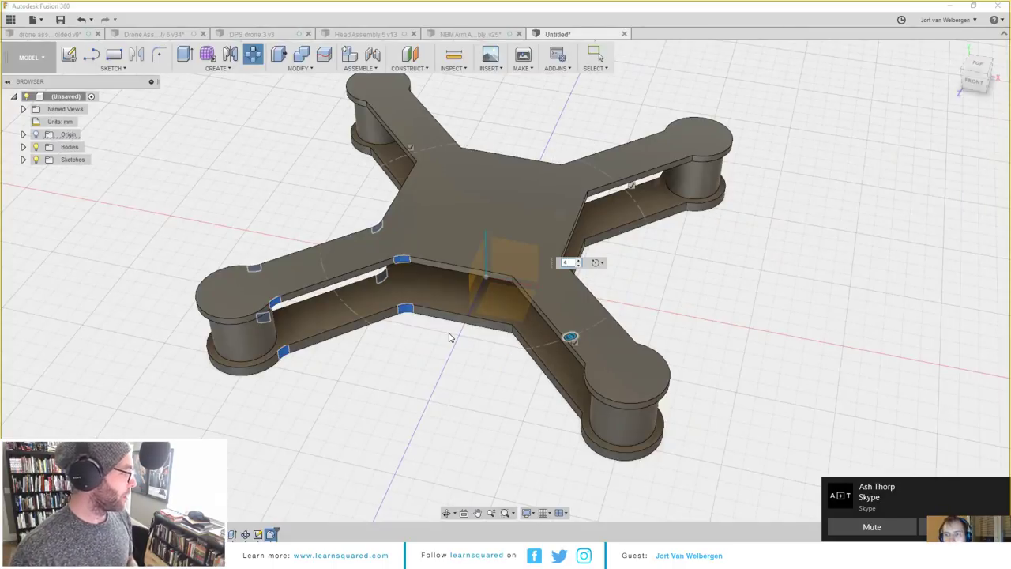
left_click(403, 318)
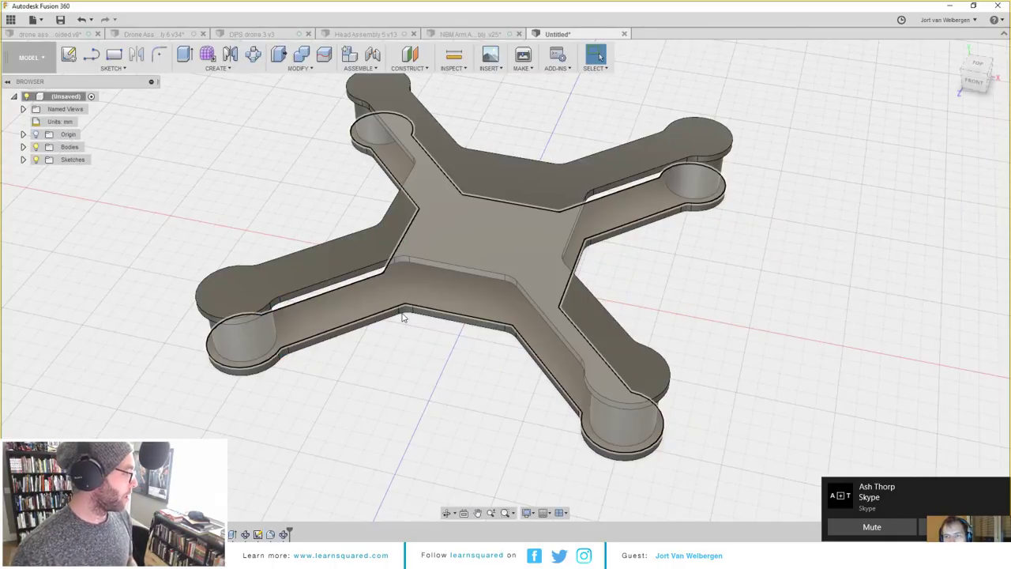
Step: Sketch a 16 mm diameter circle centred on one arm tip, on the top face of the upper plate
mouse_move(403, 318)
middle_mouse_down("shift")
mouse_move(476, 269)
mouse_move(489, 332)
mouse_move(444, 368)
middle_mouse_up("shift")
left_click(439, 286)
left_click(490, 291)
scroll(473, 324, "up", 3)
left_click(474, 327)
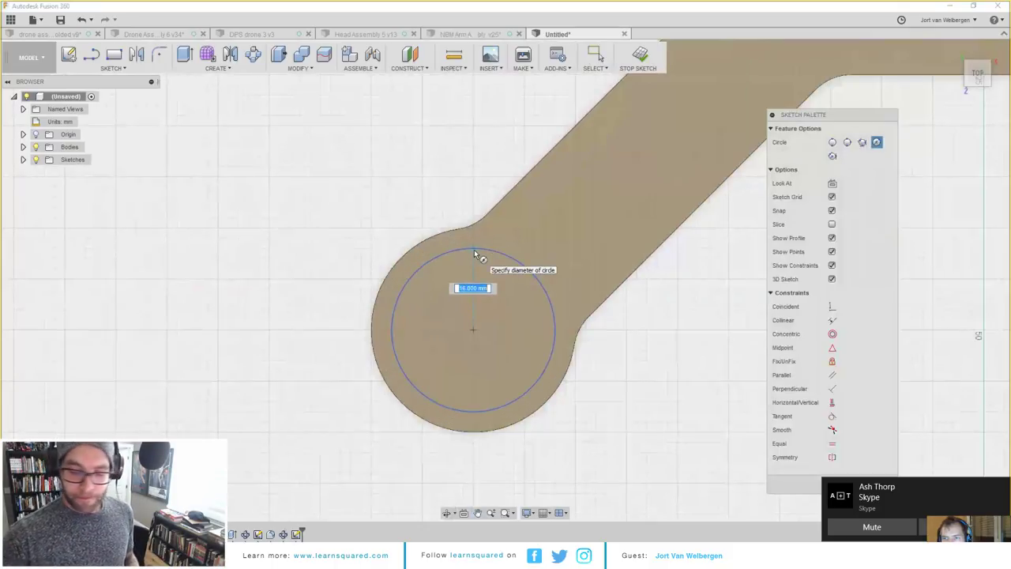
left_click(474, 250)
middle_click_drag(474, 251, 487, 290, "shift")
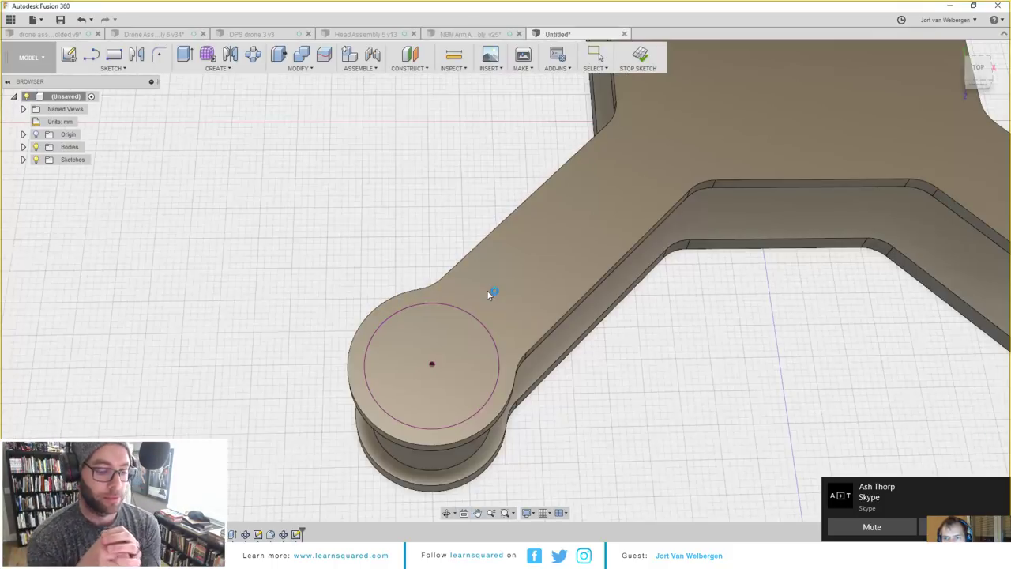
Step: Cancel the extrusion of the 16 mm arm-tip circle and undo the circle
key("e")
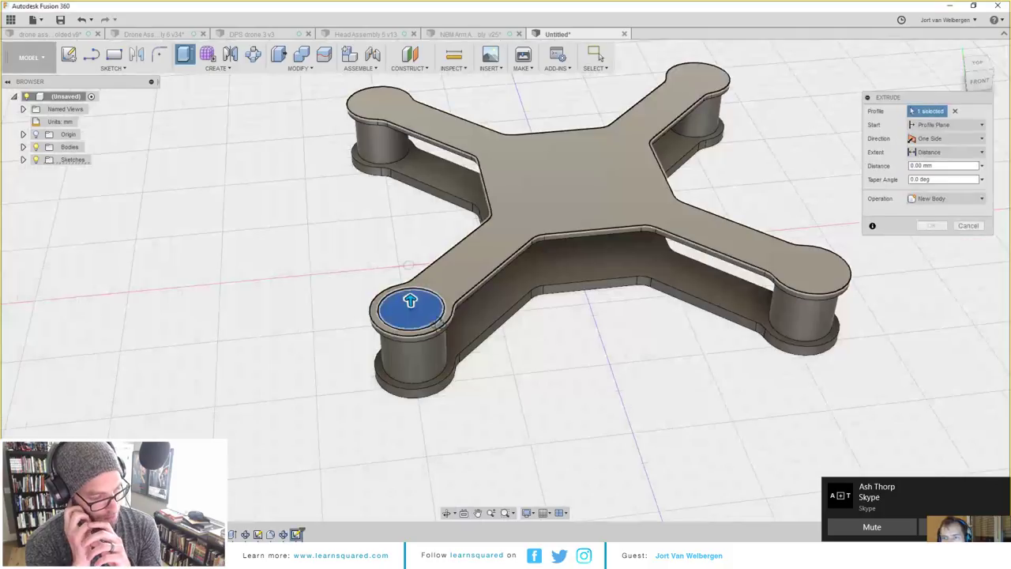
middle_click_drag(447, 335, 440, 308, "shift")
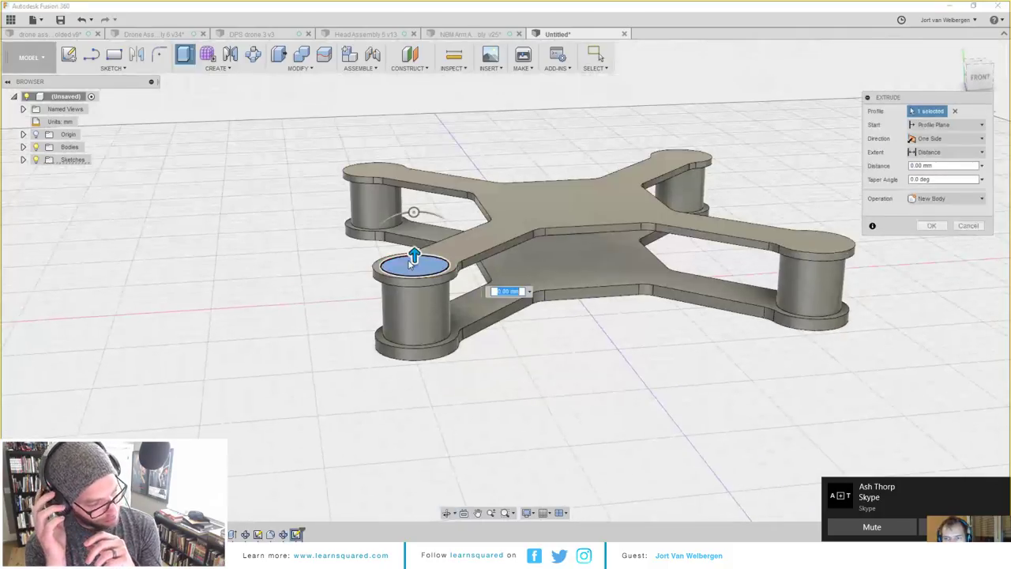
scroll(409, 264, "up", 4)
key("Escape")
key("ctrl+z")
Step: Sketch a 10 mm diameter circle centred on the same arm tip, on the top face of the upper plate
key("c")
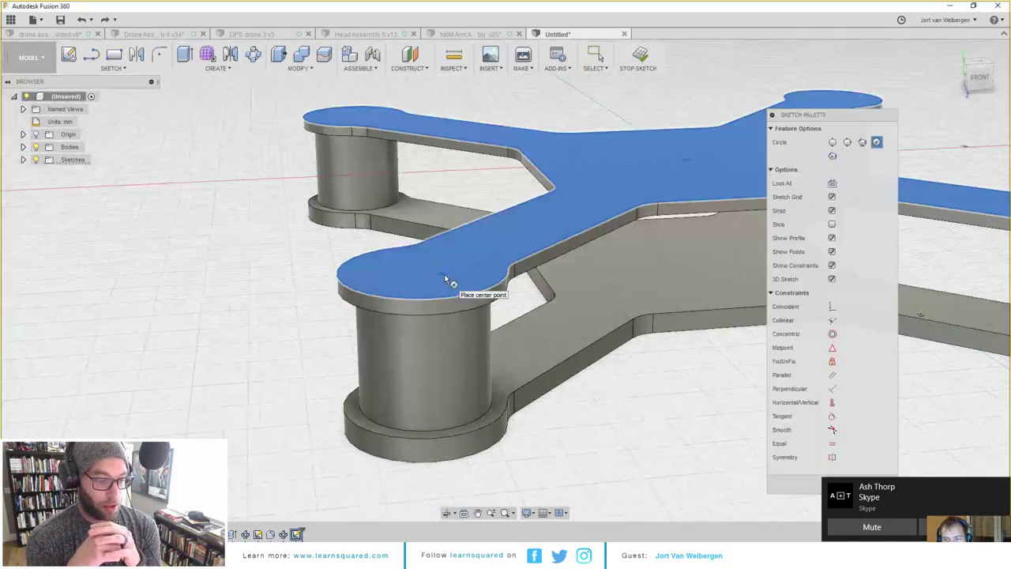
left_click(444, 279)
left_click(437, 341)
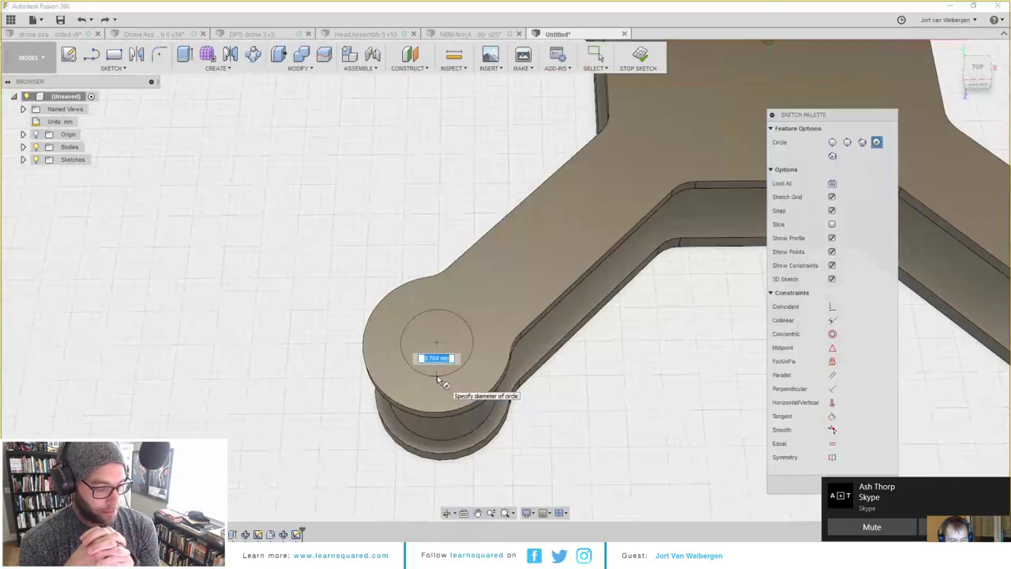
type("10")
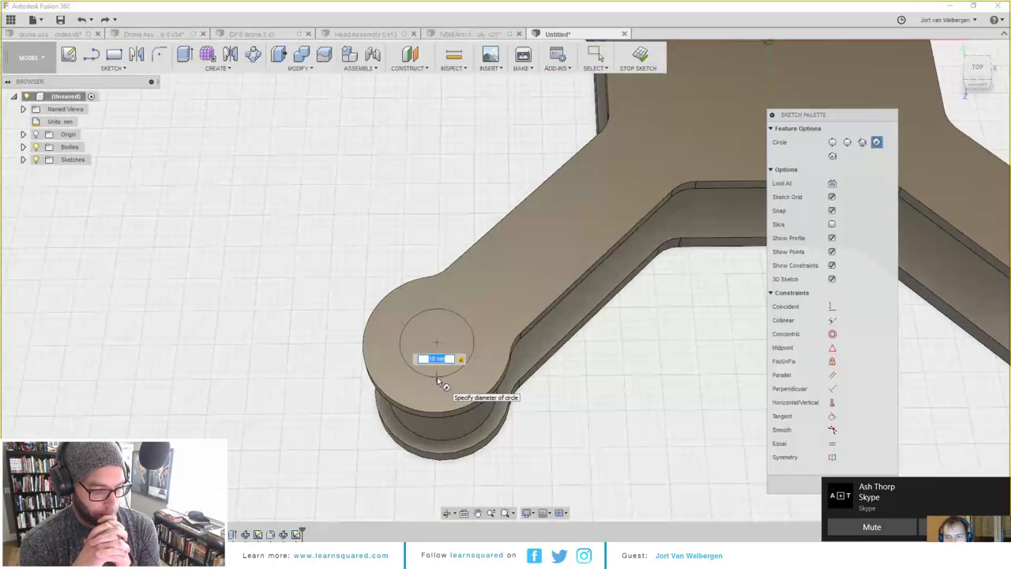
key("Return")
key("Escape")
Step: Try cutting the 10 mm circle about 13 mm down into the arm tip, cancel the cut and finish the sketch
key("e")
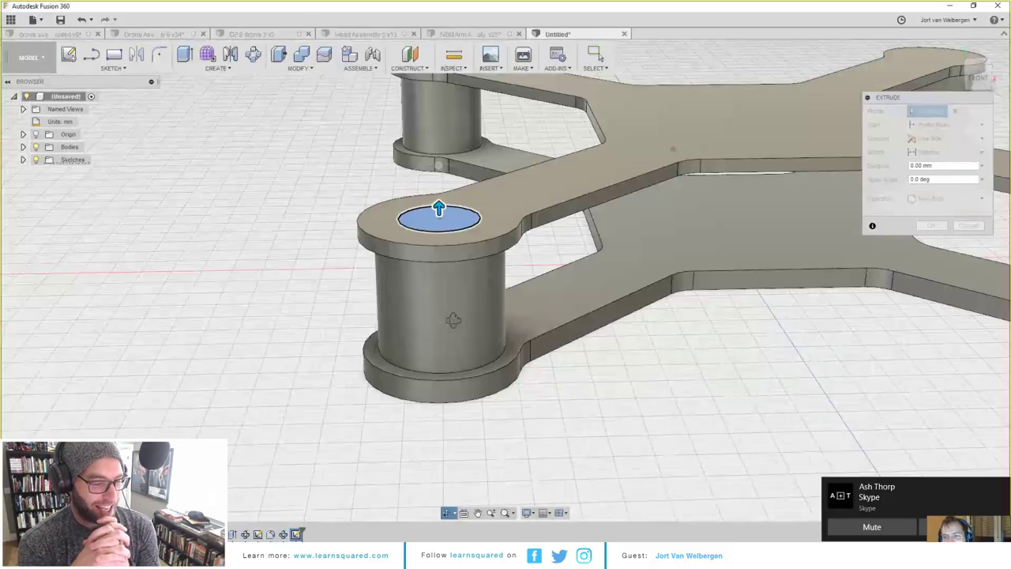
left_click_drag(440, 201, 452, 312)
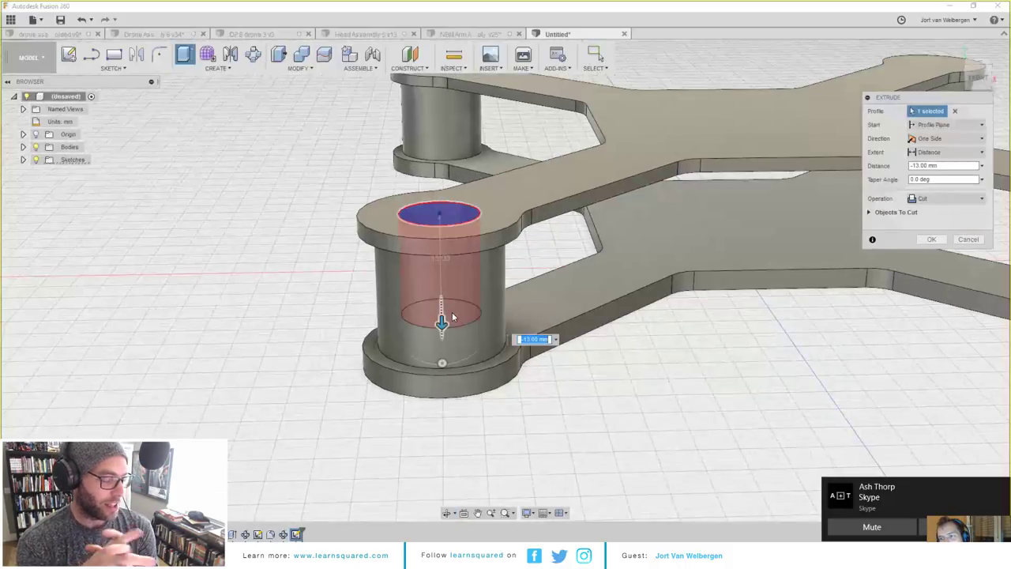
middle_click_drag(452, 312, 406, 223)
scroll(427, 275, "down", 3)
left_click_drag(406, 224, 407, 251)
mouse_move(484, 177)
middle_mouse_down("shift")
mouse_move(455, 210)
mouse_move(474, 181)
middle_mouse_up("shift")
key("Escape")
mouse_move(438, 204)
left_mouse_down()
mouse_move(462, 237)
mouse_move(514, 158)
mouse_move(469, 158)
mouse_move(482, 217)
mouse_move(470, 169)
mouse_move(518, 272)
left_mouse_up()
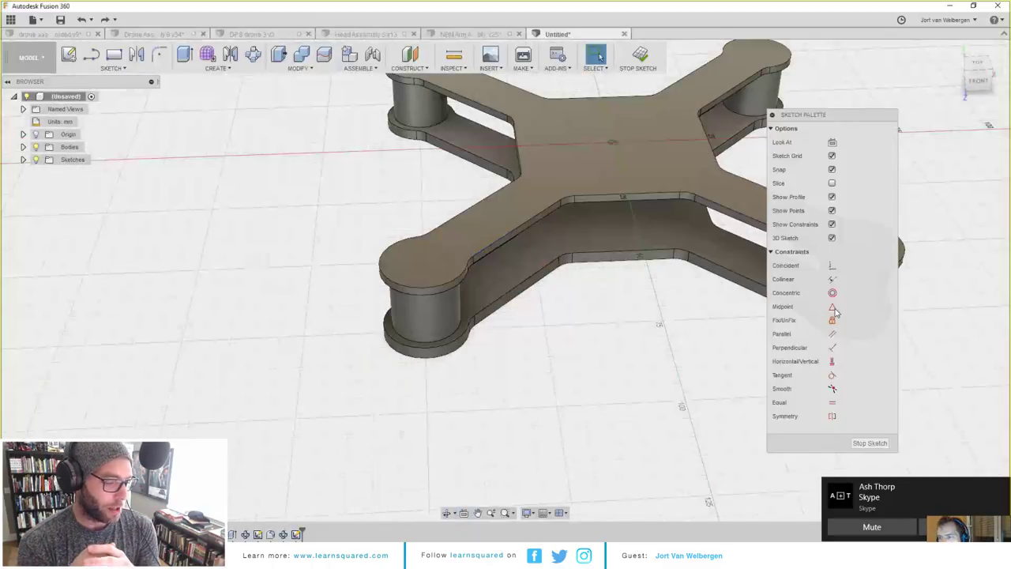
left_click(870, 444)
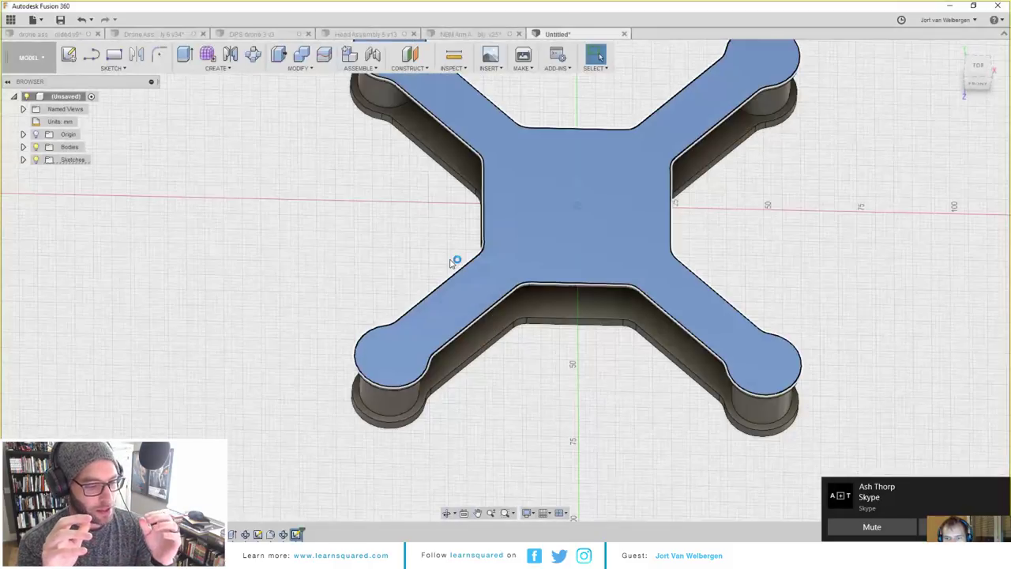
Step: Sketch an 18 mm diameter circle centred on one arm tip, on the top face of the upper plate
scroll(378, 363, "up", 4)
middle_click_drag(378, 363, 548, 143)
scroll(442, 332, "up", 2)
left_click(460, 289)
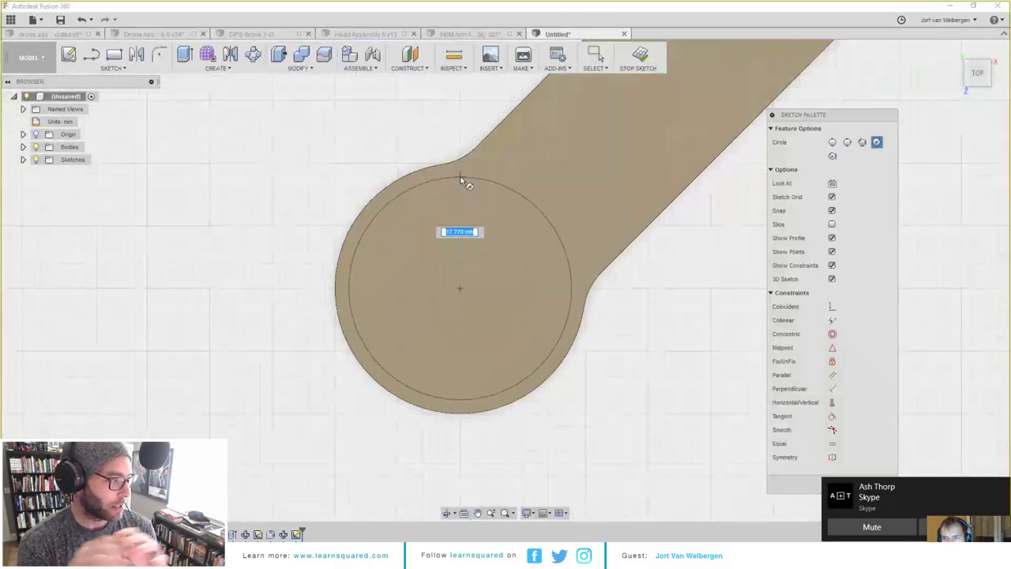
type("18")
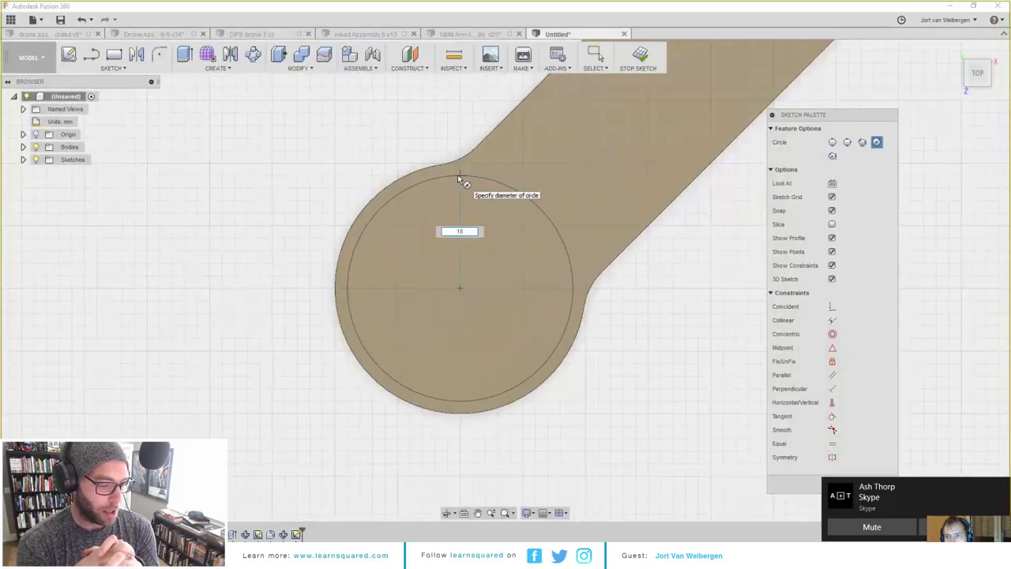
key("Return")
key("Escape")
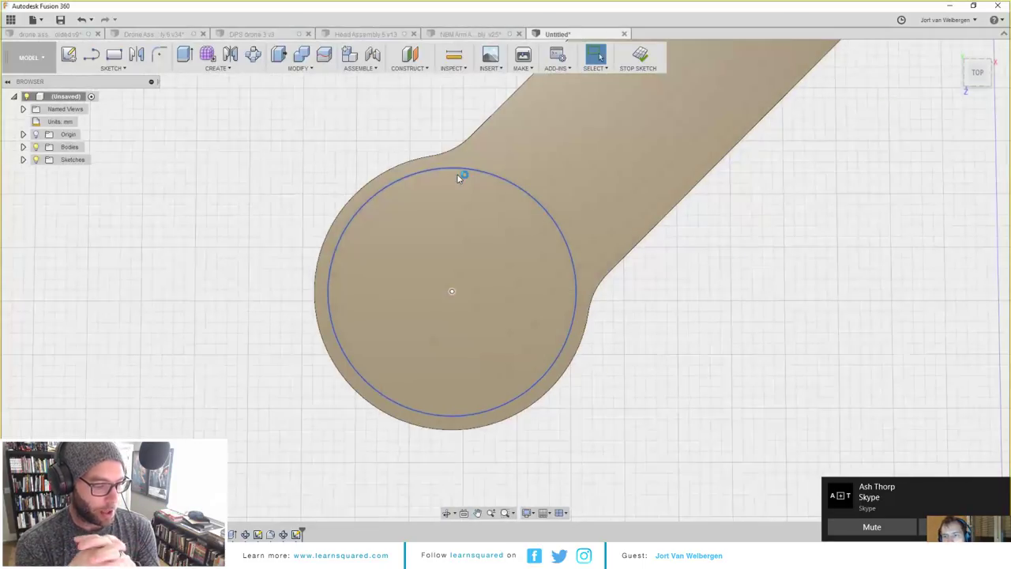
Step: Extrude the 18 mm arm-tip circle 5 mm upward as a separate cap body
type("e")
type("5")
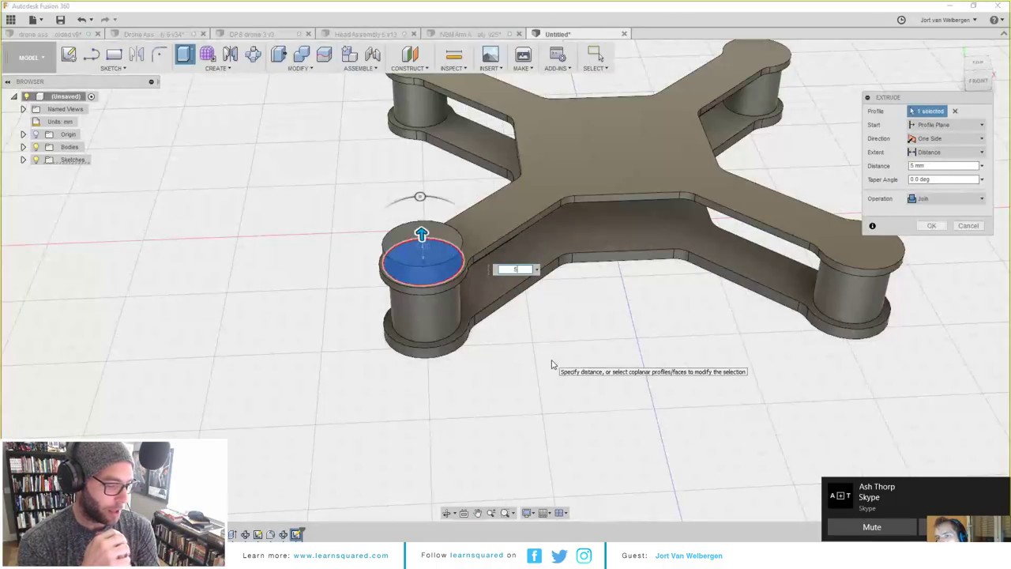
left_click(932, 226)
middle_click_drag(633, 210, 570, 247)
key("a")
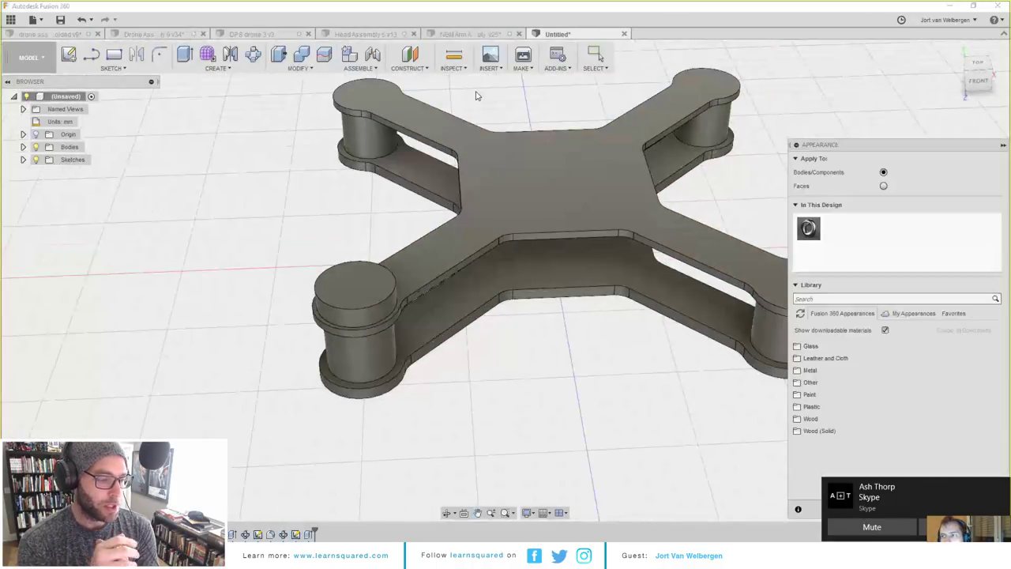
key("Escape")
middle_click_drag(476, 96, 459, 107)
Step: Repeat the cap body around the vertical axis in a full circular pattern with a quantity of 4
left_click(258, 52)
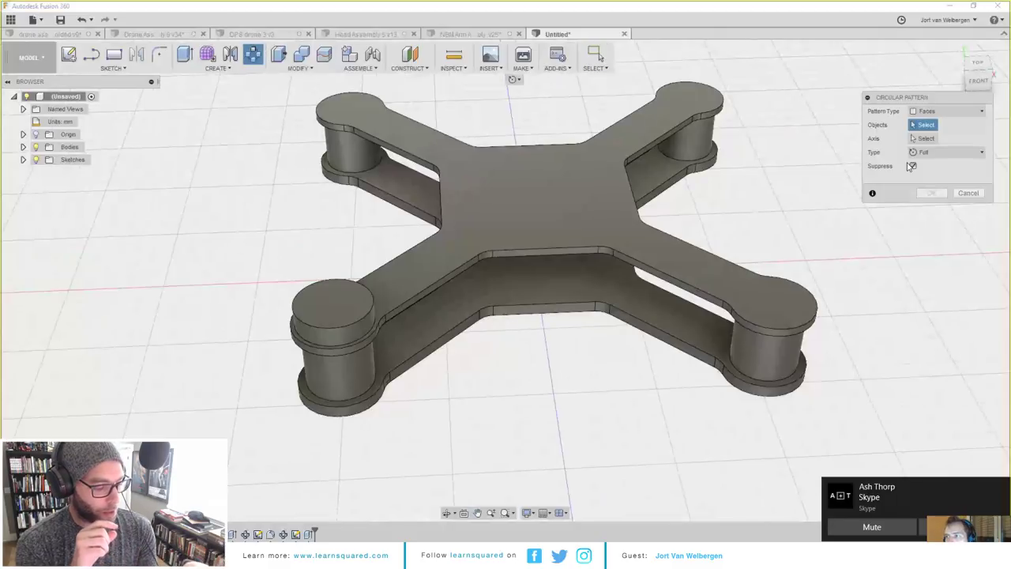
left_click(948, 111)
left_click(929, 134)
left_click(332, 306)
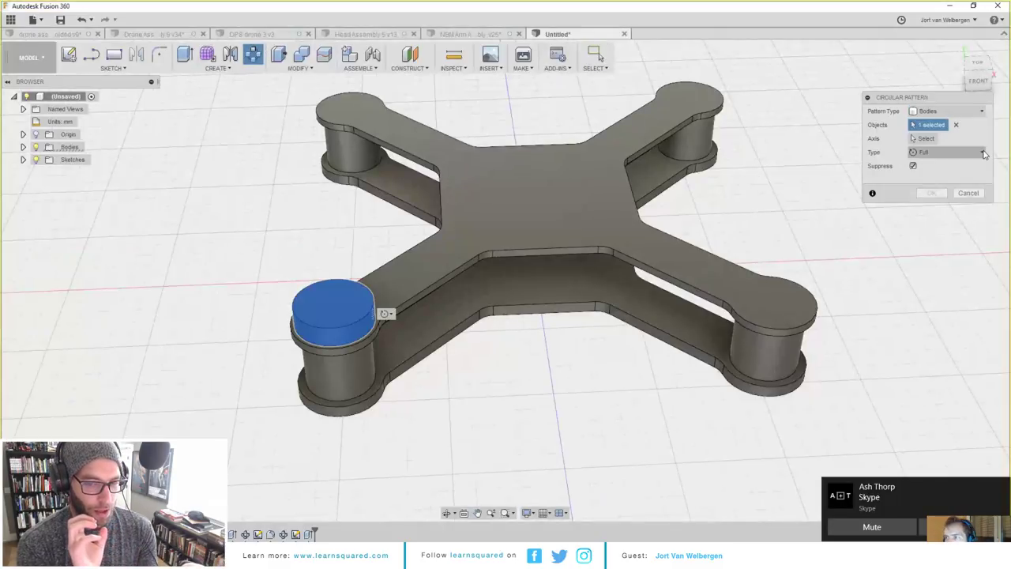
left_click(924, 138)
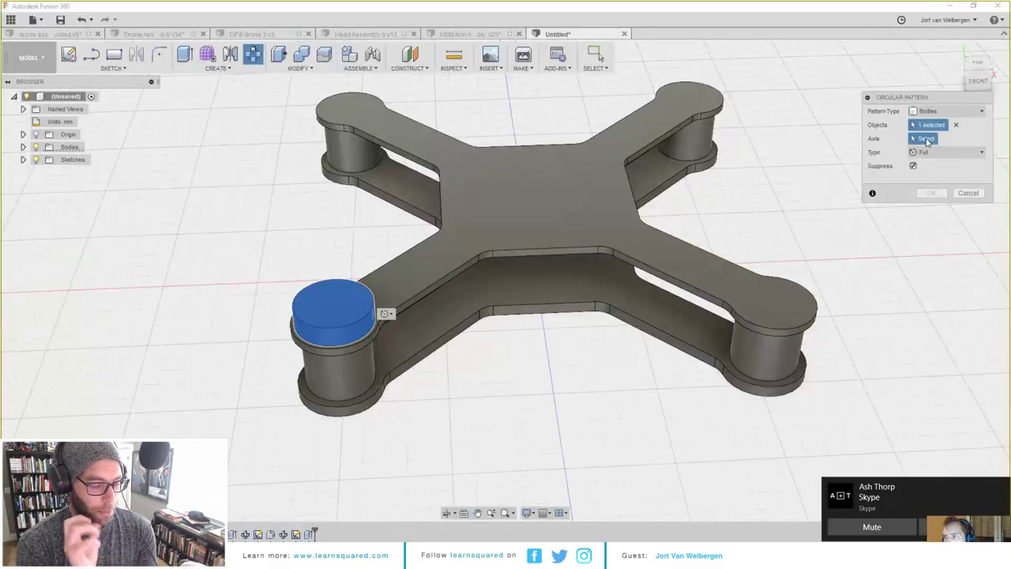
left_click(537, 233)
middle_click_drag(624, 237, 557, 237, "shift")
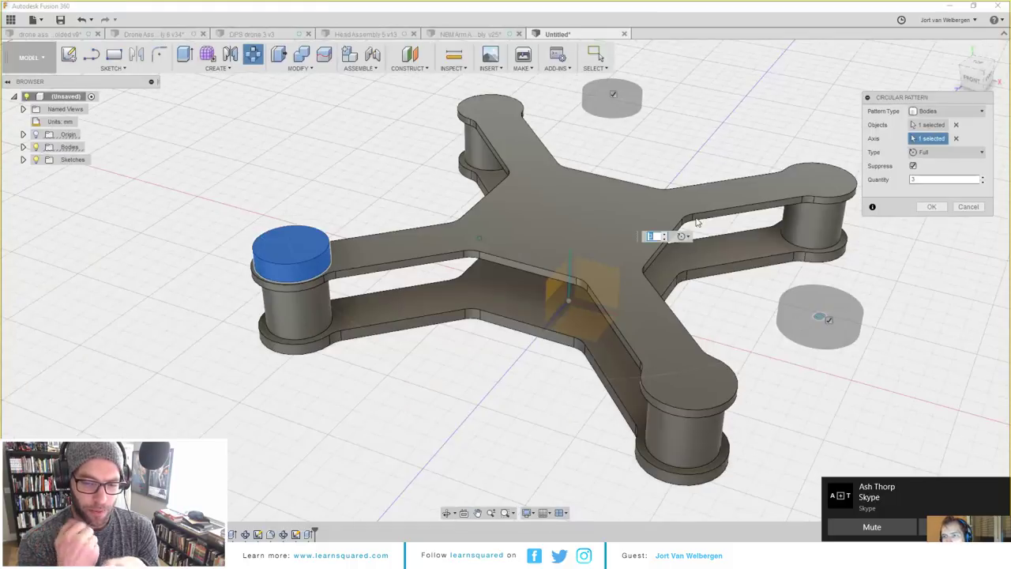
type("4")
key("Return")
Step: Chamfer the upper edge of the original arm-tip cap by 2 mm at equal distance, placed before the circular pattern in the history
middle_click_drag(611, 276, 636, 281, "shift")
middle_click_drag(461, 232, 450, 221, "shift")
right_click(376, 229)
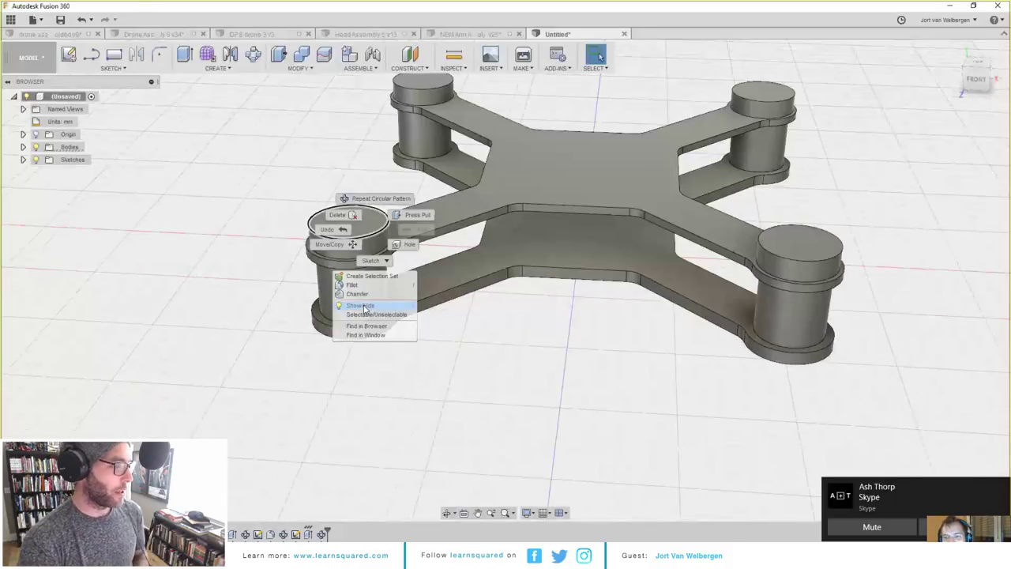
left_click(367, 304)
type("1")
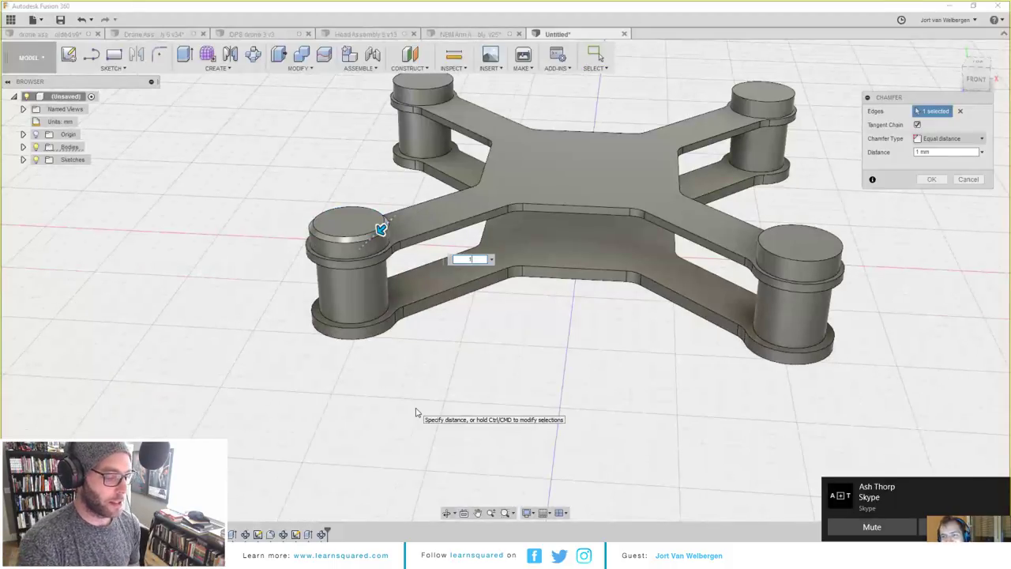
key("Return")
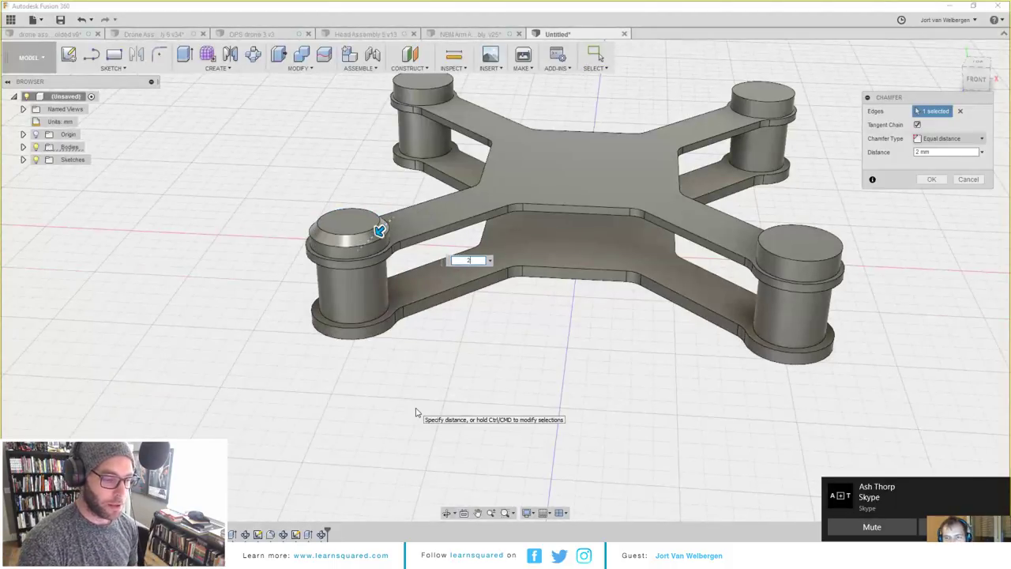
key("Return")
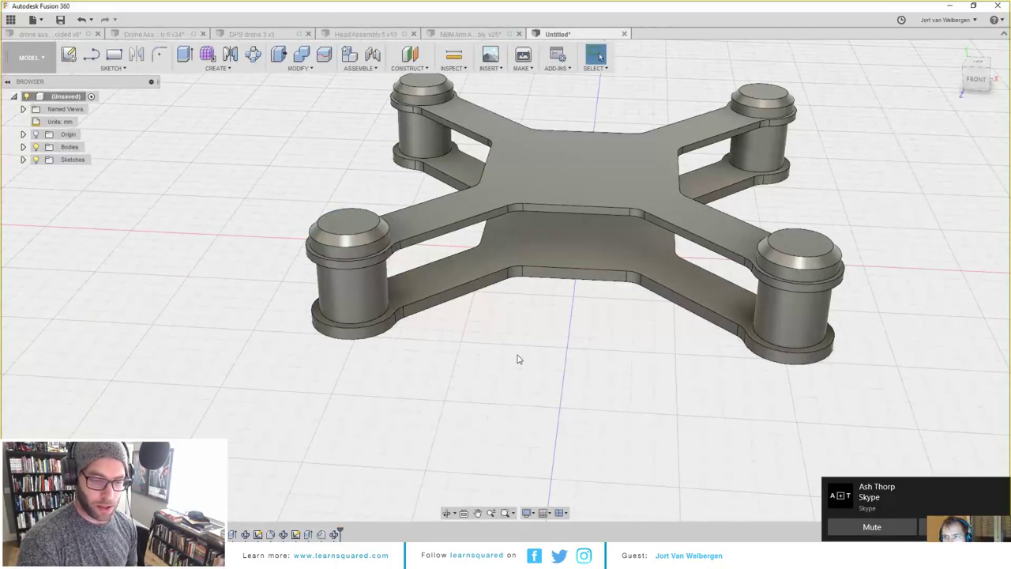
middle_click_drag(517, 359, 497, 373, "shift")
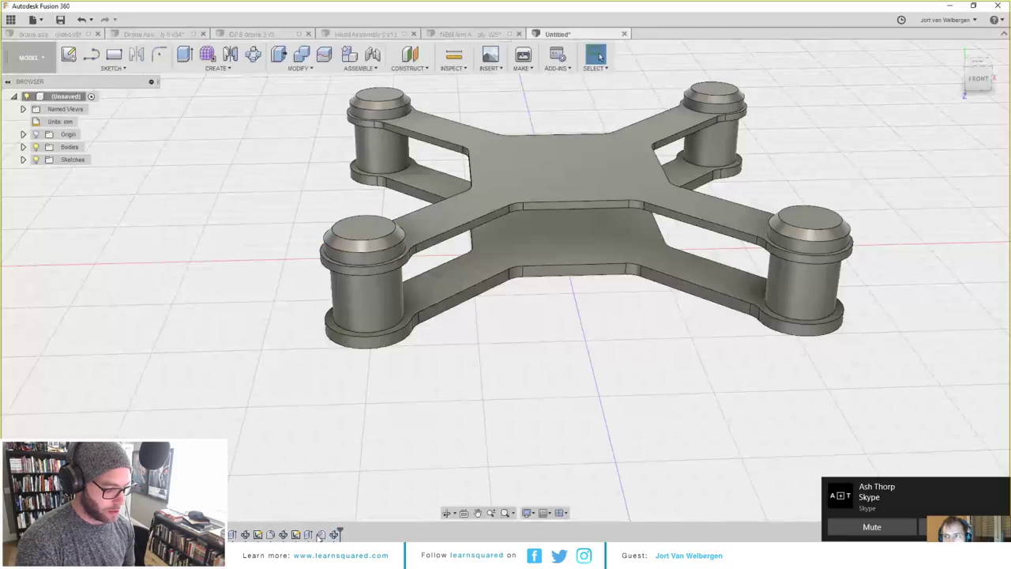
middle_click_drag(413, 380, 465, 387, "shift")
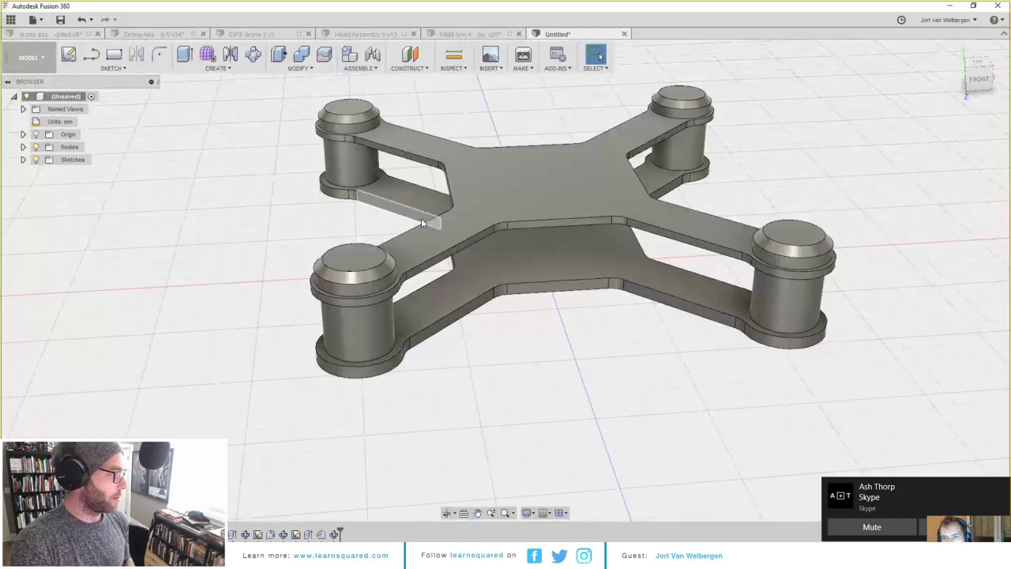
scroll(421, 218, "down", 5)
mouse_move(443, 253)
middle_mouse_down("shift")
mouse_move(425, 255)
mouse_move(452, 266)
middle_mouse_up("shift")
scroll(419, 236, "up", 3)
mouse_move(492, 297)
middle_mouse_down("shift")
mouse_move(467, 294)
mouse_move(505, 293)
mouse_move(487, 323)
mouse_move(500, 307)
middle_mouse_up("shift")
scroll(510, 275, "up", 3)
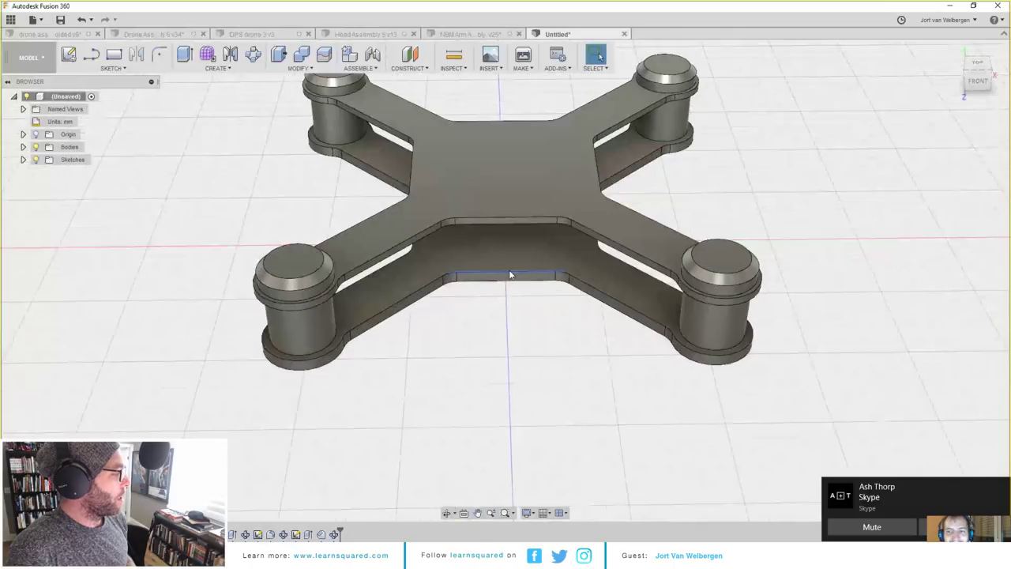
middle_click_drag(509, 229, 502, 259, "shift")
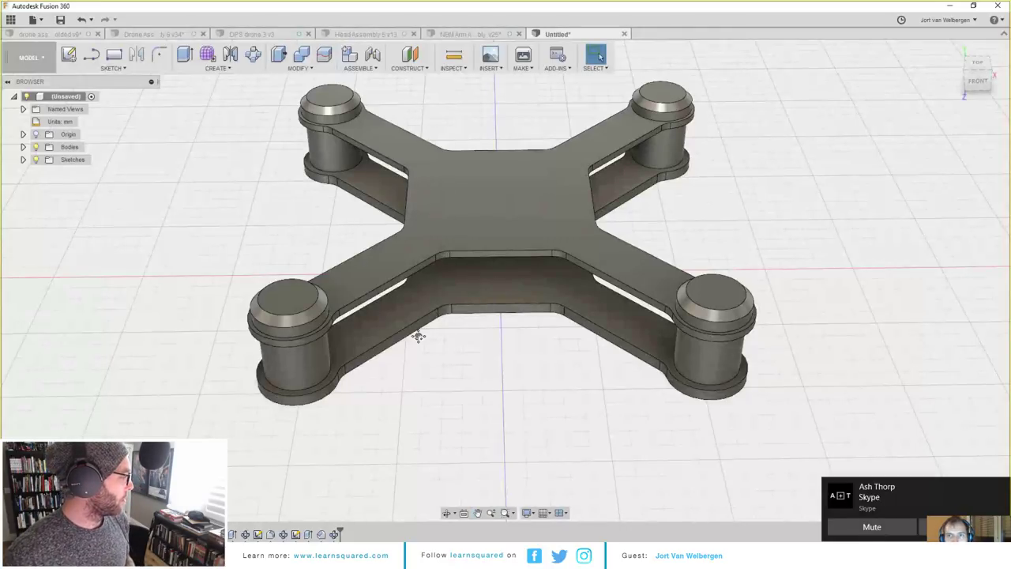
middle_click_drag(418, 336, 487, 330)
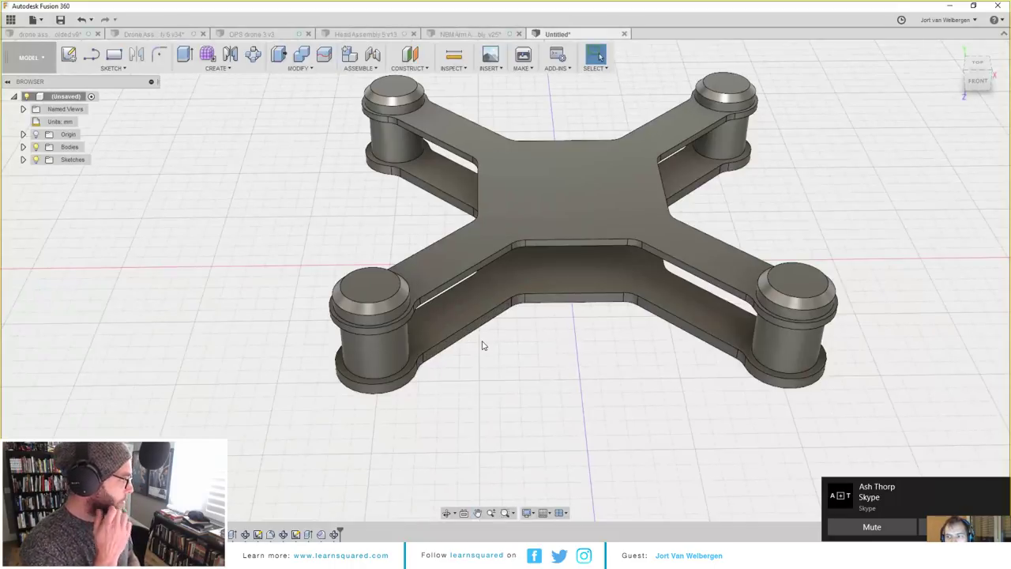
middle_click_drag(484, 345, 472, 326)
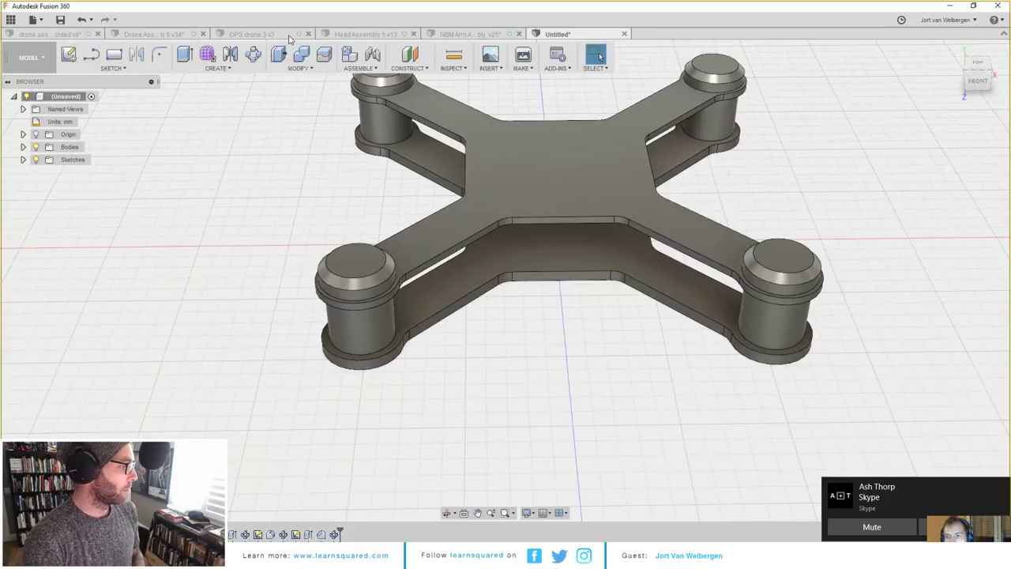
Step: Switch to the DPS drone 3 document and hide and reshow its body, add-on and arm components to inspect the internal structure
left_click(290, 36)
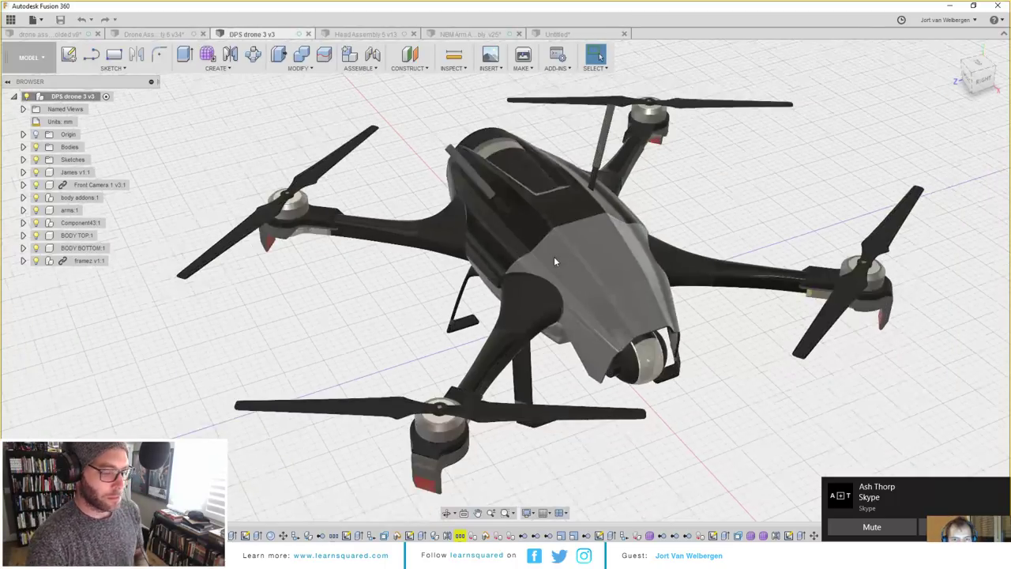
middle_click_drag(591, 346, 594, 239, "shift")
left_click(35, 248)
left_click(36, 235)
left_click(36, 223)
left_click(36, 210)
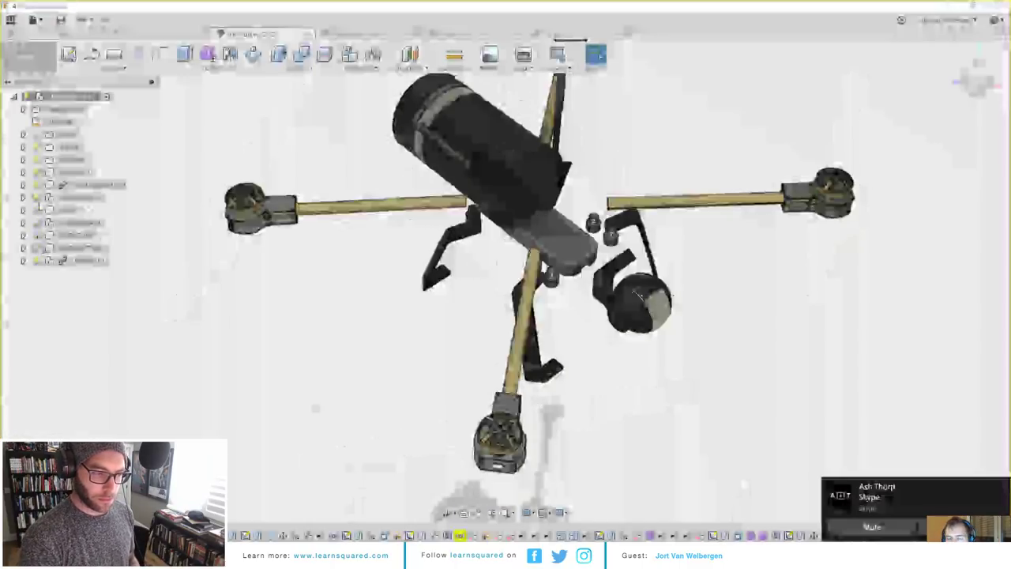
left_click(35, 198)
left_click(35, 222)
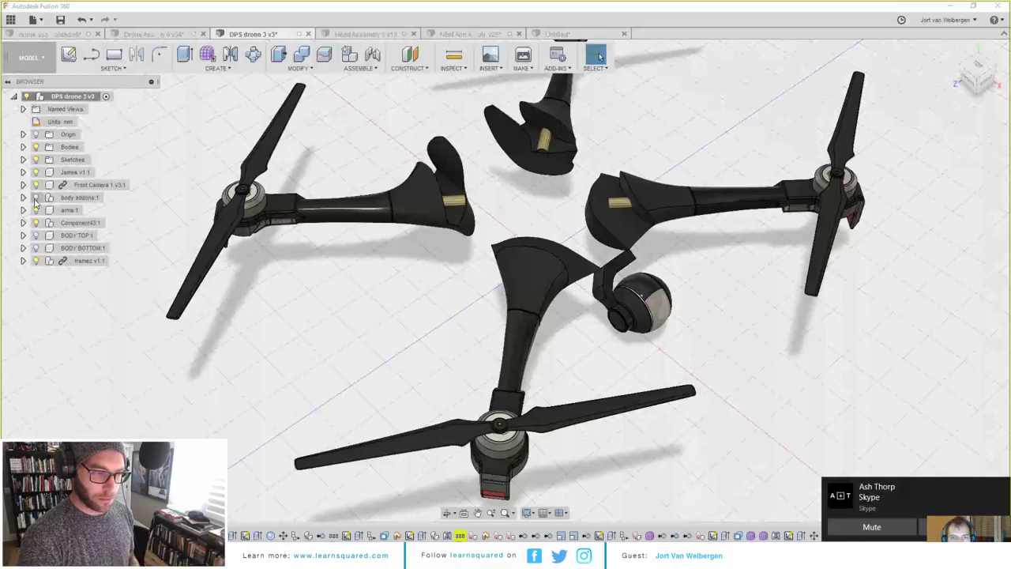
left_click(35, 235)
left_click(35, 248)
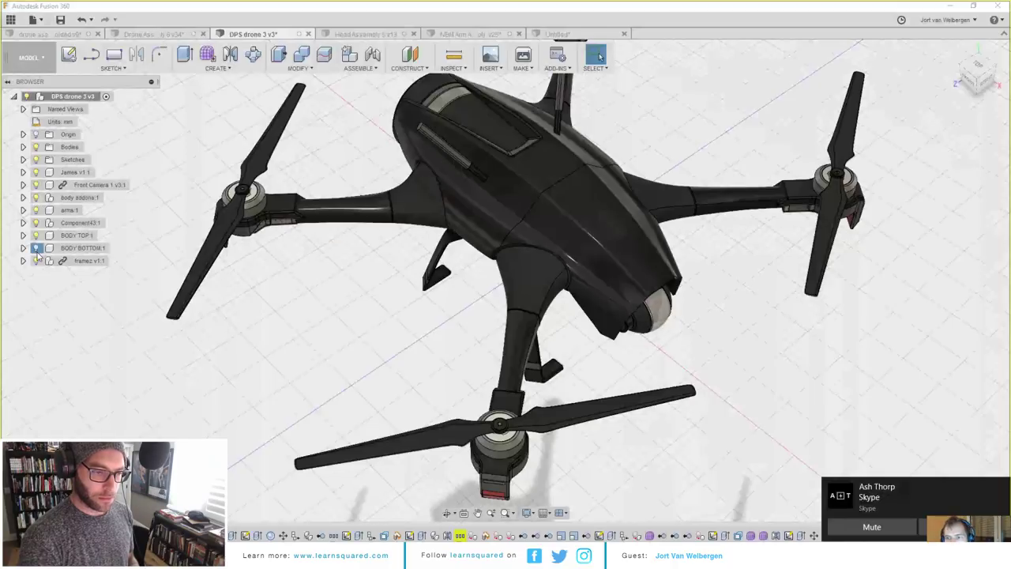
Step: Examine the complete DPS drone 3 model from the front, underneath and rear, including the body shell, arms and rotors
scroll(394, 306, "down", 3)
scroll(394, 305, "up", 5)
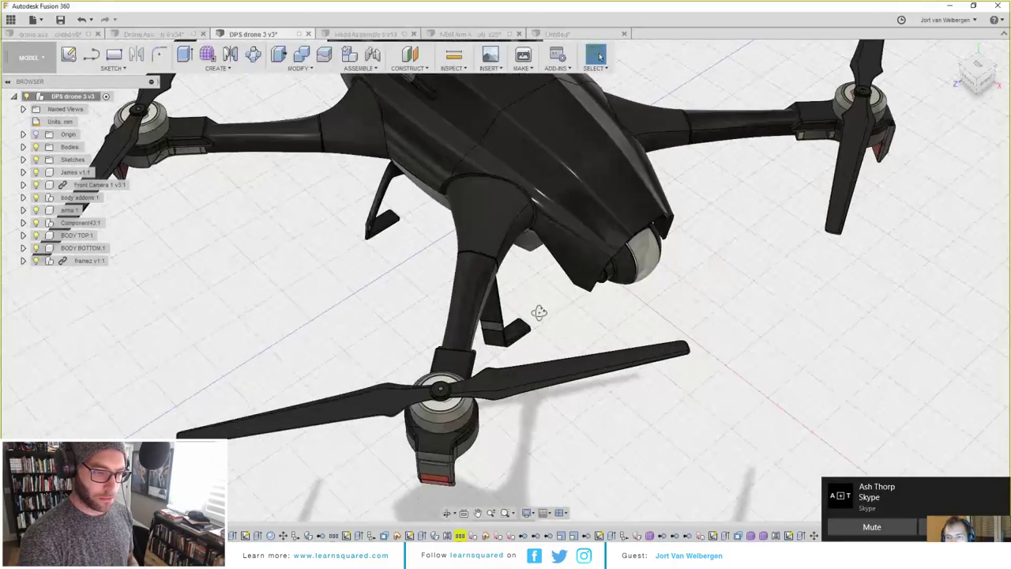
middle_click_drag(539, 313, 511, 327, "shift")
middle_click_drag(480, 257, 462, 188)
scroll(464, 192, "down", 3)
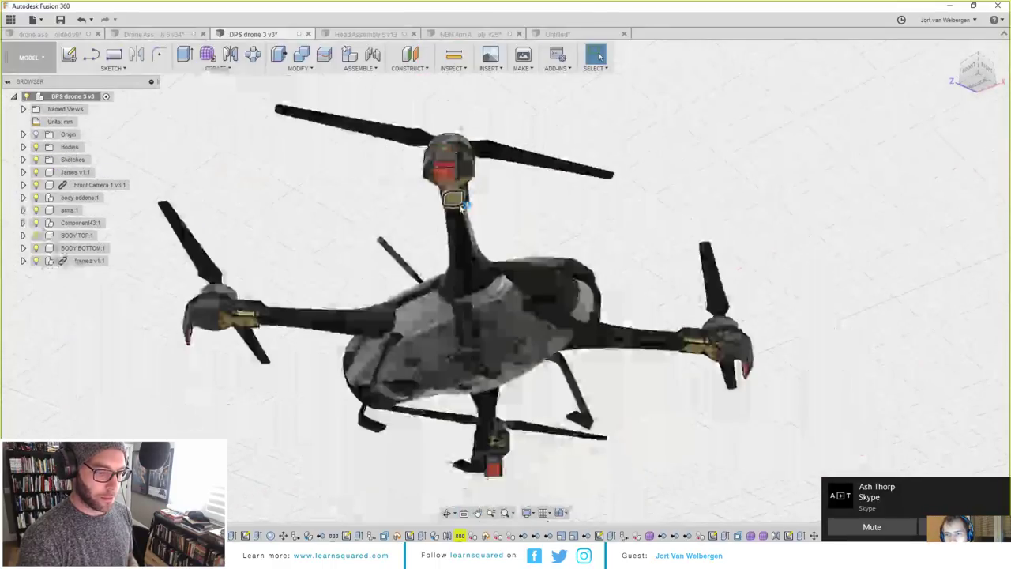
scroll(478, 331, "down", 2)
middle_click_drag(479, 331, 506, 379, "shift")
middle_click_drag(521, 260, 454, 249, "shift")
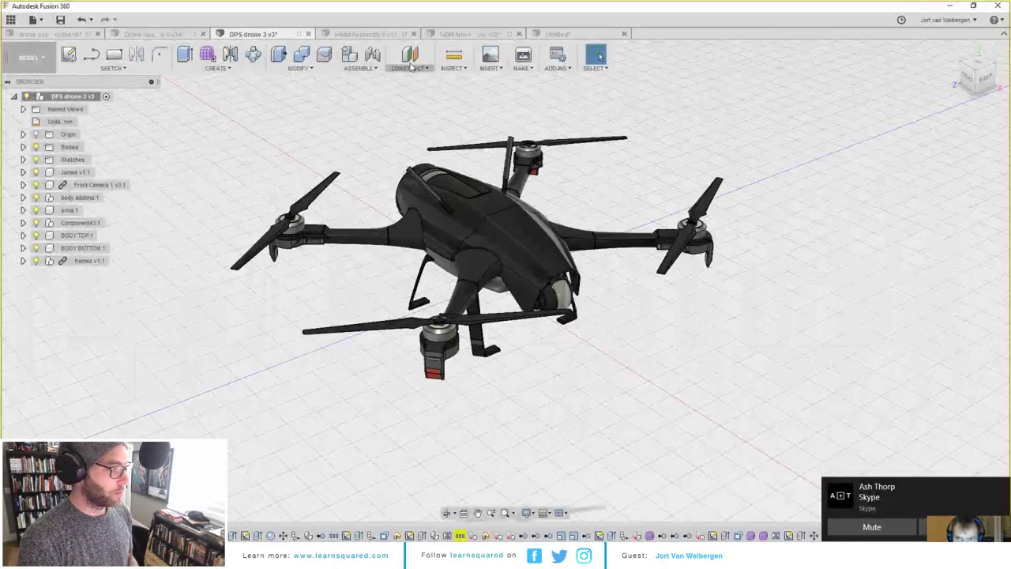
middle_click_drag(515, 241, 494, 222)
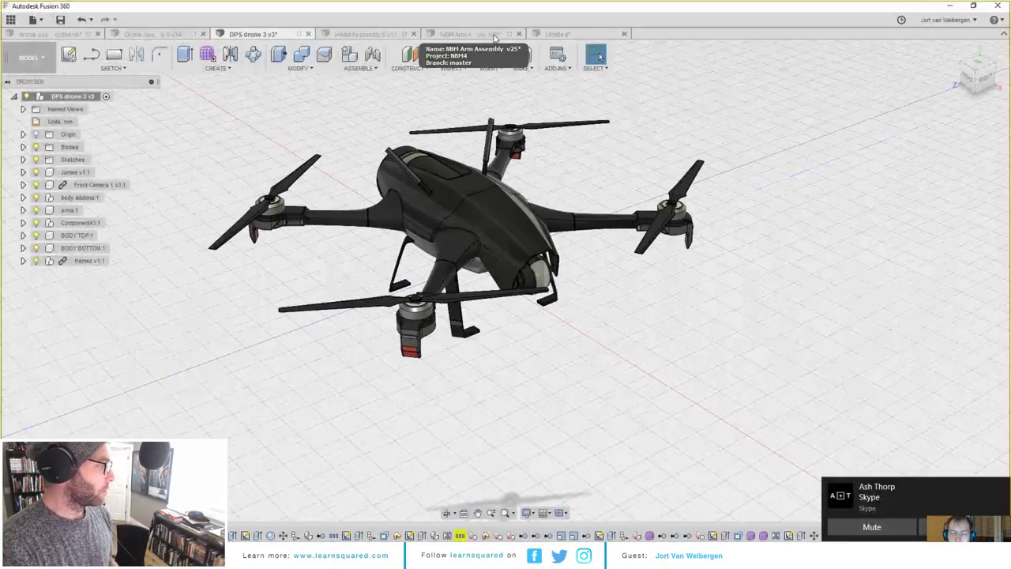
scroll(449, 160, "up", 3)
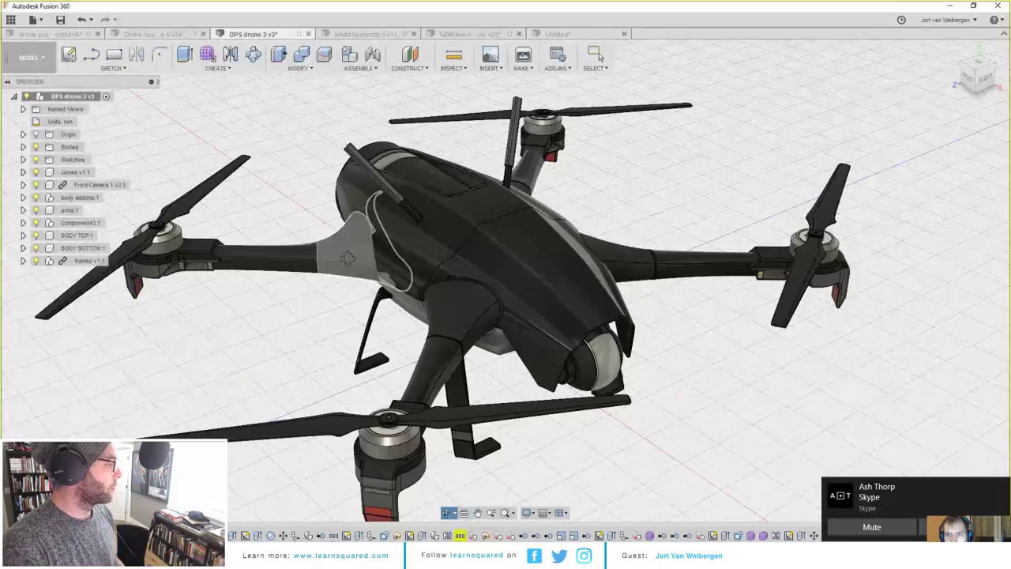
middle_click_drag(348, 255, 504, 292, "shift")
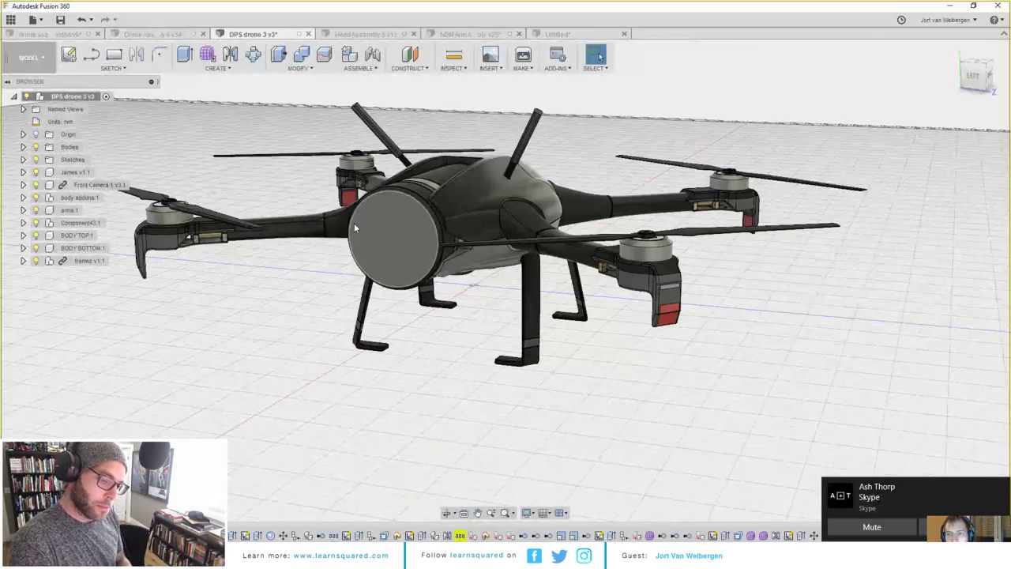
middle_click_drag(354, 223, 415, 293, "shift")
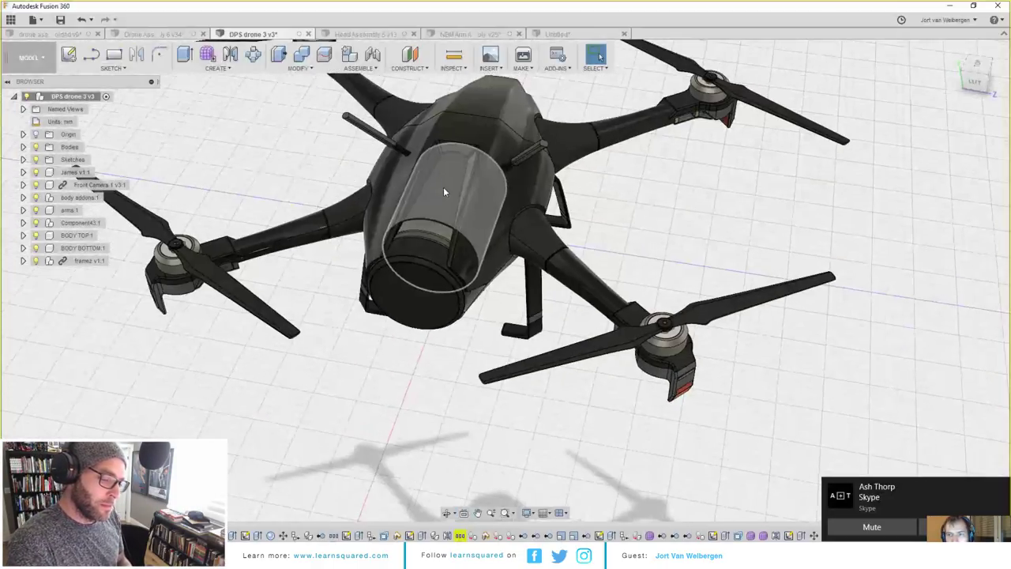
scroll(429, 236, "up", 3)
mouse_move(427, 236)
middle_mouse_down("shift")
mouse_move(418, 162)
mouse_move(426, 95)
mouse_move(427, 238)
middle_mouse_up("shift")
scroll(427, 238, "down", 5)
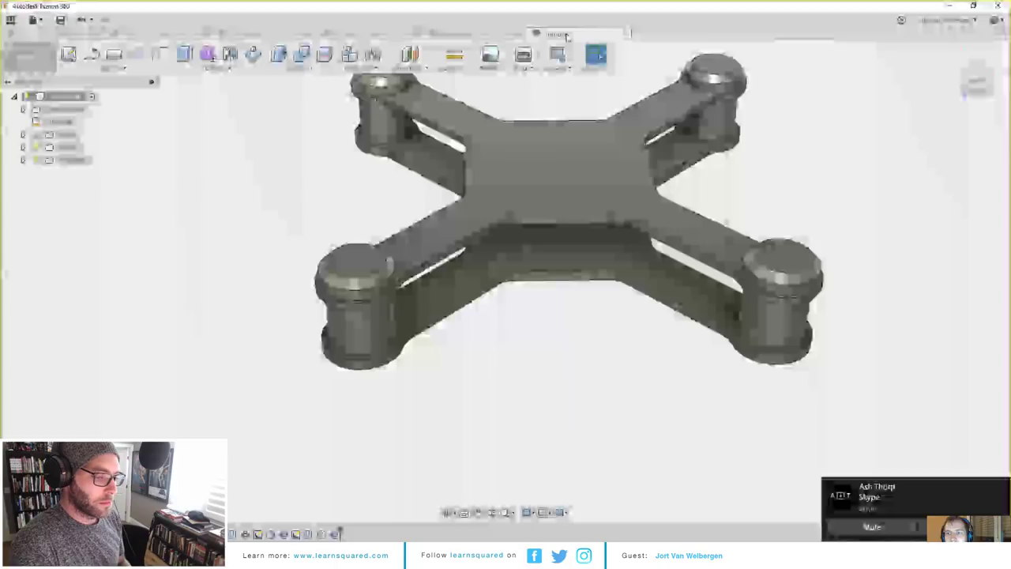
Step: In the untitled blockout document, sketch a rectangle over the central area of the upper plate's top face
middle_click_drag(489, 205, 479, 230, "shift")
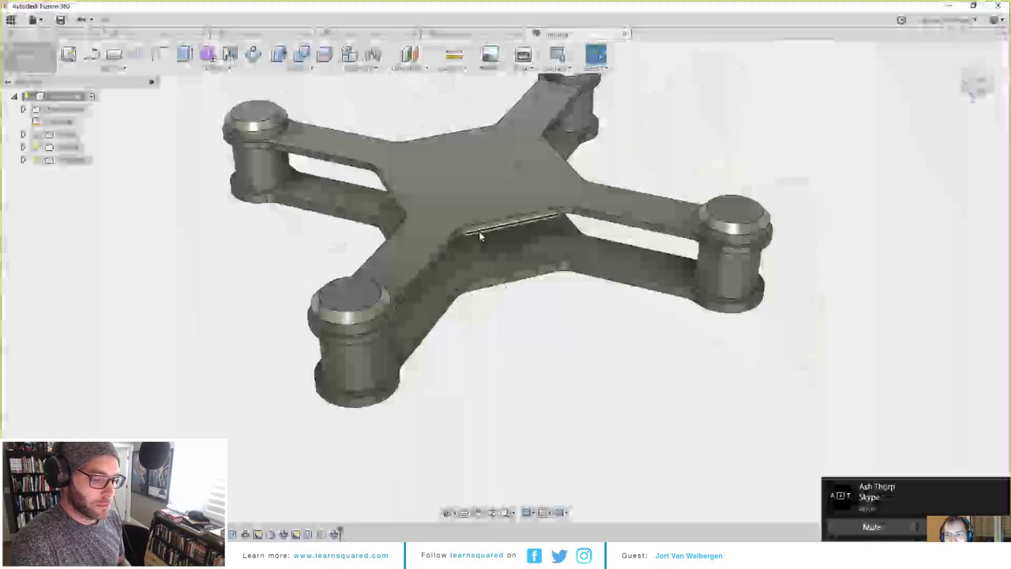
scroll(479, 231, "down", 4)
middle_click_drag(539, 197, 485, 272, "shift")
scroll(474, 199, "up", 5)
scroll(472, 230, "down", 3)
left_click(483, 183)
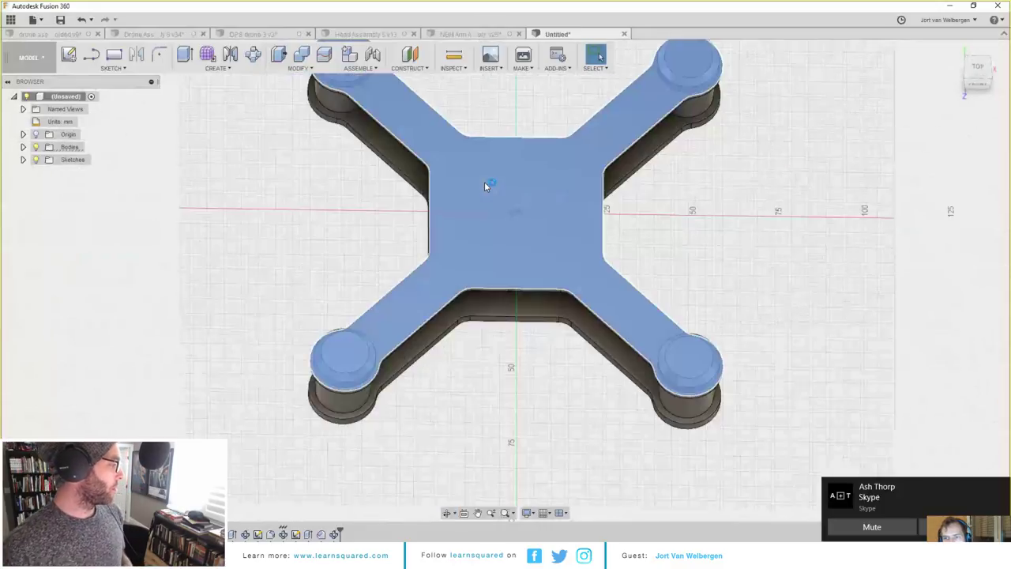
key("r")
scroll(417, 276, "up", 4)
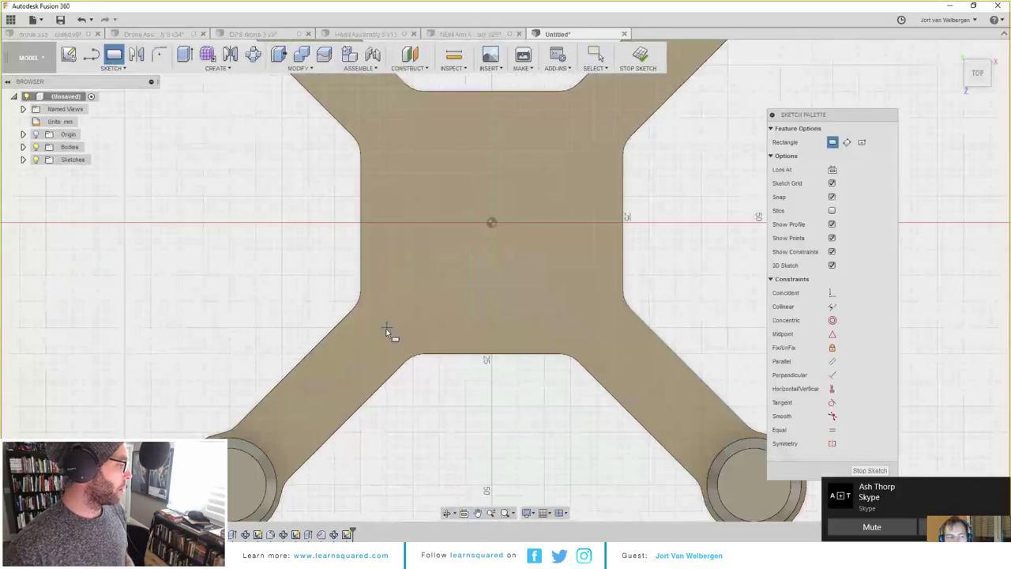
left_click(385, 329)
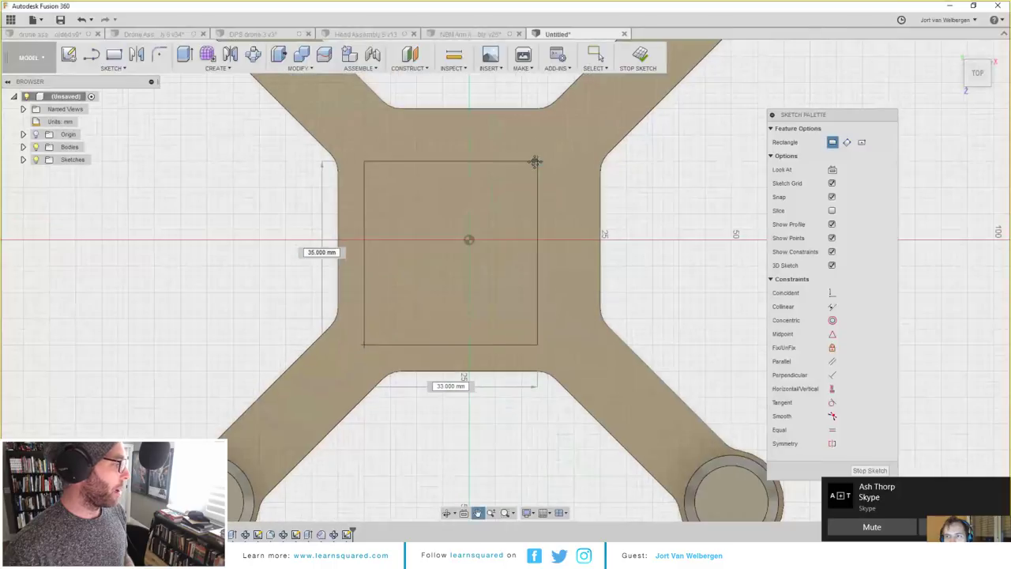
left_click(574, 135)
Step: Extrude the central rectangle downward through both plates as a new body
key("e")
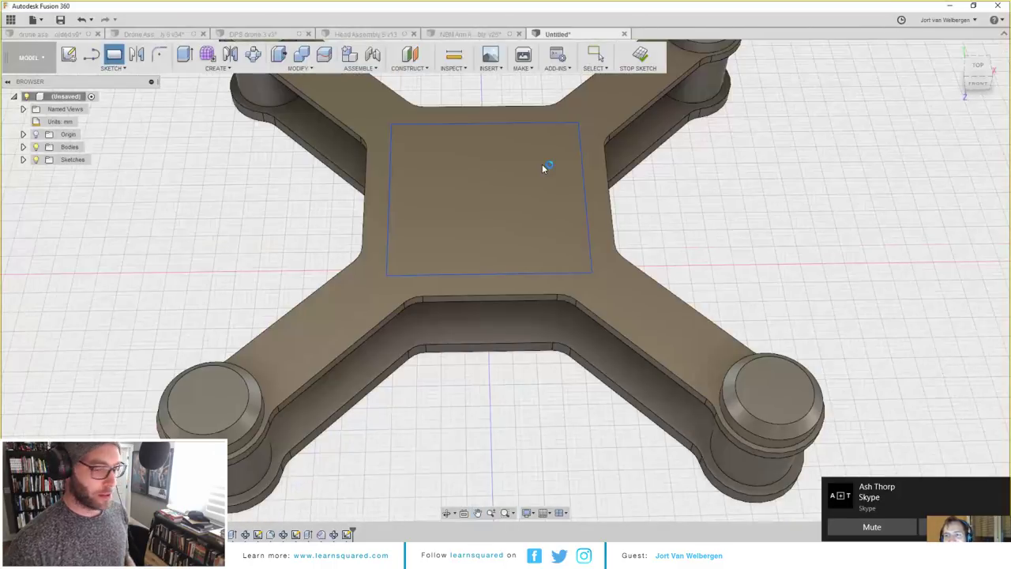
mouse_move(517, 237)
middle_mouse_down("shift")
mouse_move(508, 198)
mouse_move(522, 162)
mouse_move(498, 180)
middle_mouse_up("shift")
left_click_drag(494, 185, 497, 252)
middle_click_drag(497, 251, 499, 187, "shift")
middle_click_drag(494, 303, 512, 253, "shift")
left_click(944, 198)
left_click(933, 251)
left_click(932, 226)
Step: Fillet the four vertical corner edges of the central block with a 5 mm radius
middle_click_drag(460, 195, 481, 273)
scroll(481, 273, "up", 3)
key("f")
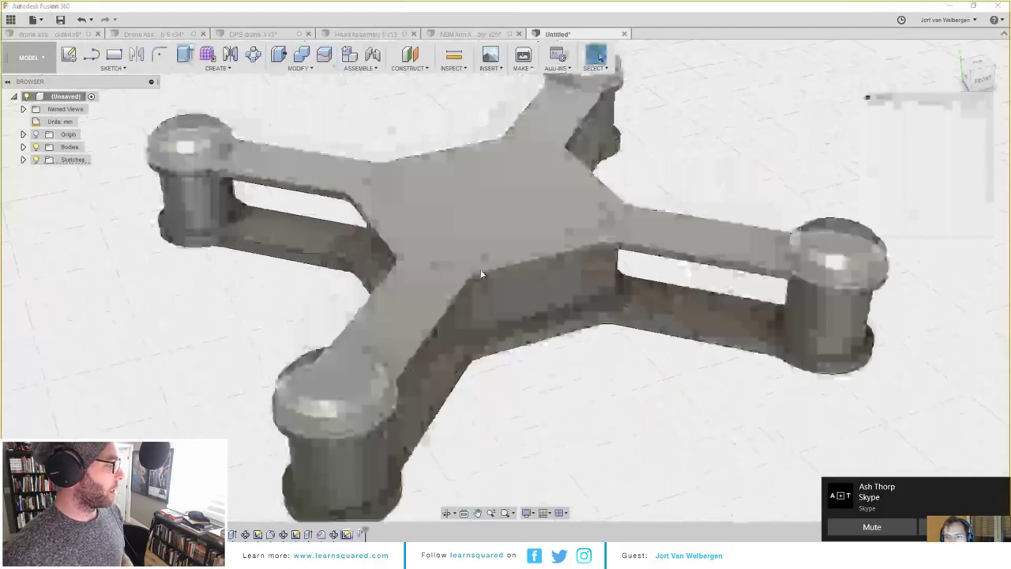
left_click(437, 306)
left_click(623, 288)
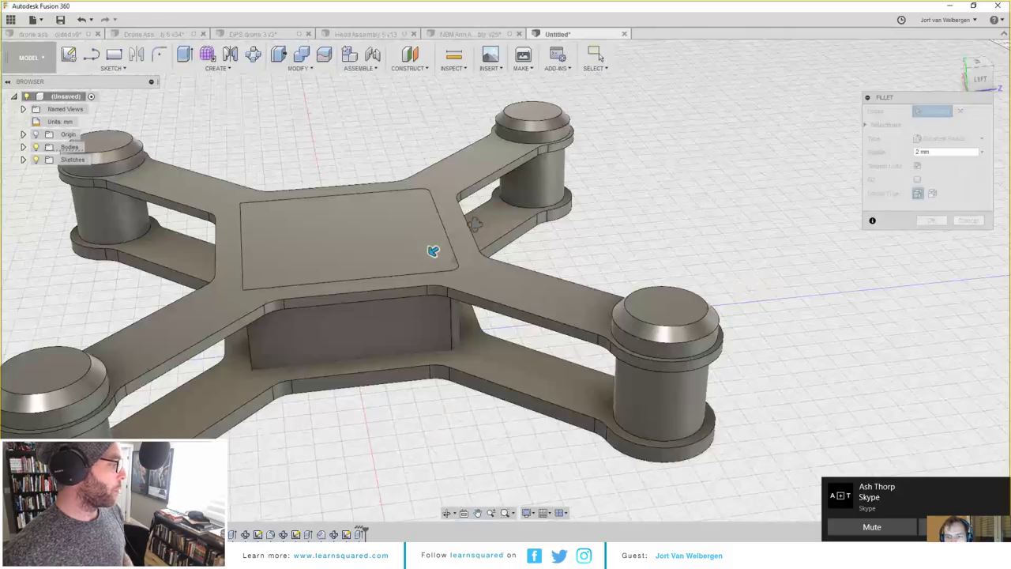
middle_click_drag(475, 224, 505, 228, "shift")
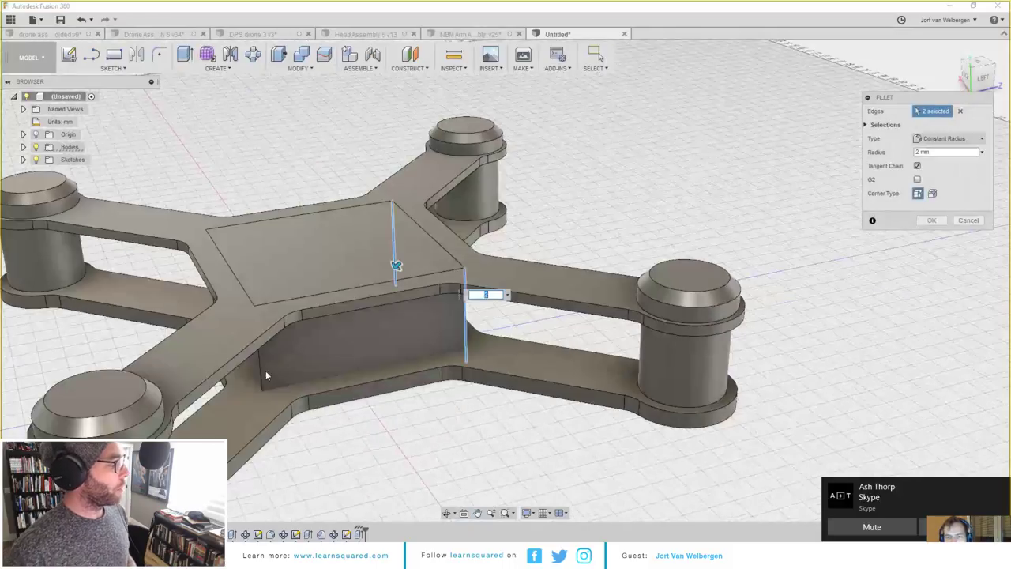
left_click(257, 352)
middle_click_drag(311, 339, 386, 297)
type("5")
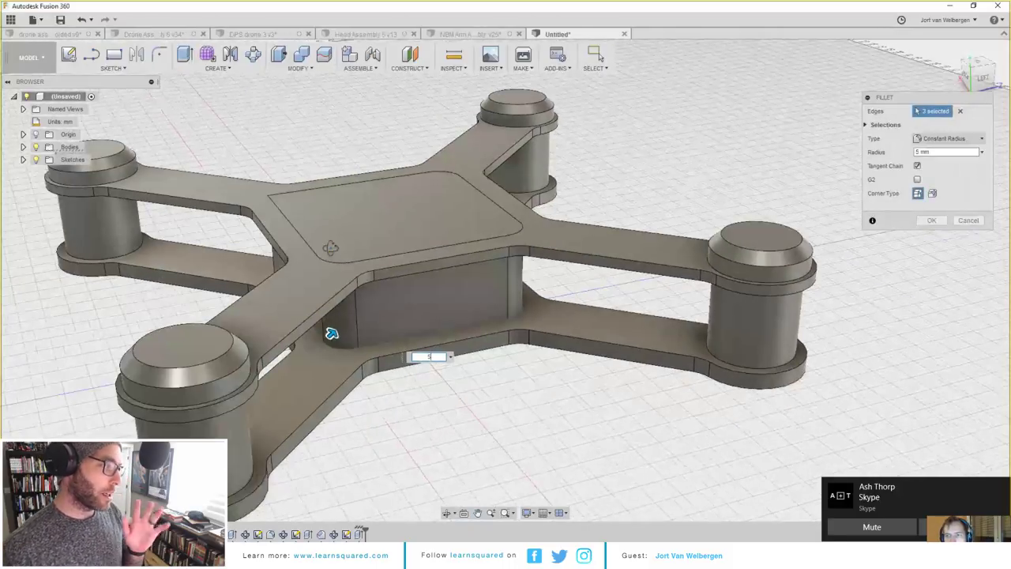
middle_click_drag(331, 247, 427, 269, "shift")
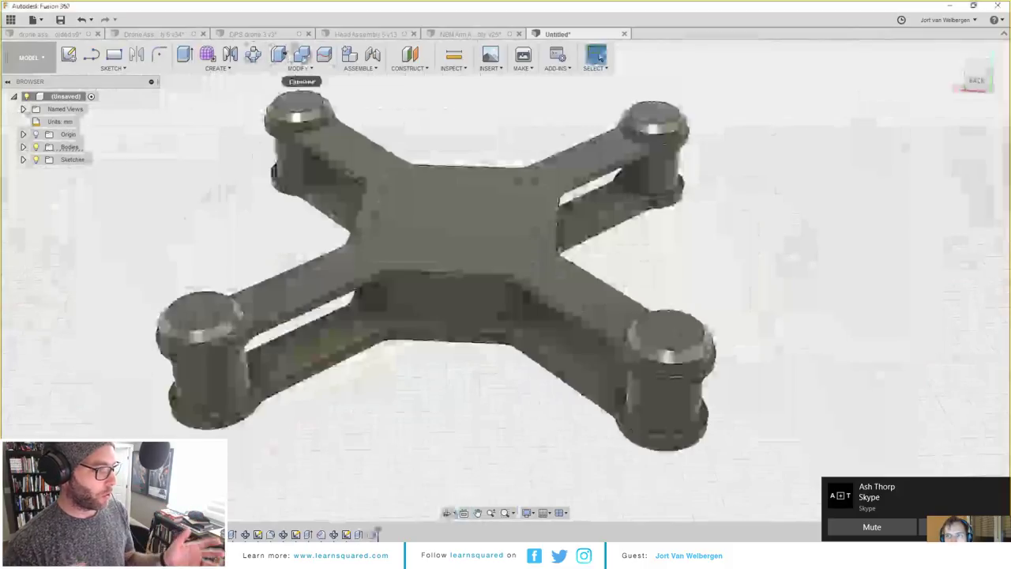
Step: Cut the central block's shape out of the upper plate with Combine, keeping the block as the tool body
left_click(301, 53)
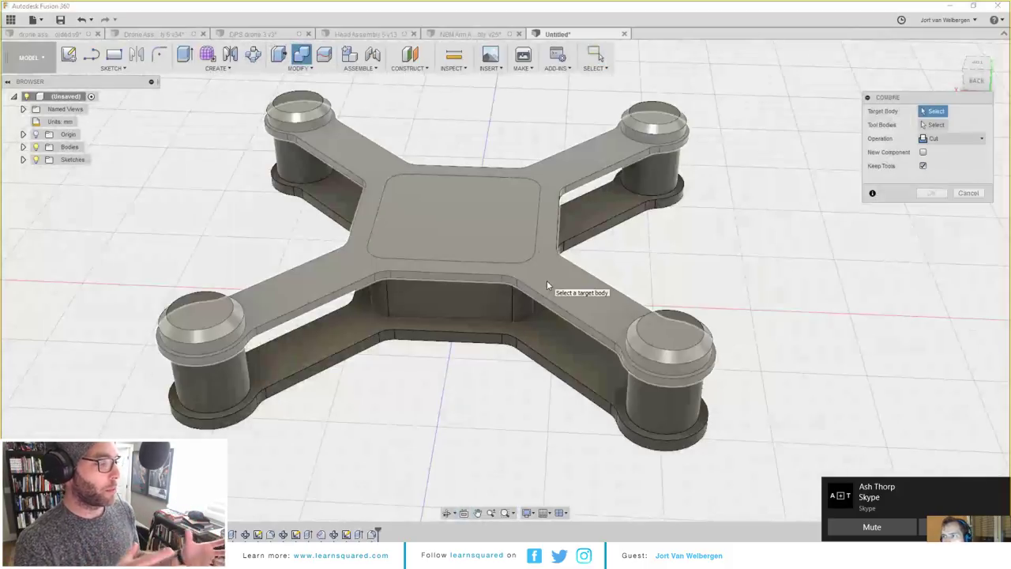
left_click(546, 281)
left_click(503, 317)
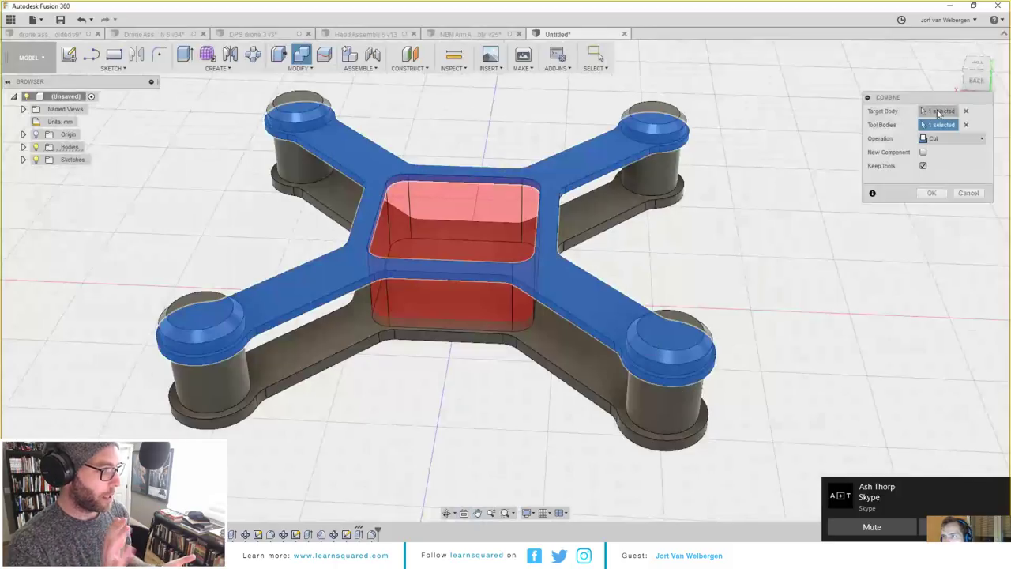
left_click(938, 111)
left_click(580, 361)
left_click(937, 111)
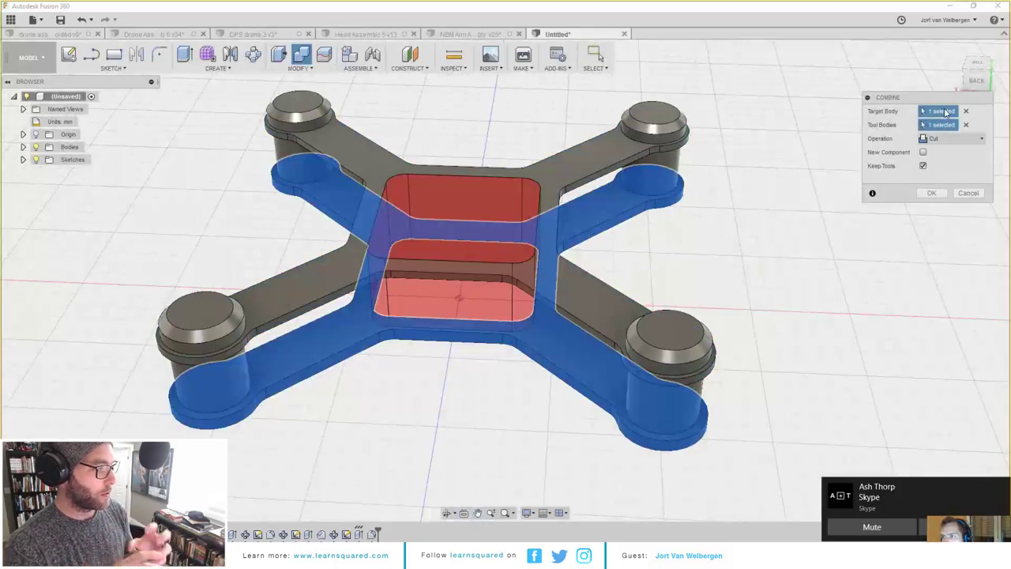
left_click(546, 350)
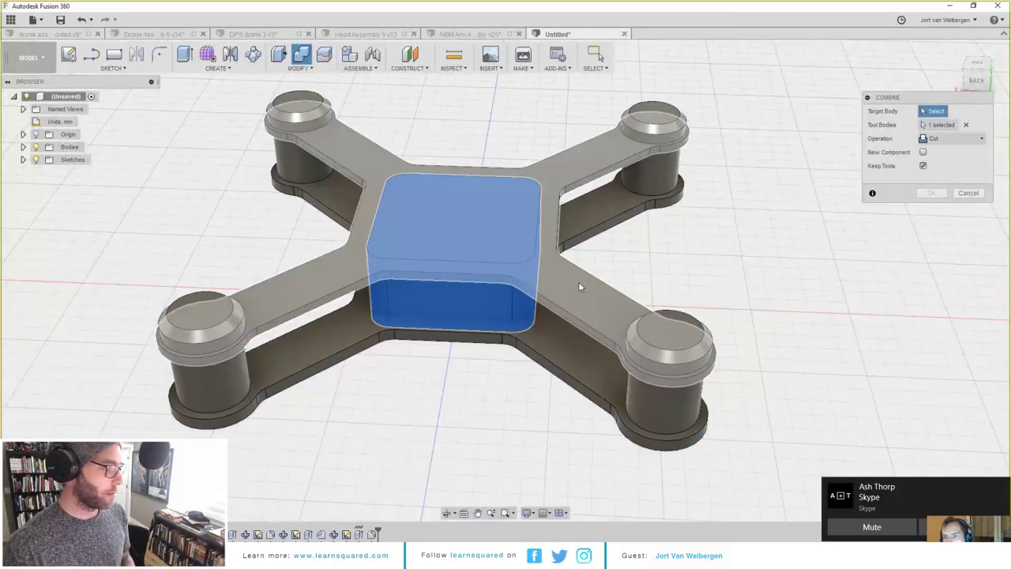
left_click(578, 281)
key("Return")
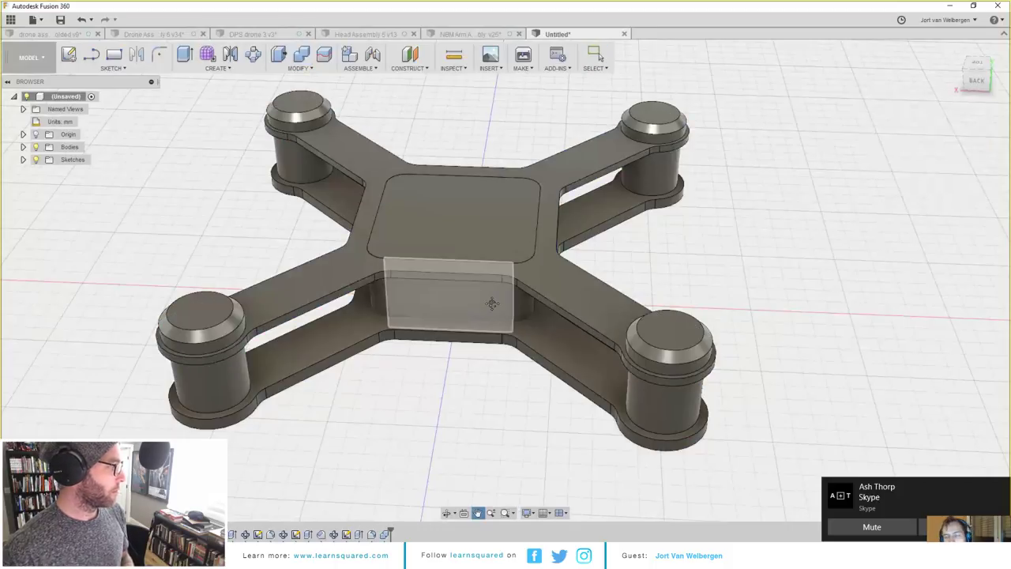
Step: Open Drone2 v1.skp in SketchUp Pro 2017 and view the folded and unfolded drone models side by side
middle_click_drag(492, 304, 435, 192, "shift")
right_click(349, 554)
left_click(233, 478)
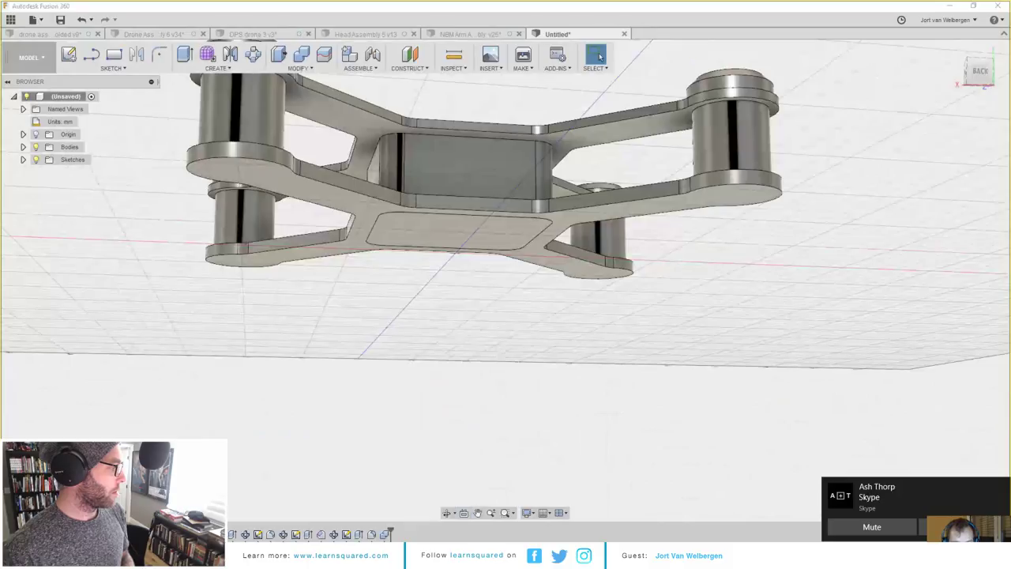
key("alt+Tab")
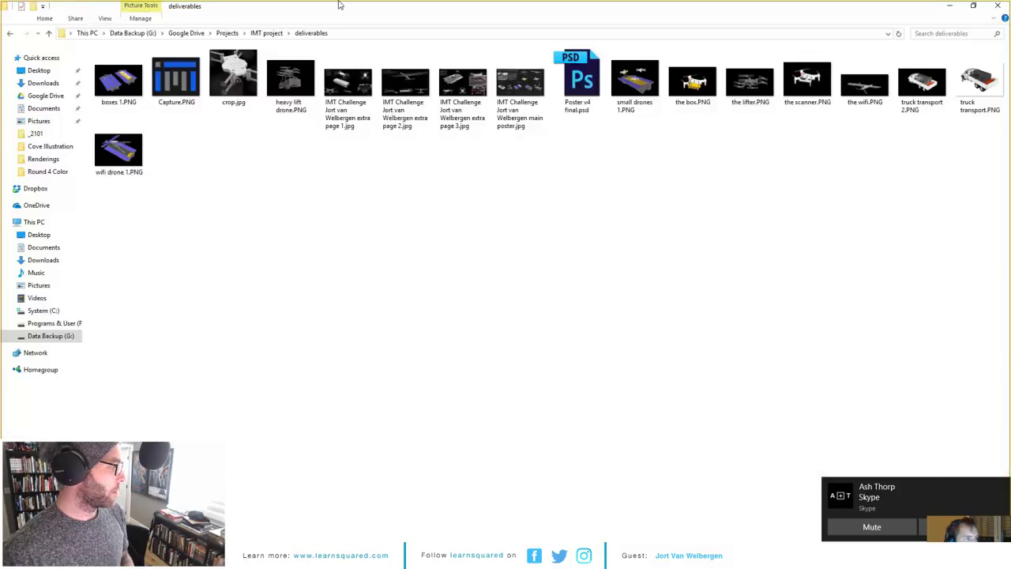
key("alt+Tab")
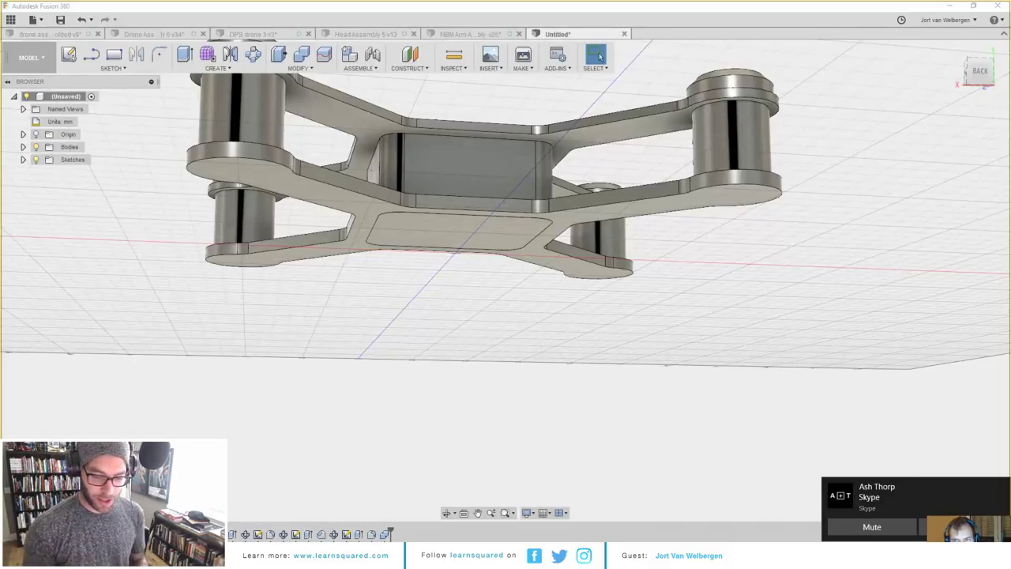
mouse_move(348, 555)
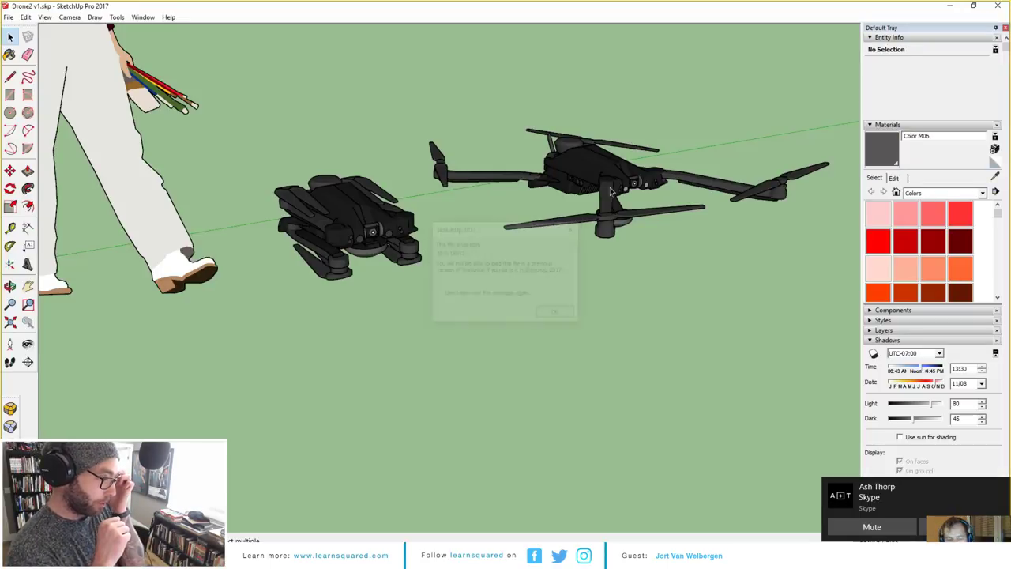
middle_click_drag(538, 201, 497, 219)
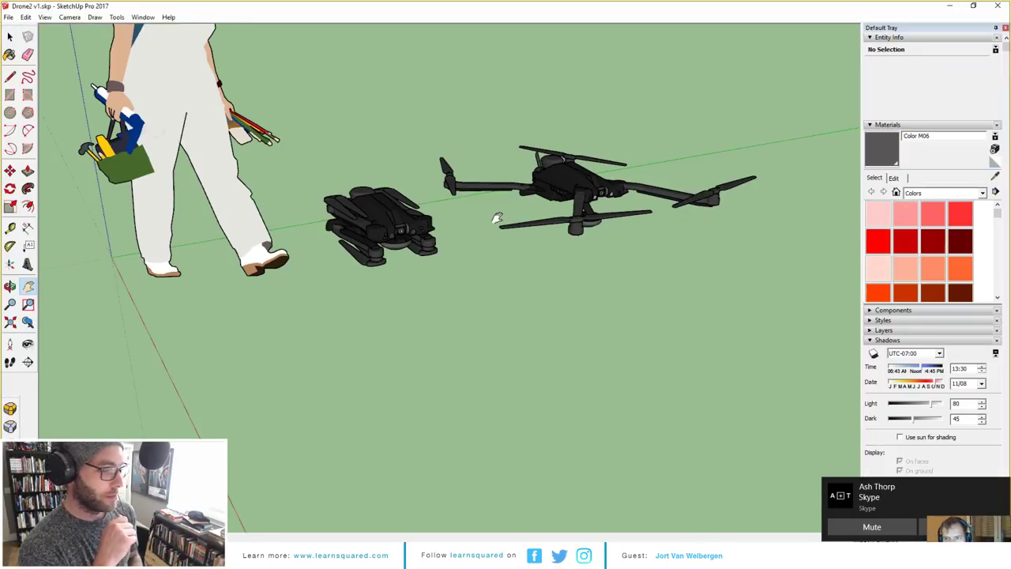
Step: Turn off the heavy profile outlines in the edge style for the unfolded SketchUp drone model
scroll(497, 219, "up", 2)
scroll(497, 218, "down", 5)
scroll(497, 219, "up", 8)
left_click(45, 16)
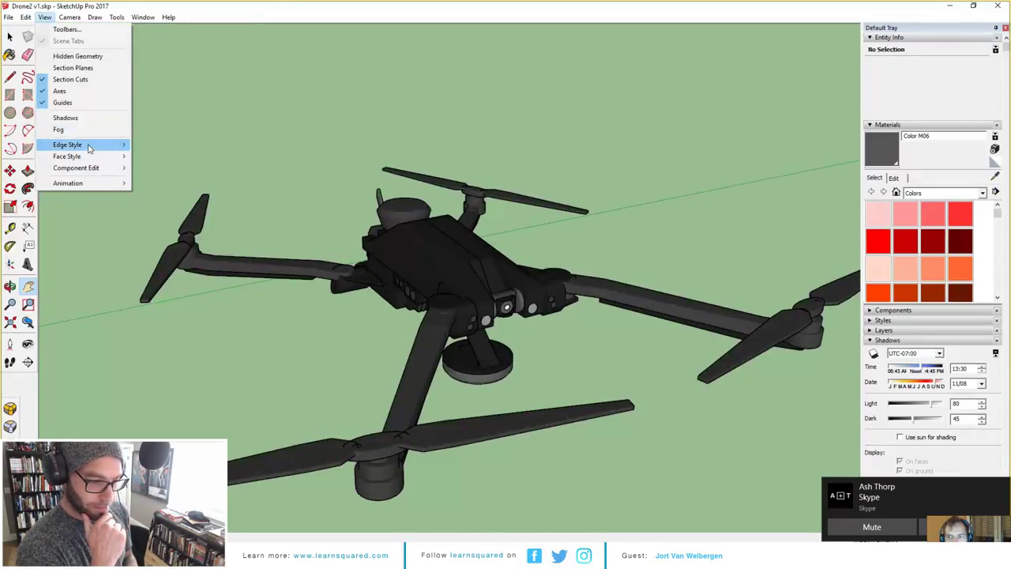
mouse_move(90, 148)
left_click(155, 167)
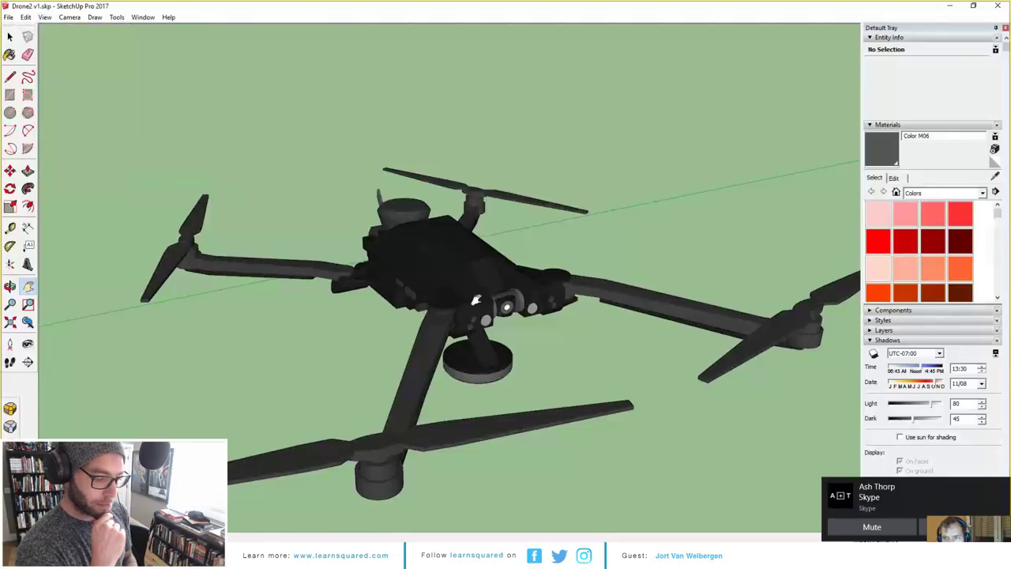
scroll(476, 301, "down", 2)
middle_click_drag(476, 300, 478, 226)
Step: Switch to the unfolded drone assembly in Fusion 360 and show its Body component
key("alt+Tab")
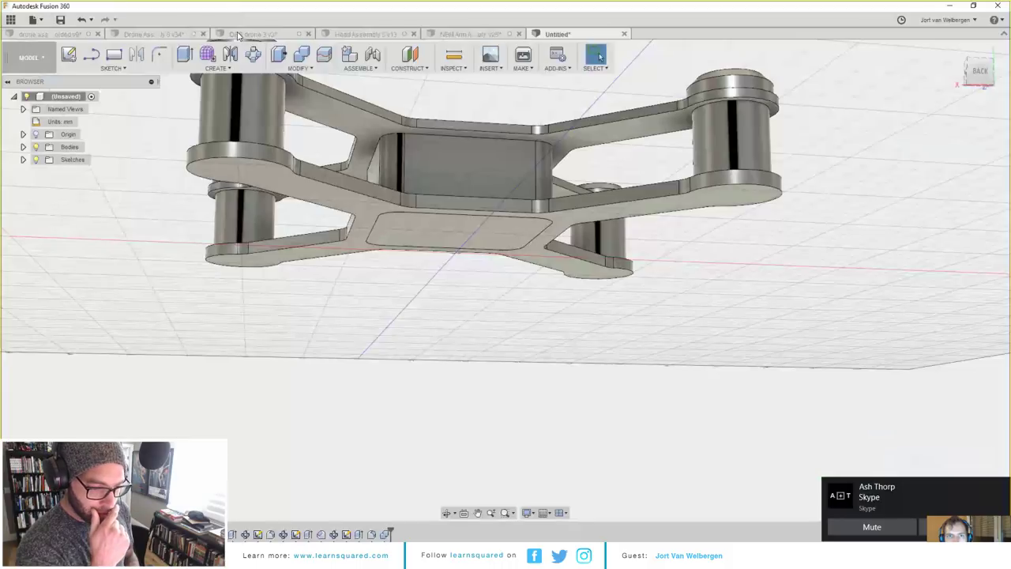
left_click(55, 34)
left_click(315, 230)
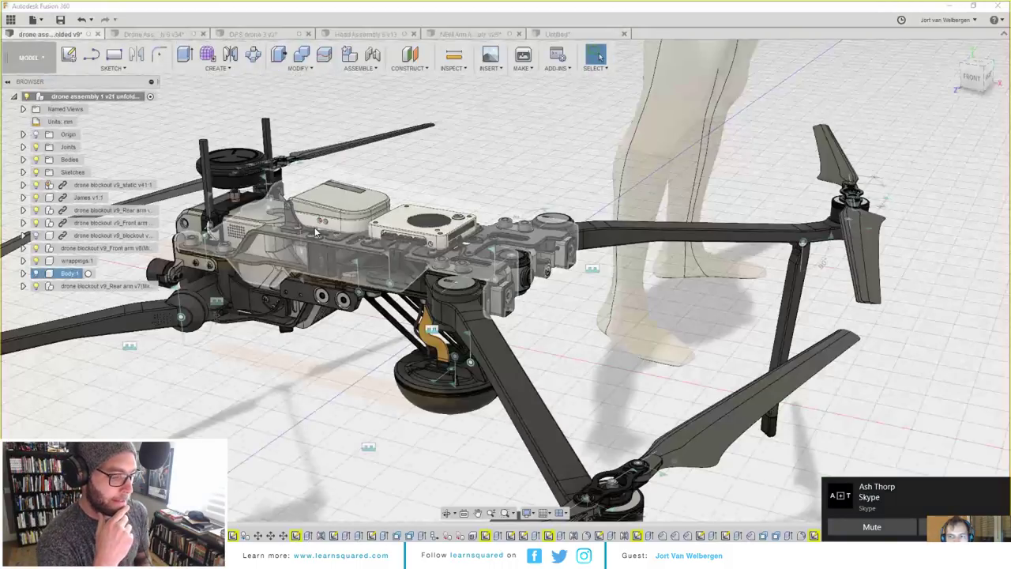
key("v")
scroll(513, 172, "down", 2)
scroll(514, 172, "down", 3)
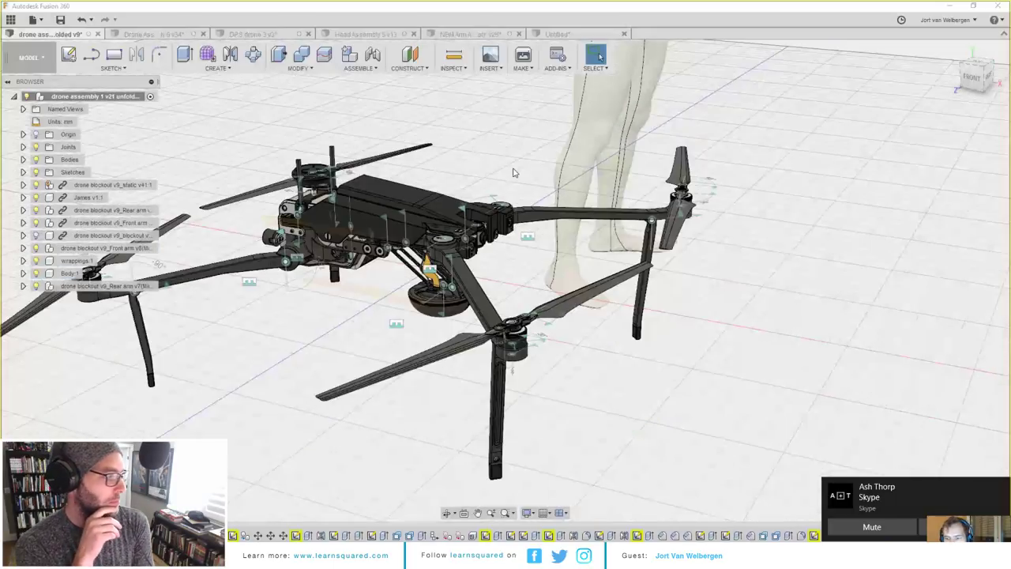
middle_click_drag(513, 172, 510, 125, "shift")
Step: Switch to the SketchUp drone and back to Fusion 360 to compare it with the detailed unfolded assembly
mouse_move(350, 555)
left_click(458, 515)
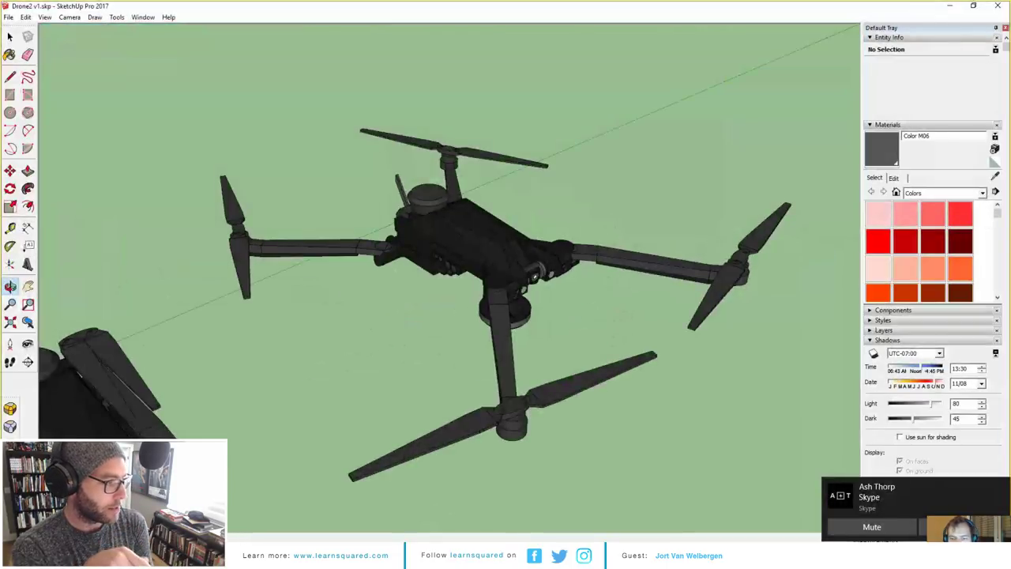
left_click(451, 555)
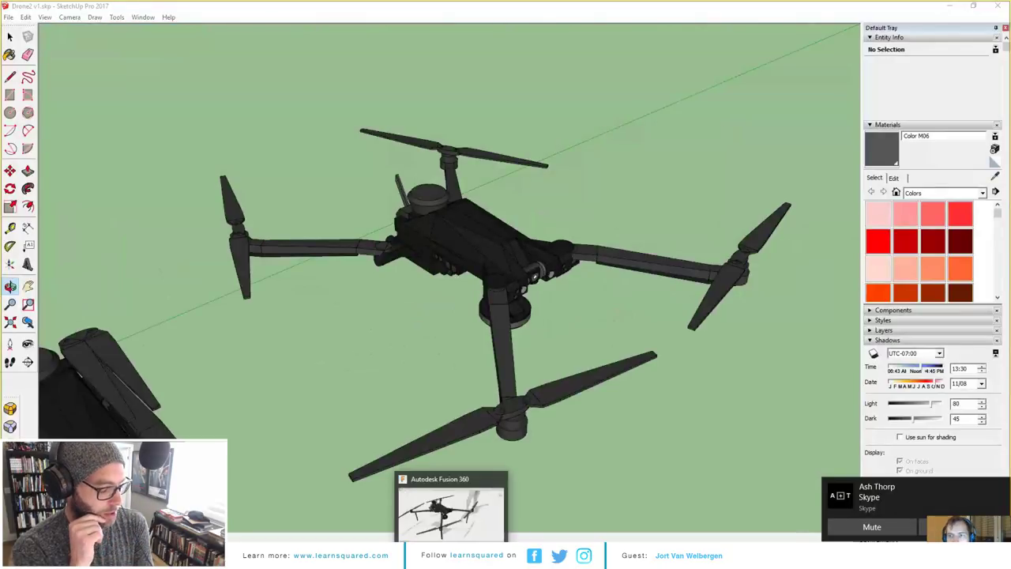
left_click(451, 510)
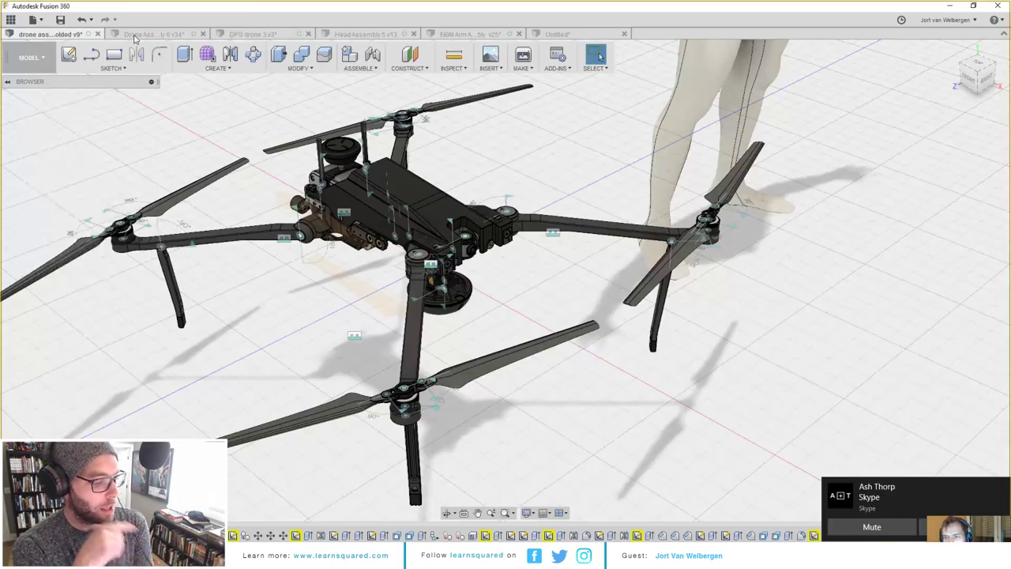
Step: Open the Drone Assembly 6 v34 design and examine the whole drone from several sides
left_click(146, 34)
scroll(513, 265, "down", 5)
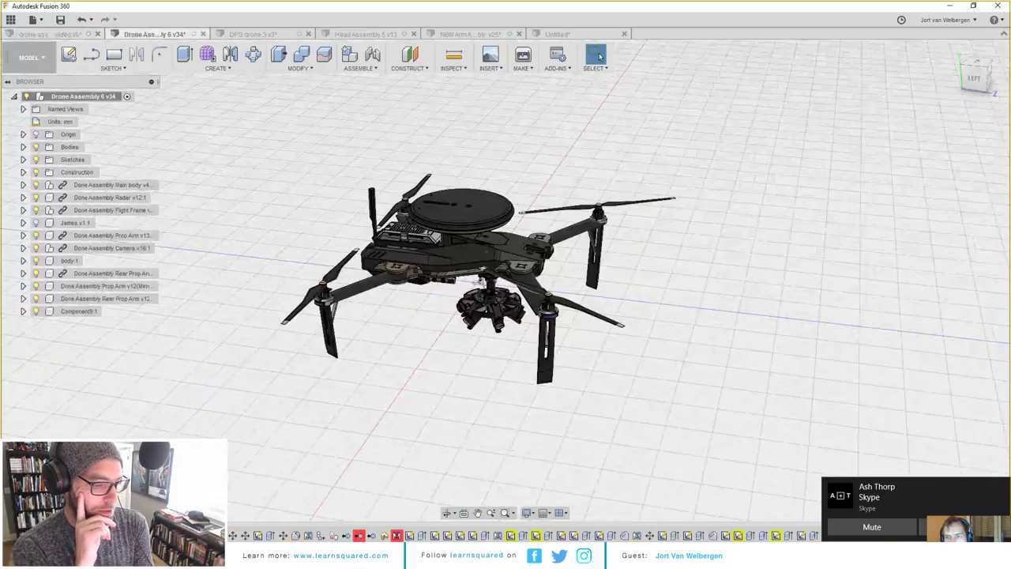
middle_click_drag(480, 278, 491, 299, "shift")
scroll(514, 266, "up", 5)
scroll(513, 266, "down", 3)
middle_click_drag(514, 226, 470, 248, "shift")
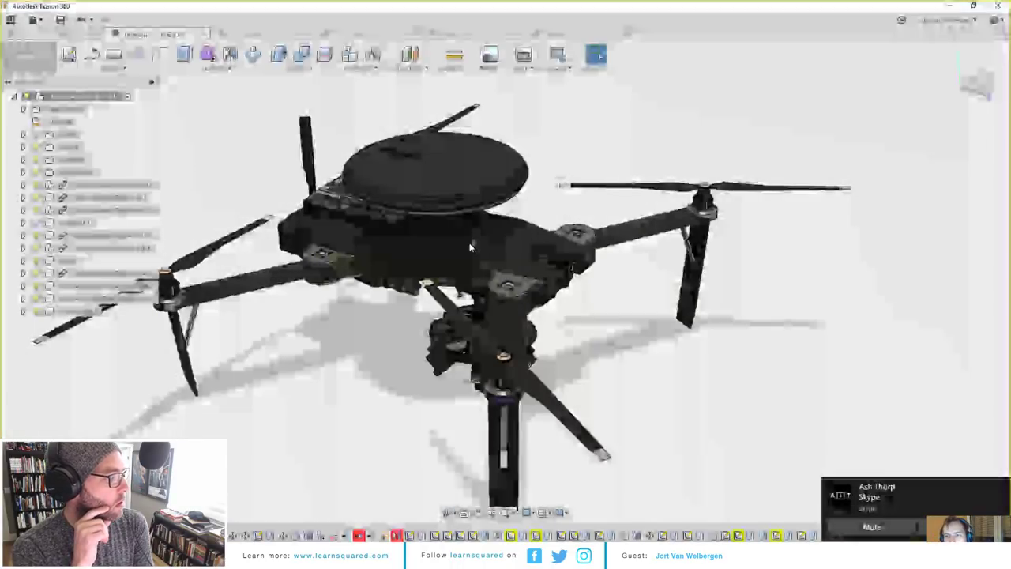
middle_click_drag(456, 249, 553, 251, "shift")
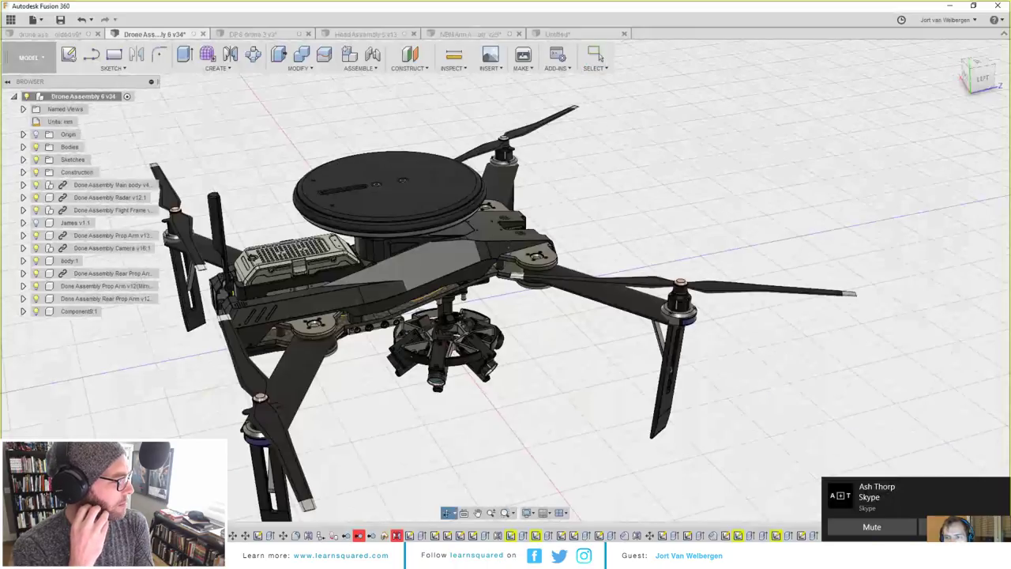
middle_click_drag(514, 322, 444, 262, "shift")
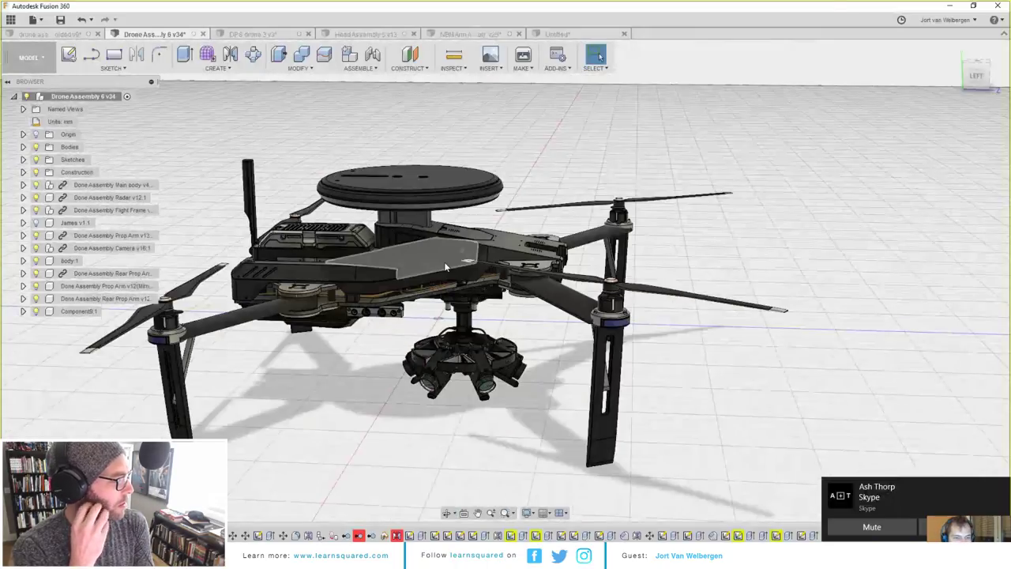
Step: Inspect the drone's body plates, front end and hanging camera ring up close, including from below
scroll(357, 234, "up", 3)
scroll(357, 233, "up", 1)
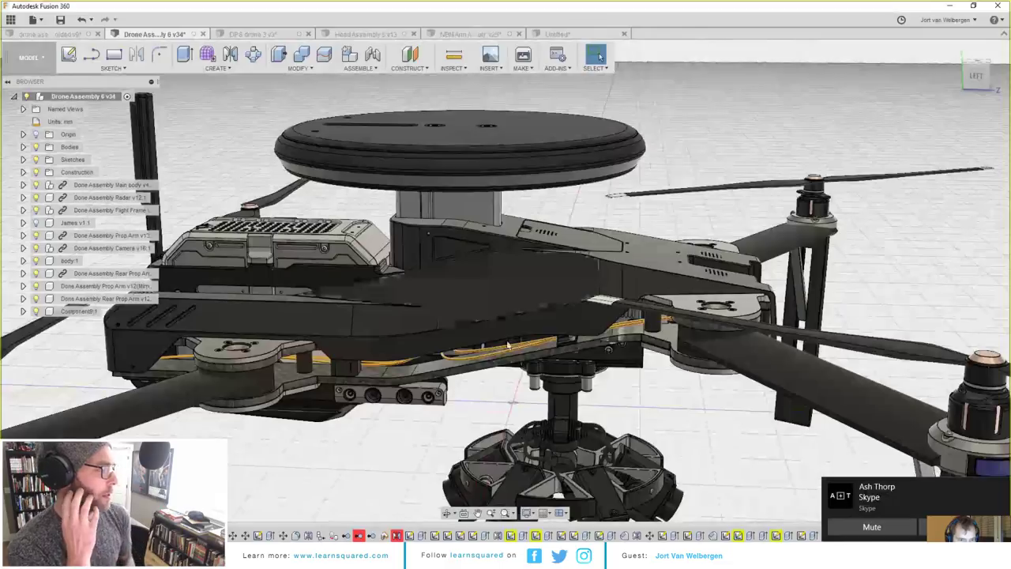
scroll(466, 178, "down", 3)
middle_click_drag(466, 177, 423, 194, "shift")
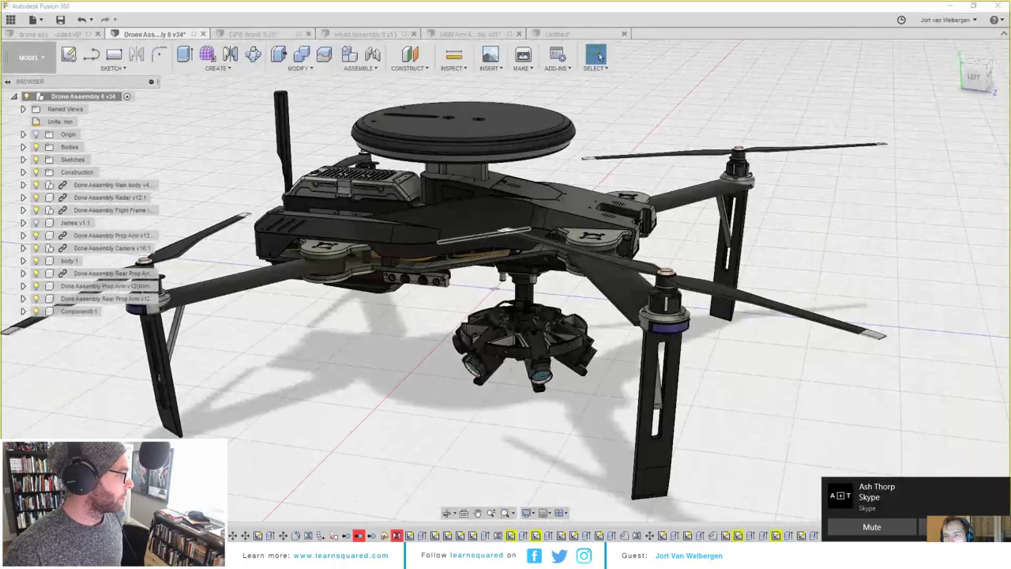
middle_click_drag(581, 215, 363, 150, "shift")
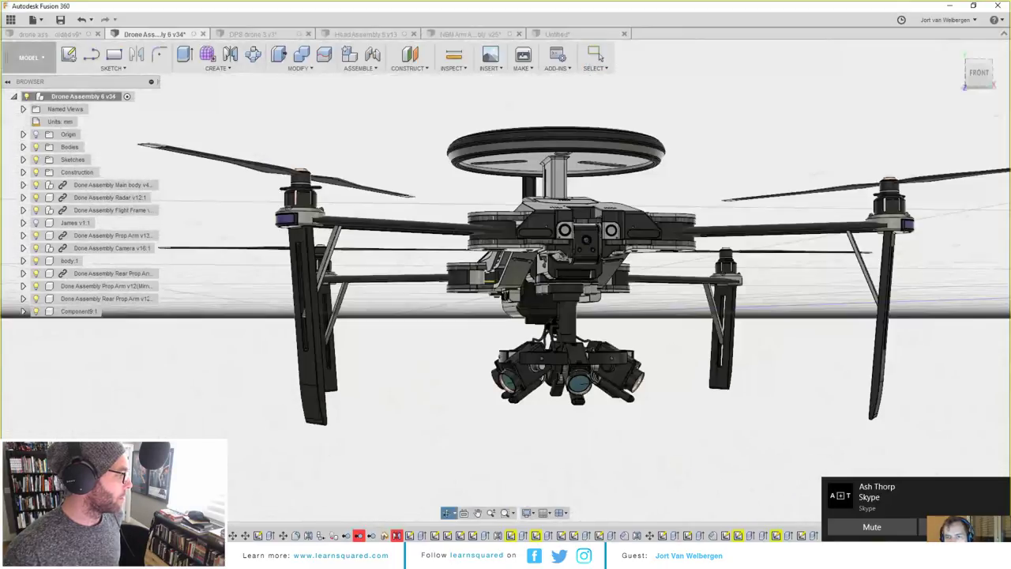
middle_click_drag(553, 408, 553, 389, "shift")
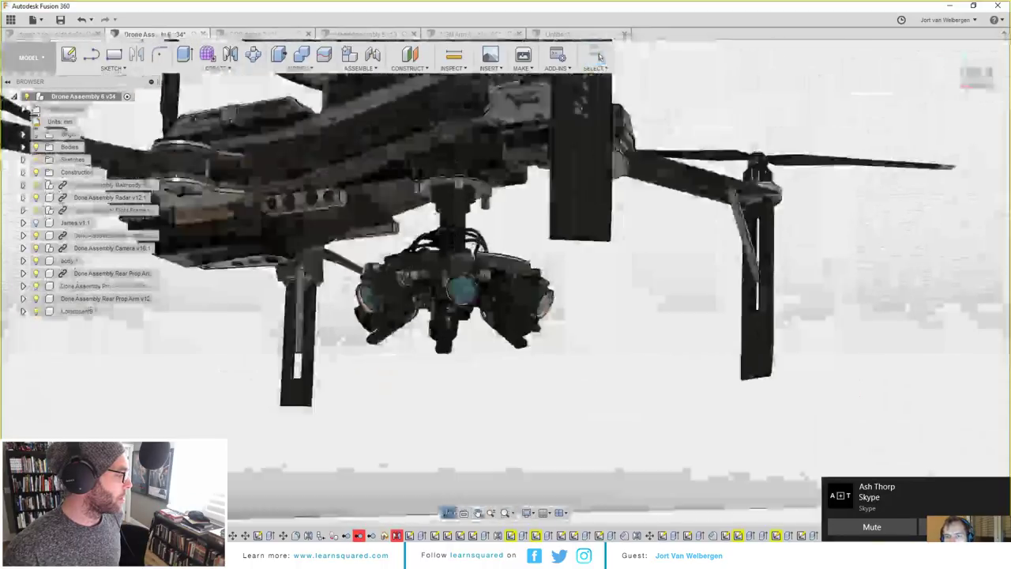
mouse_move(465, 226)
middle_mouse_down("shift")
mouse_move(493, 288)
mouse_move(474, 231)
middle_mouse_up("shift")
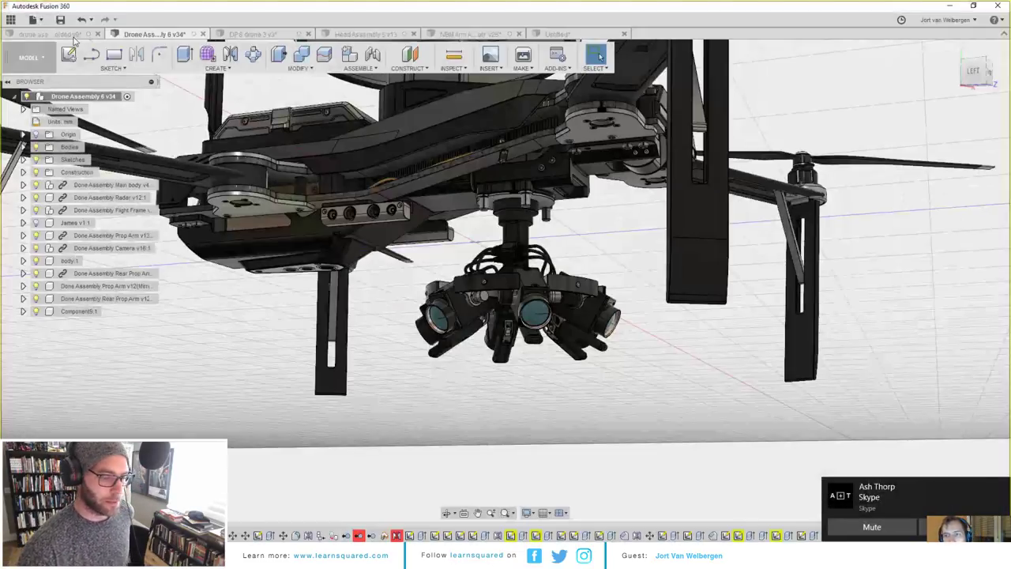
Step: Return to the unfolded drone assembly and view its body and arms from above
left_click(73, 35)
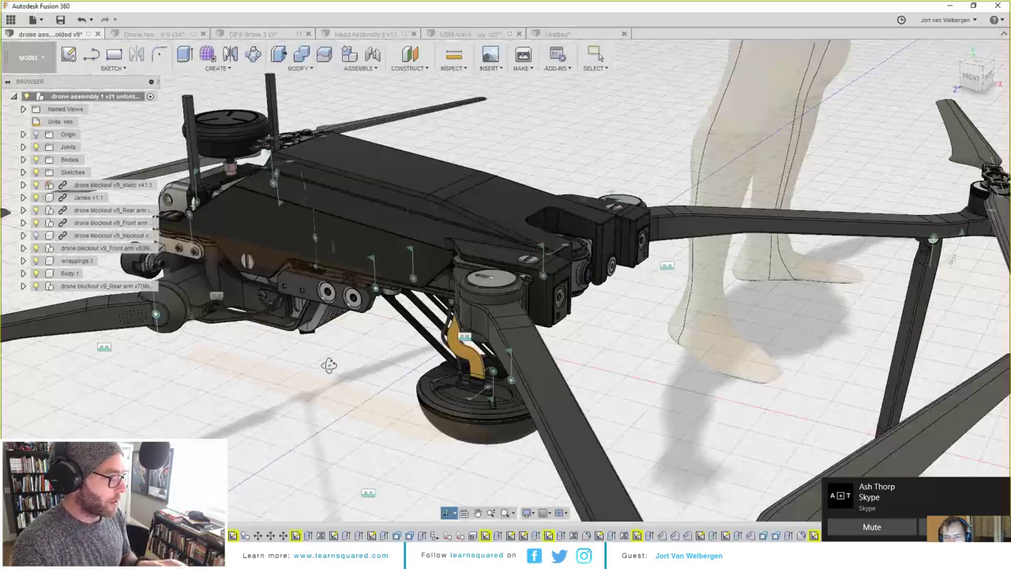
scroll(458, 270, "down", 3)
middle_click_drag(330, 365, 401, 531, "shift")
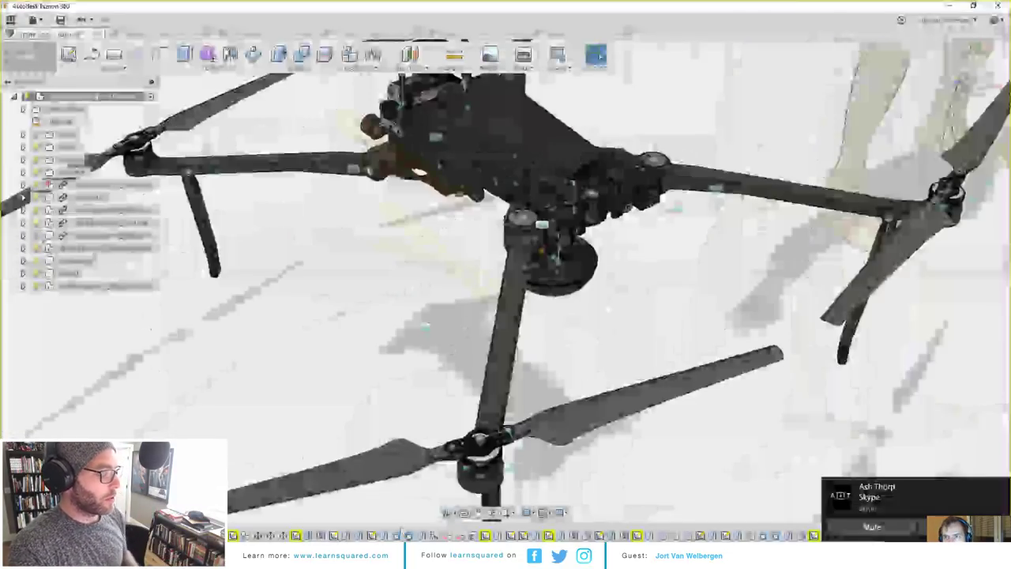
left_click(364, 554)
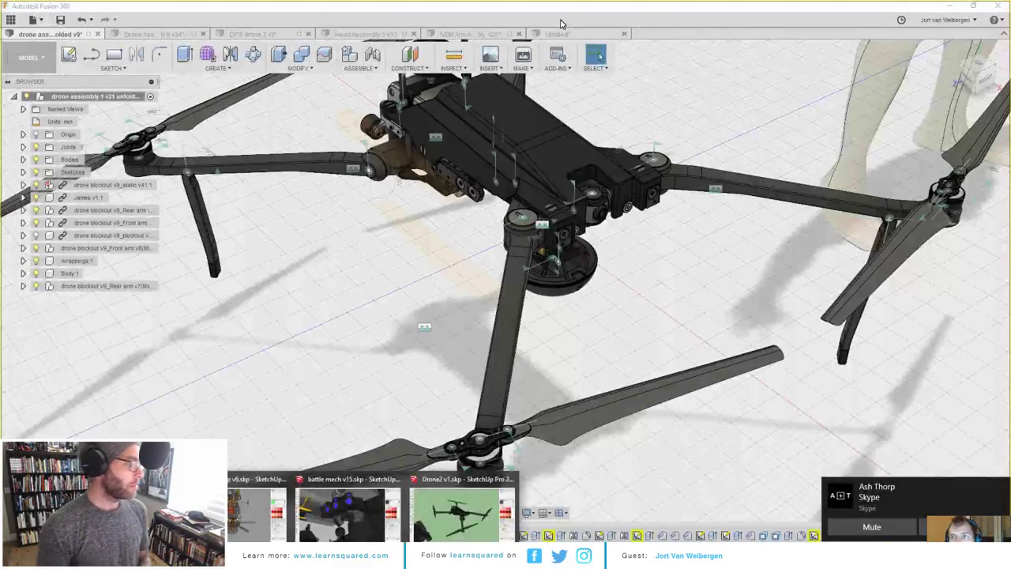
Step: Return to the untitled blockout and examine the central block's top face and the two plates from several angles
left_click(562, 34)
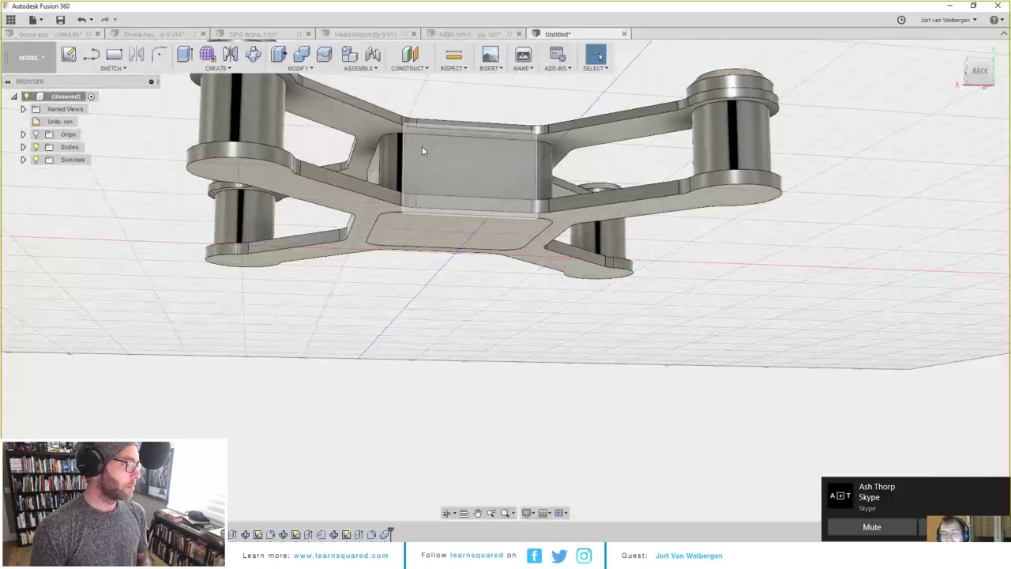
middle_click_drag(411, 141, 421, 168, "shift")
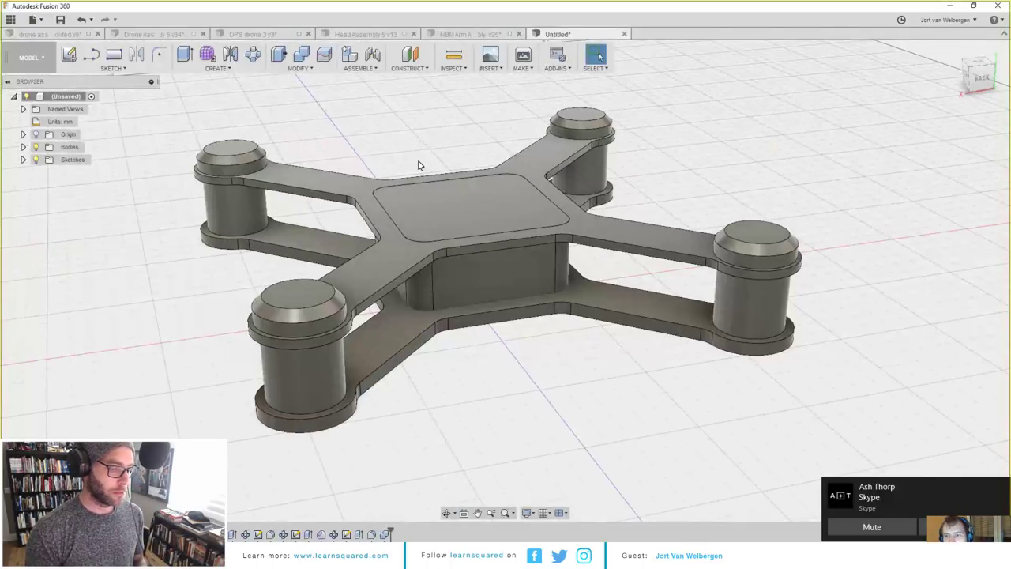
left_click(441, 203)
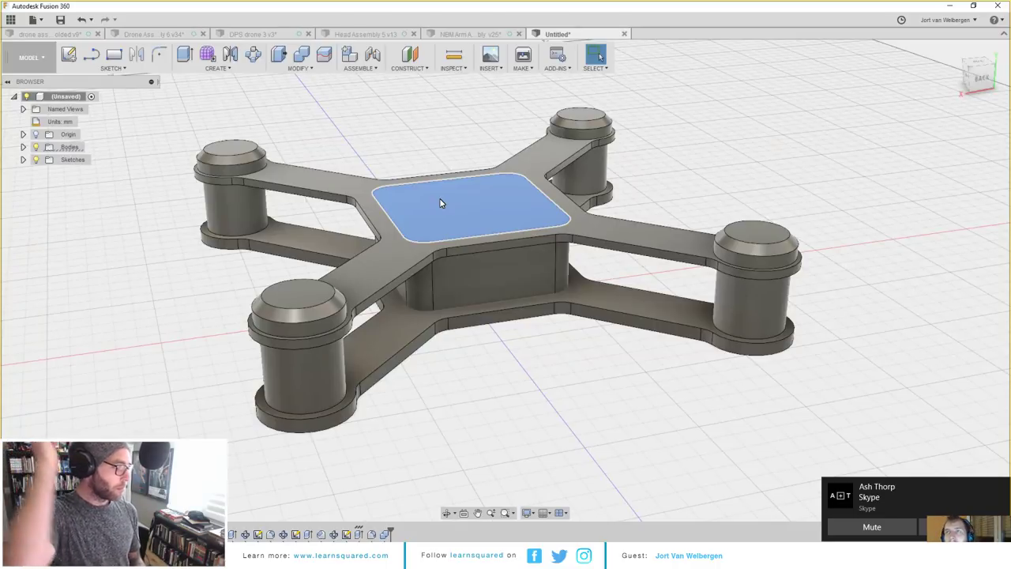
left_click(438, 192)
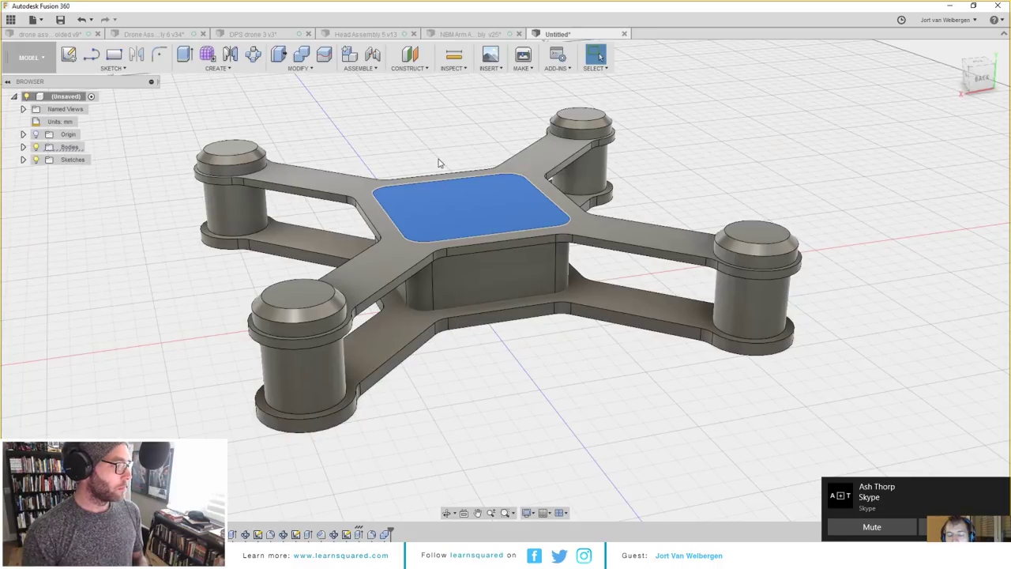
middle_click_drag(440, 164, 482, 145, "shift")
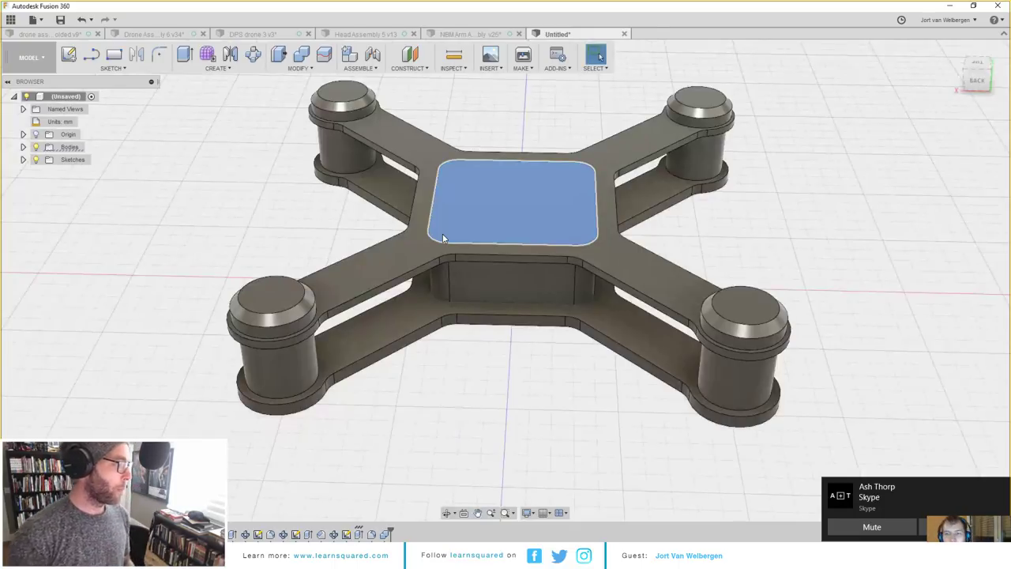
middle_click_drag(414, 257, 465, 220, "shift")
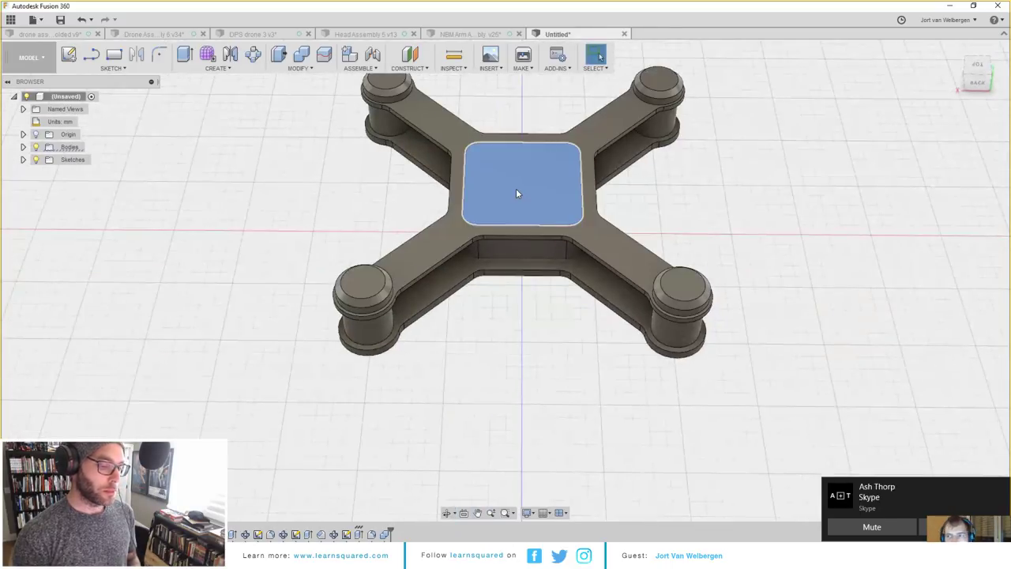
middle_click_drag(516, 188, 543, 183, "shift")
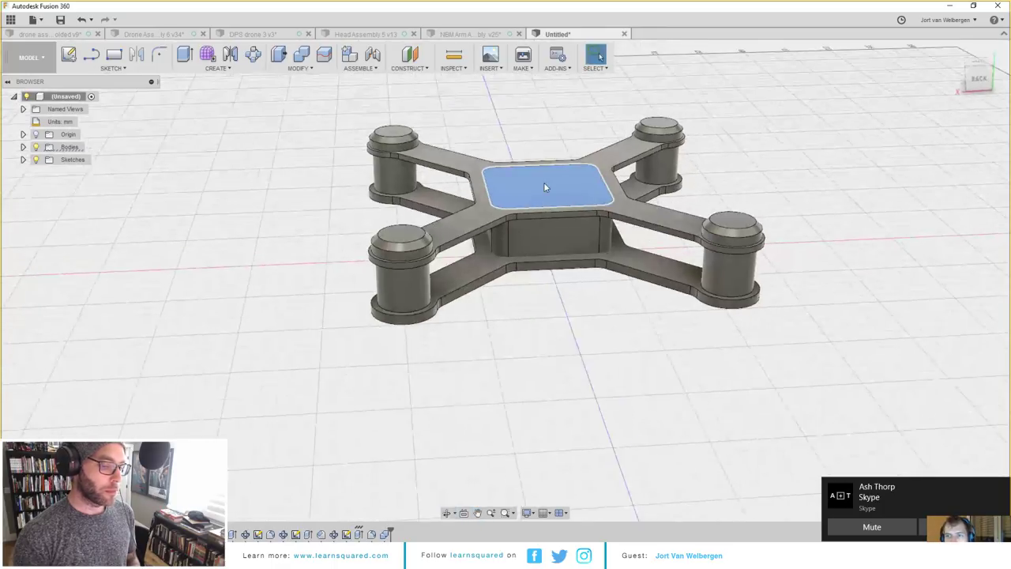
scroll(543, 182, "up", 3)
left_click(543, 183)
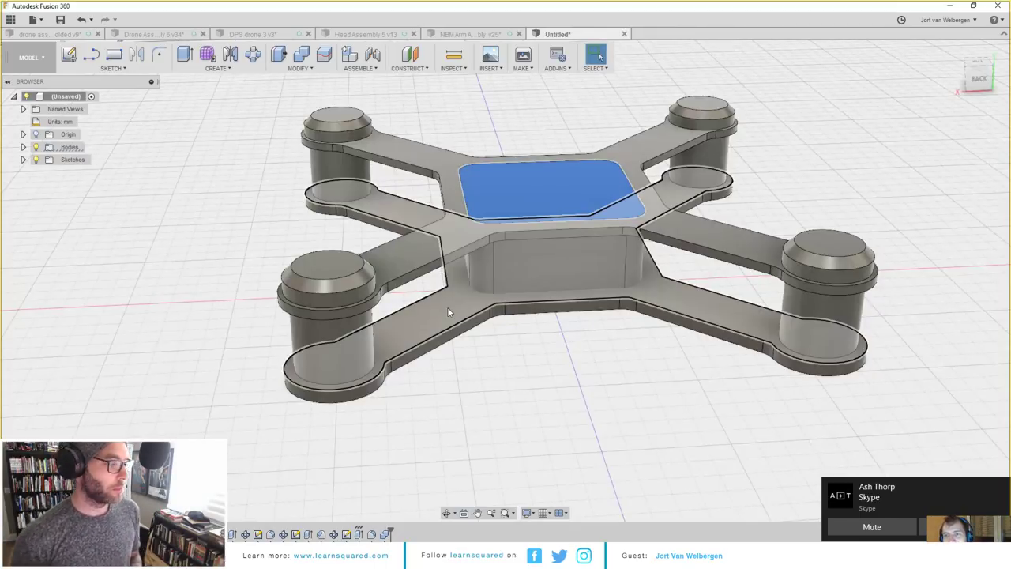
middle_click_drag(447, 311, 482, 292, "shift")
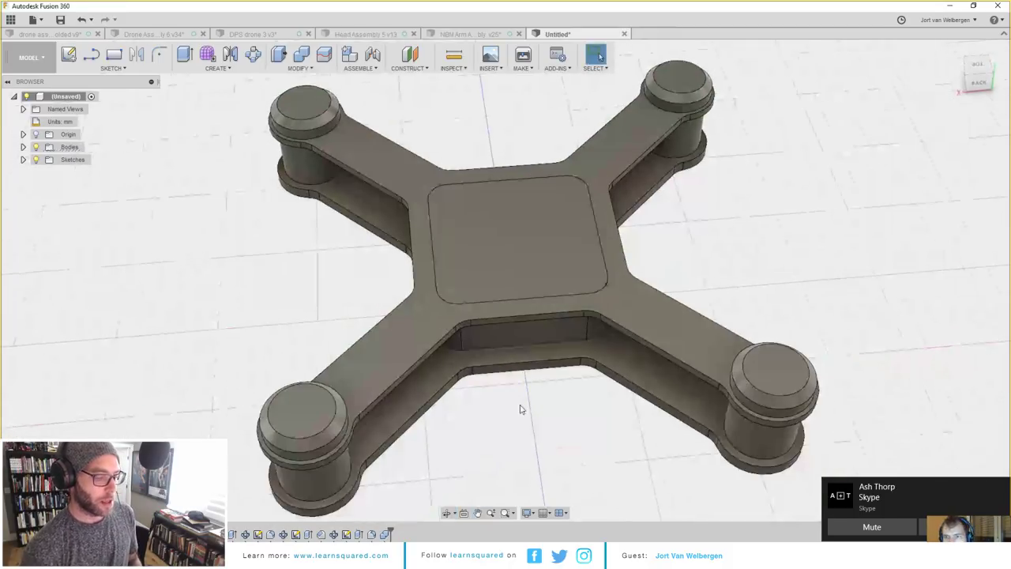
Step: Try to fillet the upper plate's edges along the arms
middle_click_drag(521, 409, 490, 337)
key("f")
left_click(439, 247)
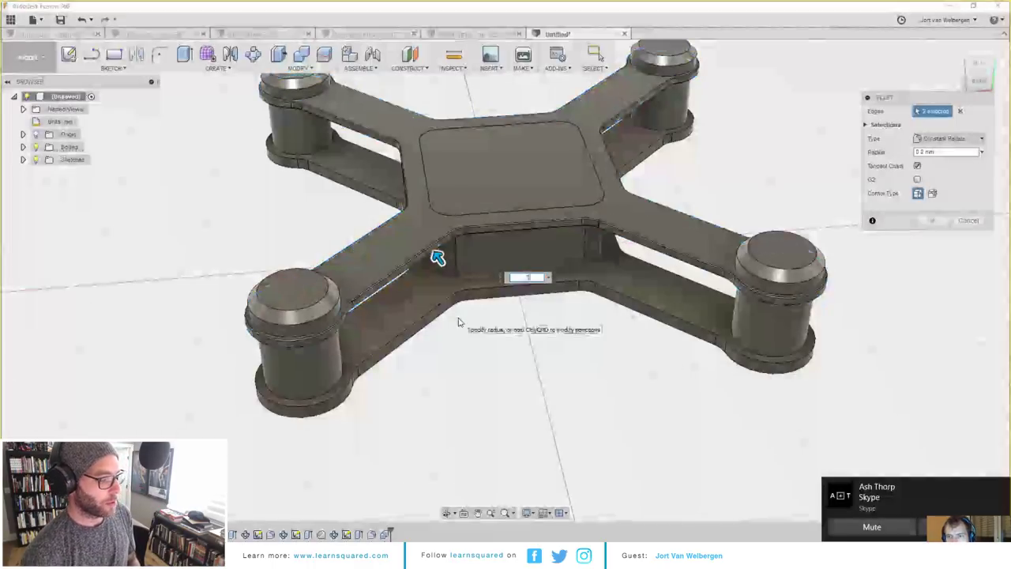
key("Return")
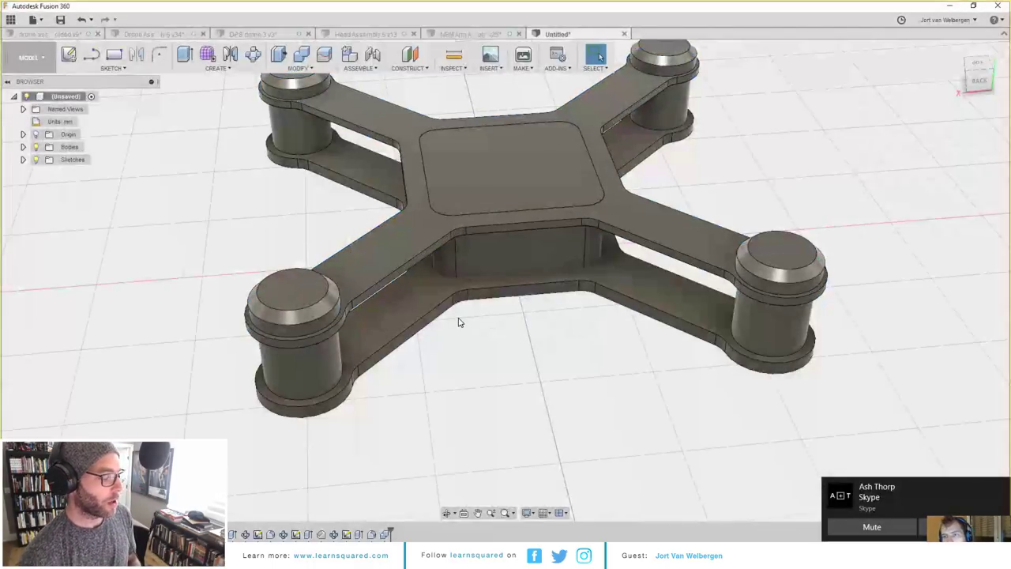
Step: Move the central block's top face down so it sits below the upper plate
middle_click_drag(527, 208, 495, 195, "shift")
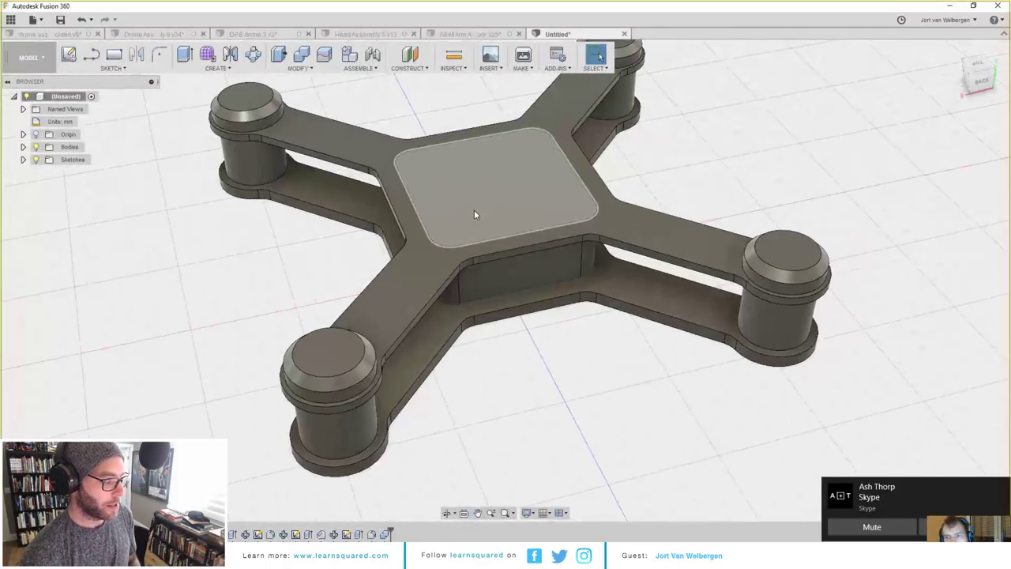
scroll(478, 192, "down", 5)
mouse_move(480, 205)
middle_mouse_down("shift")
mouse_move(472, 193)
mouse_move(487, 197)
middle_mouse_up("shift")
scroll(485, 181, "up", 3)
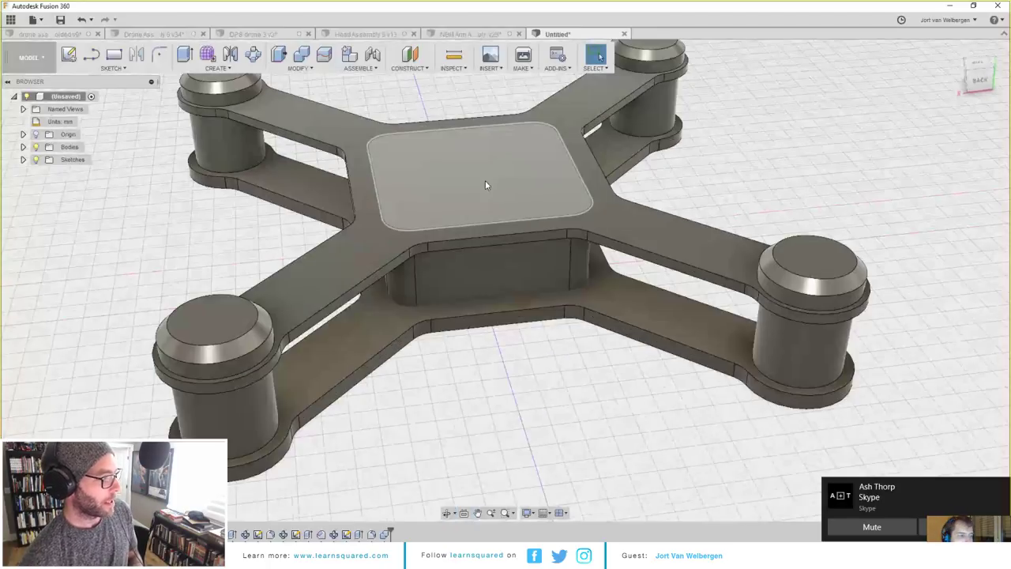
scroll(479, 181, "down", 2)
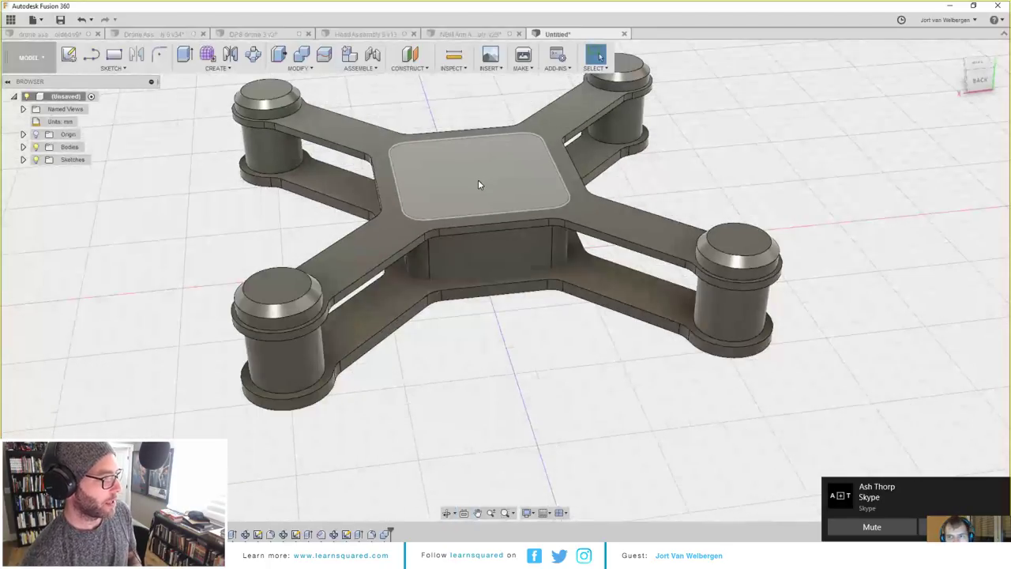
middle_click_drag(478, 184, 461, 183, "shift")
left_click(464, 177)
key("m")
left_click_drag(477, 126, 475, 145)
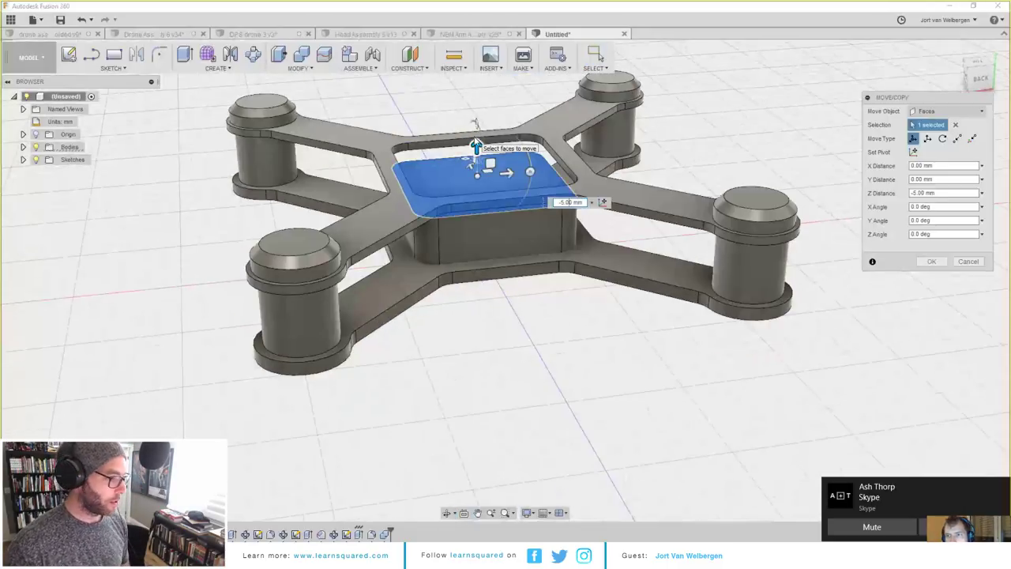
key("BackSpace")
type("-2")
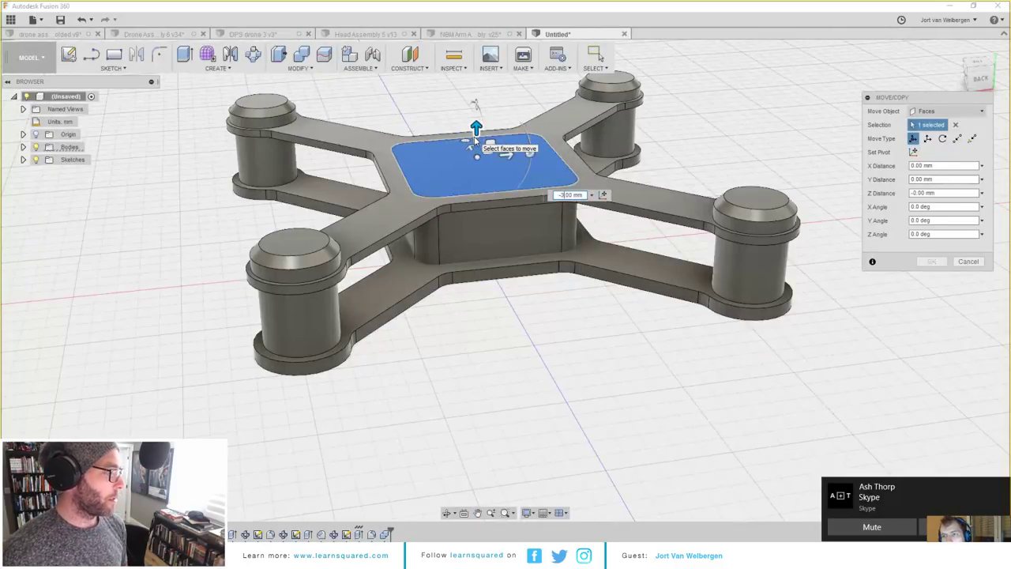
key("Return")
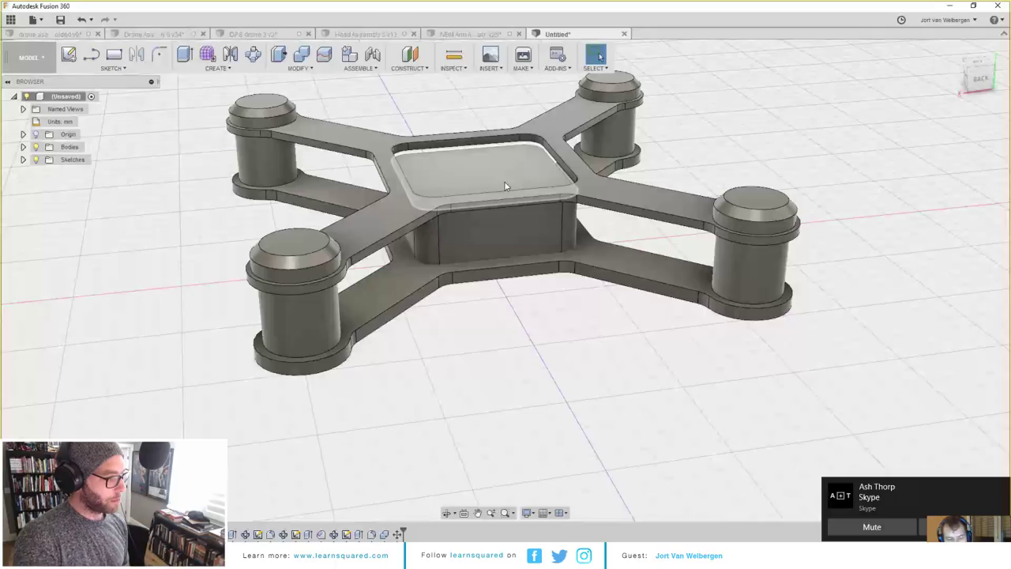
middle_click_drag(506, 186, 473, 232, "shift")
left_click(474, 213)
key("m")
left_click_drag(448, 270, 449, 253)
middle_click_drag(478, 211, 466, 224, "shift")
key("Return")
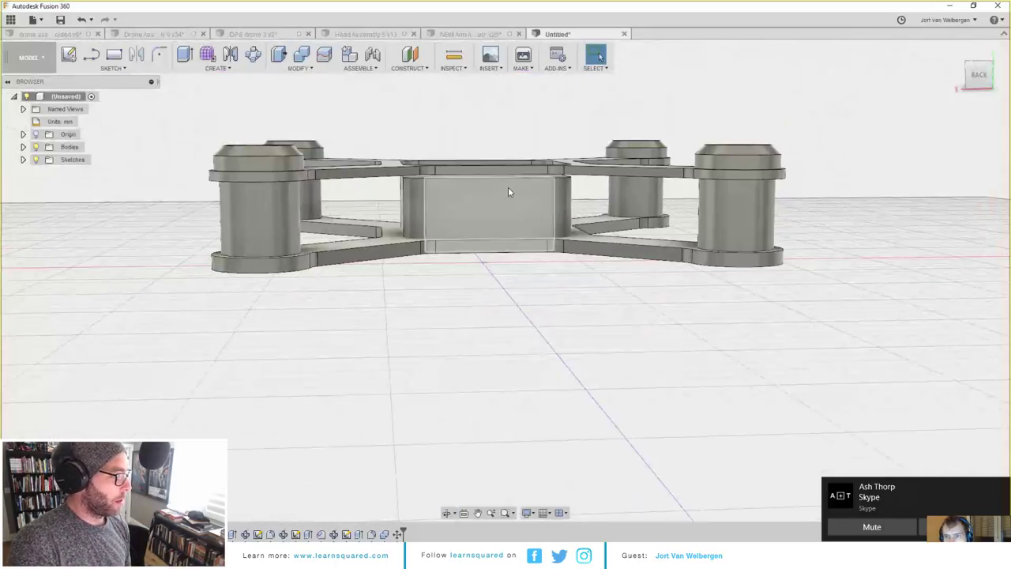
Step: Cut the central block's shape out of the lower plate with Combine, keeping the block as the tool body
middle_click_drag(510, 192, 505, 285, "shift")
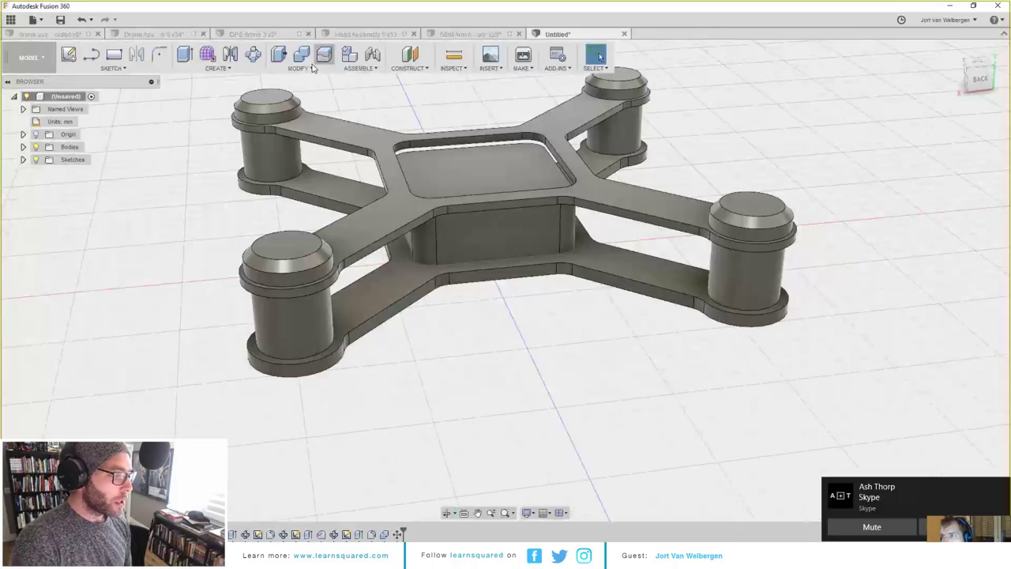
left_click(301, 53)
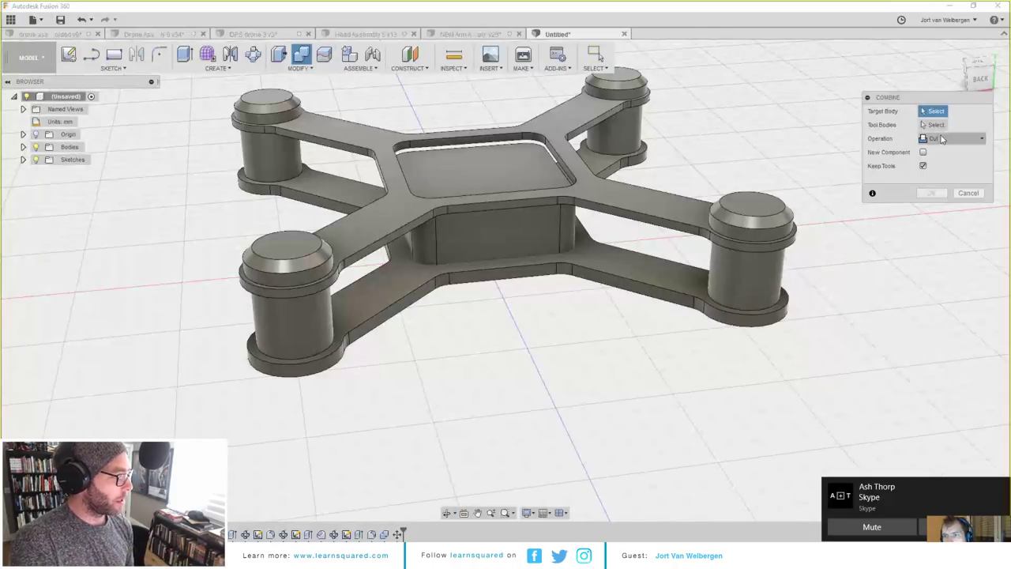
left_click(594, 262)
left_click(547, 246)
key("Return")
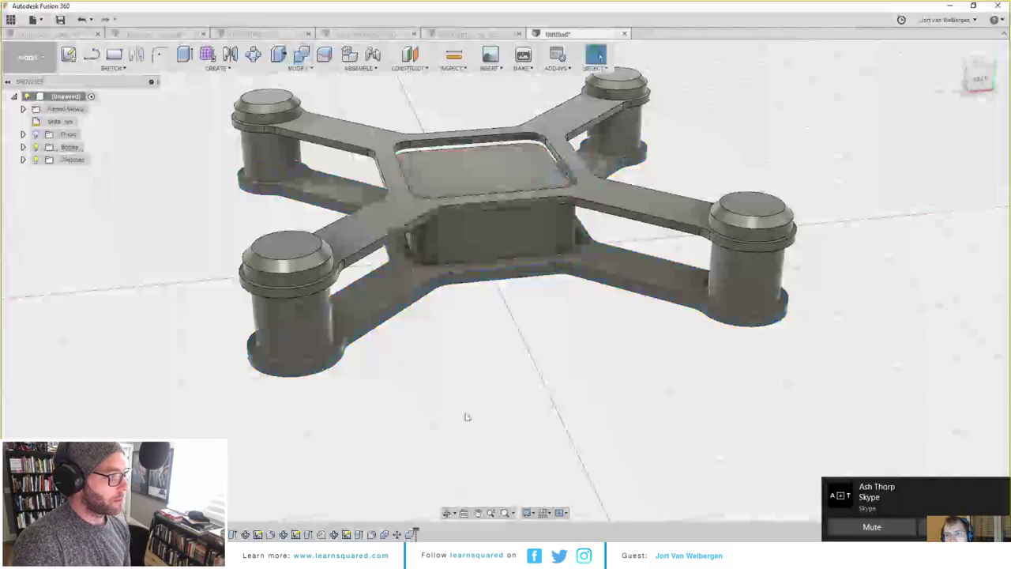
Step: Move the central block's bottom face inward by -4 mm so it sits clear of the lower plate
middle_click_drag(487, 343, 486, 255, "shift")
left_click(484, 229)
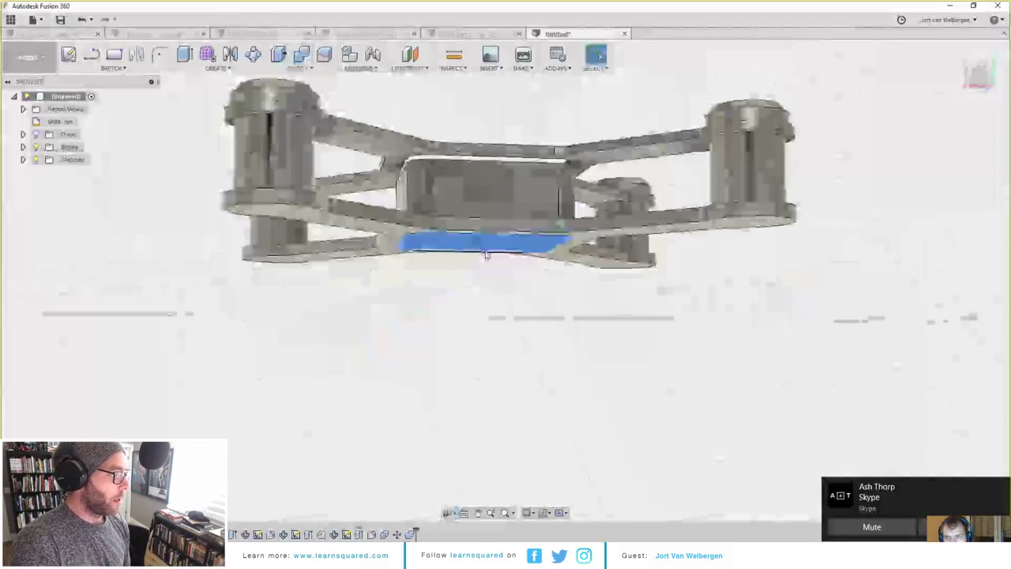
key("m")
left_click_drag(474, 283, 474, 266)
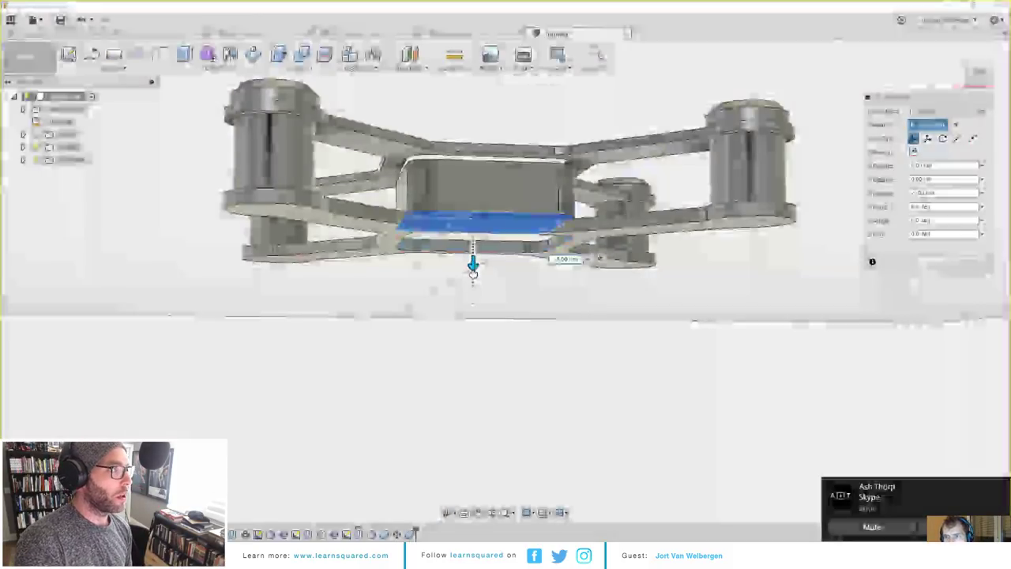
scroll(484, 263, "up", 3)
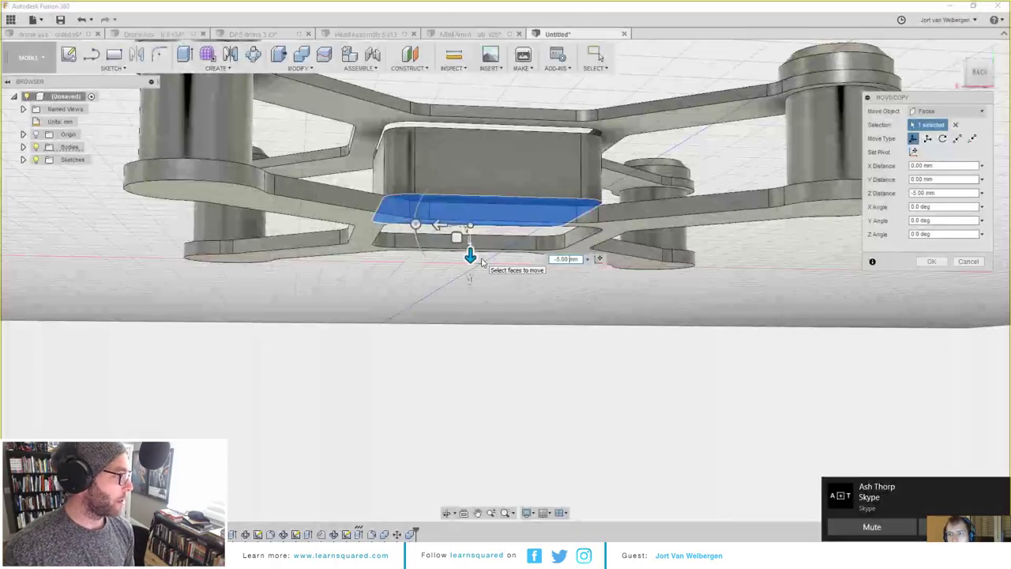
key("Left")
key("Left")
key("Left")
key("BackSpace")
type("3")
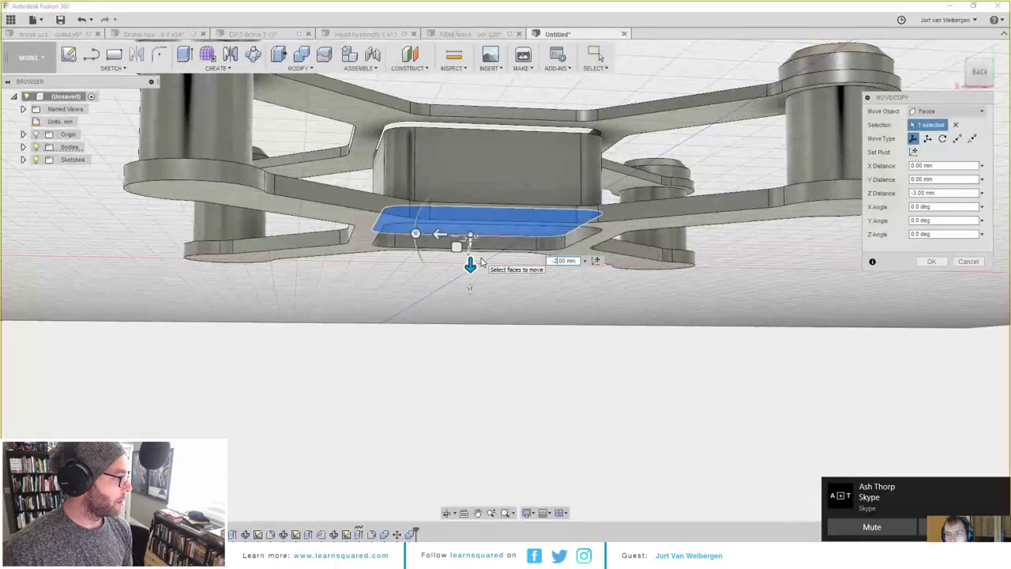
key("BackSpace")
type("2")
key("BackSpace")
type("4")
key("Return")
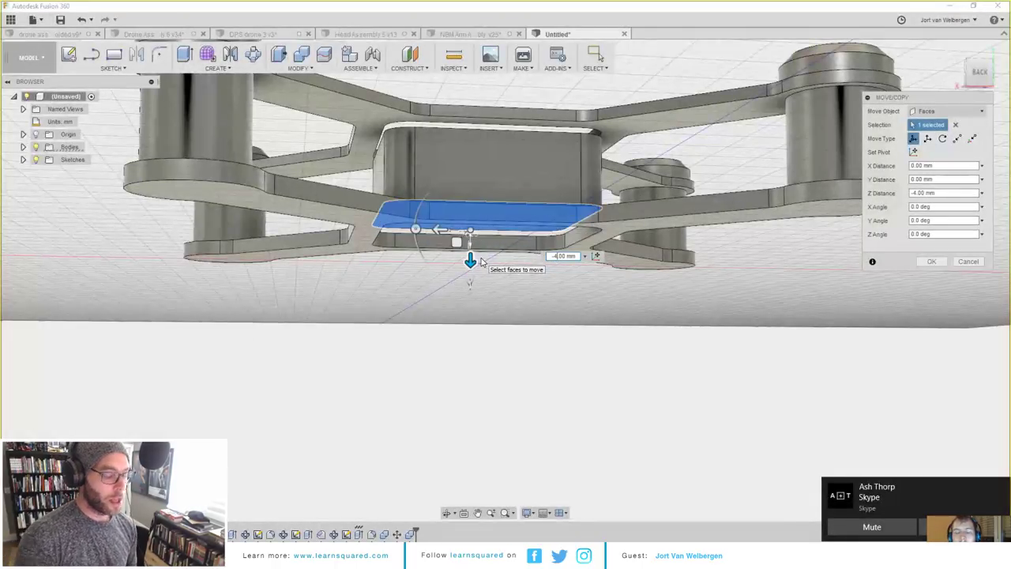
key("Return")
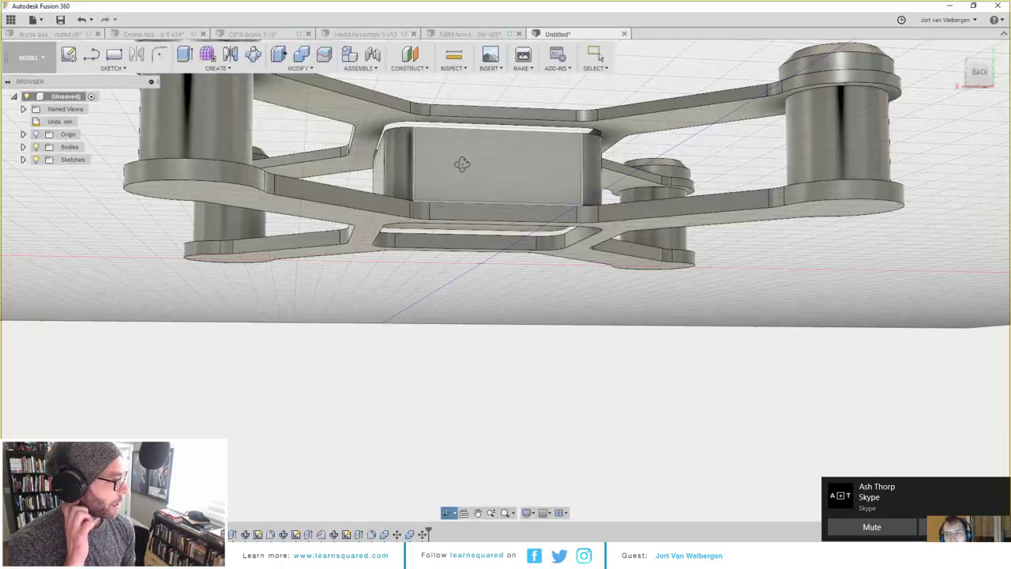
middle_click_drag(462, 163, 478, 253, "shift")
scroll(478, 253, "down", 5)
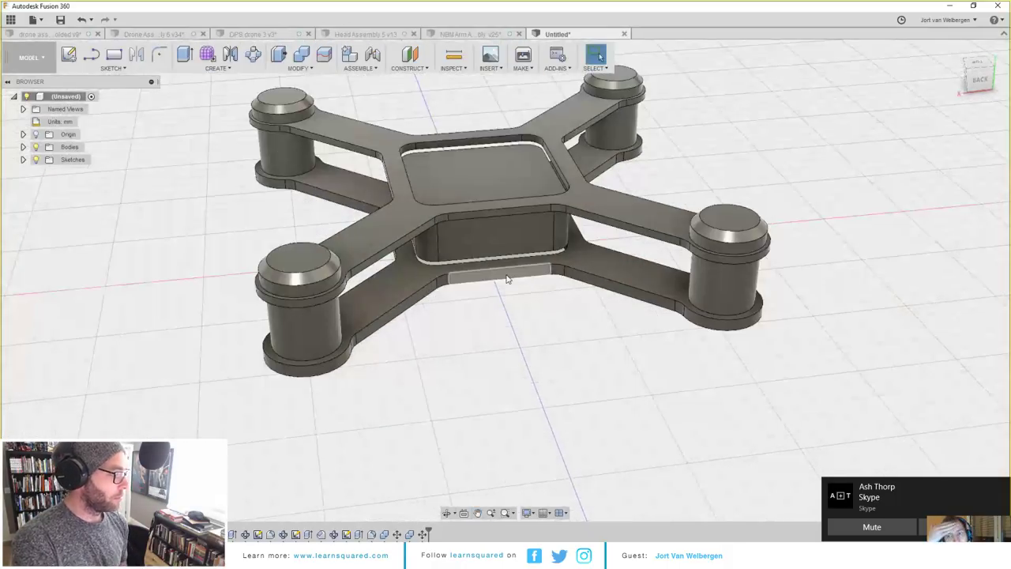
Step: Sketch a rectangle about 10 by 8 mm on the upper plate's top face, straddling one edge of the central opening and centred on the axis
mouse_move(507, 279)
middle_mouse_down("shift")
mouse_move(530, 273)
mouse_move(526, 260)
mouse_move(521, 285)
middle_mouse_up("shift")
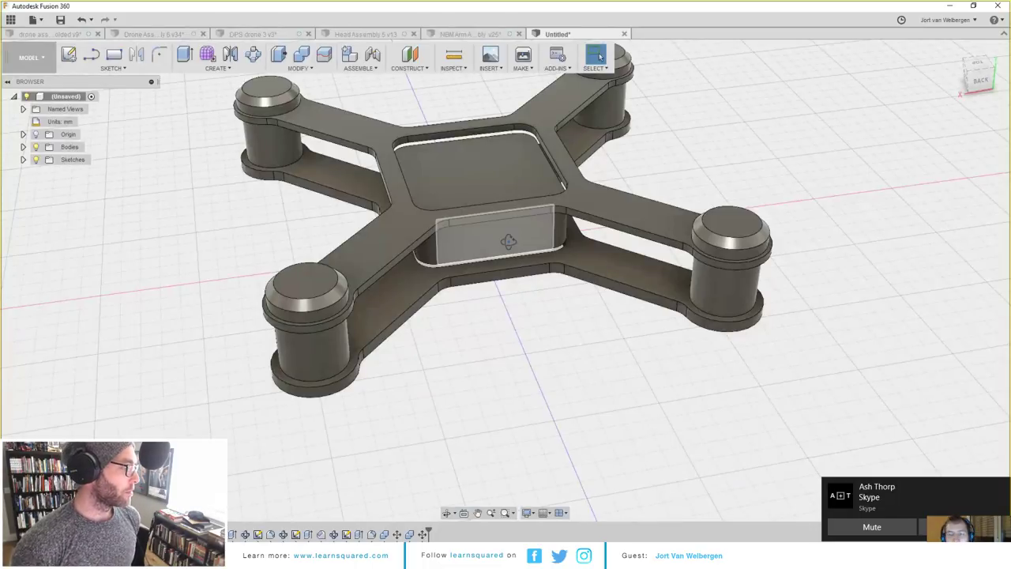
mouse_move(508, 241)
middle_mouse_down("shift")
mouse_move(524, 229)
mouse_move(521, 245)
middle_mouse_up("shift")
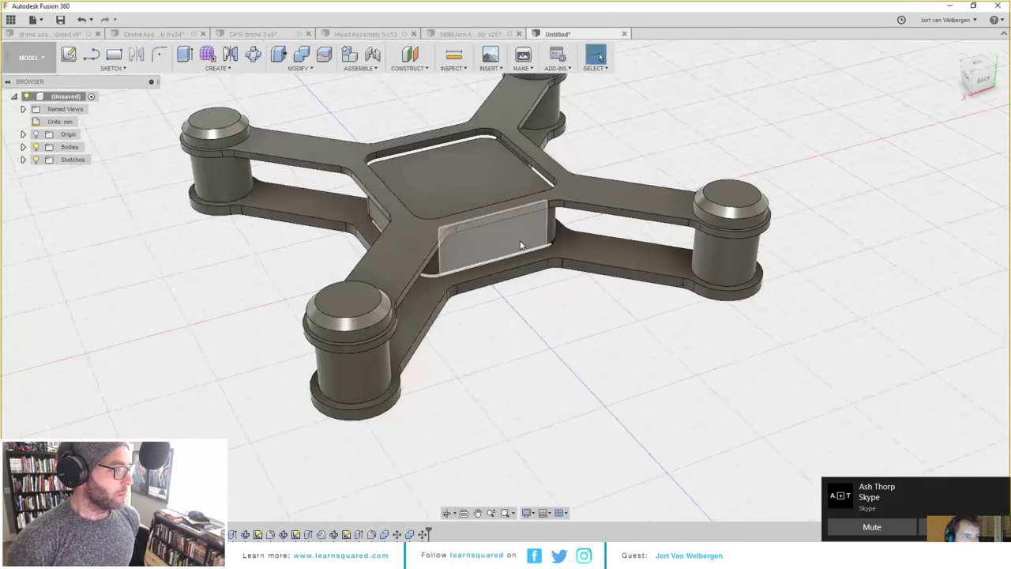
middle_click_drag(522, 195, 446, 213)
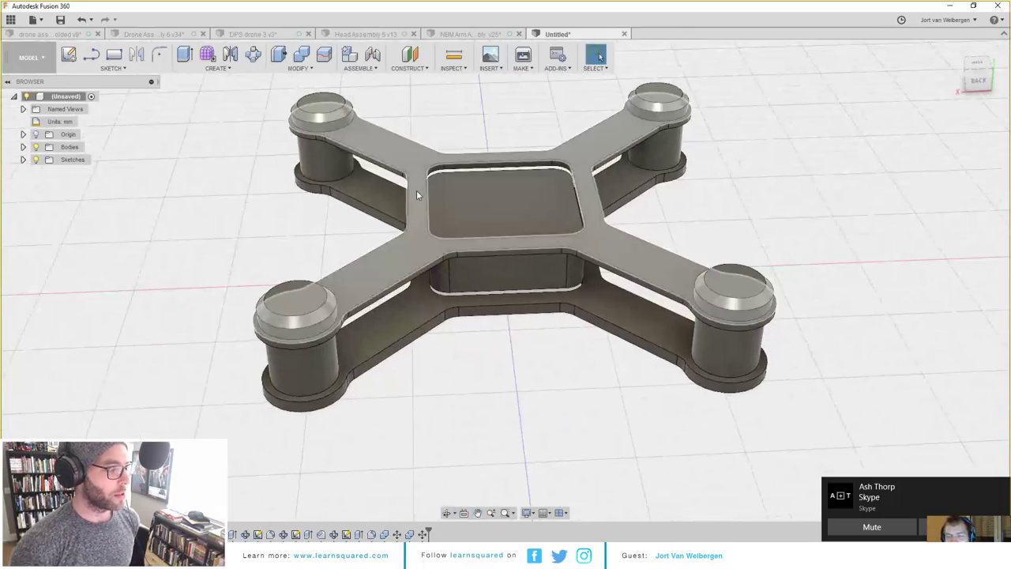
scroll(417, 190, "up", 5)
key("r")
left_click(417, 190)
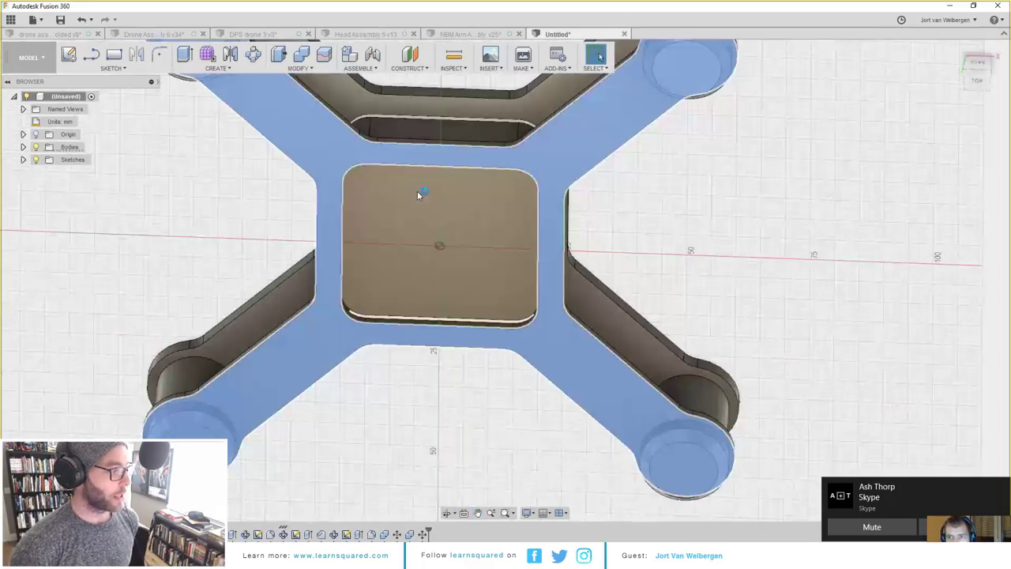
scroll(424, 155, "up", 3)
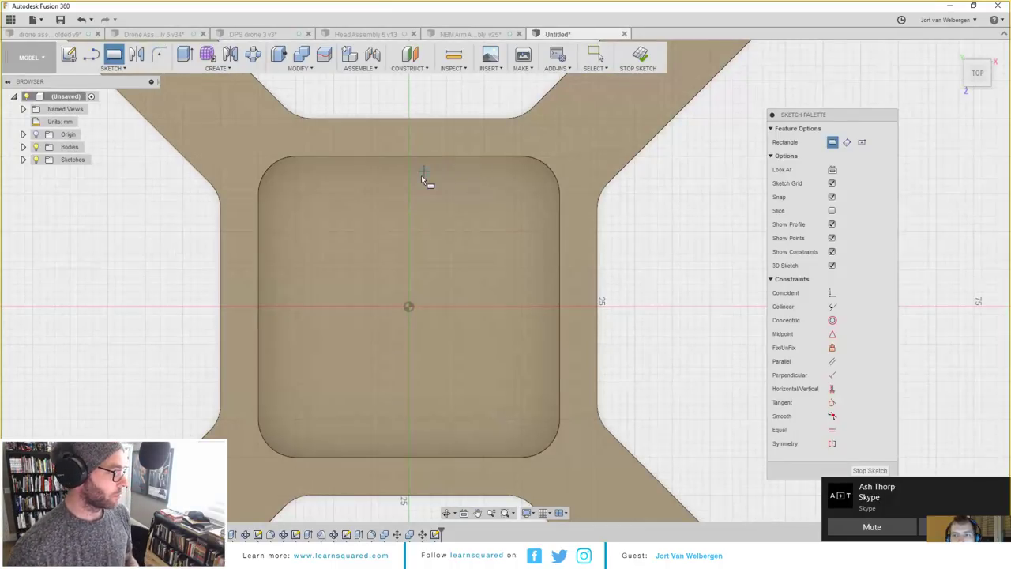
scroll(395, 191, "up", 1)
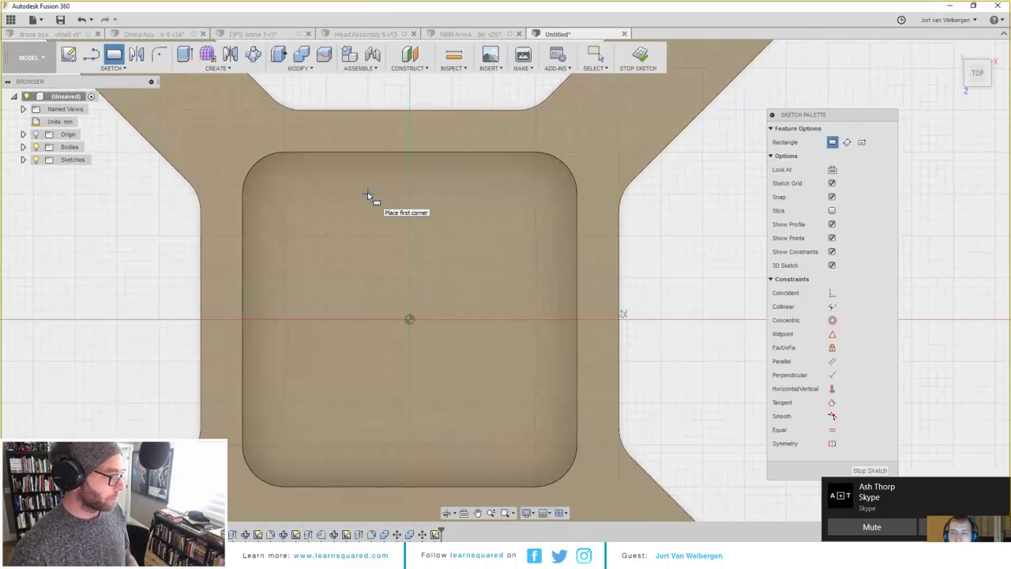
left_click(368, 192)
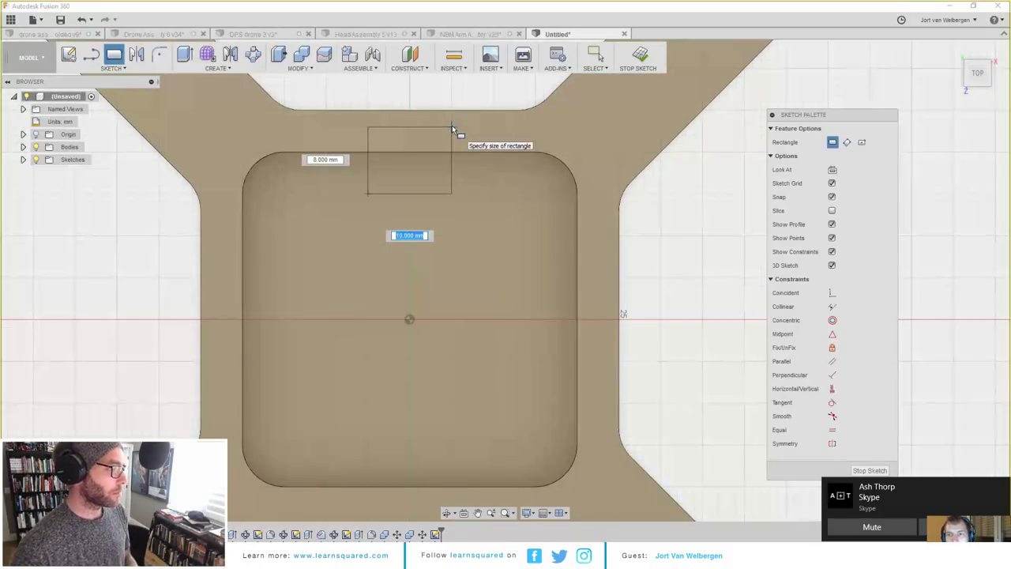
left_click(452, 125)
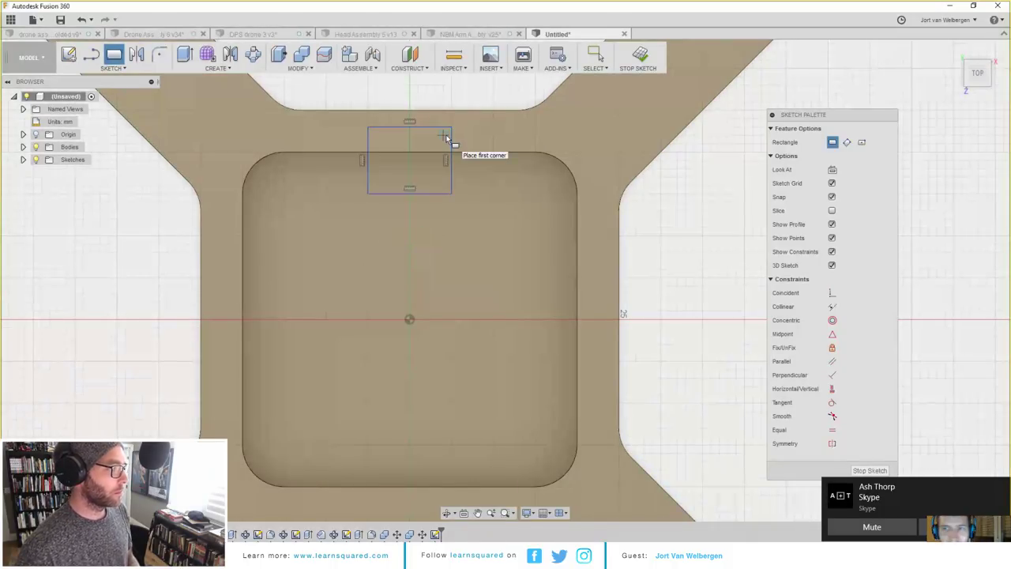
Step: Sketch a second rectangle about 10 mm wide across the opposite edge of the opening, aligned with the first
scroll(451, 281, "down", 1)
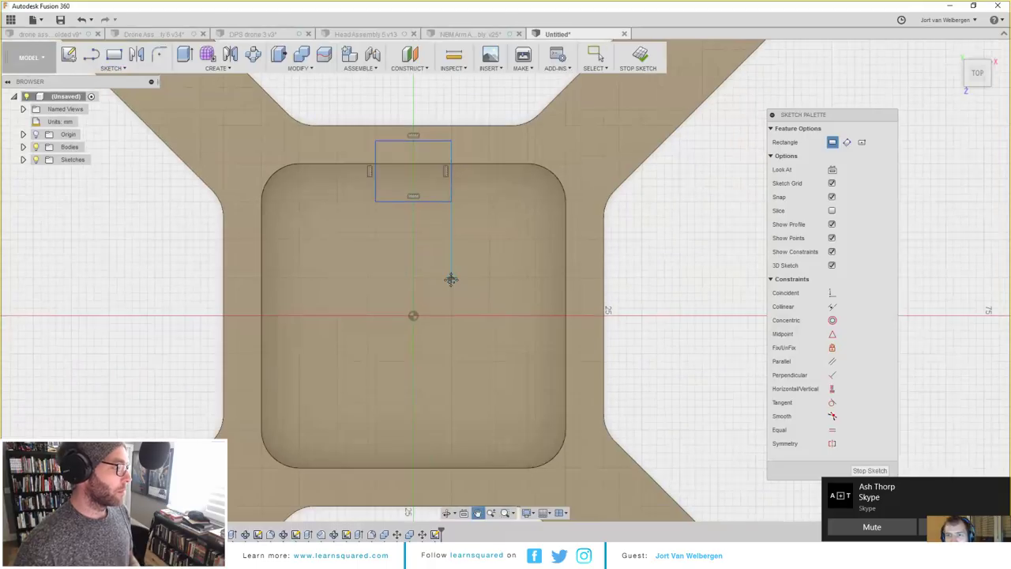
middle_click_drag(451, 281, 443, 217)
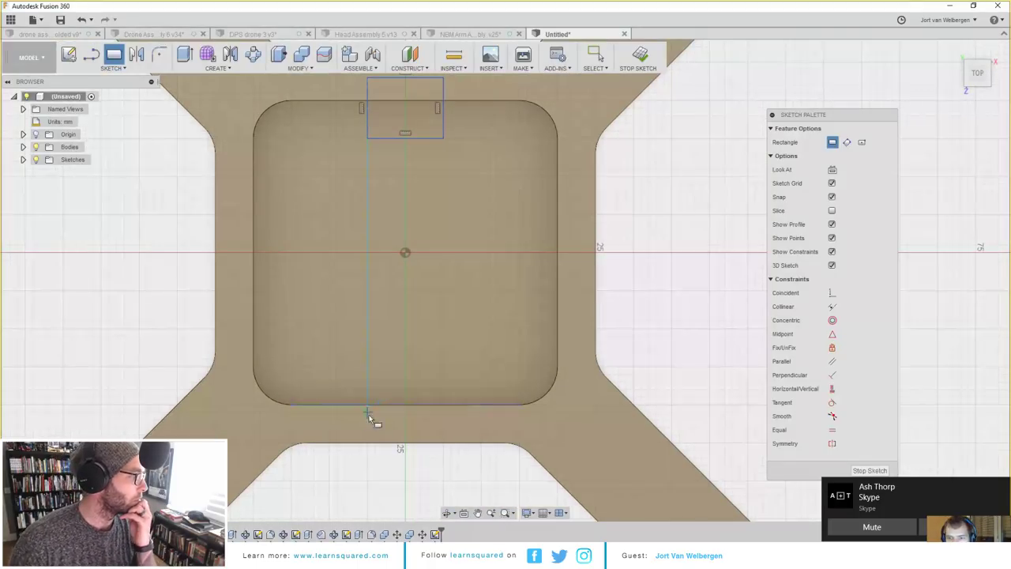
left_click(367, 367)
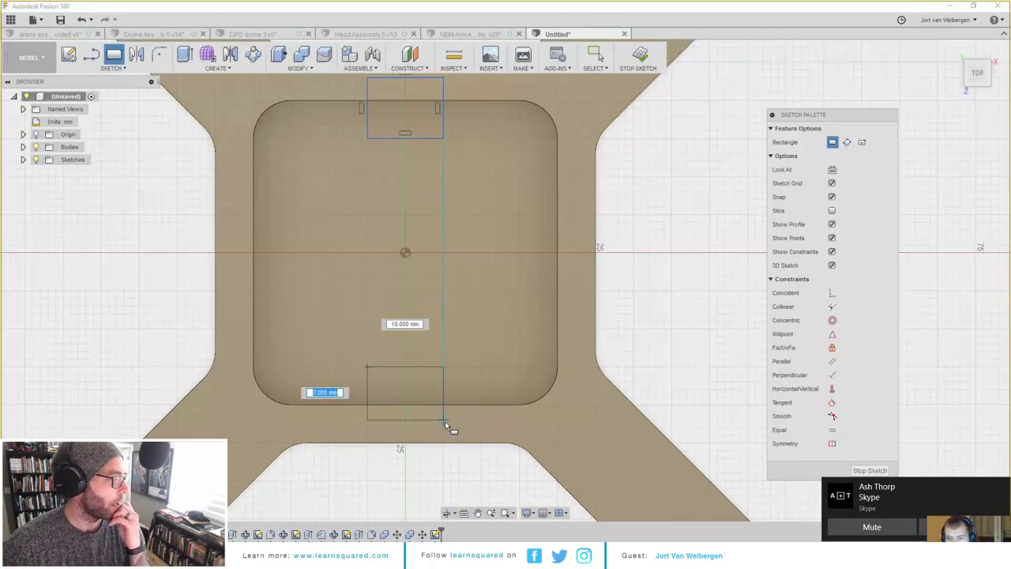
left_click(443, 415)
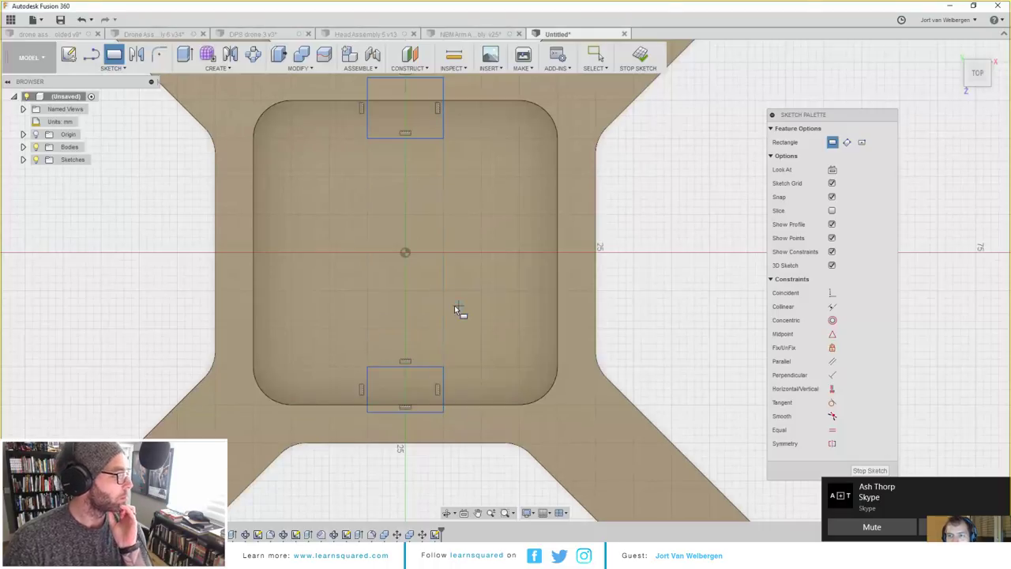
Step: Extrude the rectangle portions inside the opening by -2 mm and join them to the upper plate as two tabs
key("e")
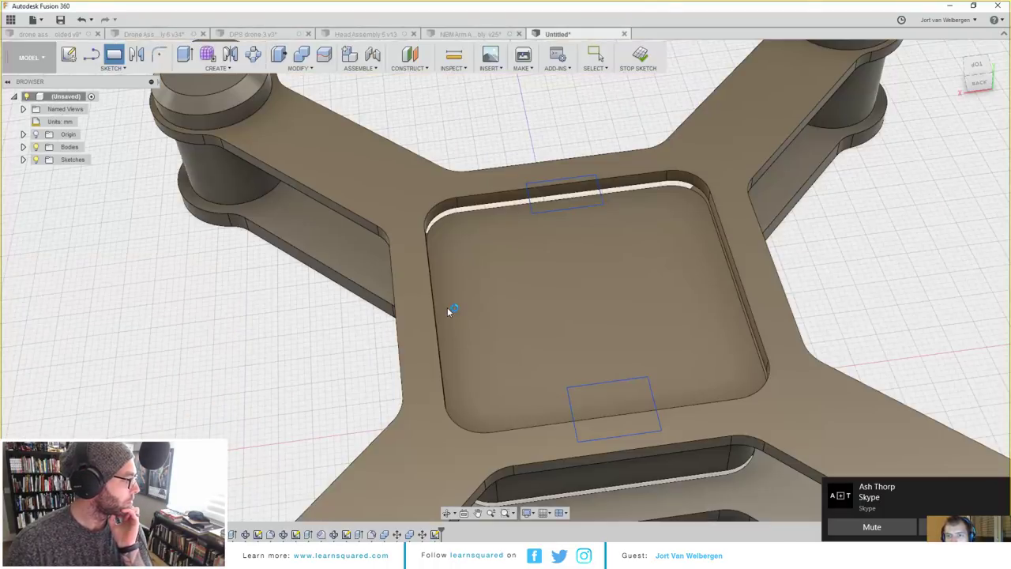
key("e")
middle_click_drag(514, 169, 464, 222, "shift")
scroll(437, 194, "up", 3)
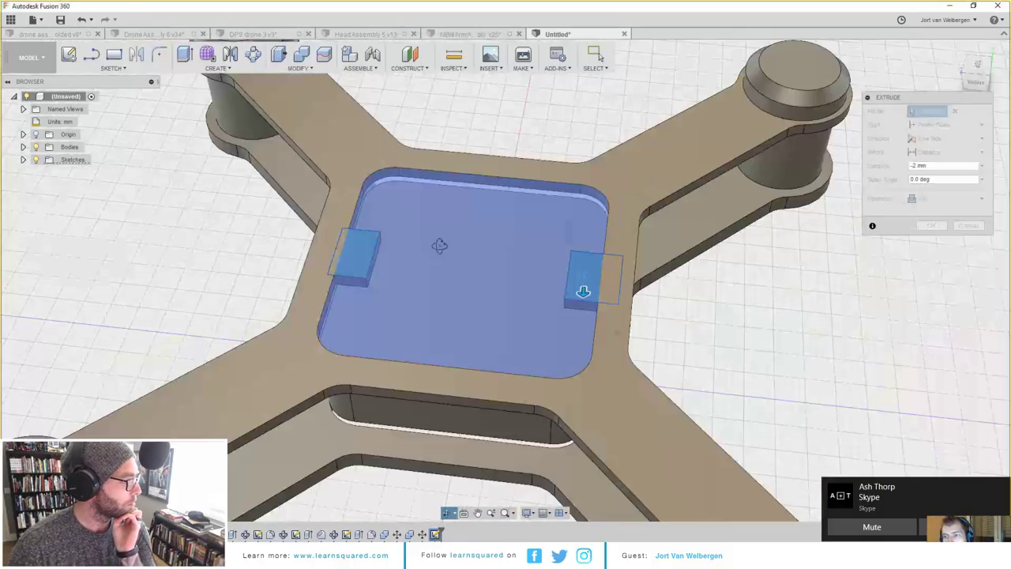
middle_click_drag(440, 246, 531, 241, "shift")
middle_click_drag(531, 242, 482, 241)
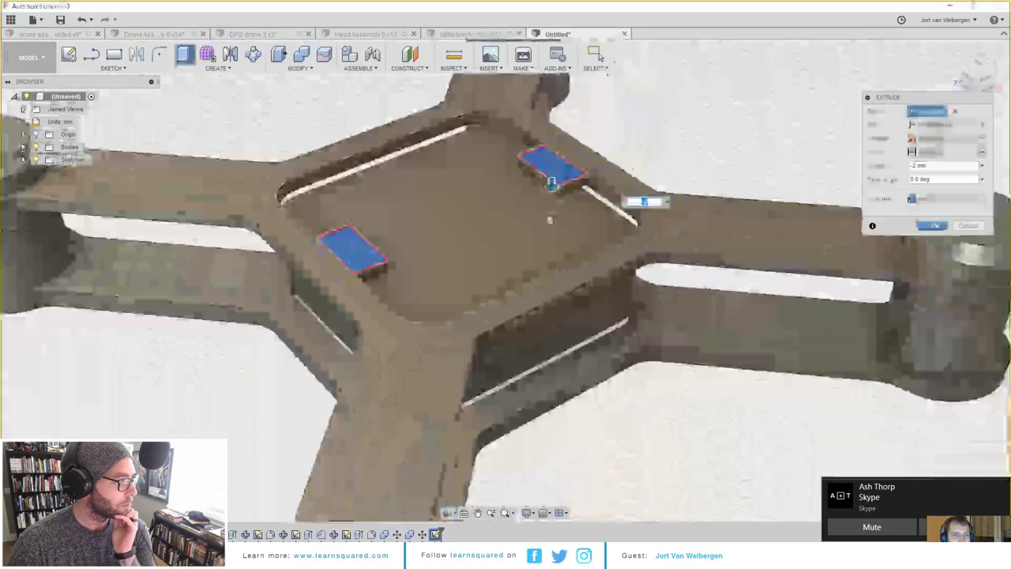
left_click(933, 225)
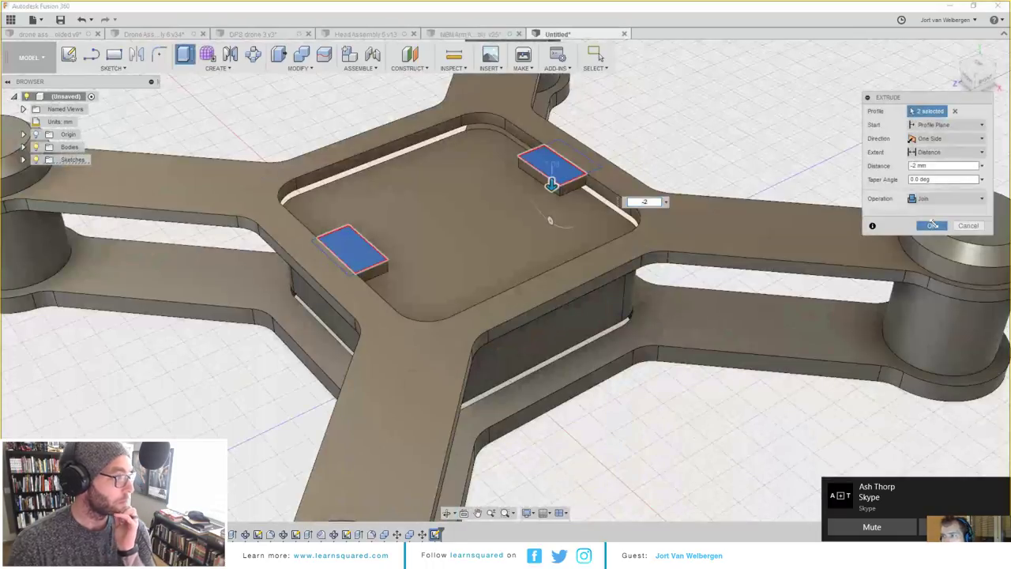
Step: Fillet the vertical corner edges of both tabs in the upper plate's opening with a 2 mm radius
middle_click_drag(515, 210, 584, 183, "shift")
key("f")
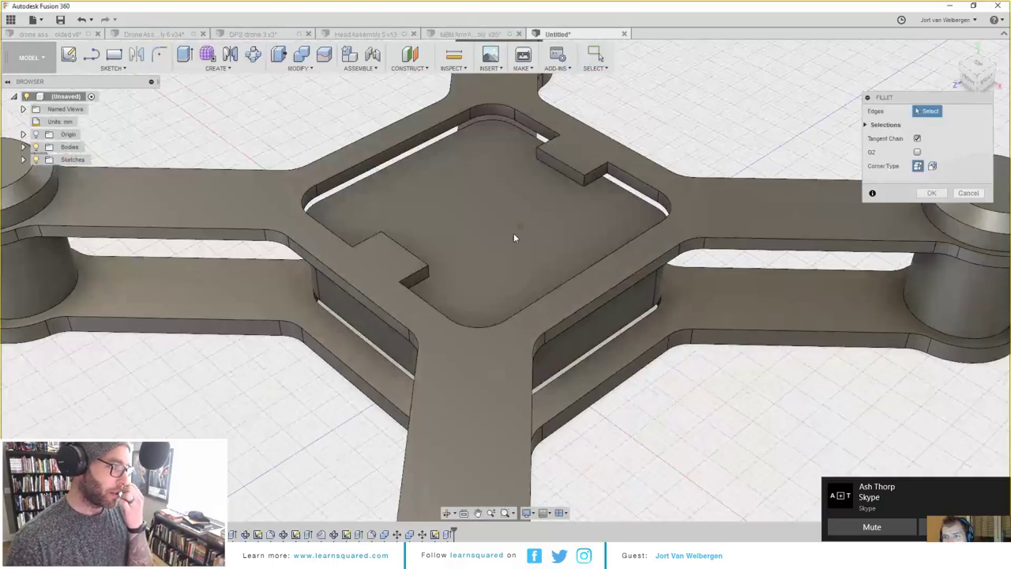
mouse_move(513, 237)
middle_mouse_down("shift")
mouse_move(538, 266)
mouse_move(510, 247)
middle_mouse_up("shift")
left_click(568, 181)
left_click(515, 166)
type("2")
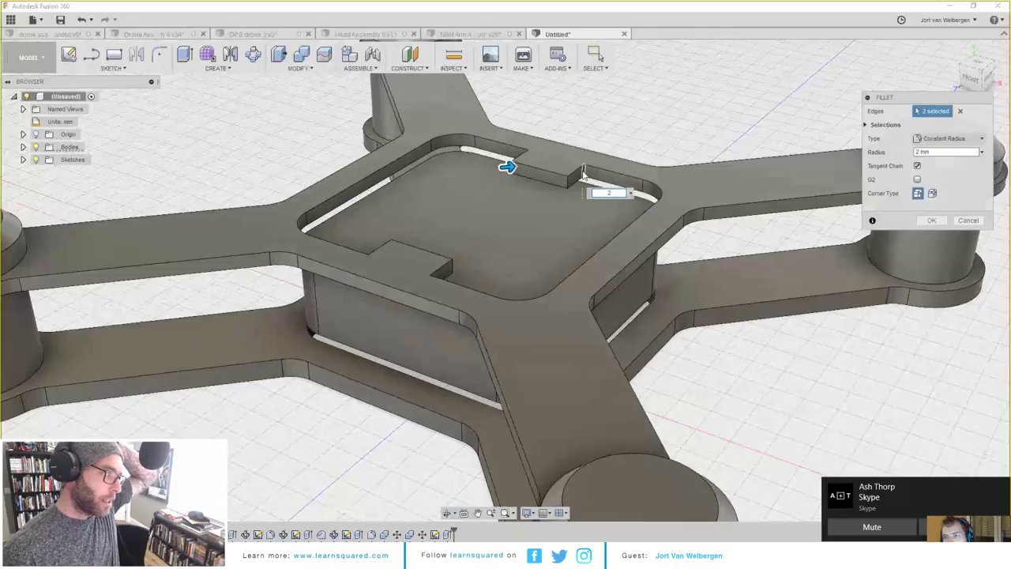
left_click(583, 173)
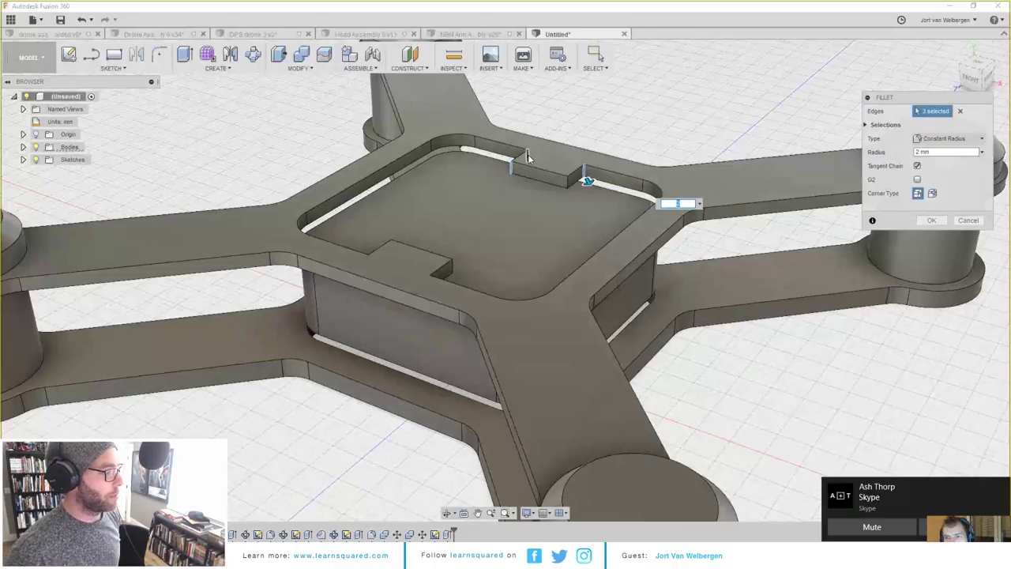
left_click(528, 157)
left_click(451, 267)
left_click(431, 281)
left_click(392, 248)
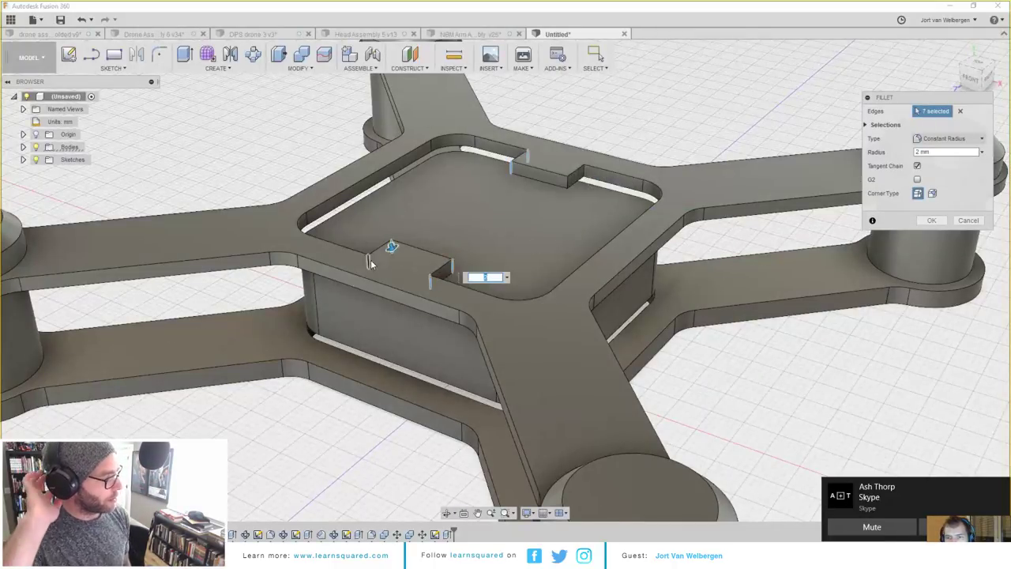
left_click(369, 264)
scroll(388, 265, "down", 3)
middle_click_drag(464, 203, 479, 166, "shift")
key("Return")
Step: Move the upper plate's top face downward to make the plate thinner
scroll(480, 204, "down", 4)
middle_click_drag(483, 221, 357, 236, "shift")
scroll(470, 222, "up", 5)
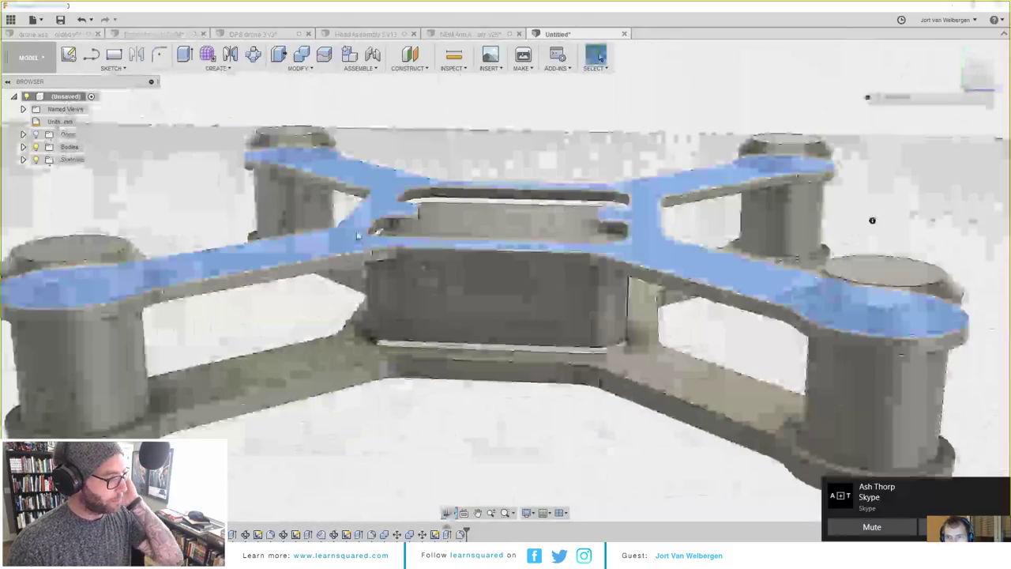
key("e")
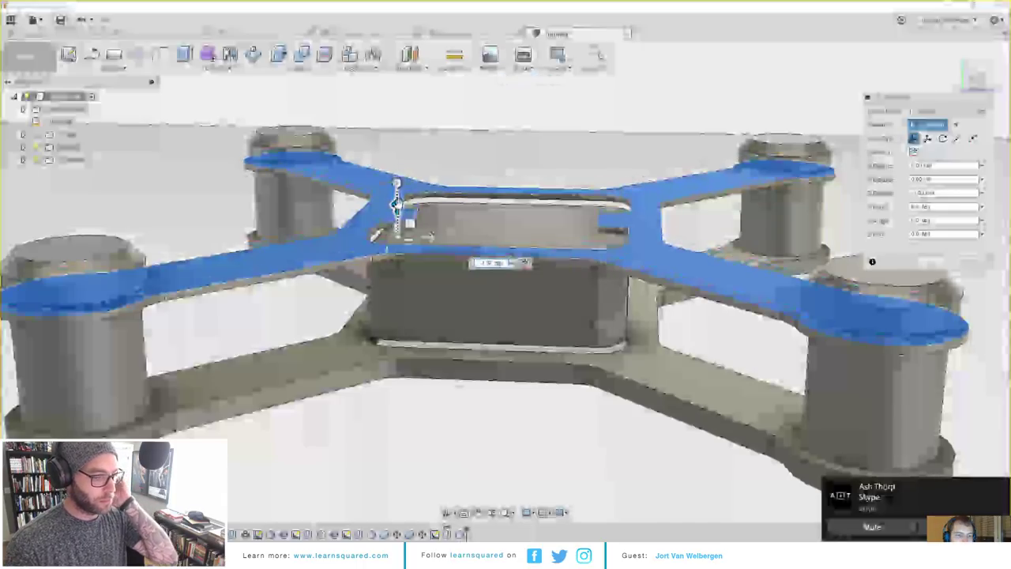
key("Escape")
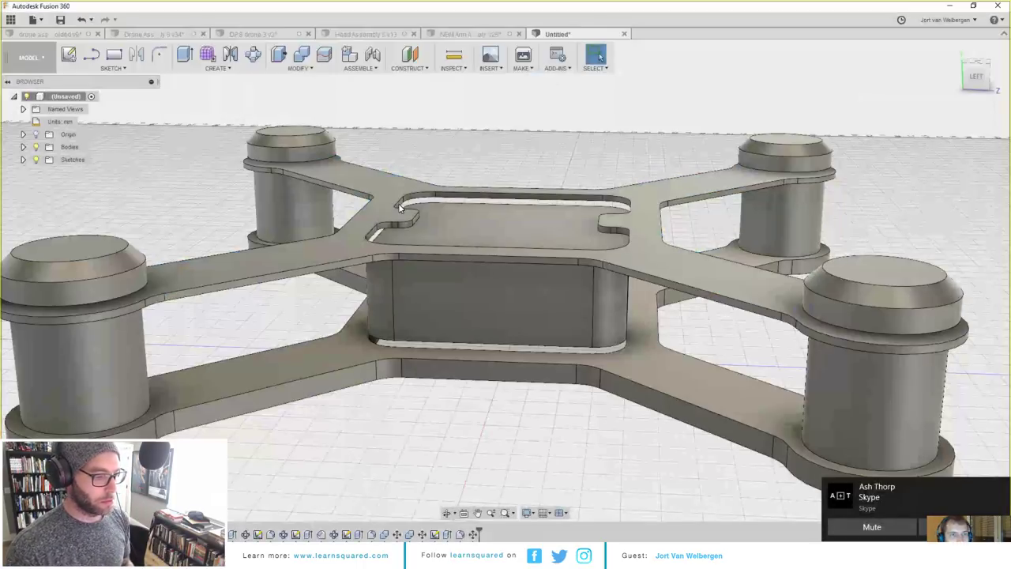
Step: Move the lower plate's underside face upward to thin that plate as well
middle_click_drag(328, 294, 366, 355, "shift")
left_click(366, 355)
key("m")
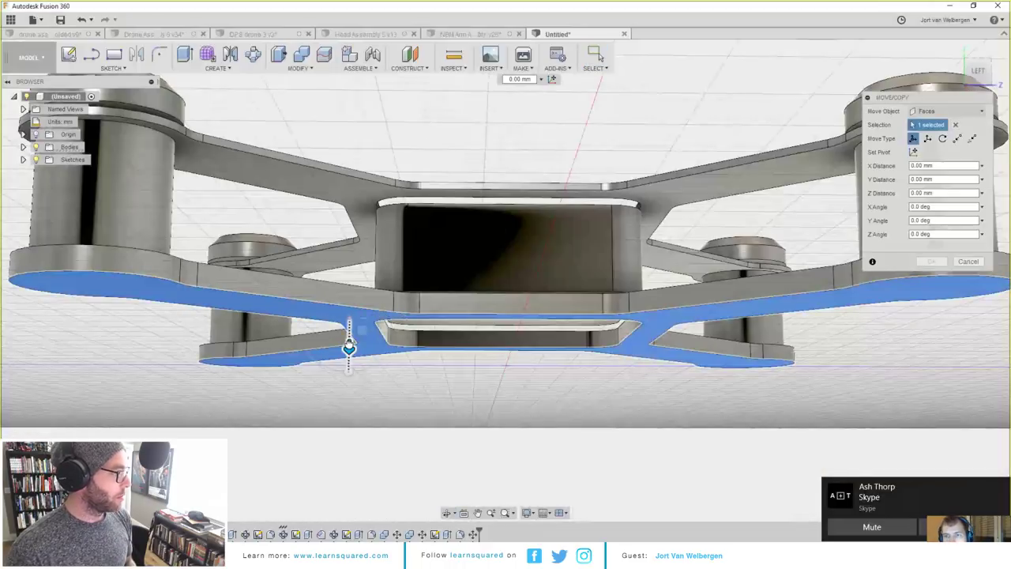
key("Escape")
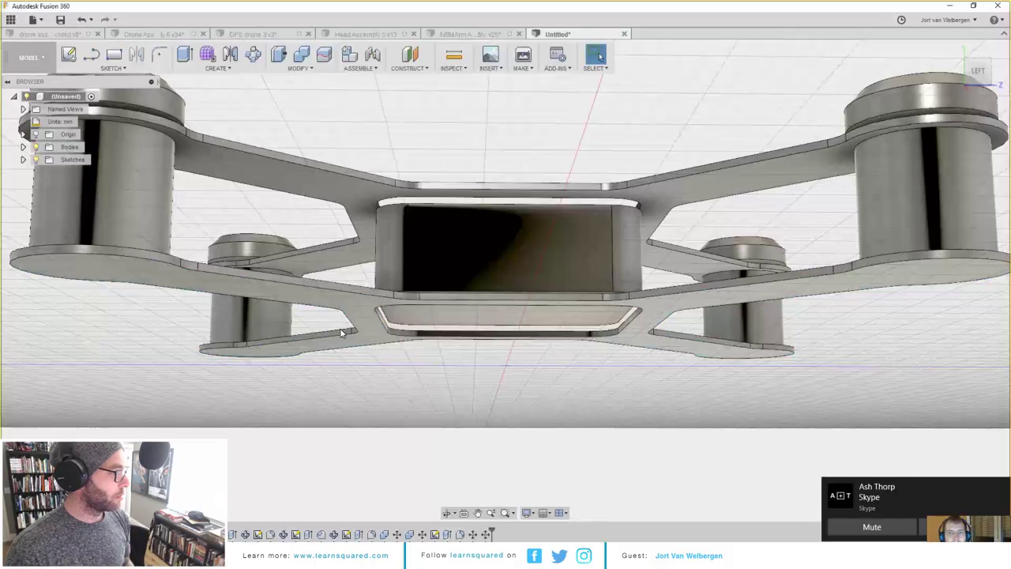
middle_click_drag(344, 302, 288, 187, "shift")
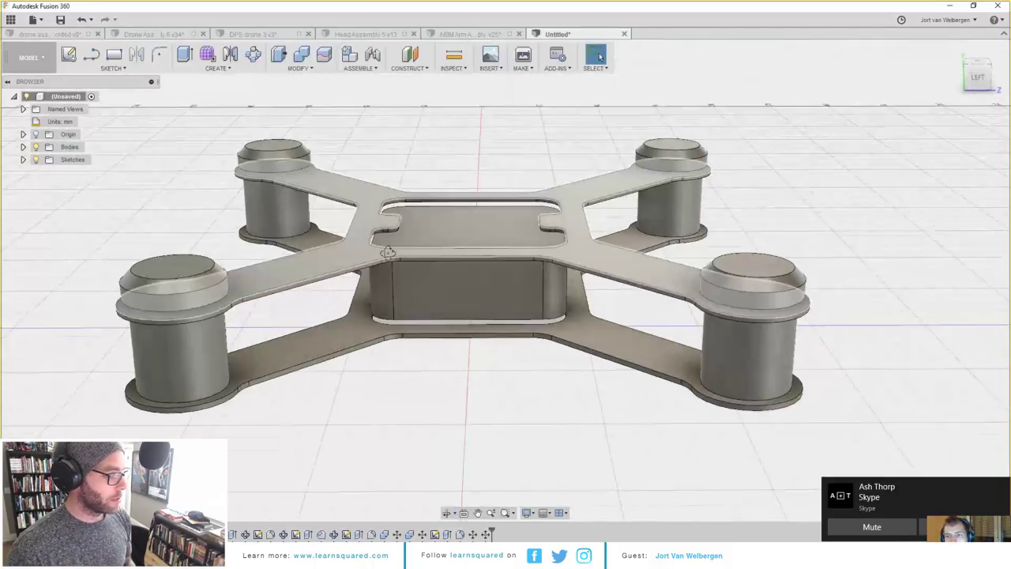
middle_click_drag(388, 252, 197, 268, "shift")
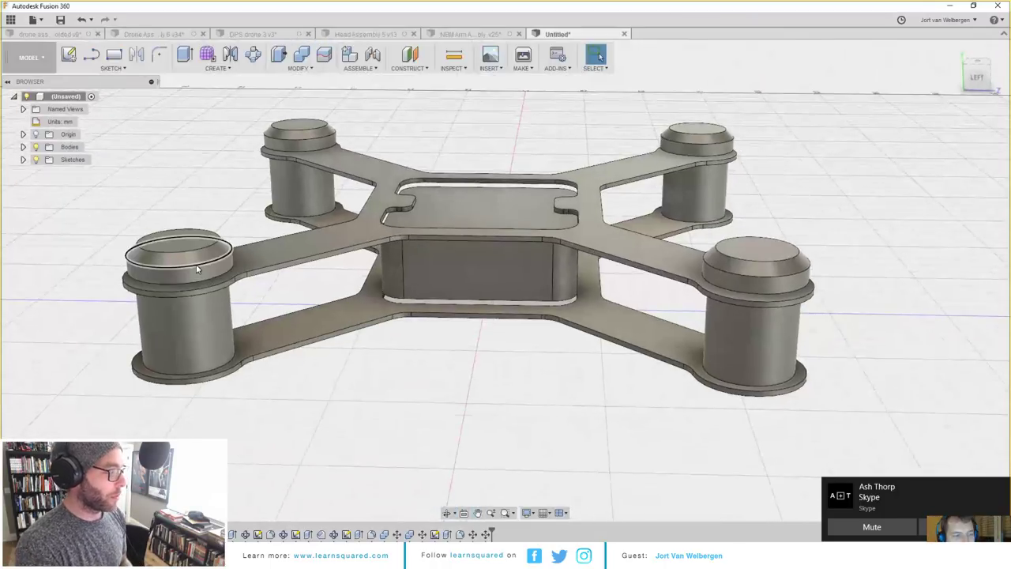
mouse_move(195, 263)
middle_mouse_down("shift")
mouse_move(197, 237)
mouse_move(203, 276)
mouse_move(191, 282)
middle_mouse_up("shift")
scroll(191, 282, "up", 3)
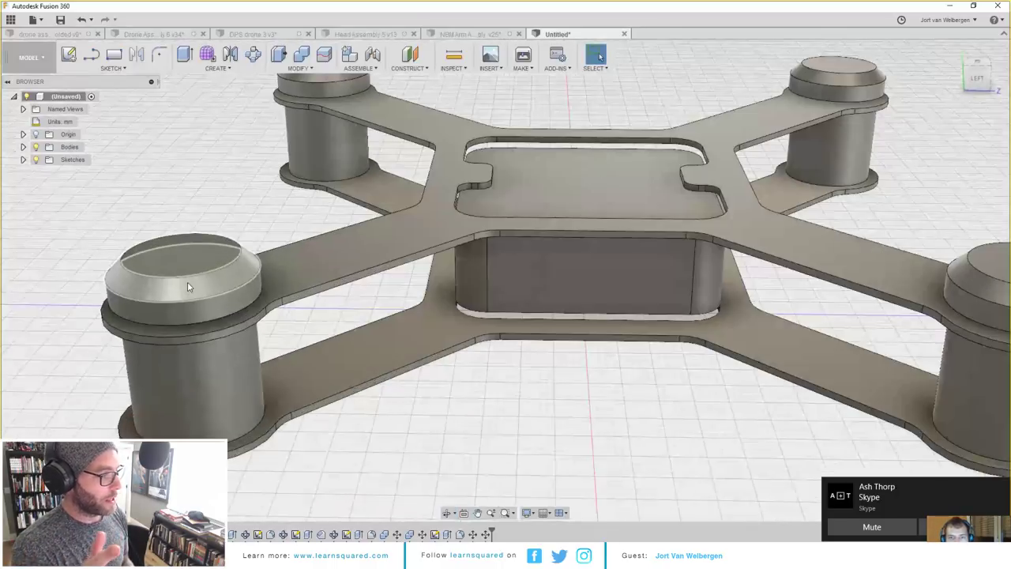
scroll(189, 283, "down", 5)
scroll(189, 284, "up", 2)
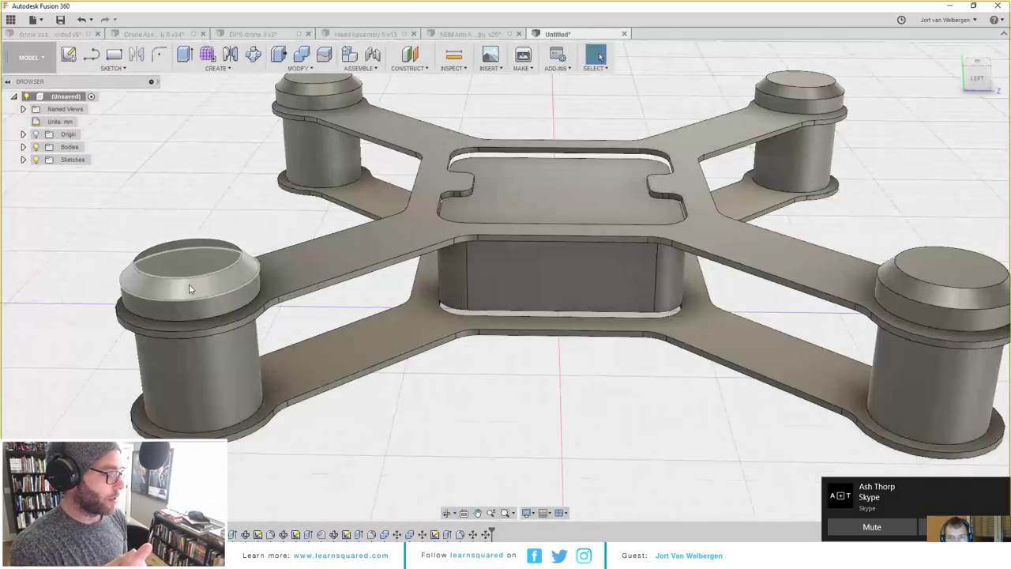
scroll(237, 322, "up", 4)
scroll(247, 321, "down", 5)
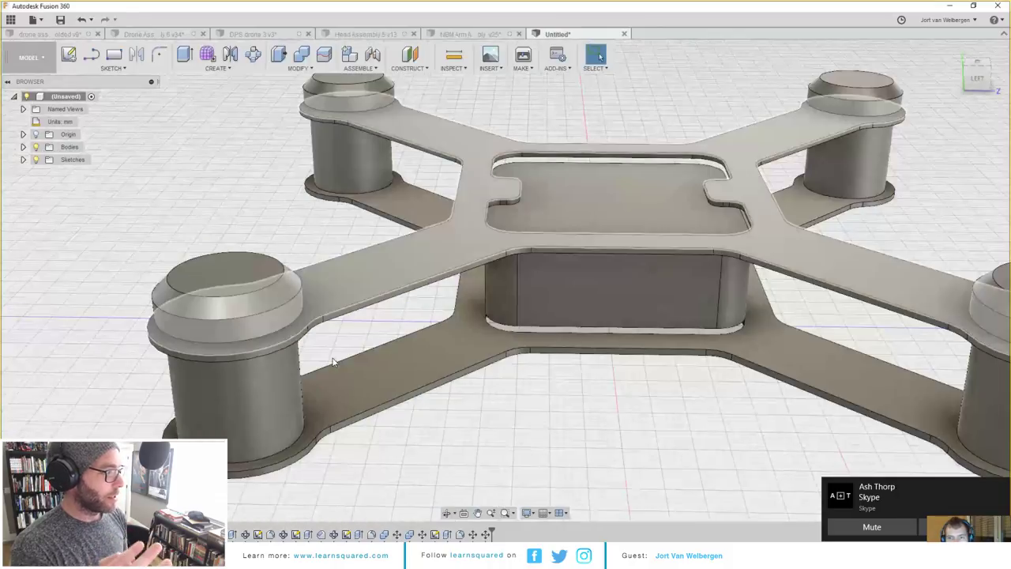
middle_click_drag(225, 337, 240, 322, "shift")
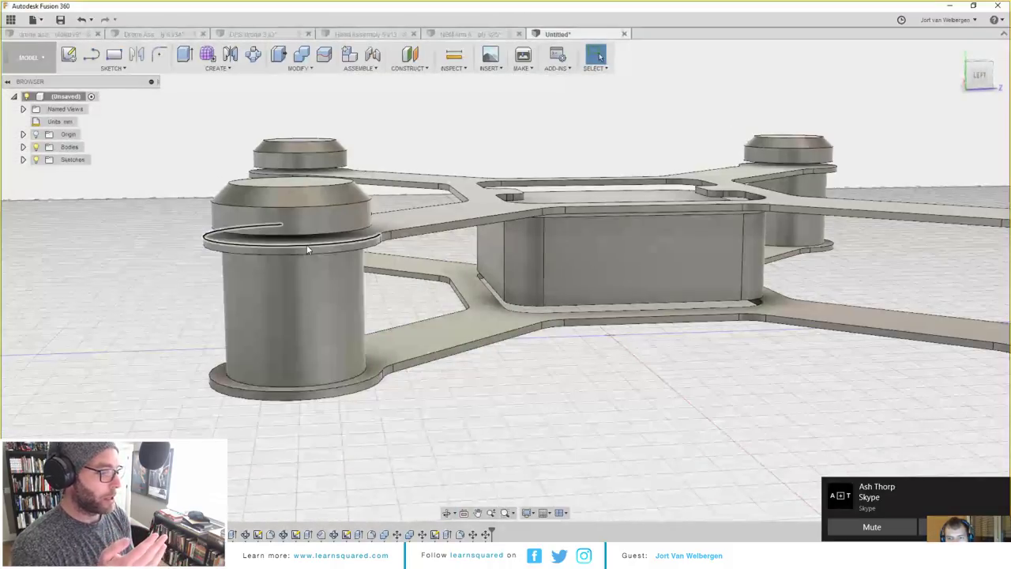
Step: Trace the round motor caps back to their source extrusion and check its settings
right_click(341, 219)
left_click(326, 304)
middle_click_drag(325, 306, 301, 391, "shift")
right_click(301, 390)
left_click(304, 390)
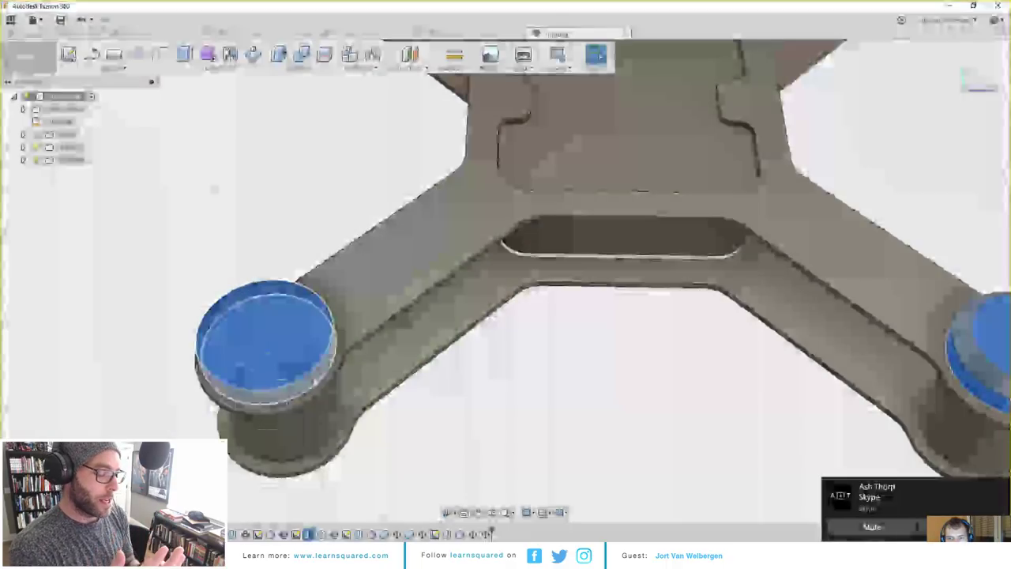
left_click(314, 373)
right_click(313, 377)
left_click(290, 481)
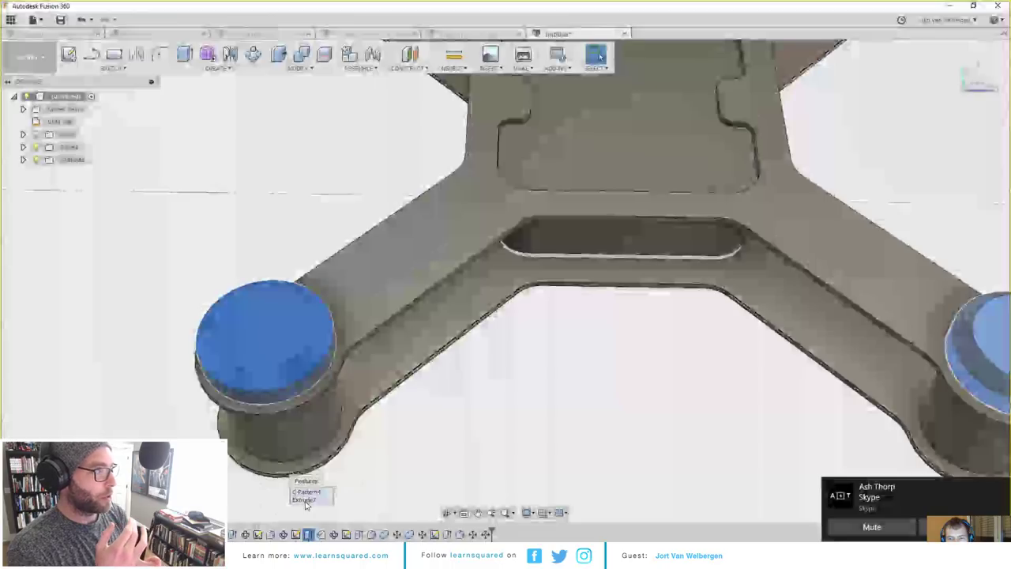
double_click(306, 501)
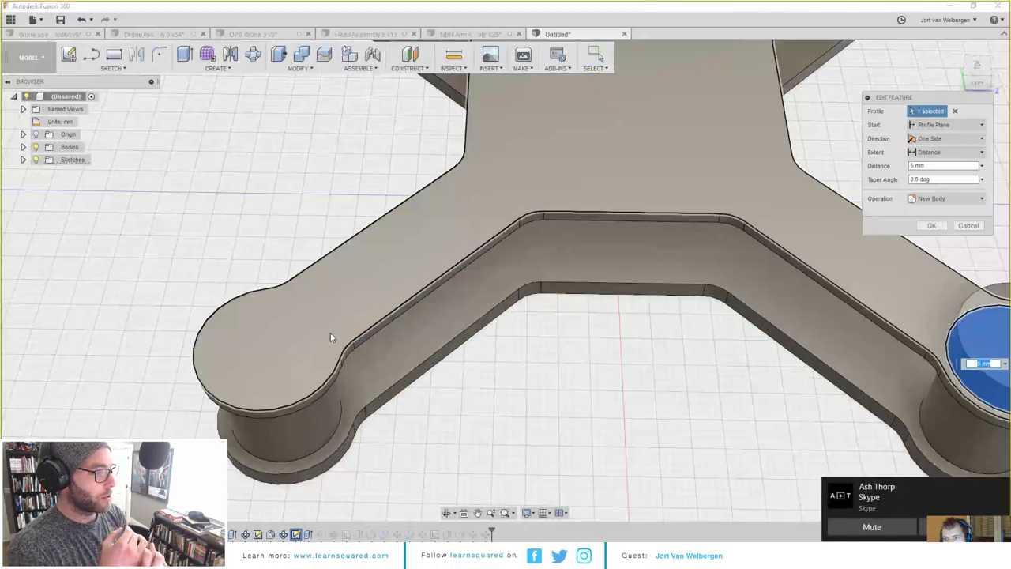
scroll(382, 334, "down", 3)
scroll(555, 328, "up", 5)
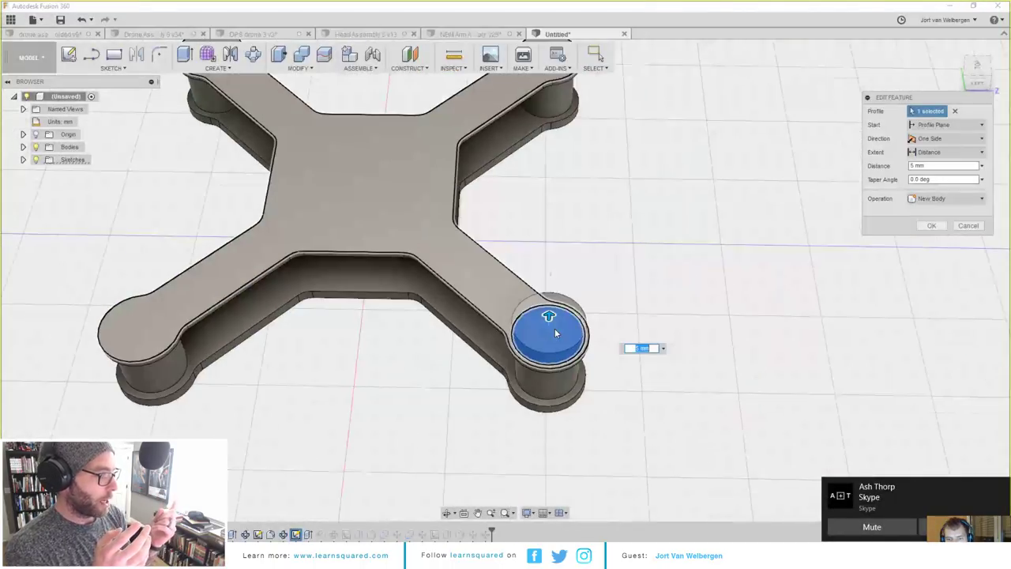
key("Return")
Step: Edit the motor cap's base sketch and set the circle's diameter to 10 mm
middle_click_drag(543, 369, 607, 383, "shift")
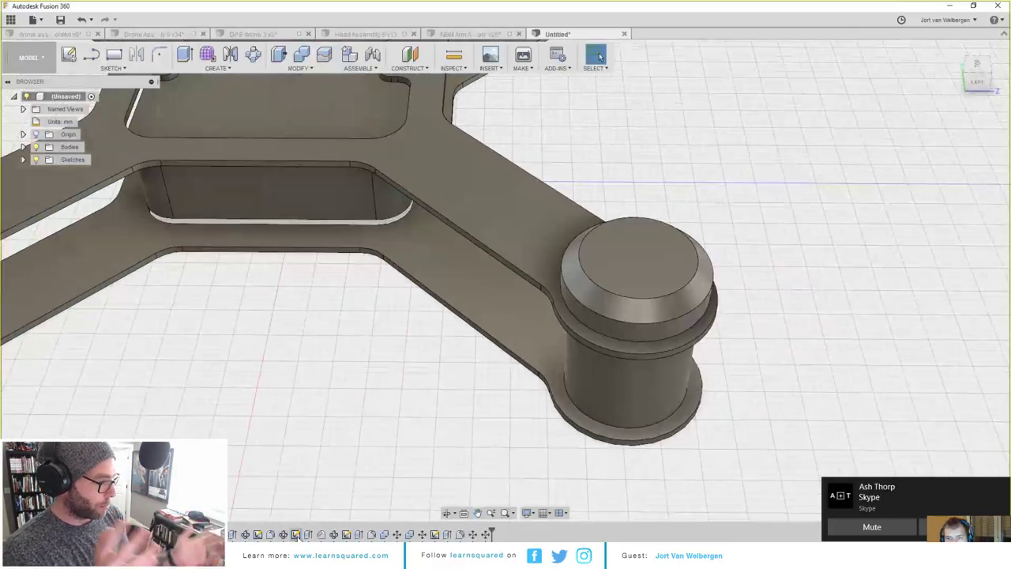
double_click(296, 534)
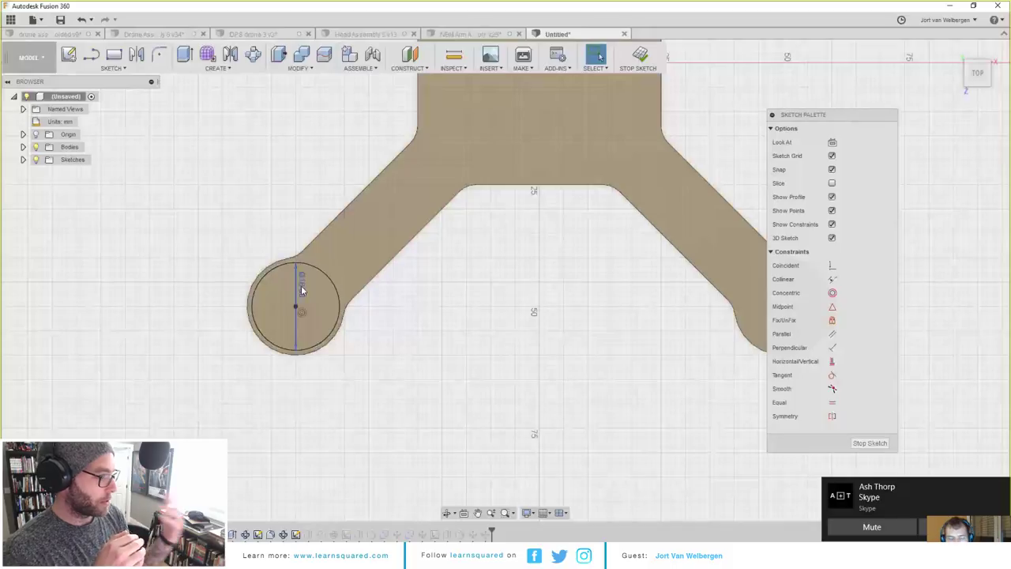
double_click(301, 286)
type("10")
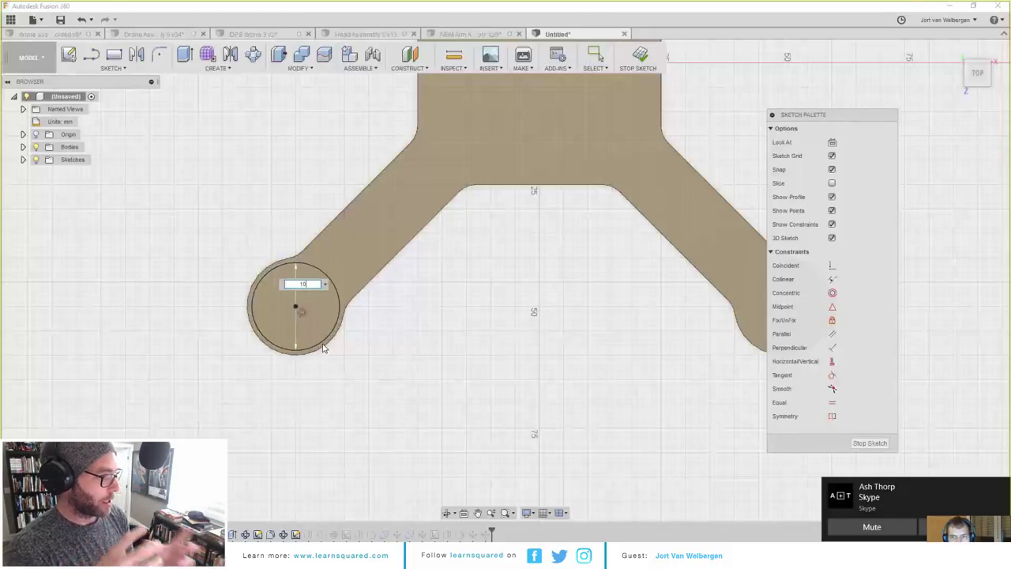
key("Return")
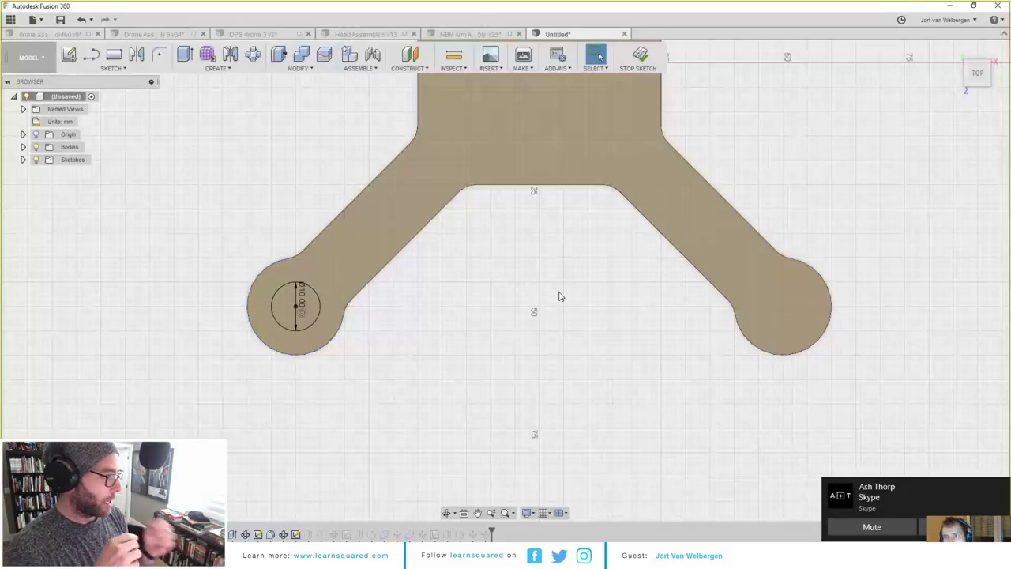
mouse_move(471, 275)
middle_mouse_down("shift")
mouse_move(564, 282)
mouse_move(536, 233)
mouse_move(445, 256)
mouse_move(519, 296)
mouse_move(463, 327)
mouse_move(391, 346)
mouse_move(388, 332)
middle_mouse_up("shift")
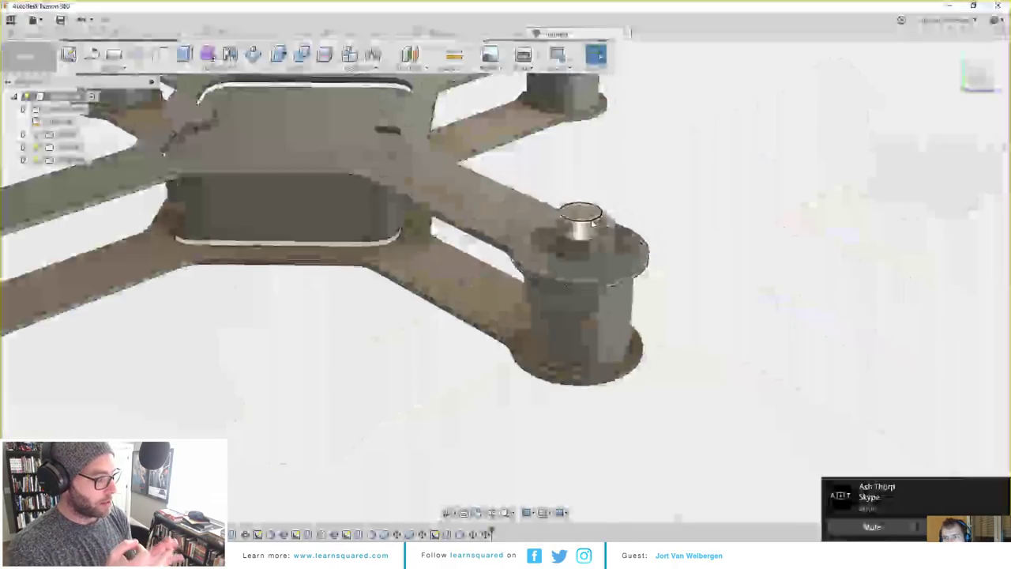
scroll(589, 225, "down", 3)
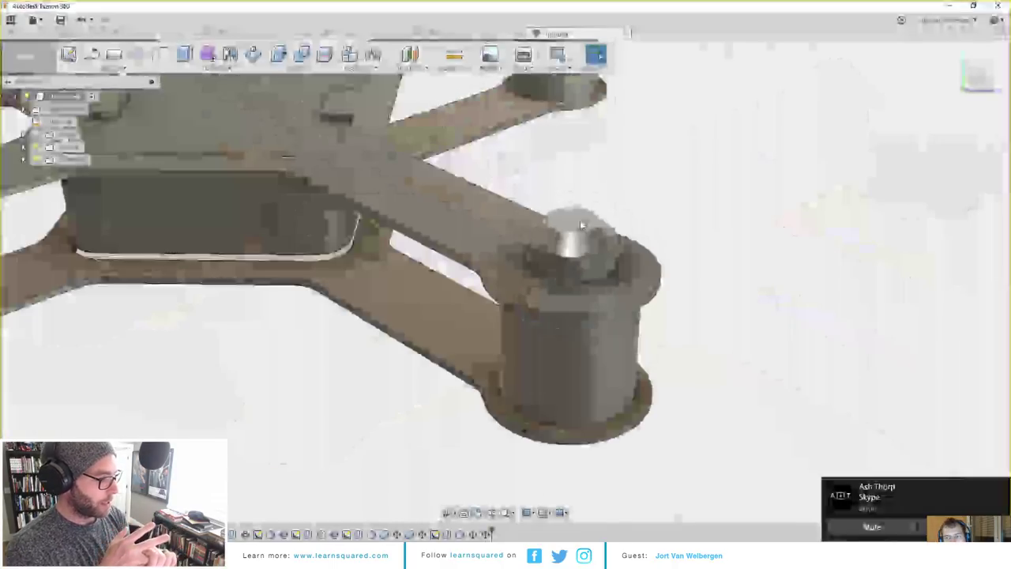
scroll(567, 279, "down", 3)
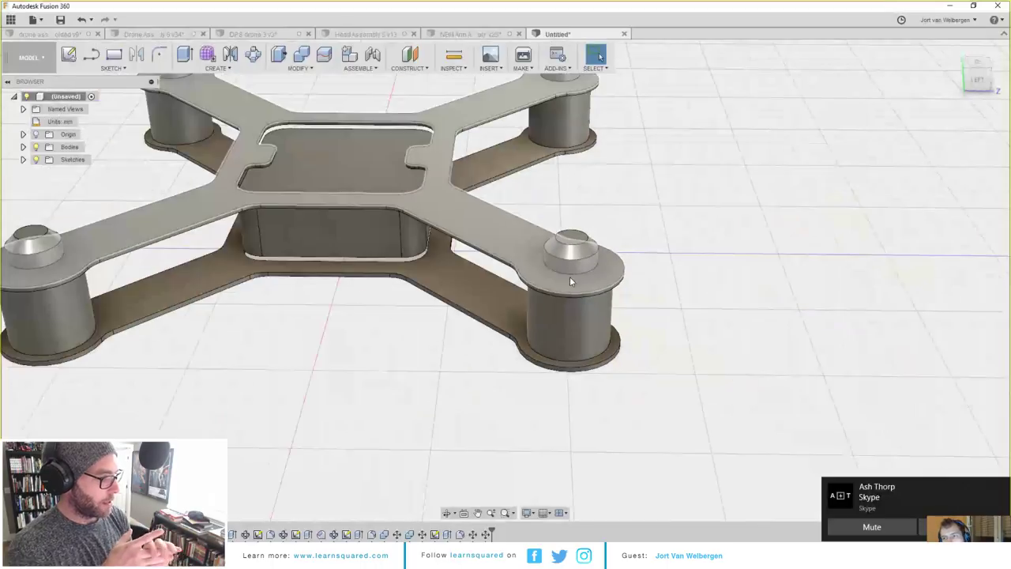
scroll(570, 278, "down", 4)
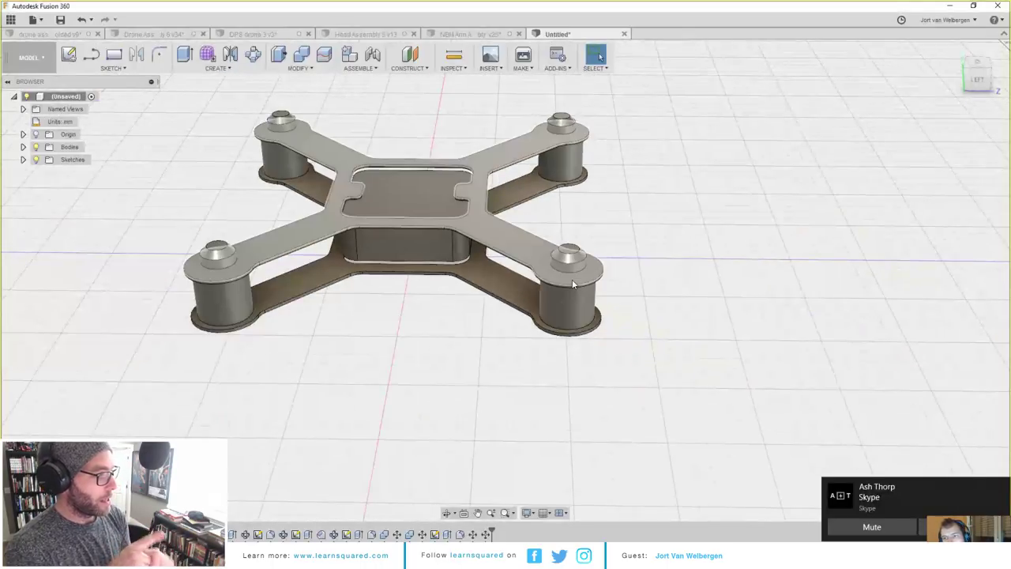
Step: Sketch a circle on the upper plate's top face, concentric with one motor cap and slightly smaller than the rounded arm end
left_click(573, 281)
key("c")
scroll(561, 284, "up", 8)
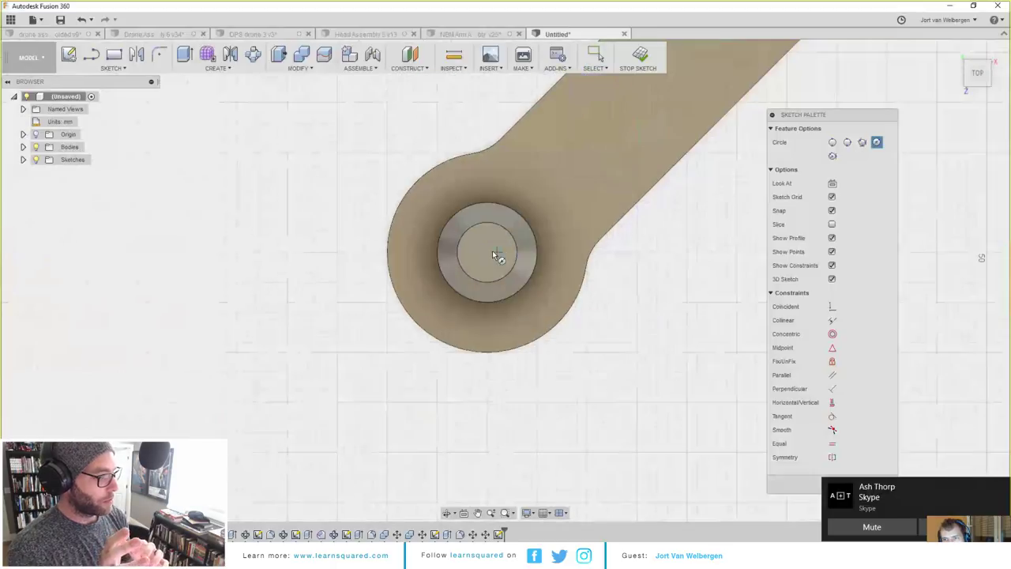
left_click(486, 252)
scroll(487, 194, "up", 2)
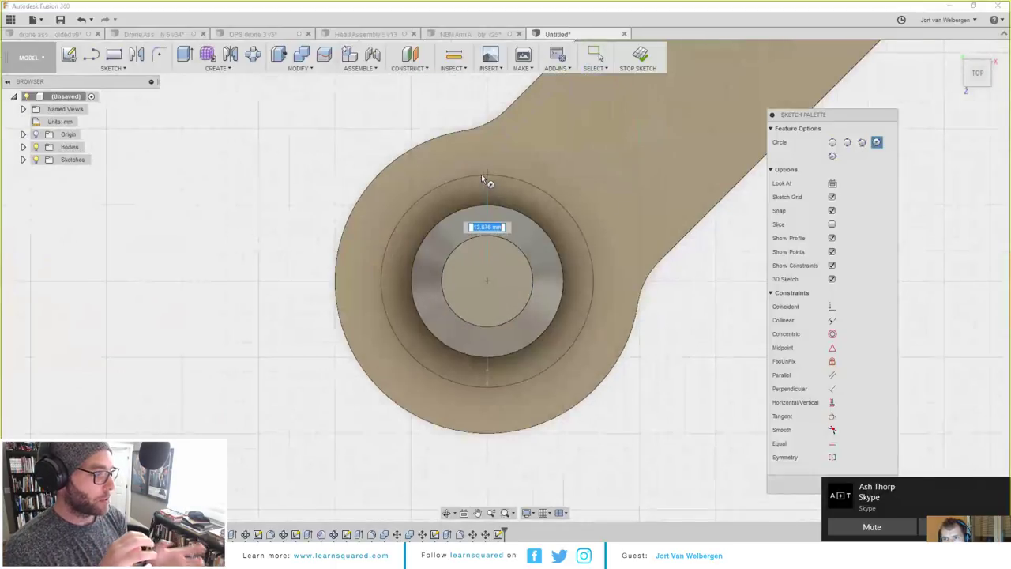
left_click(362, 281)
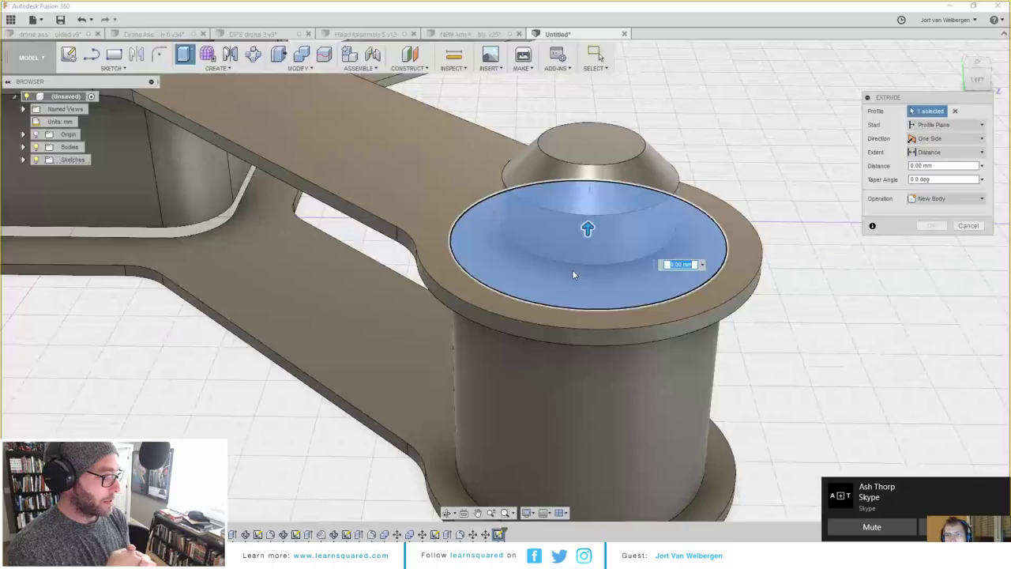
Step: Extrude the circle around the motor cap 2 mm upward as a new body
scroll(569, 271, "down", 4)
type("4")
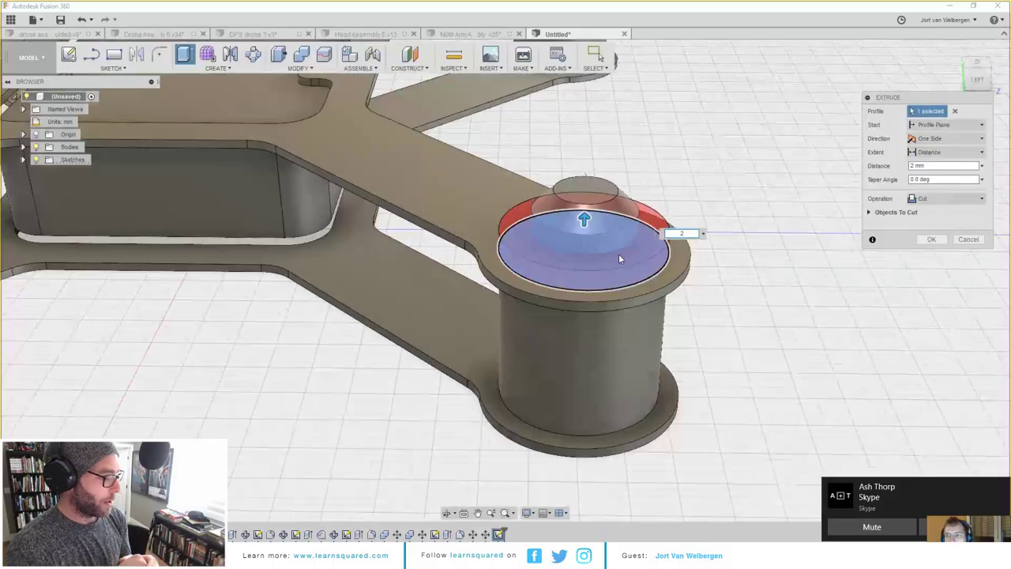
scroll(620, 255, "down", 2)
left_click(947, 198)
left_click(937, 252)
left_click(932, 226)
Step: Circular-pattern the disc body about the model's central vertical axis so each of the four arm ends gets one
left_click(259, 58)
left_click(652, 244)
scroll(654, 243, "down", 5)
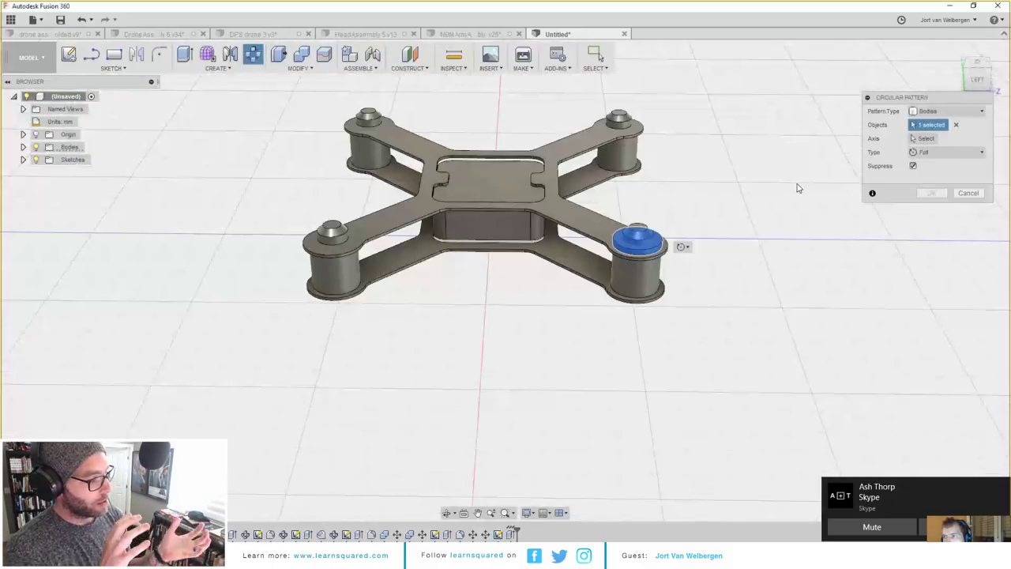
left_click(927, 139)
middle_click_drag(542, 230, 489, 188, "shift")
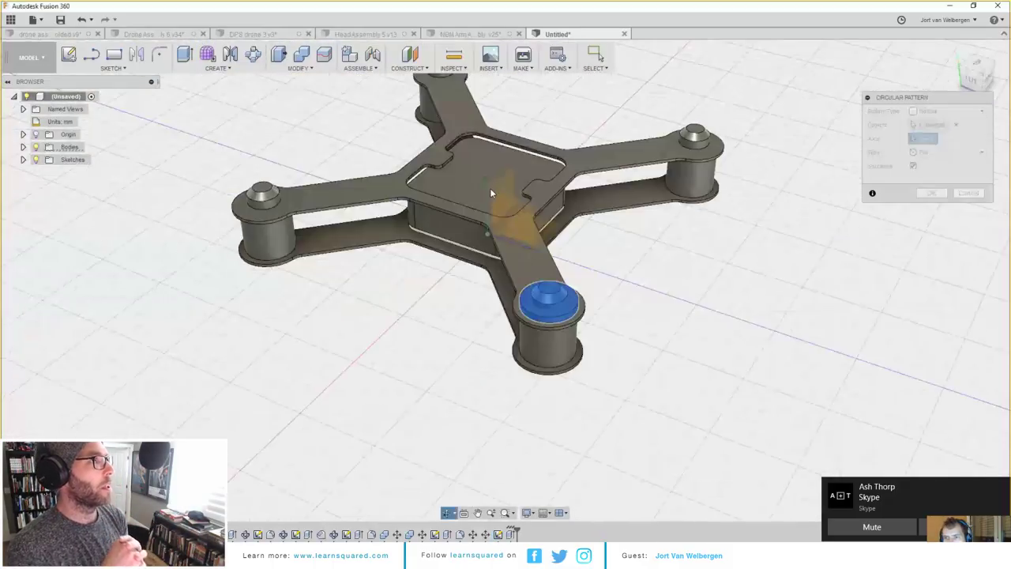
left_click(486, 194)
key("Return")
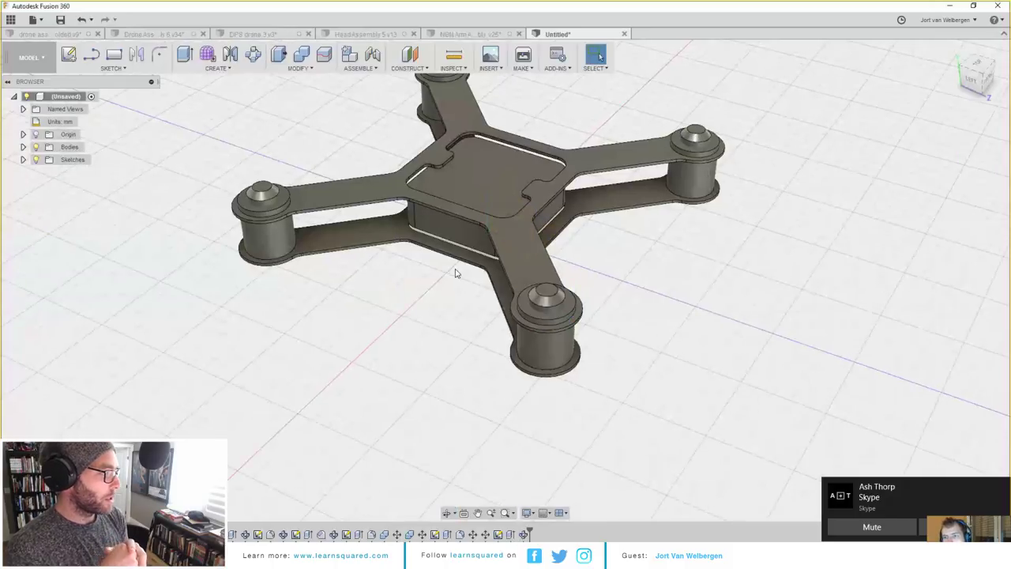
middle_click_drag(455, 273, 444, 133, "shift")
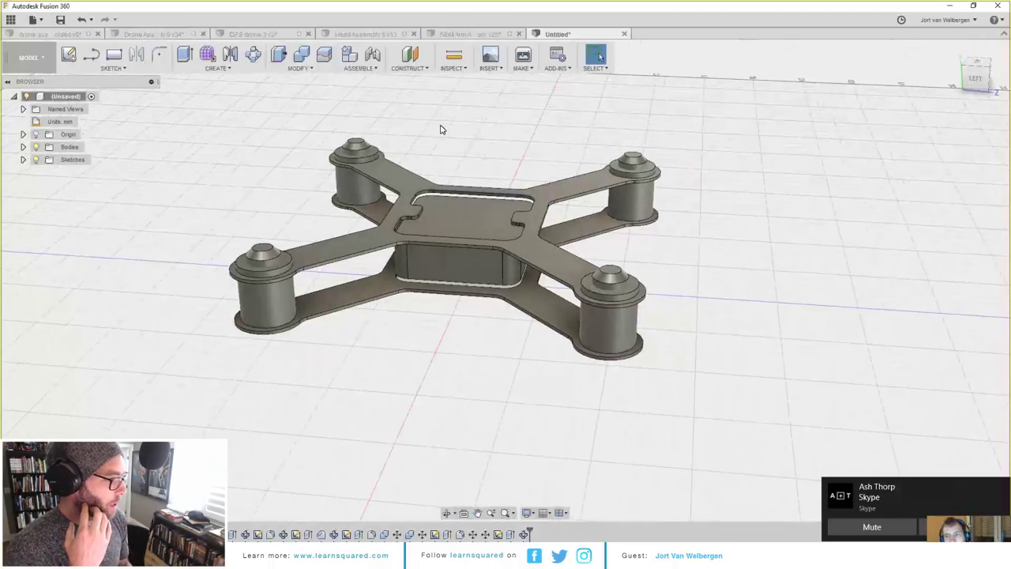
Step: Set the motor cap's height to 8 mm by press-pulling the top face of one cap
middle_click_drag(441, 129, 460, 162, "shift")
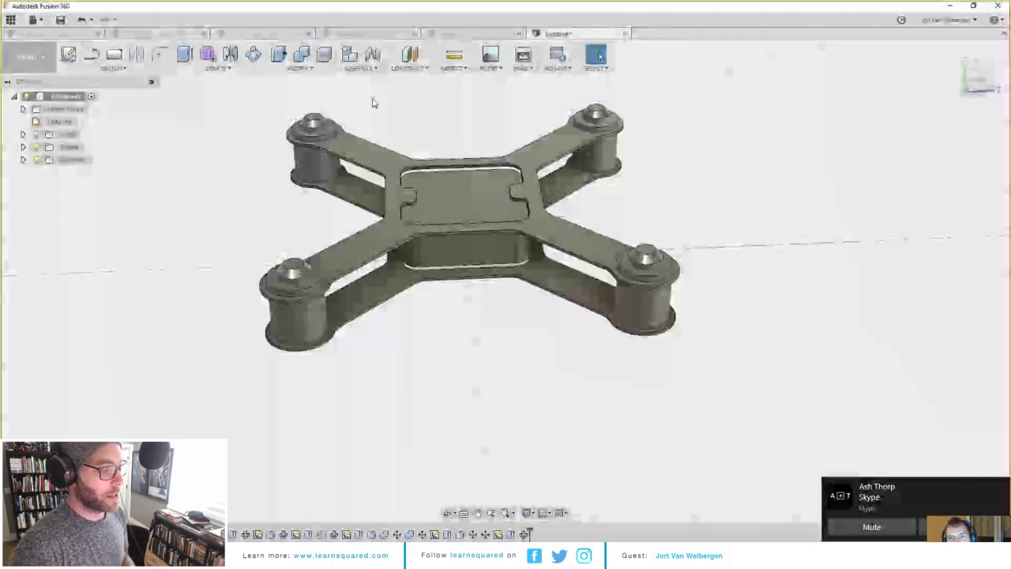
middle_click_drag(374, 102, 365, 119)
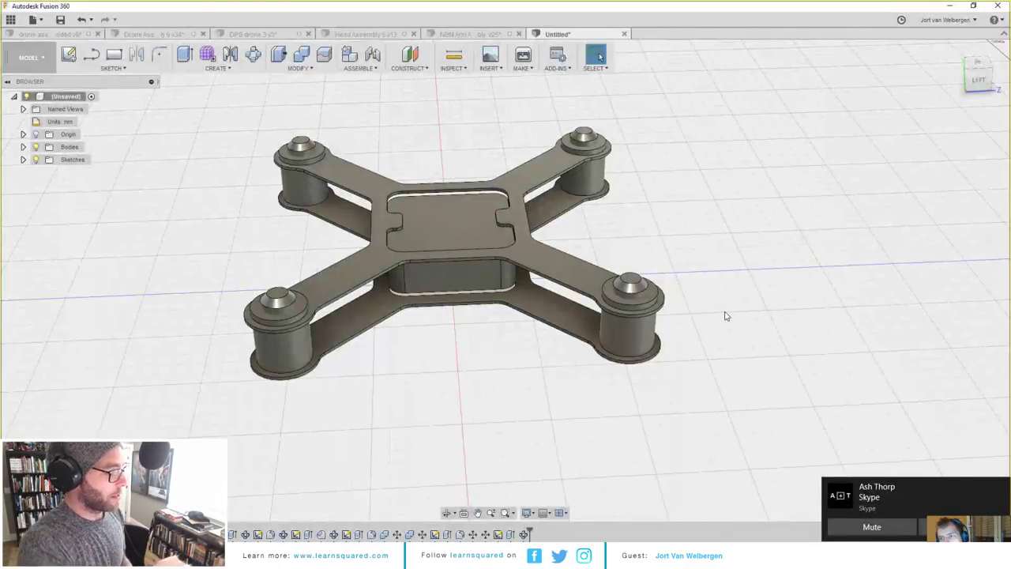
left_click(632, 284)
type("q")
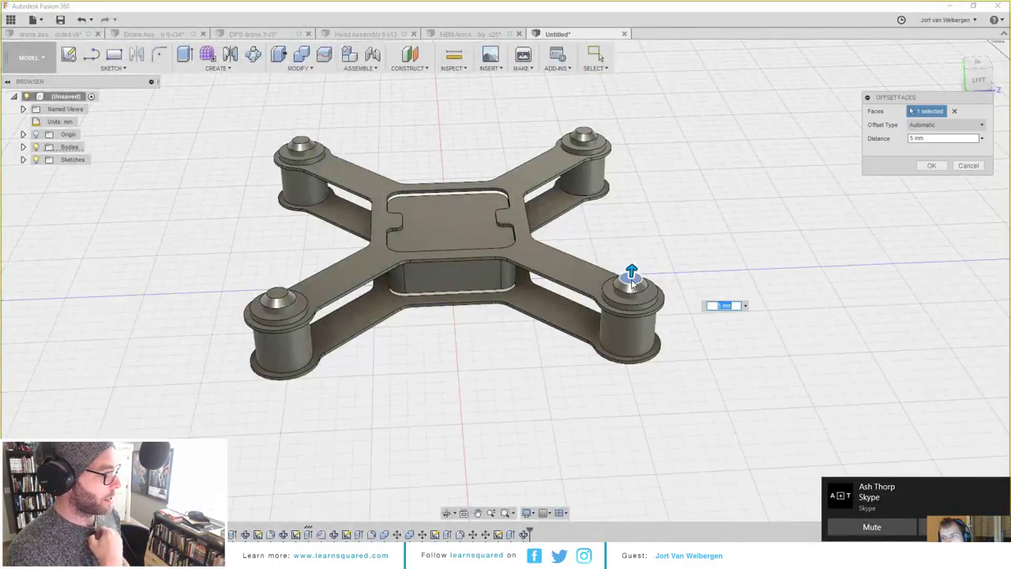
type("10")
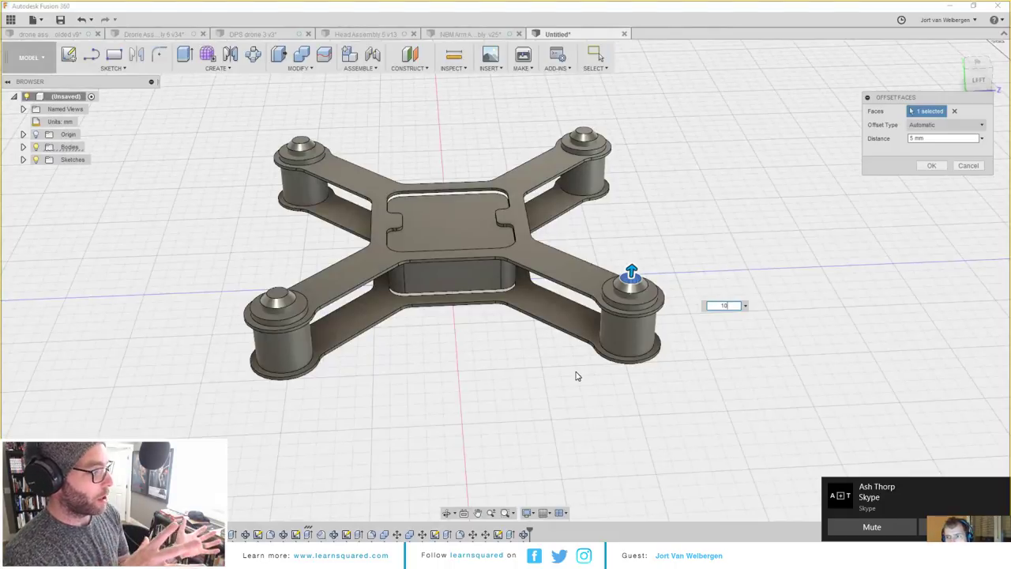
key("Return")
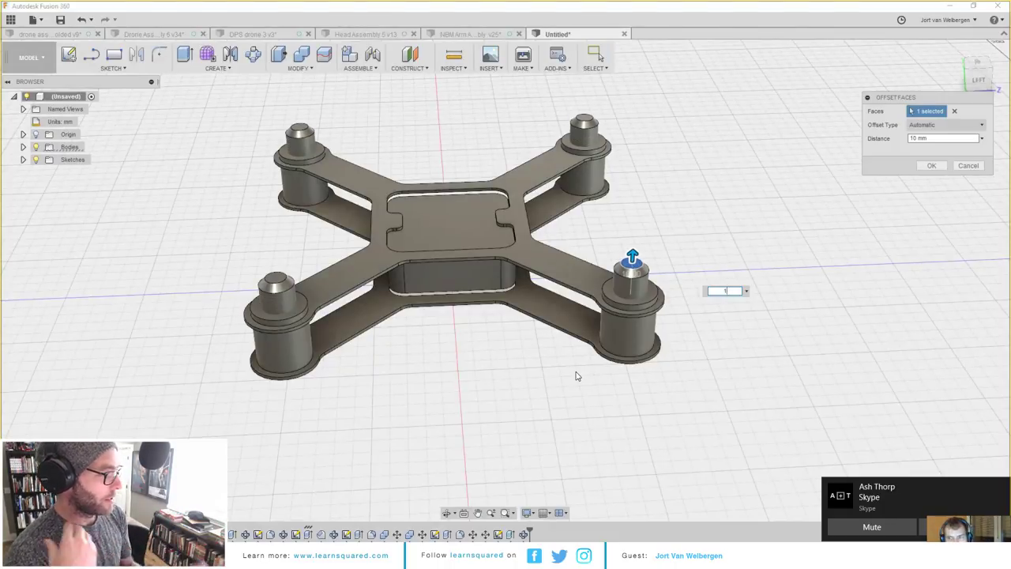
type("8")
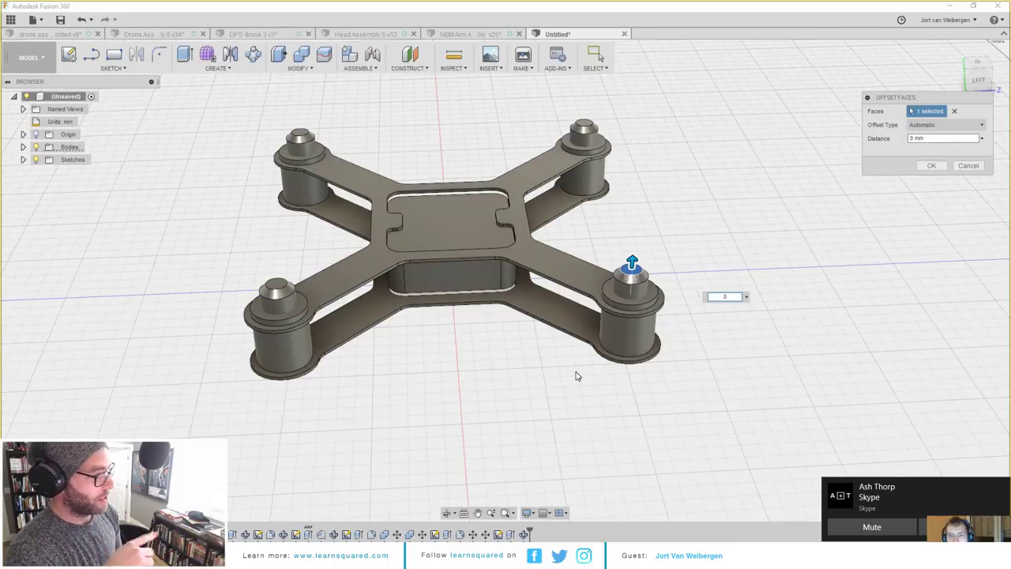
key("Return")
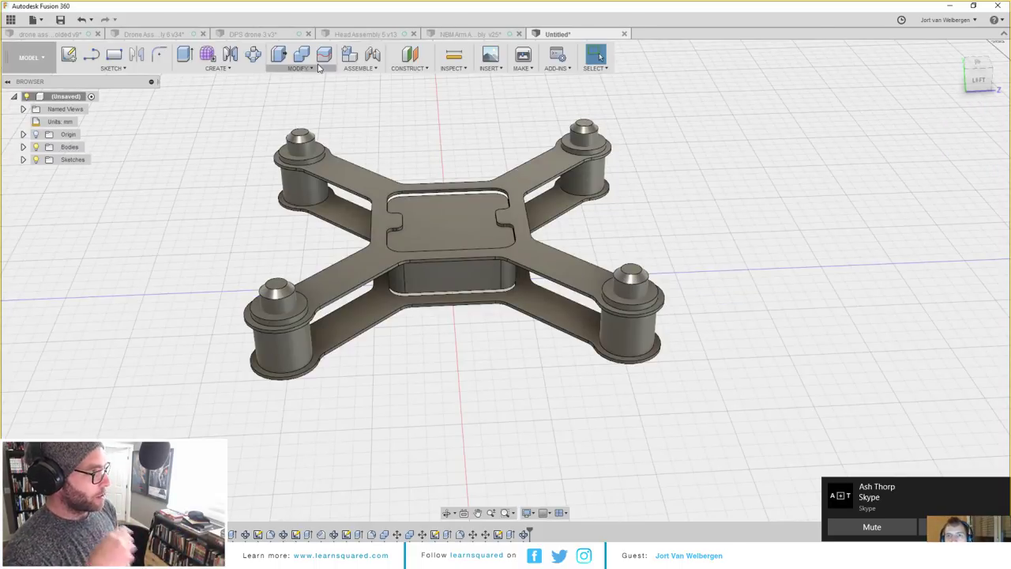
Step: Combine one motor cap with its surrounding disc as a cut, using the disc as the tool body and keeping it
left_click(301, 54)
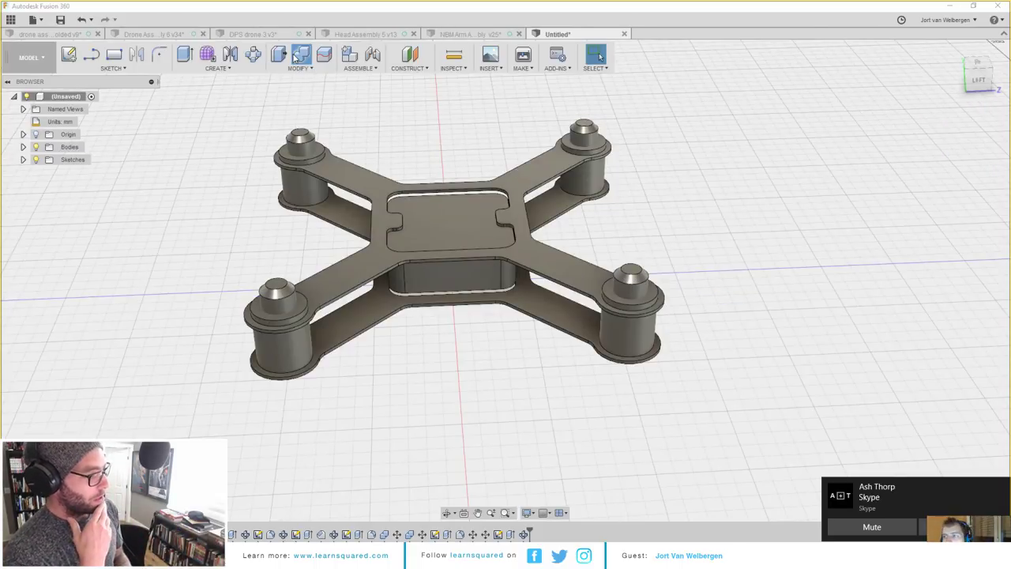
left_click(636, 279)
left_click(632, 278)
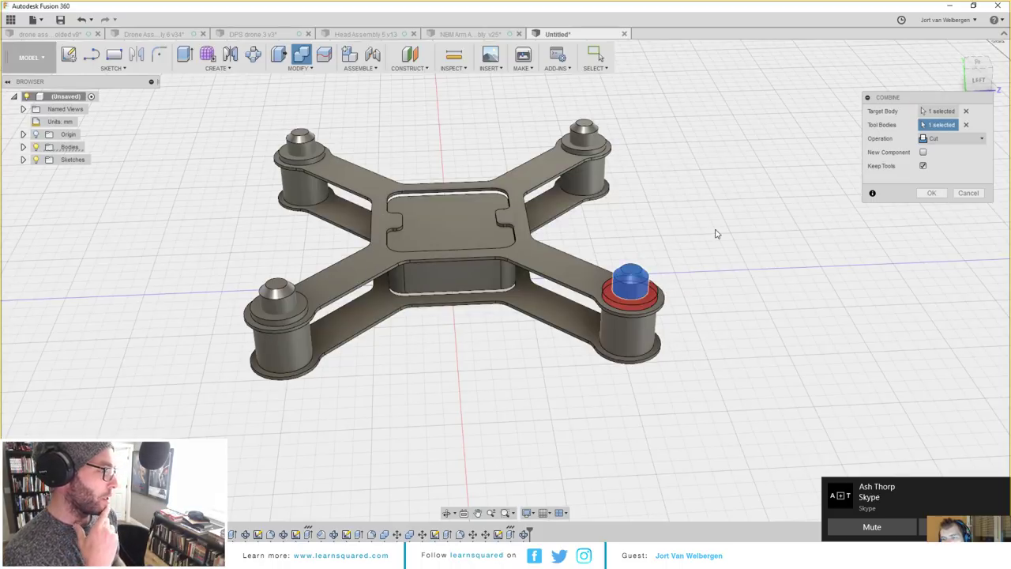
key("Return")
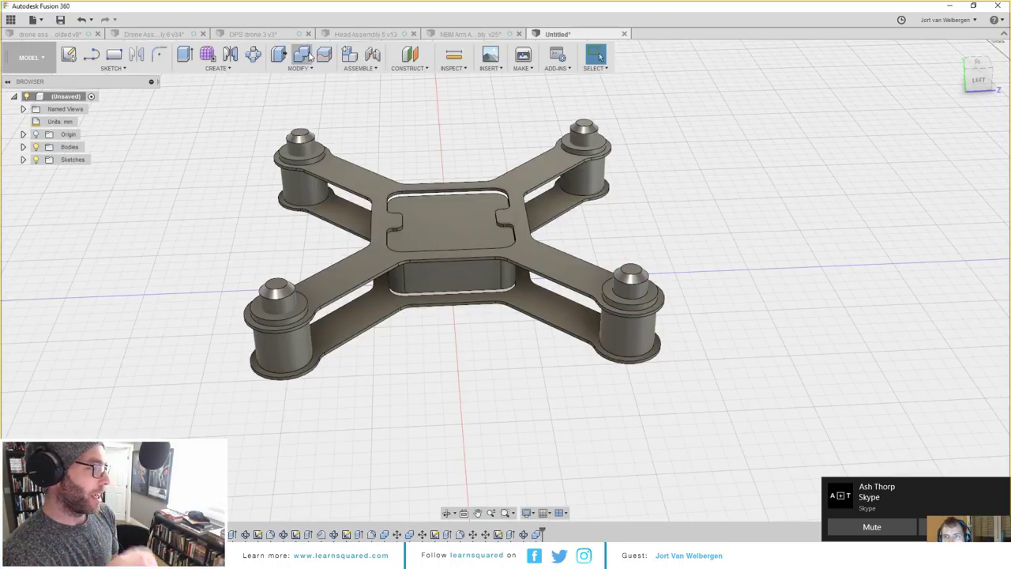
Step: Cut the other three motor caps with the discs around them, using Combine with the tool bodies kept
left_click(302, 55)
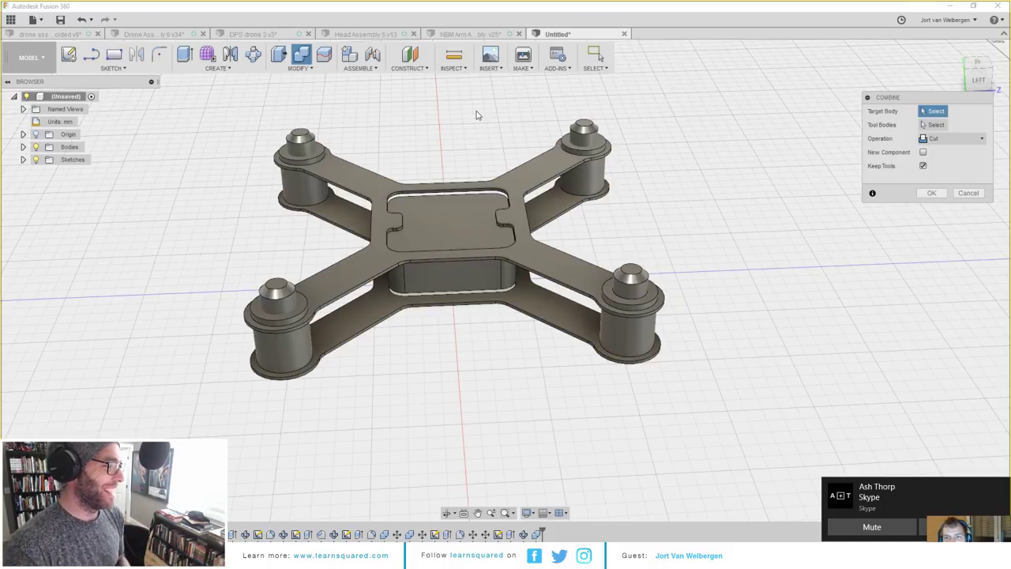
left_click(584, 132)
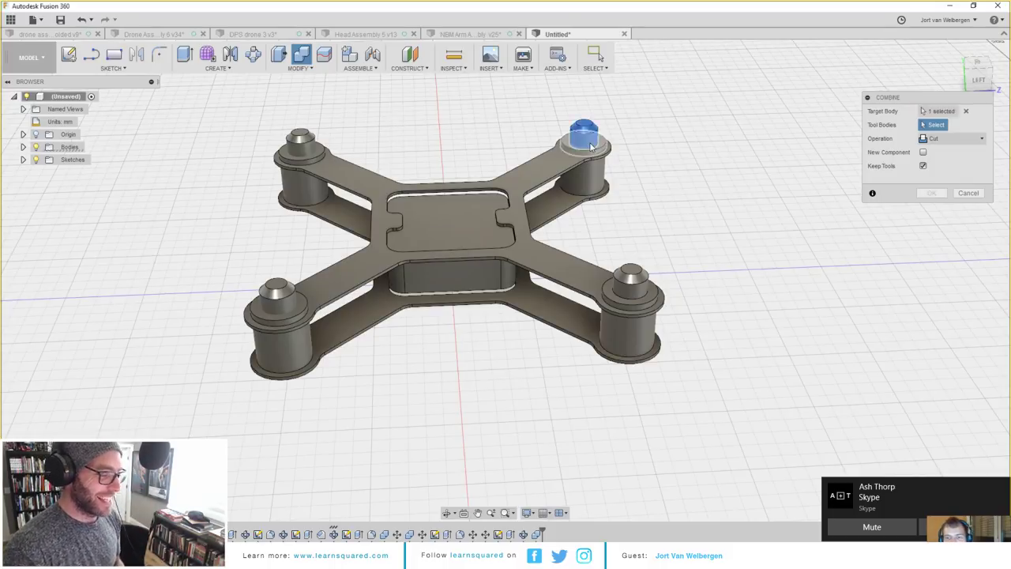
left_click(583, 175)
key("Return")
left_click(301, 55)
left_click(306, 137)
left_click(346, 171)
key("Return")
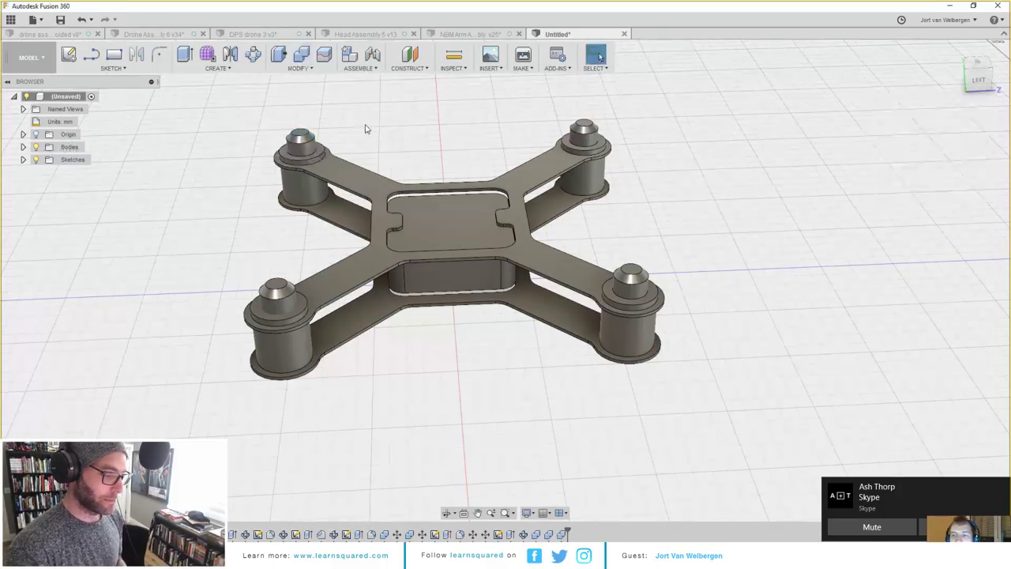
left_click(301, 54)
left_click(279, 293)
left_click(330, 279)
key("Return")
scroll(429, 217, "up", 3)
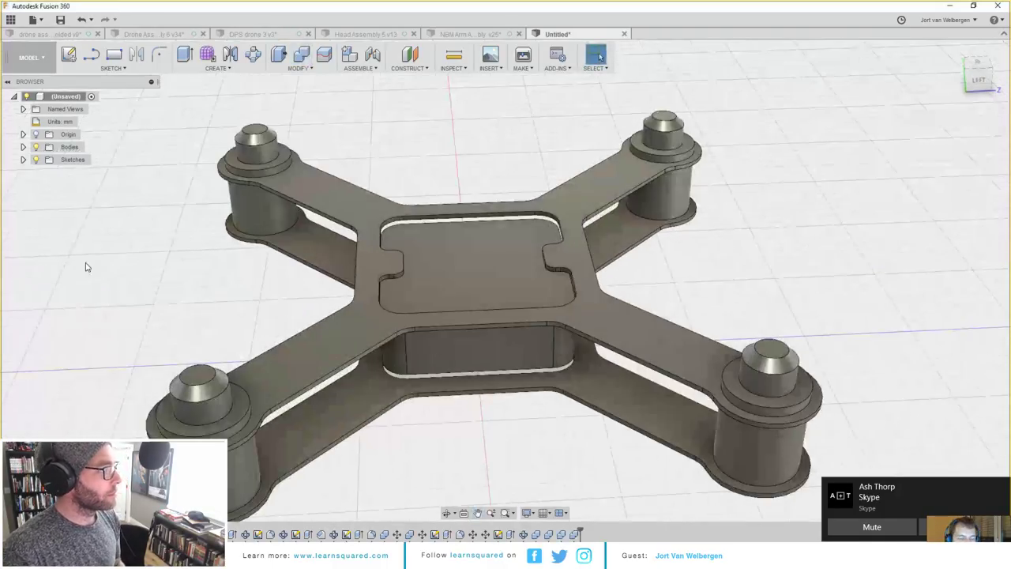
middle_click_drag(380, 303, 381, 282)
scroll(515, 221, "down", 5)
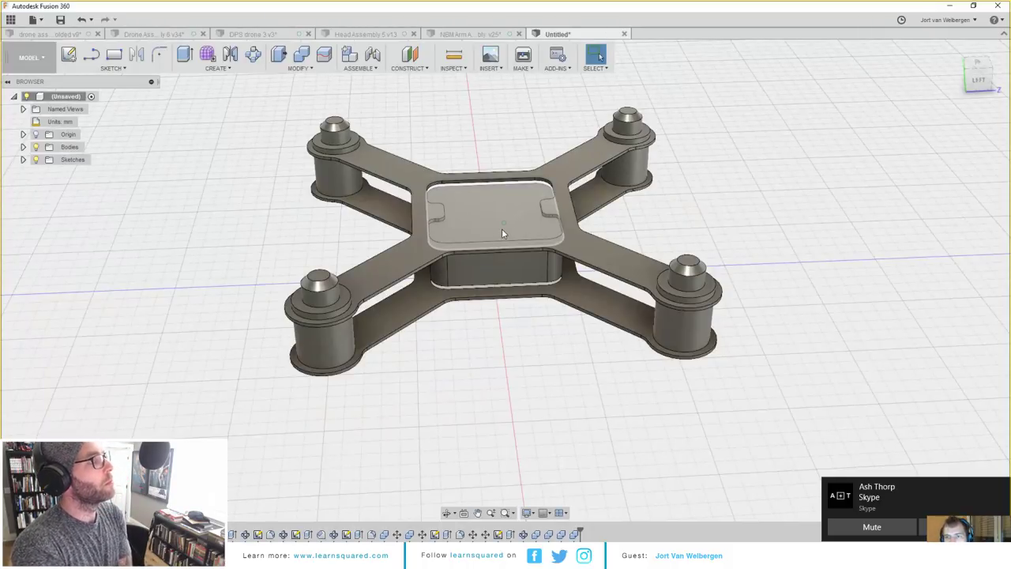
middle_click_drag(501, 229, 495, 188, "shift")
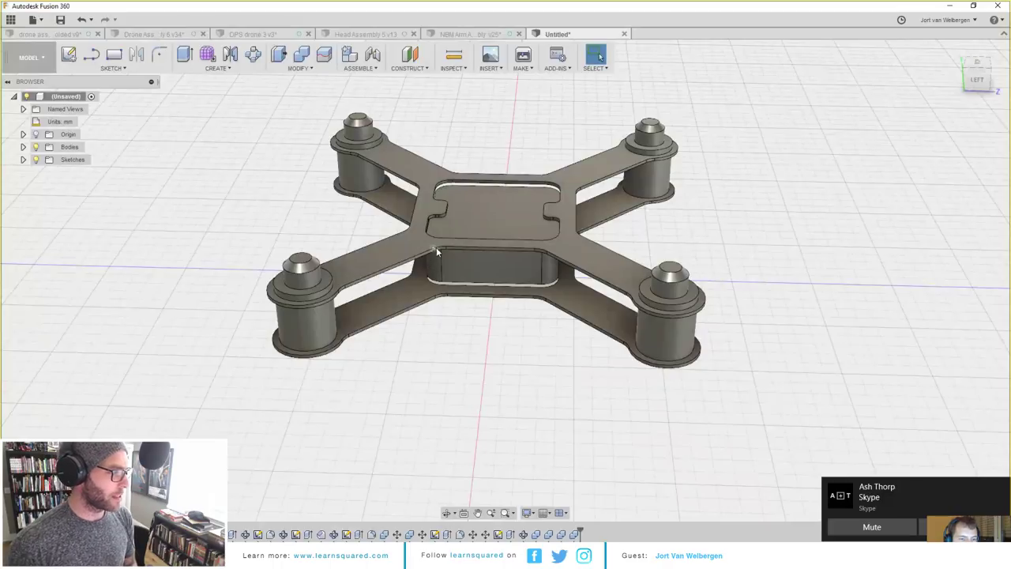
middle_click_drag(437, 251, 442, 229)
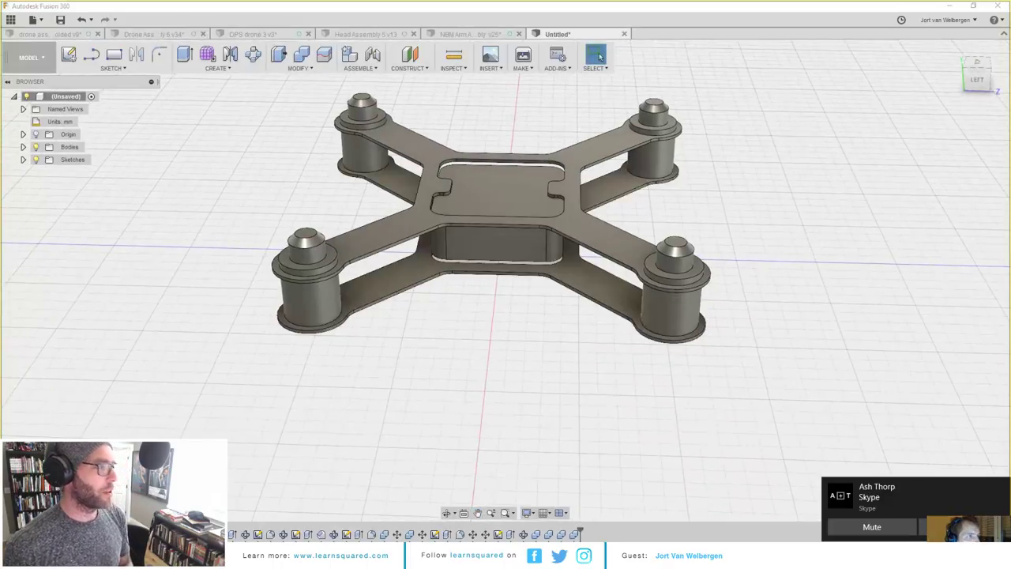
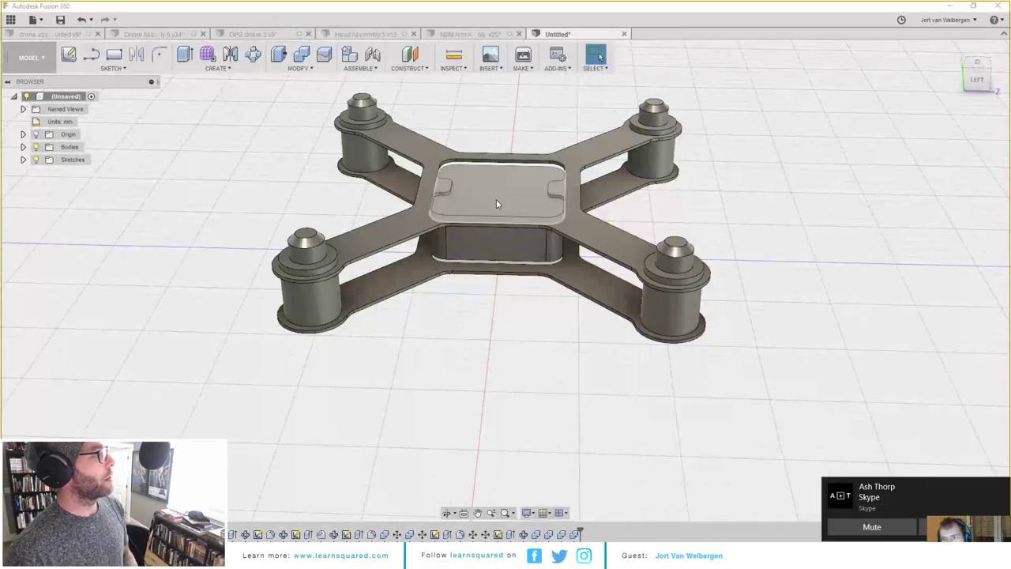
middle_click_drag(463, 283, 488, 259, "shift")
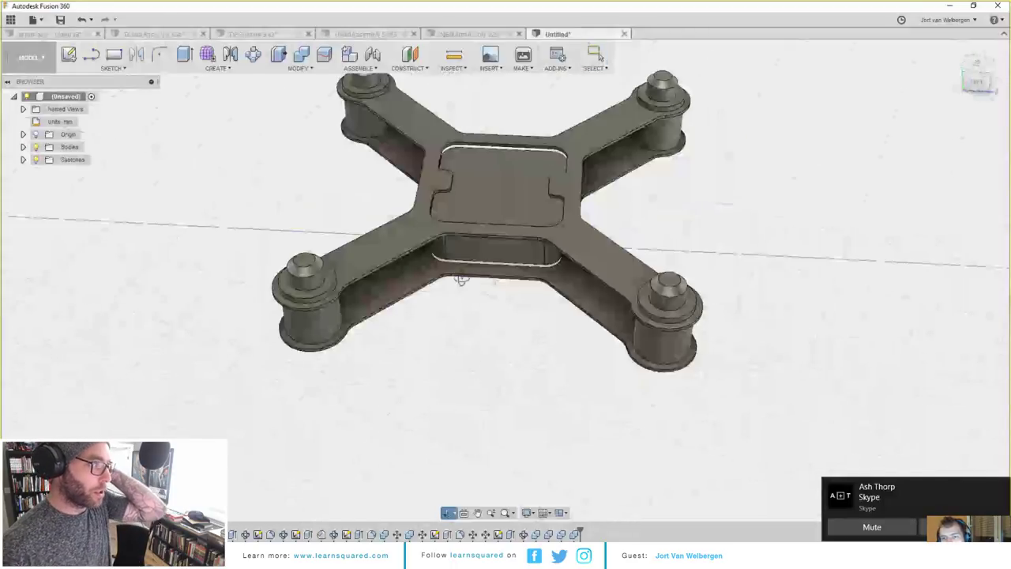
Step: Start a rectangle sketch on the top face of the upper four-armed plate
middle_click_drag(460, 279, 559, 295, "shift")
key("r")
left_click(538, 317)
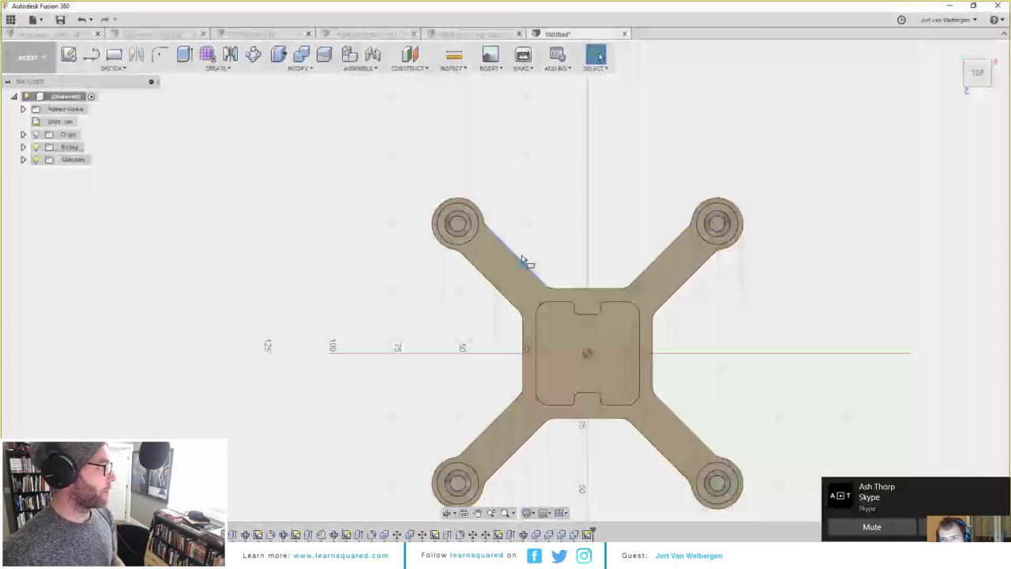
scroll(519, 259, "up", 5)
scroll(500, 278, "down", 4)
key("Escape")
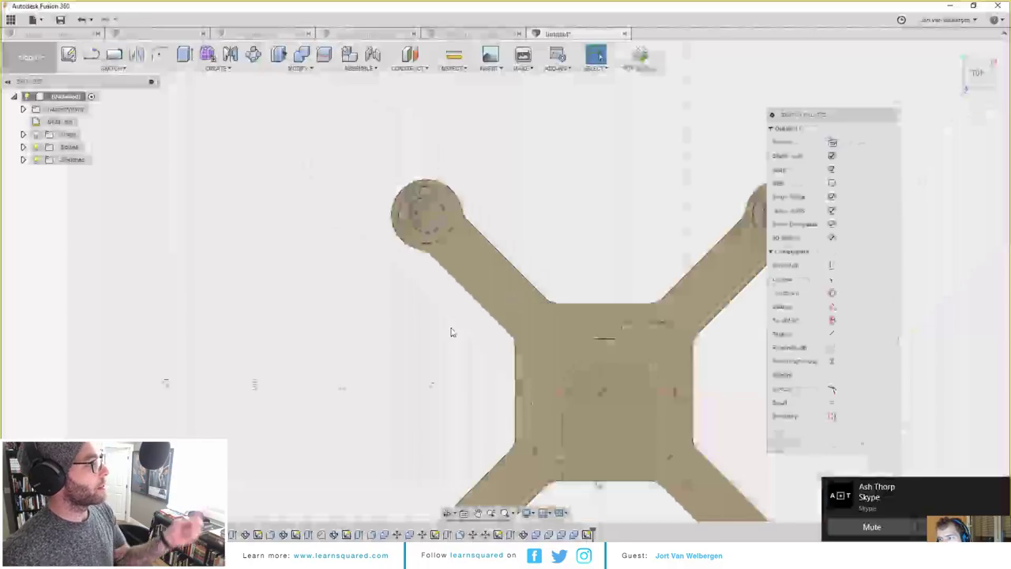
left_click(871, 443)
Step: Sketch a small circle centred on each of the two tabs that project into the central cutout of the top plate
mouse_move(356, 385)
middle_mouse_down("shift")
mouse_move(613, 294)
mouse_move(611, 232)
middle_mouse_up("shift")
scroll(611, 232, "up", 4)
key("r")
left_click(603, 238)
scroll(504, 213, "up", 5)
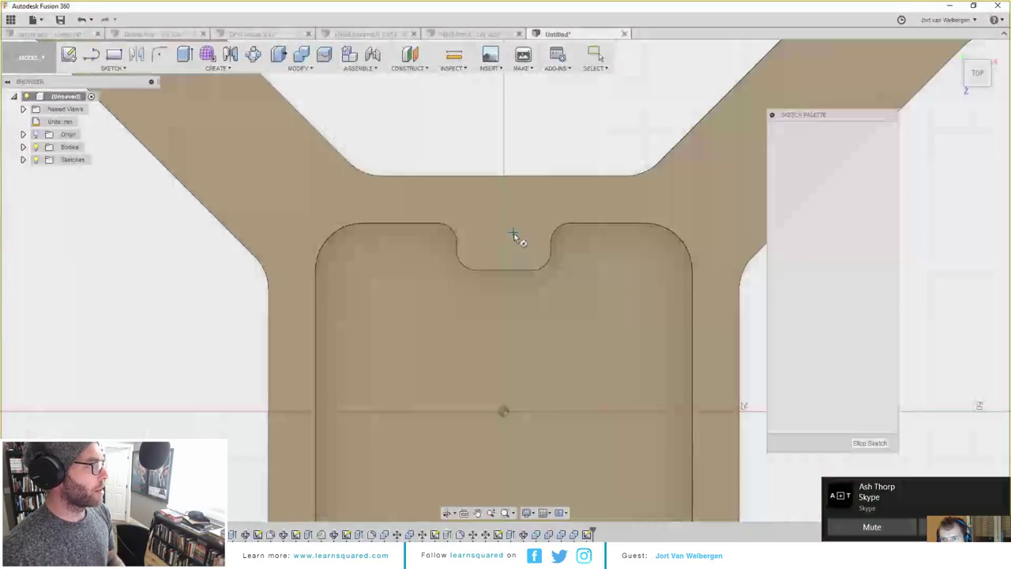
key("c")
scroll(504, 229, "up", 2)
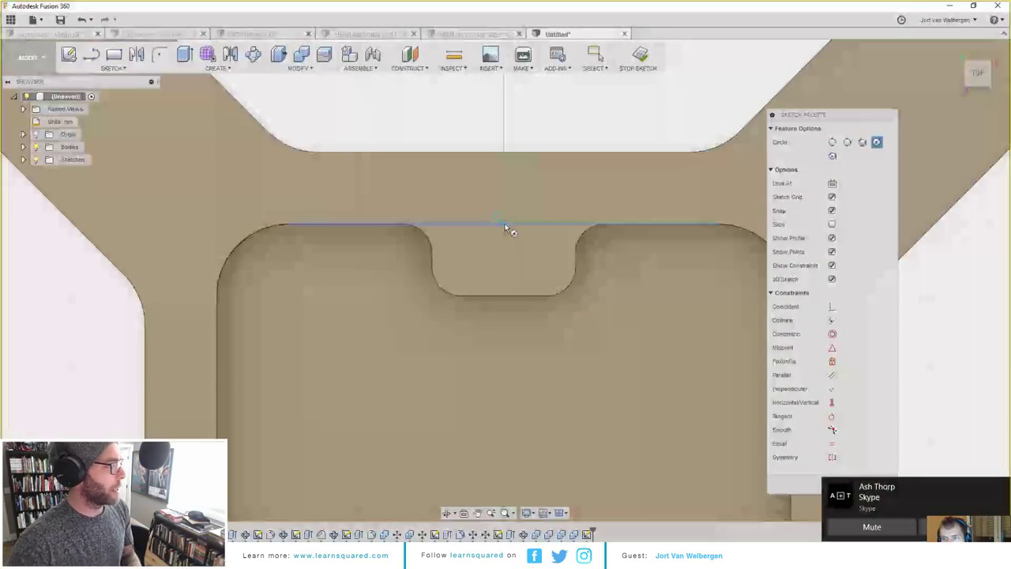
left_click(505, 240)
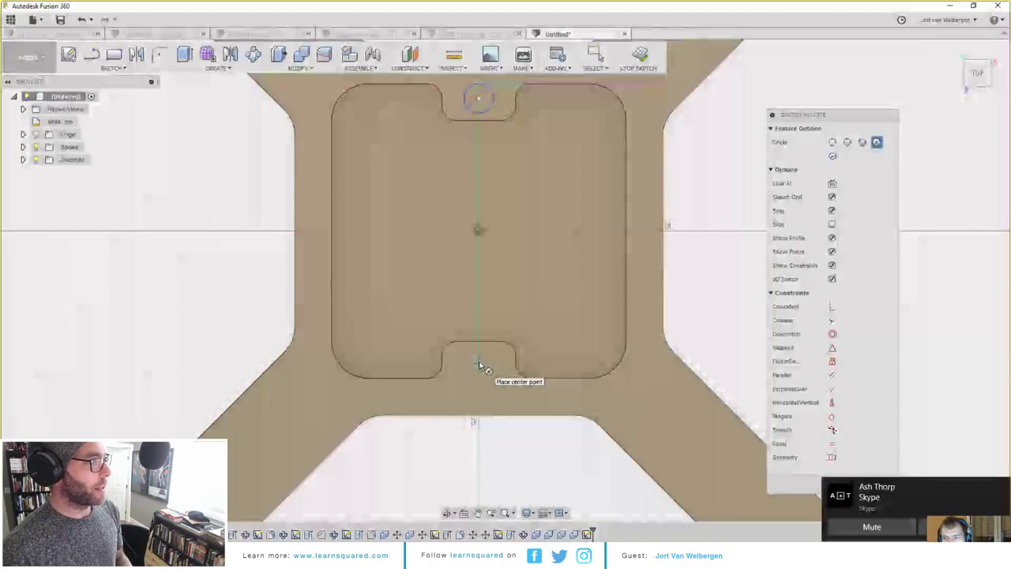
scroll(480, 366, "up", 2)
scroll(479, 366, "down", 3)
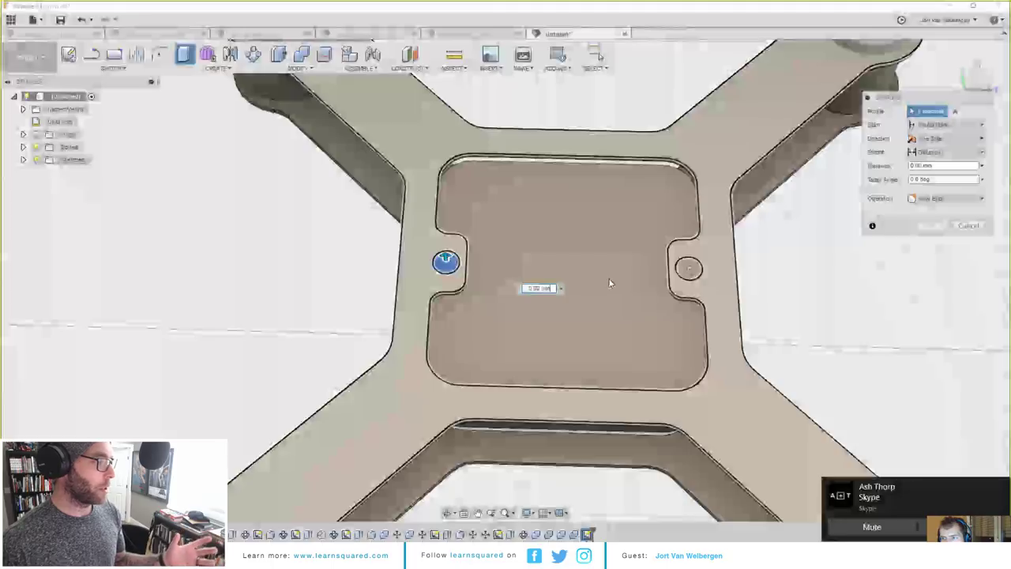
Step: Extrude the two tab circles upward 1 mm with an inward taper to form a small boss on each tab
left_click(688, 271)
middle_click_drag(779, 294, 672, 267, "shift")
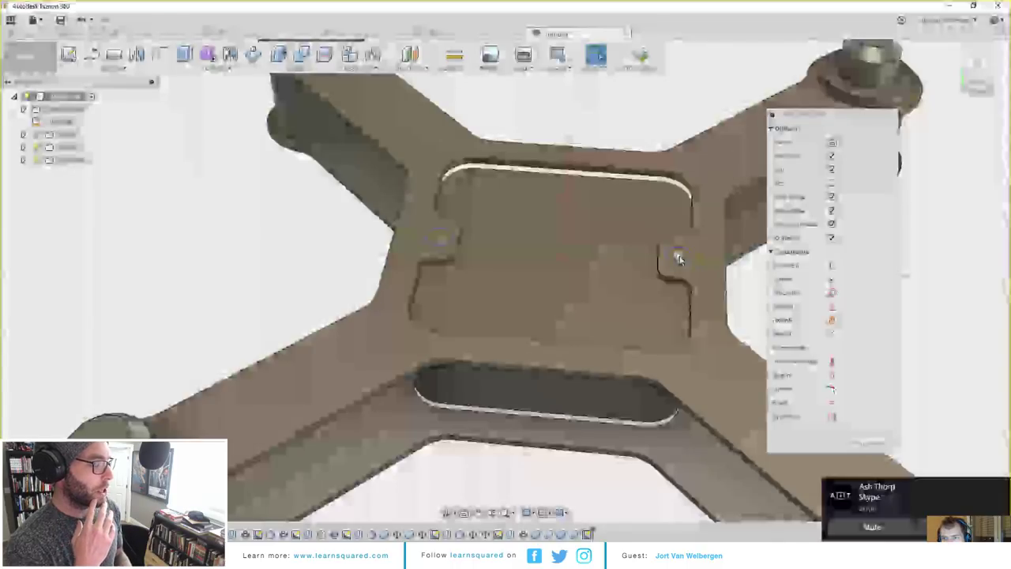
left_click(678, 256)
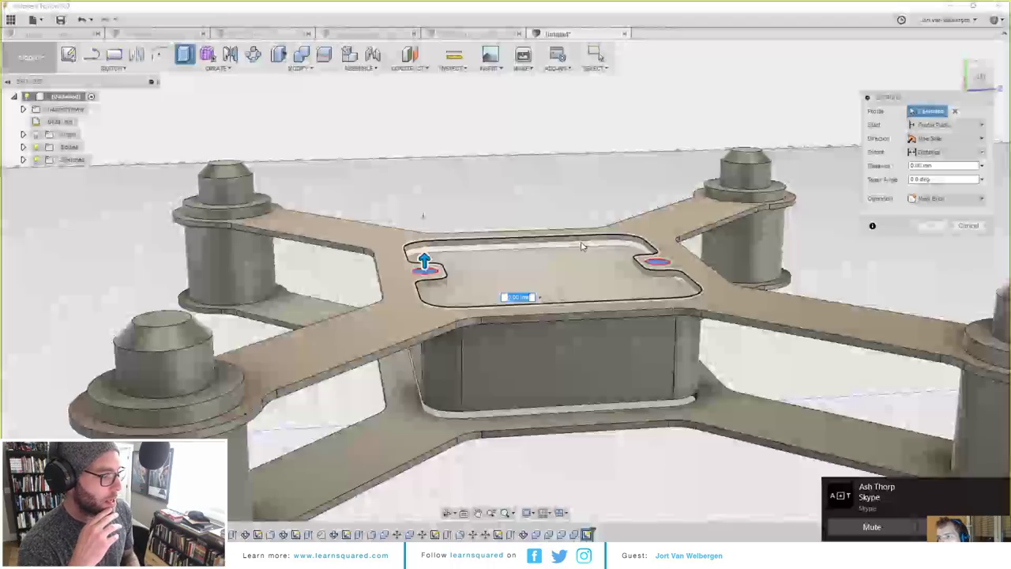
type("2")
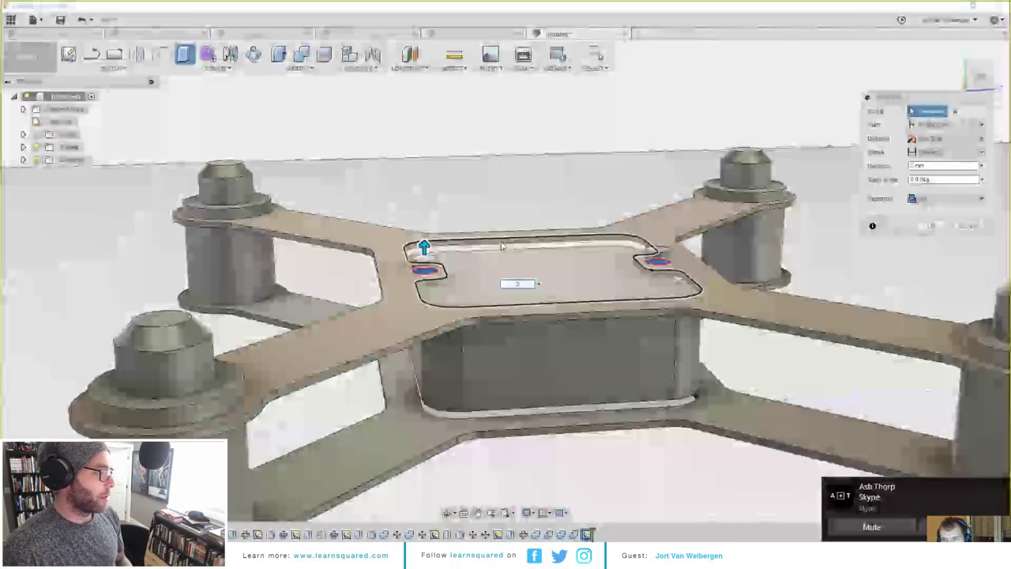
middle_click_drag(584, 237, 695, 242, "shift")
mouse_move(500, 253)
left_mouse_down()
mouse_move(487, 253)
mouse_move(517, 256)
left_mouse_up()
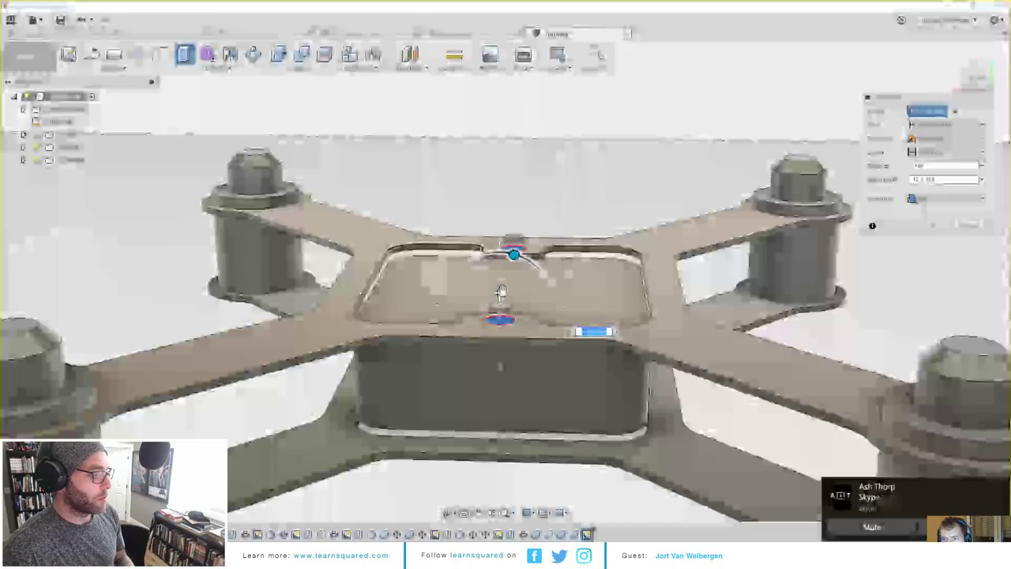
scroll(500, 287, "up", 4)
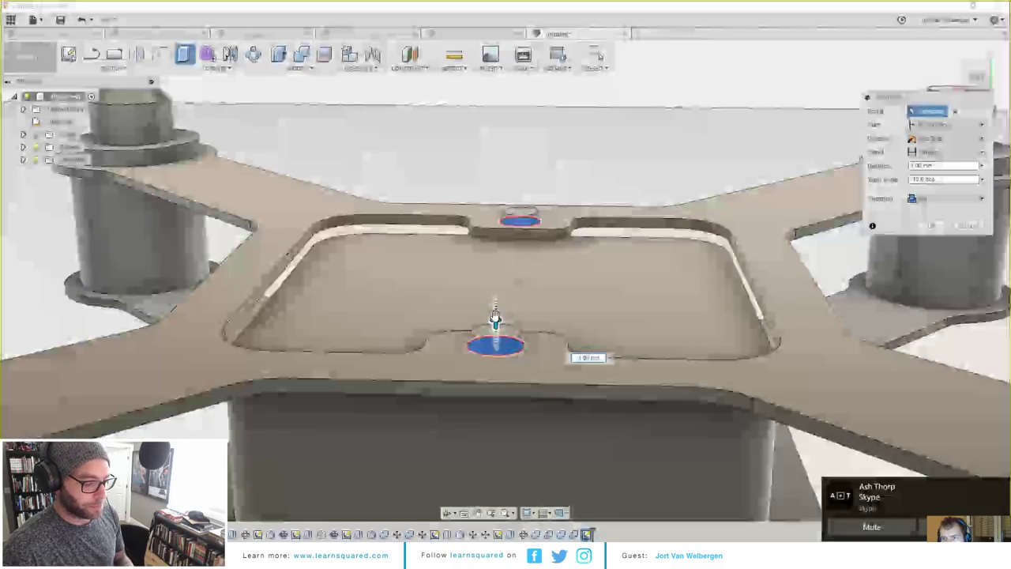
middle_click_drag(494, 318, 375, 237, "shift")
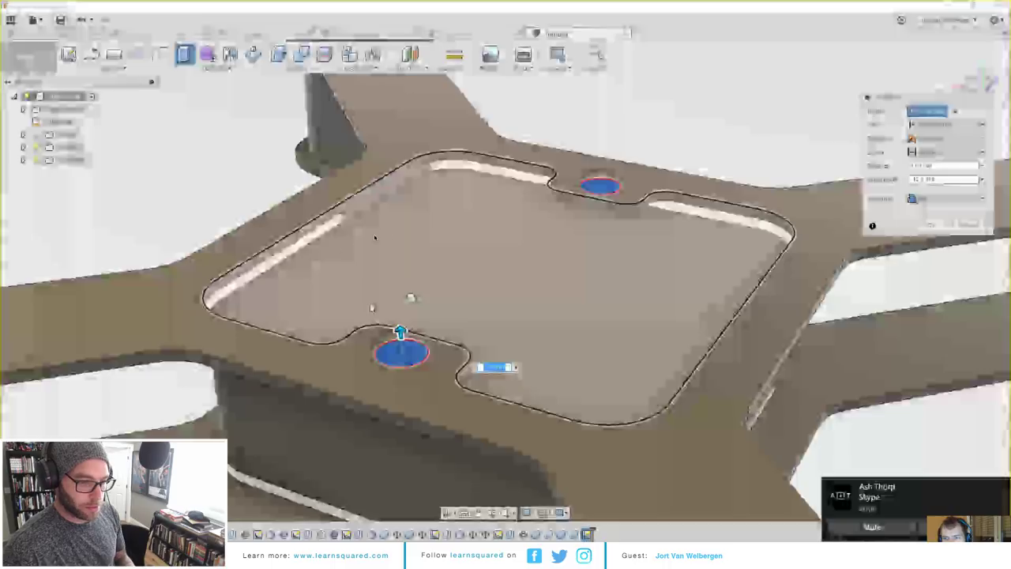
left_click_drag(412, 297, 425, 306)
scroll(474, 288, "down", 5)
middle_click_drag(503, 277, 430, 316, "shift")
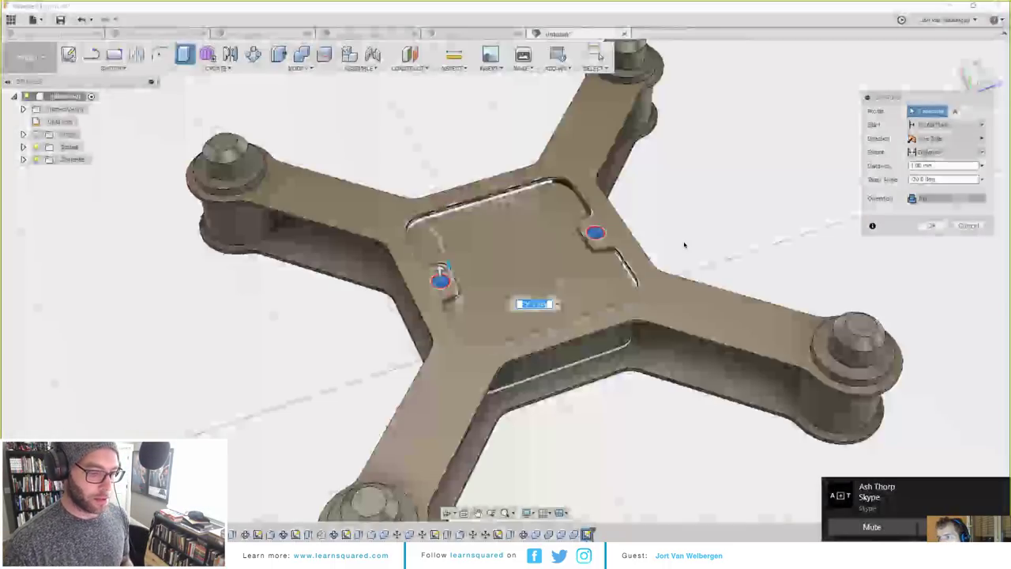
left_click(949, 199)
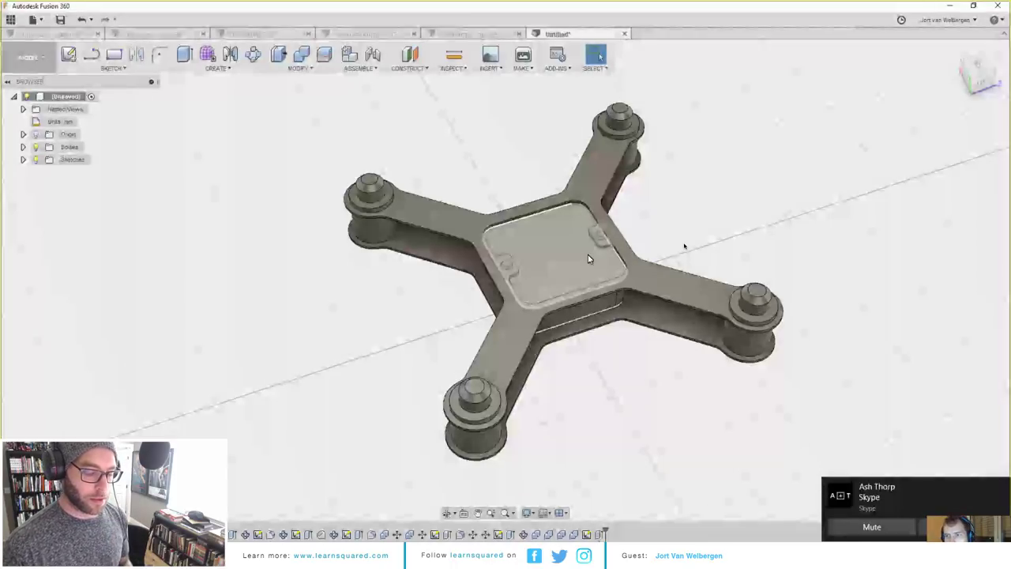
Step: Chamfer the base edges of both small tab bosses with an equal distance of 0.2 mm
scroll(512, 252, "up", 5)
middle_click_drag(513, 327, 468, 265, "shift")
scroll(465, 263, "up", 2)
scroll(456, 256, "up", 2)
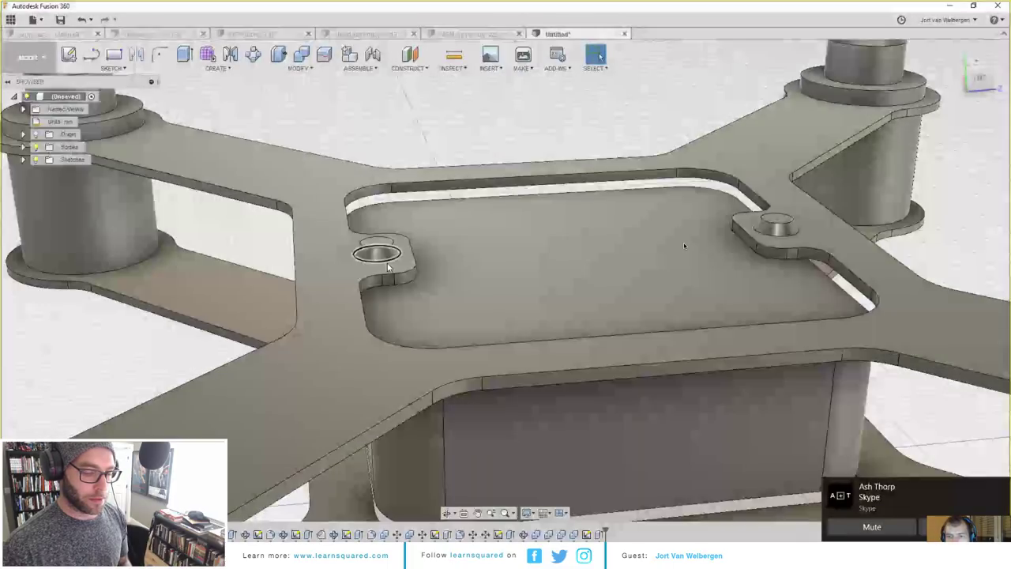
right_click(378, 261)
left_click(355, 325)
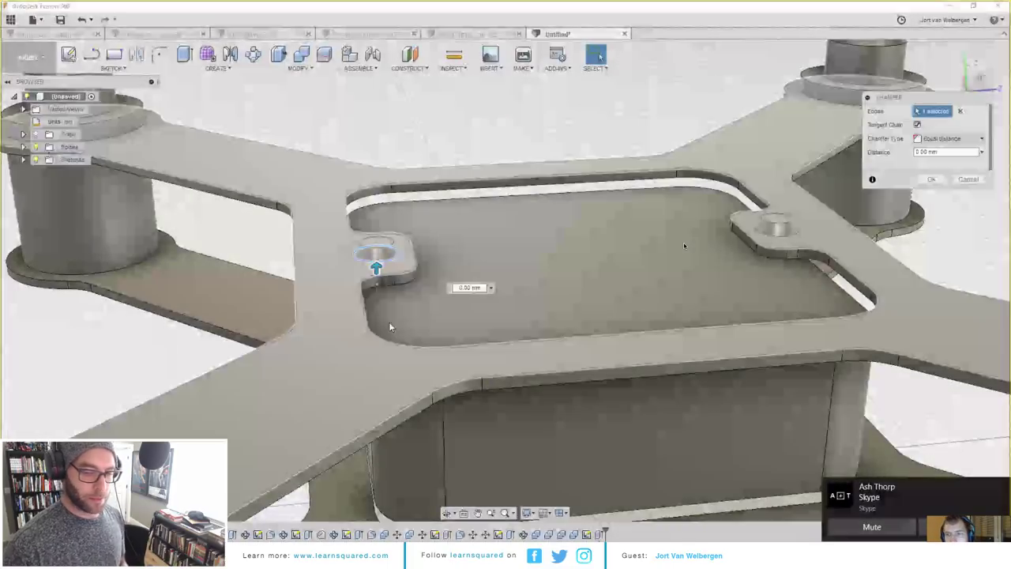
left_click(481, 288)
type("0.1")
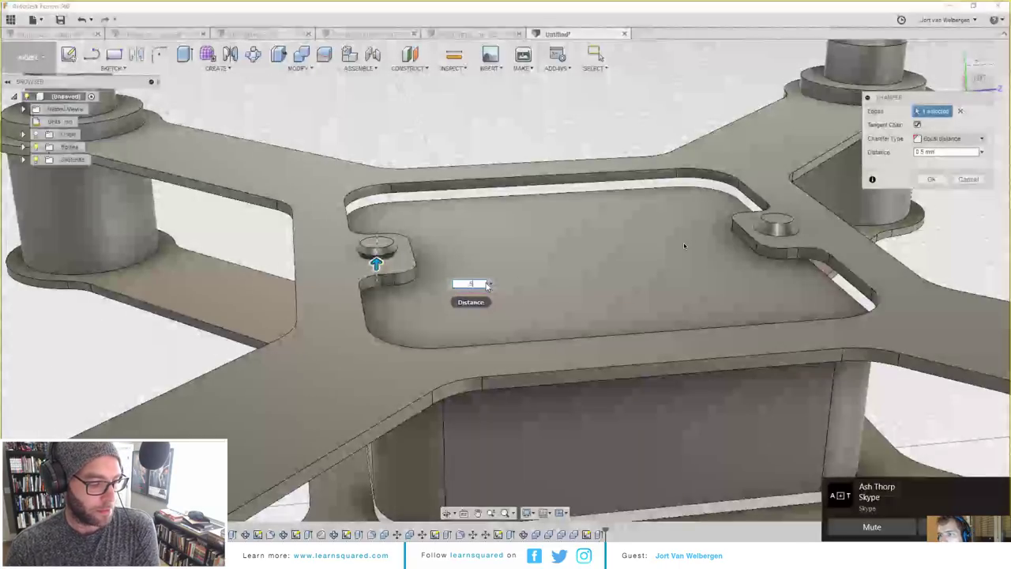
left_click(778, 230)
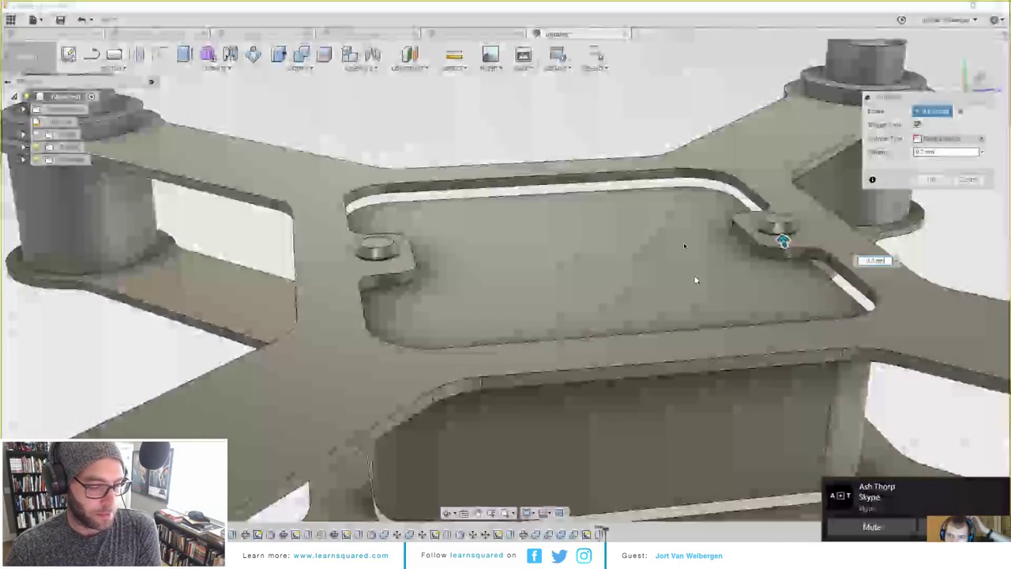
middle_click_drag(695, 279, 685, 287, "shift")
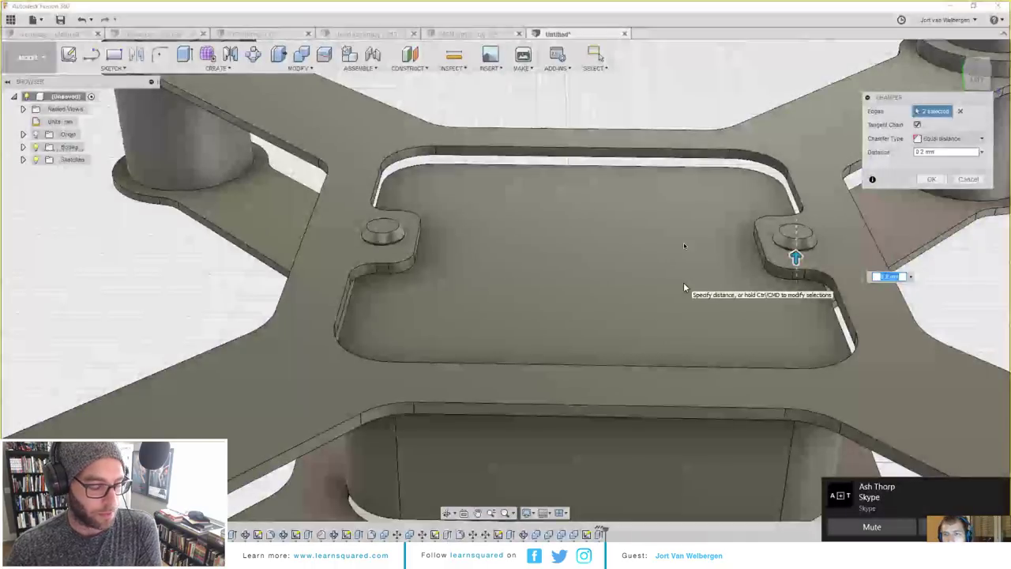
scroll(528, 257, "down", 5)
mouse_move(528, 257)
middle_mouse_down("shift")
mouse_move(501, 286)
mouse_move(551, 264)
mouse_move(535, 267)
middle_mouse_up("shift")
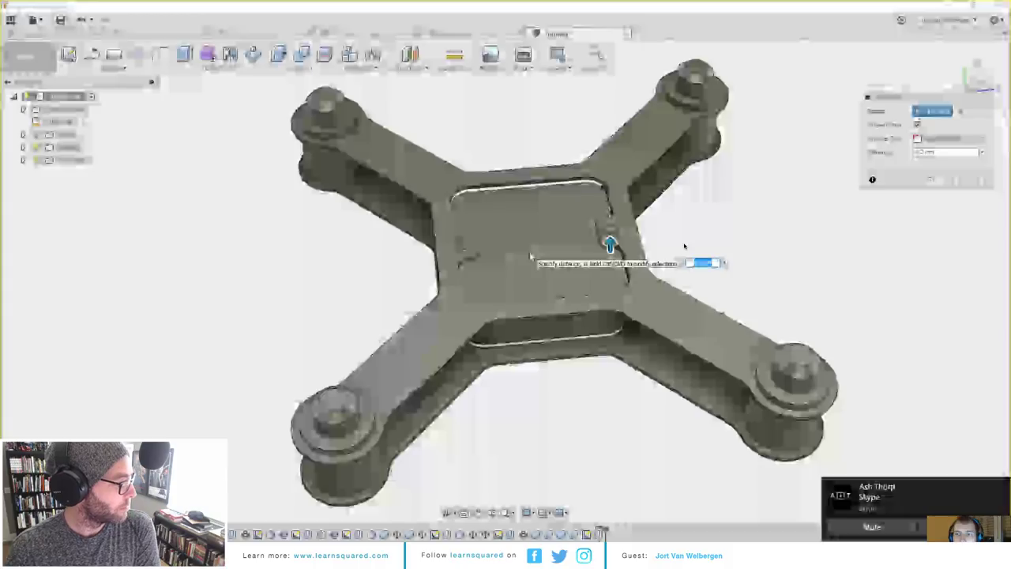
key("Return")
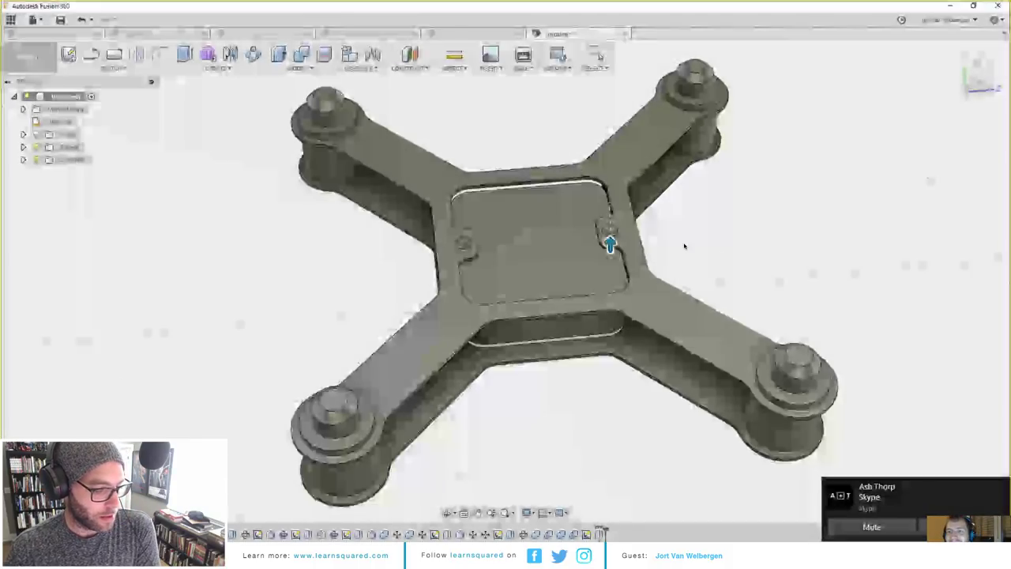
Step: Chamfer the top plate's central cutout edge and outer outline with an equal distance of 0.8 mm
scroll(685, 247, "up", 5)
right_click(539, 164)
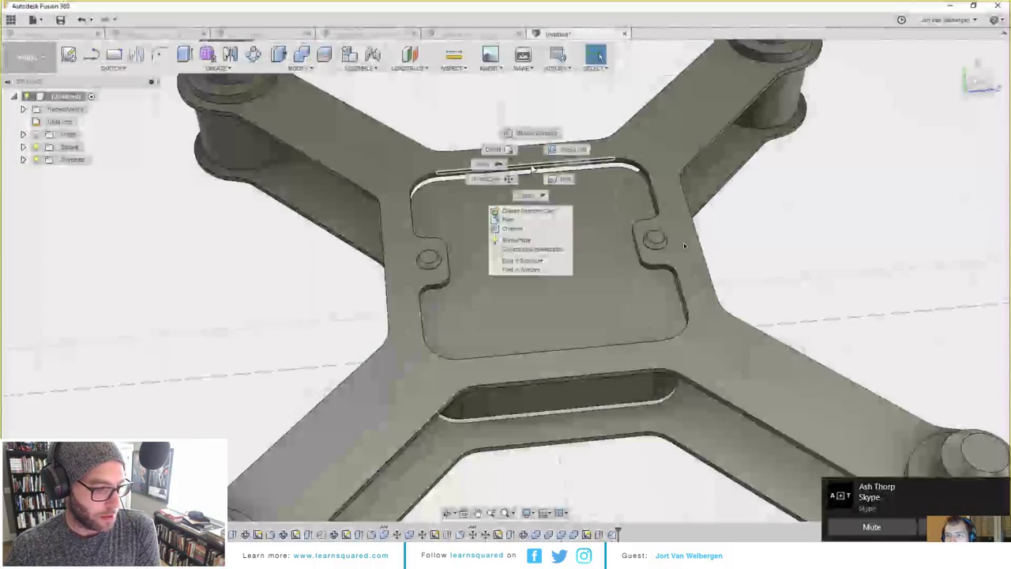
left_click(522, 230)
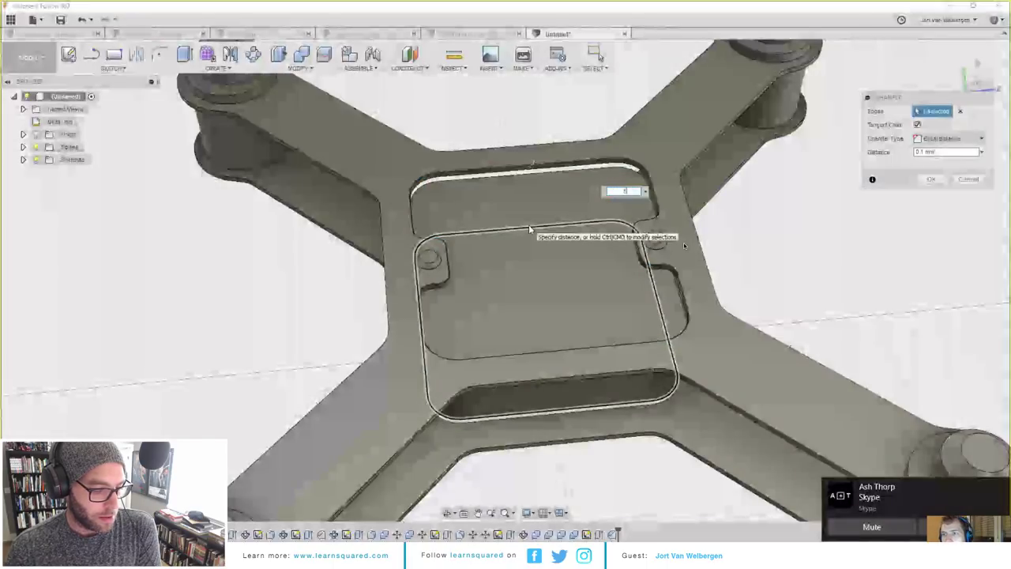
type("0.5")
middle_click_drag(530, 268, 506, 236, "shift")
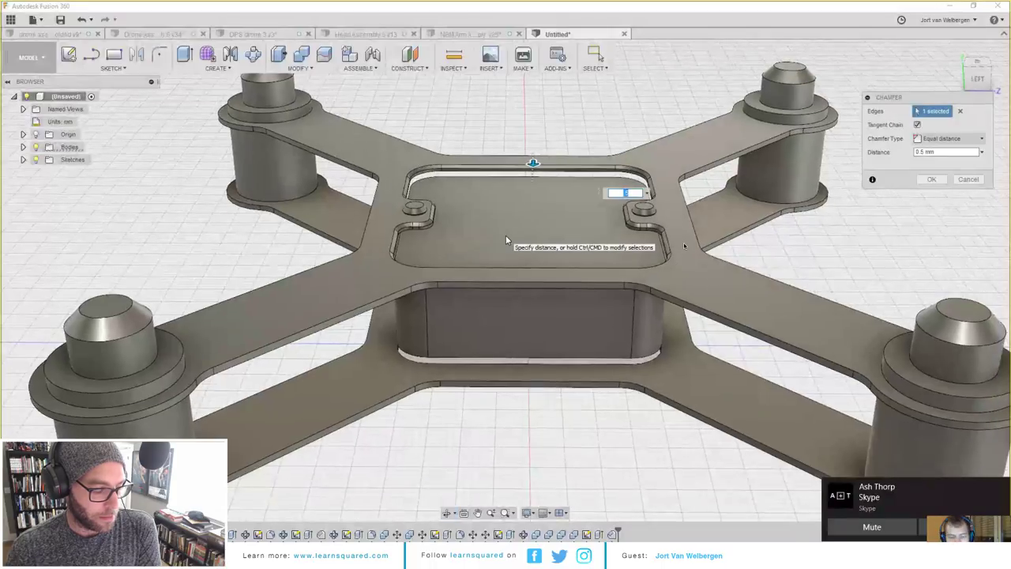
type("0.8")
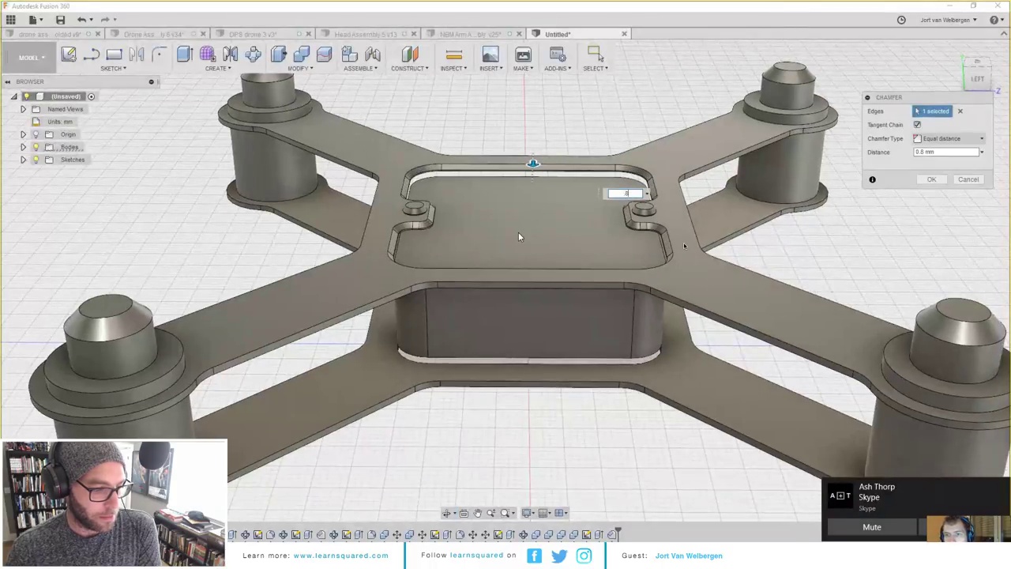
middle_click_drag(523, 225, 350, 219, "shift")
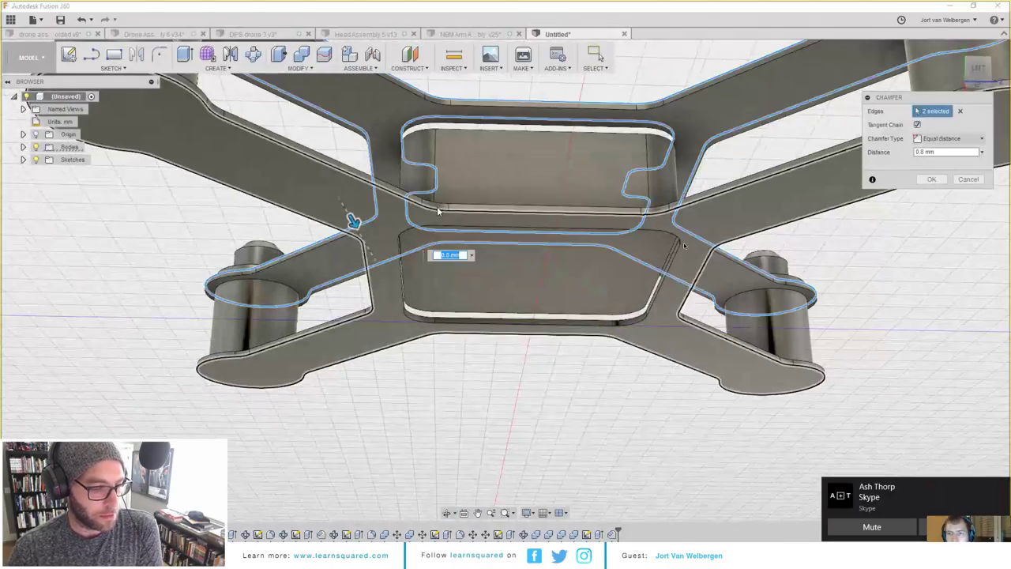
middle_click_drag(435, 229, 471, 221, "shift")
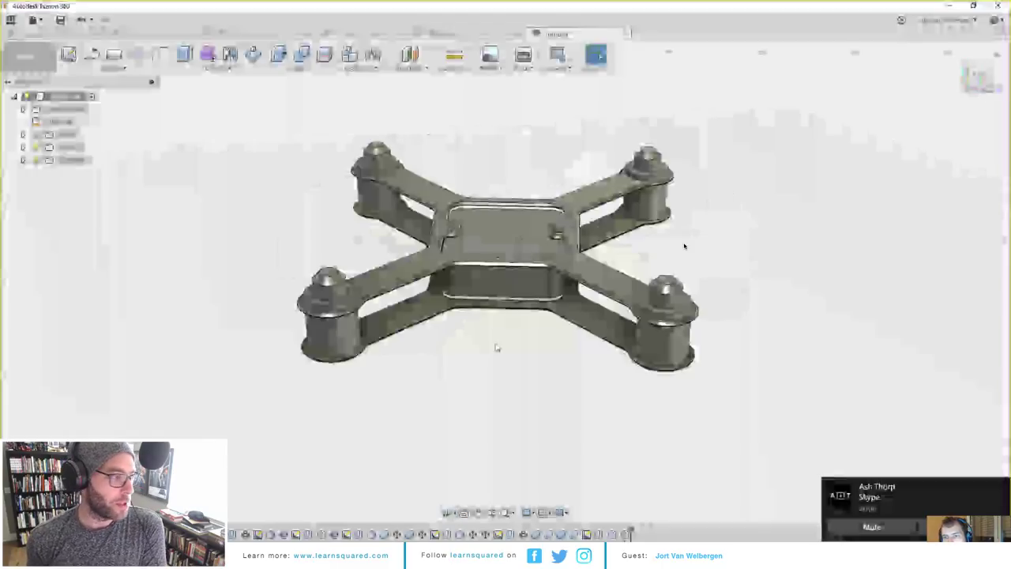
mouse_move(497, 348)
middle_mouse_down("shift")
mouse_move(479, 324)
mouse_move(497, 296)
mouse_move(481, 288)
mouse_move(498, 334)
middle_mouse_up("shift")
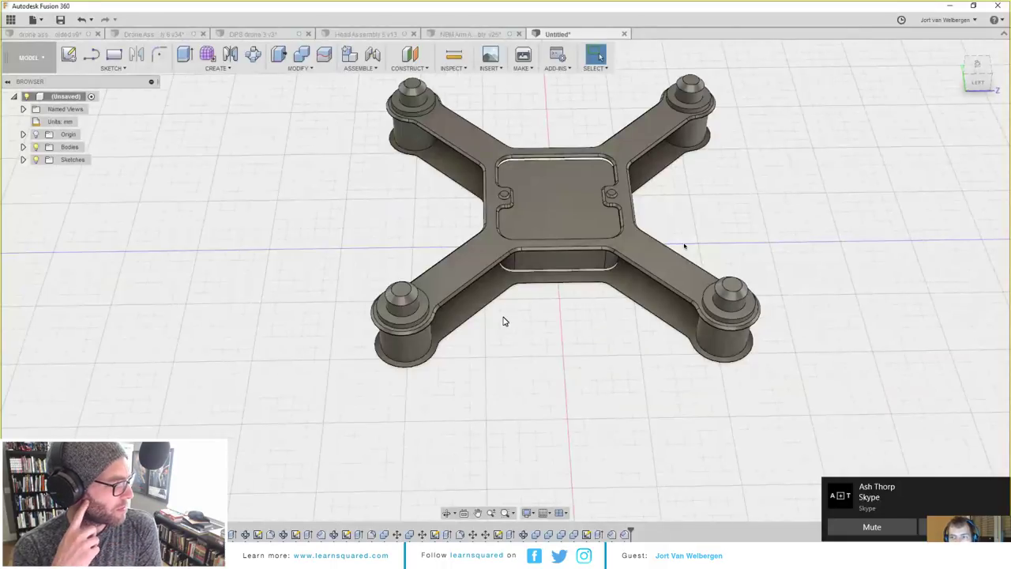
scroll(528, 283, "up", 3)
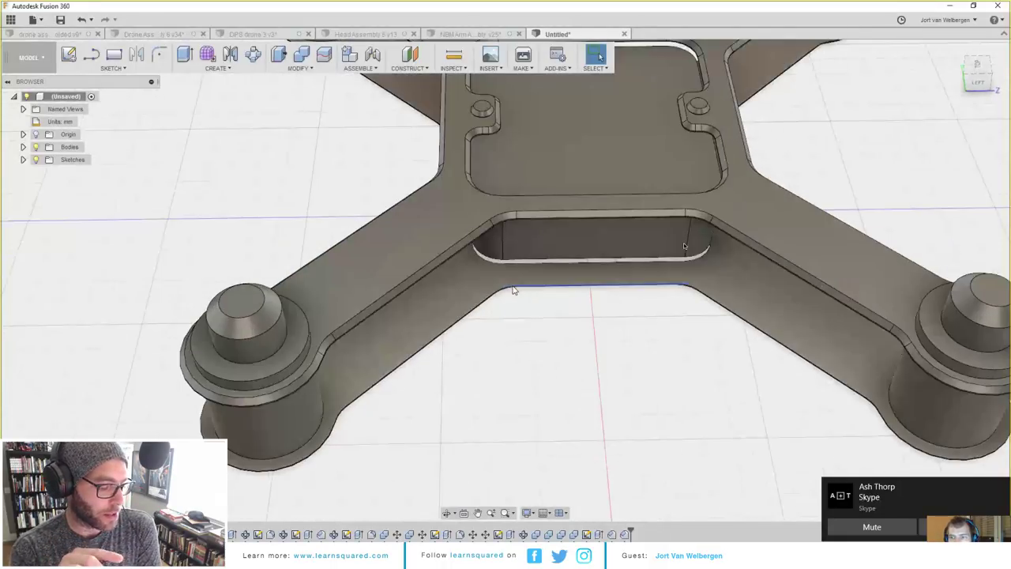
left_click(499, 292)
right_click(496, 294)
left_click(676, 402)
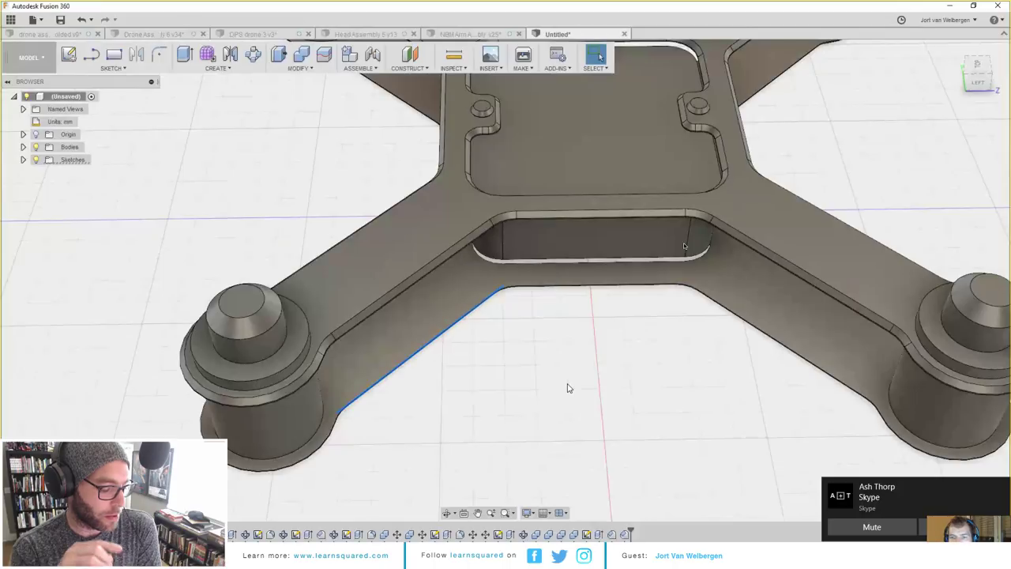
scroll(442, 367, "up", 2)
right_click(271, 343)
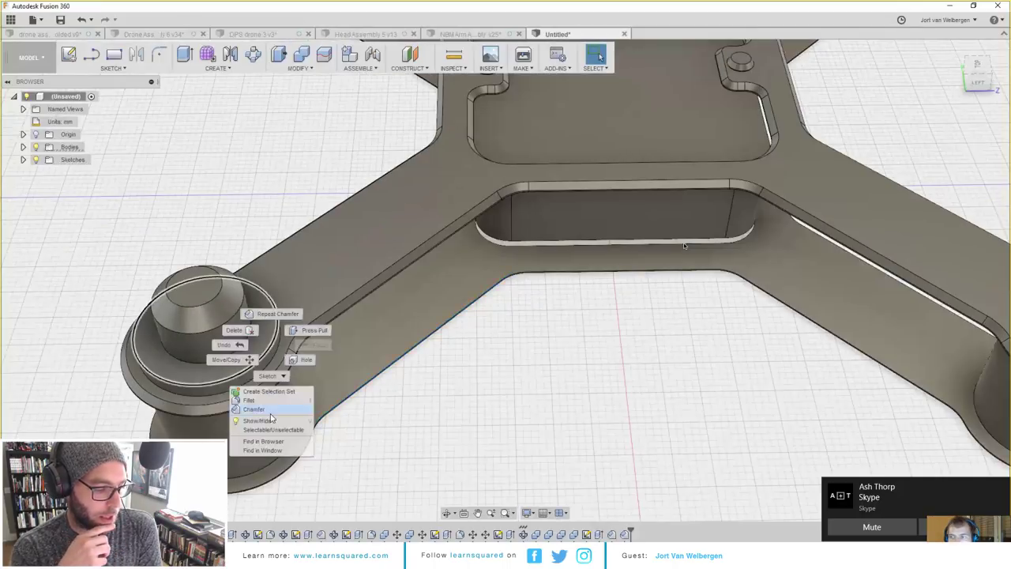
left_click(269, 412)
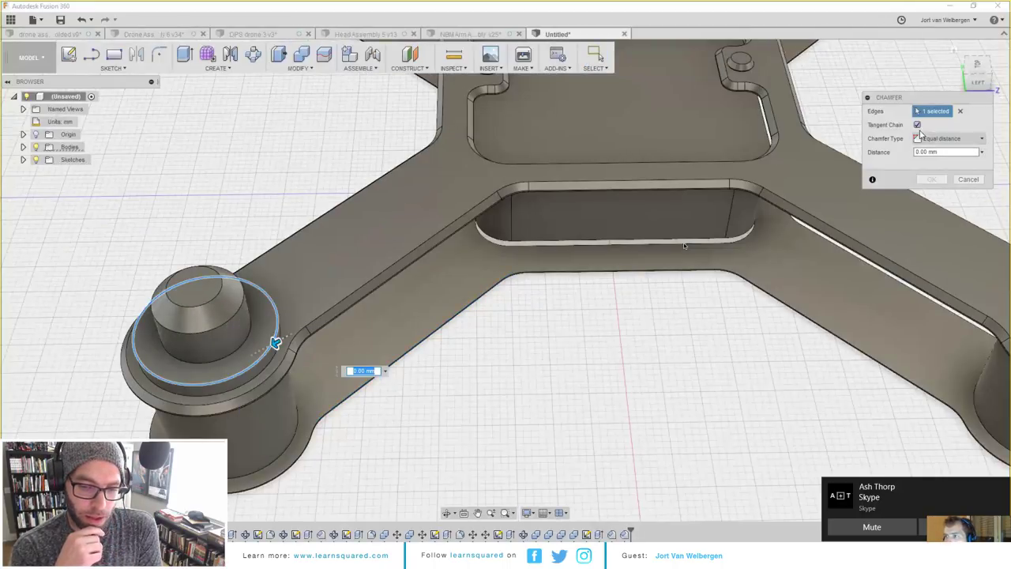
left_click_drag(912, 103, 476, 219)
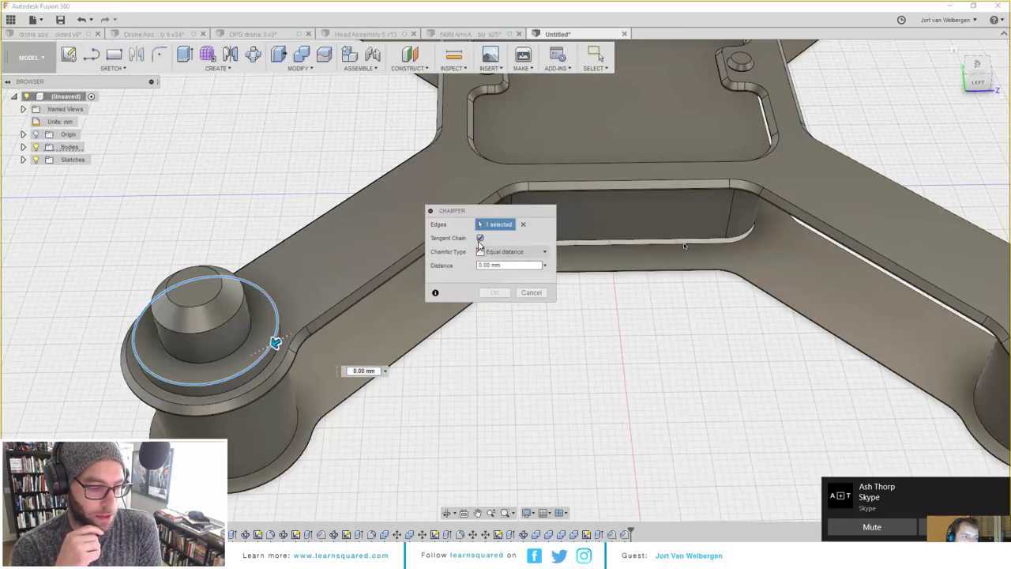
key("Escape")
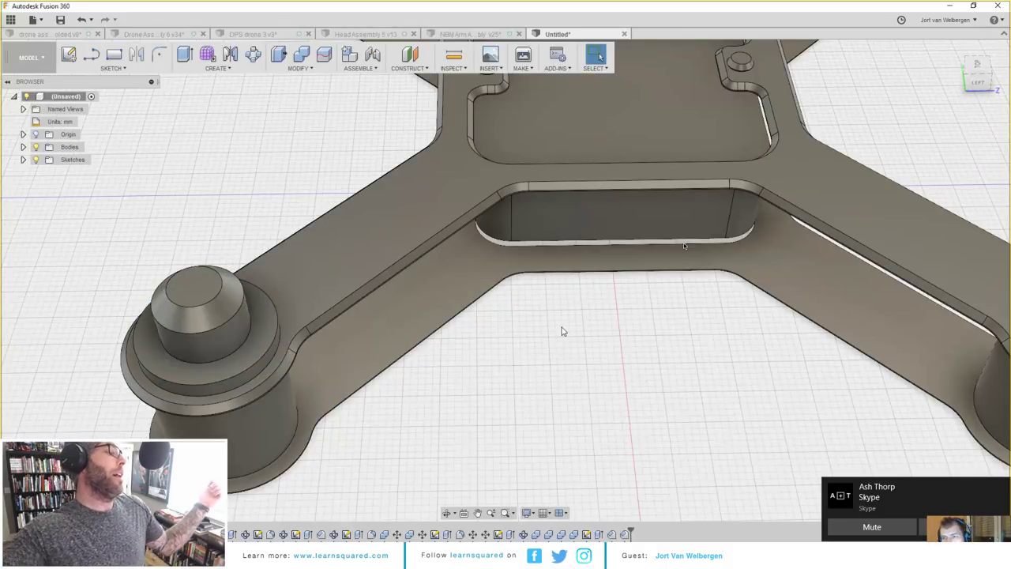
Step: Create a copy of the top plate body and move it straight down to the underside of the central body
scroll(563, 332, "down", 10)
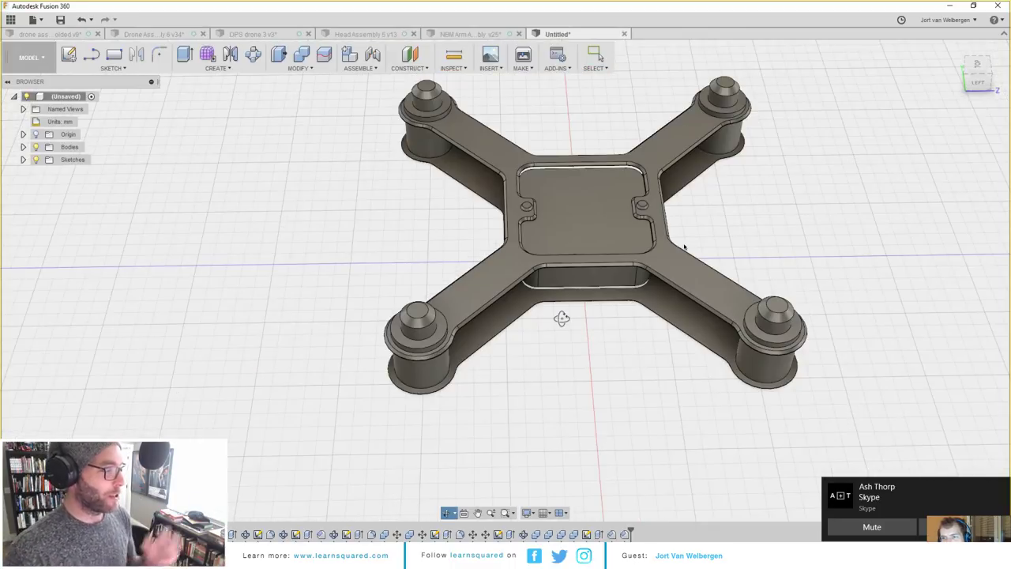
middle_click_drag(564, 319, 524, 276, "shift")
middle_click_drag(530, 357, 560, 229, "shift")
key("m")
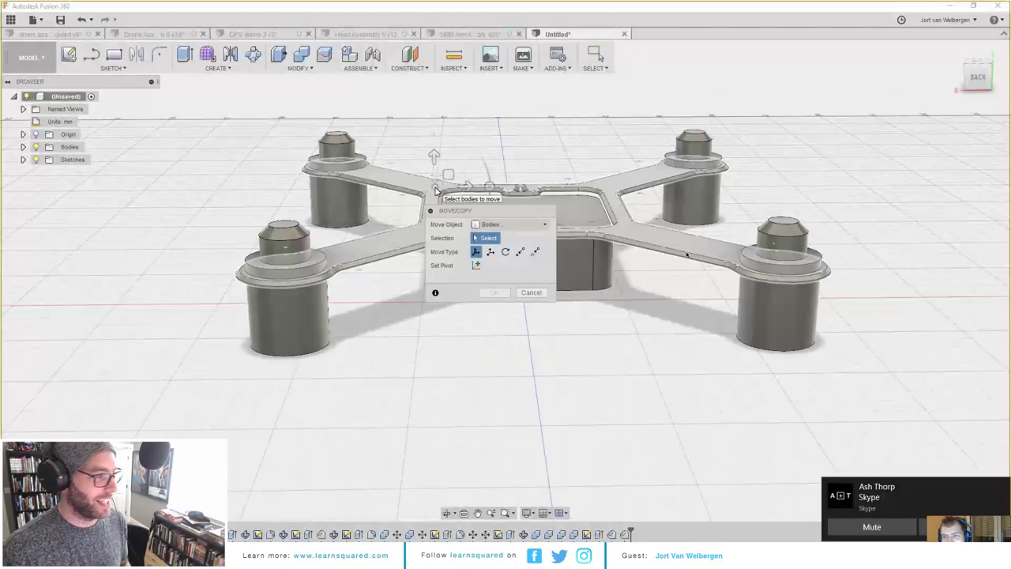
scroll(512, 192, "up", 5)
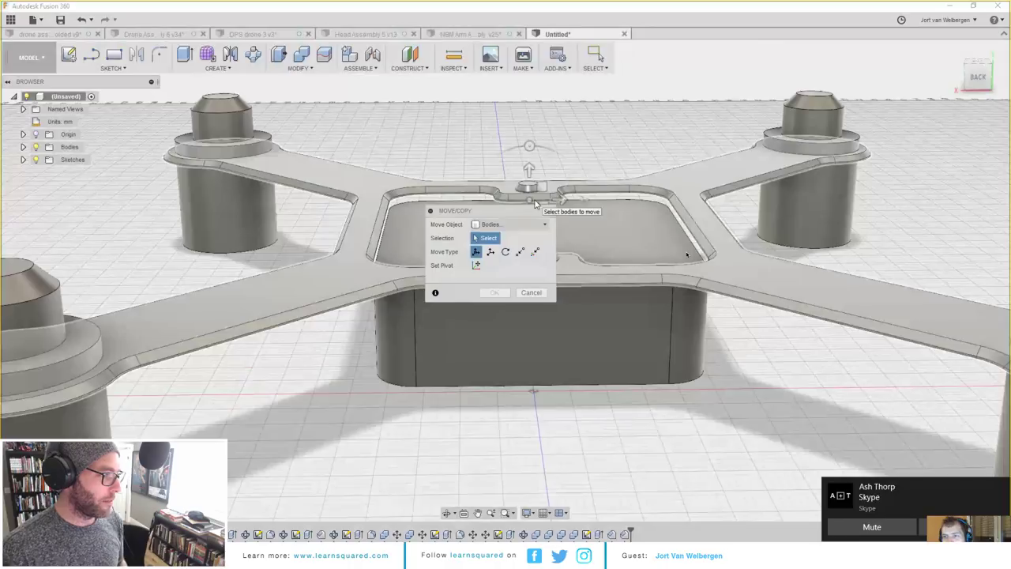
left_click(535, 204)
scroll(535, 204, "down", 5)
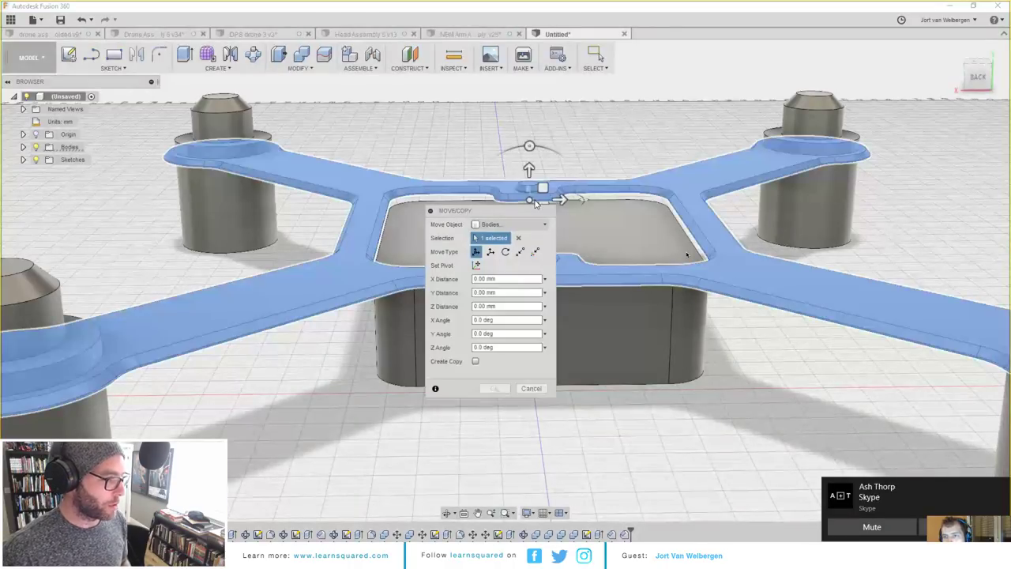
left_click(476, 363)
middle_click_drag(598, 267, 602, 210, "shift")
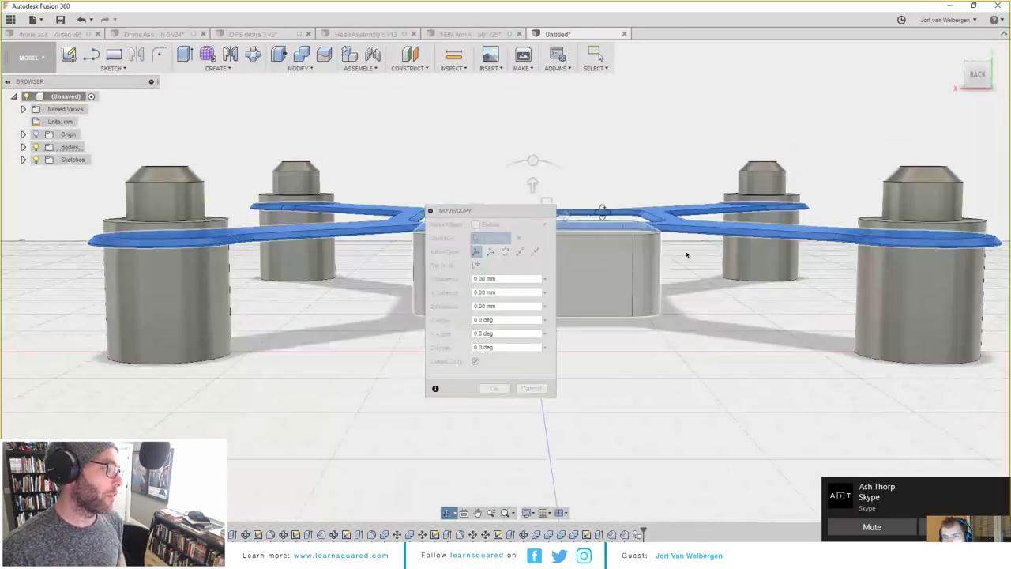
scroll(587, 192, "down", 4)
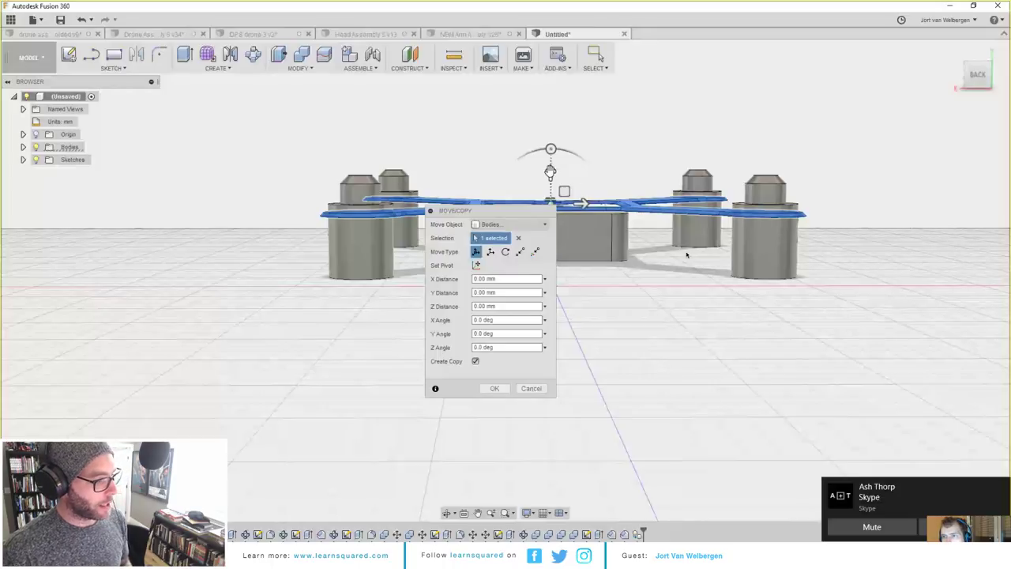
left_click_drag(551, 169, 551, 222)
middle_click_drag(560, 212, 601, 123)
Step: Flip the copied plate 180 degrees about the Z axis so it forms the bottom plate of the frame
left_click_drag(591, 111, 591, 244)
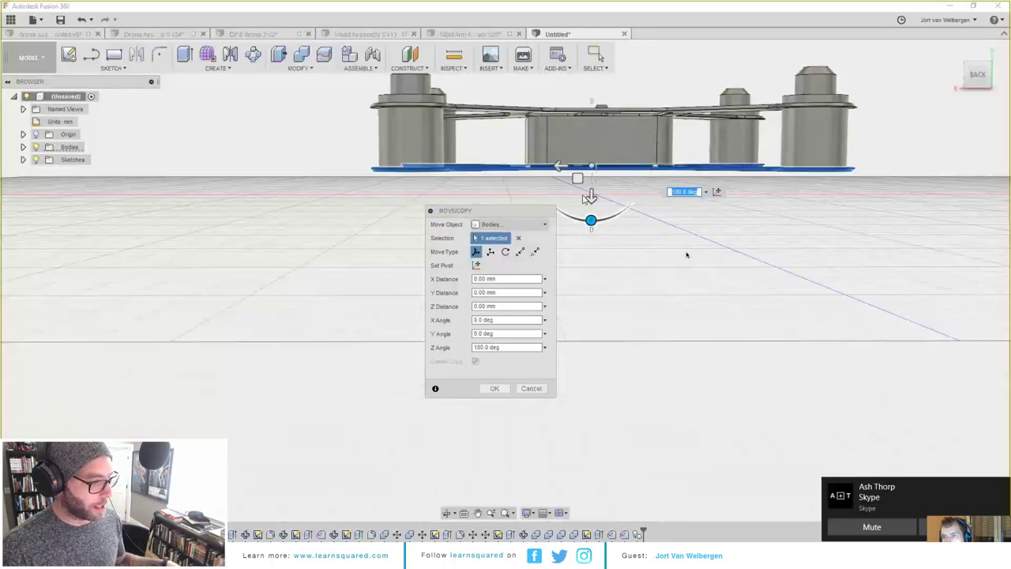
mouse_move(591, 198)
left_mouse_down()
mouse_move(590, 183)
mouse_move(581, 209)
left_mouse_up()
scroll(591, 180, "up", 3)
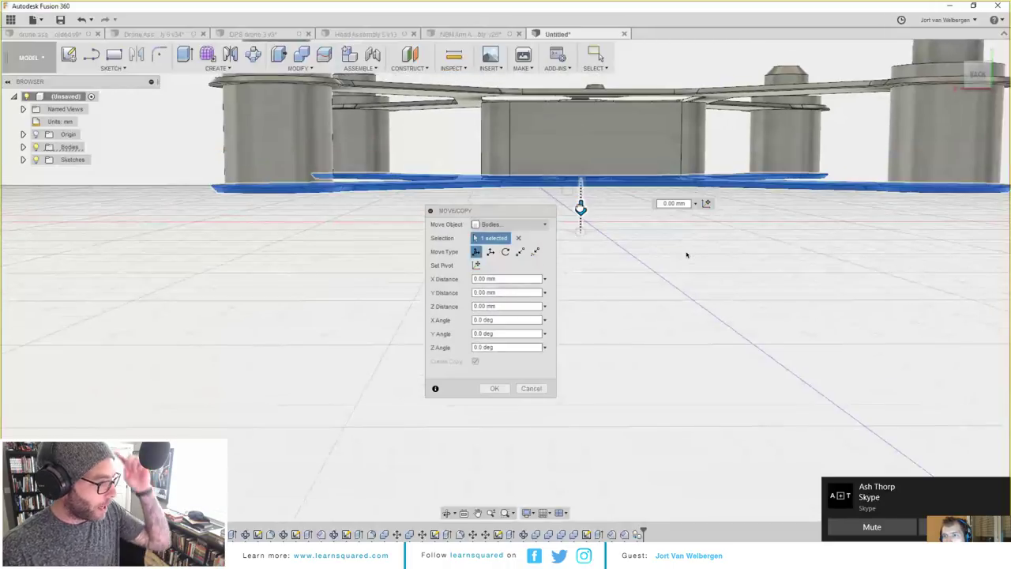
scroll(624, 238, "down", 3)
middle_click_drag(623, 162, 583, 215, "shift")
left_click(496, 389)
Step: Sketch a 12 mm circle on the underside of the bottom plate, concentric with one rounded arm end
mouse_move(570, 323)
middle_mouse_down("shift")
mouse_move(546, 313)
mouse_move(577, 293)
mouse_move(588, 316)
mouse_move(517, 332)
mouse_move(535, 276)
mouse_move(492, 323)
mouse_move(450, 180)
middle_mouse_up("shift")
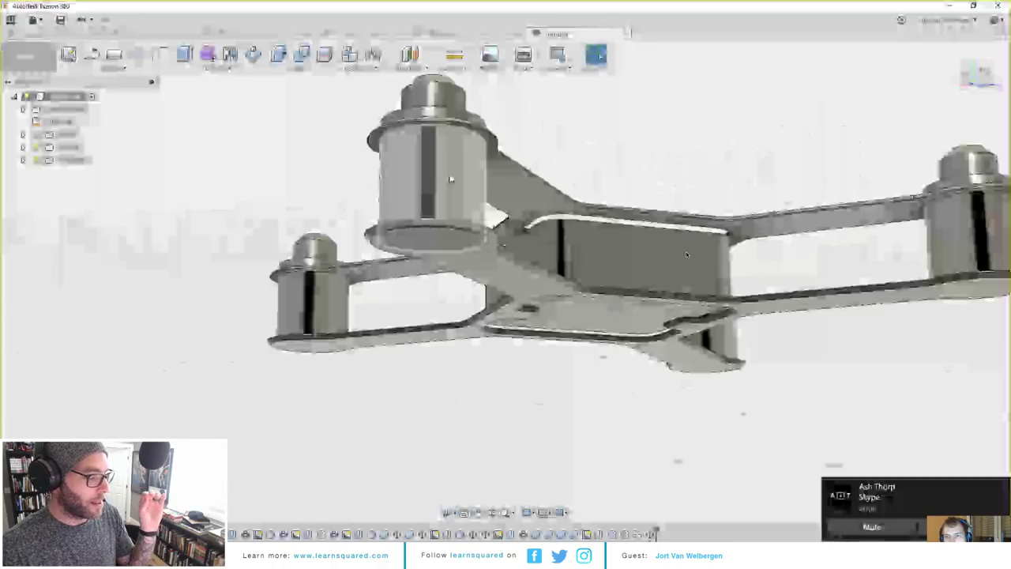
left_click(450, 179)
key("l")
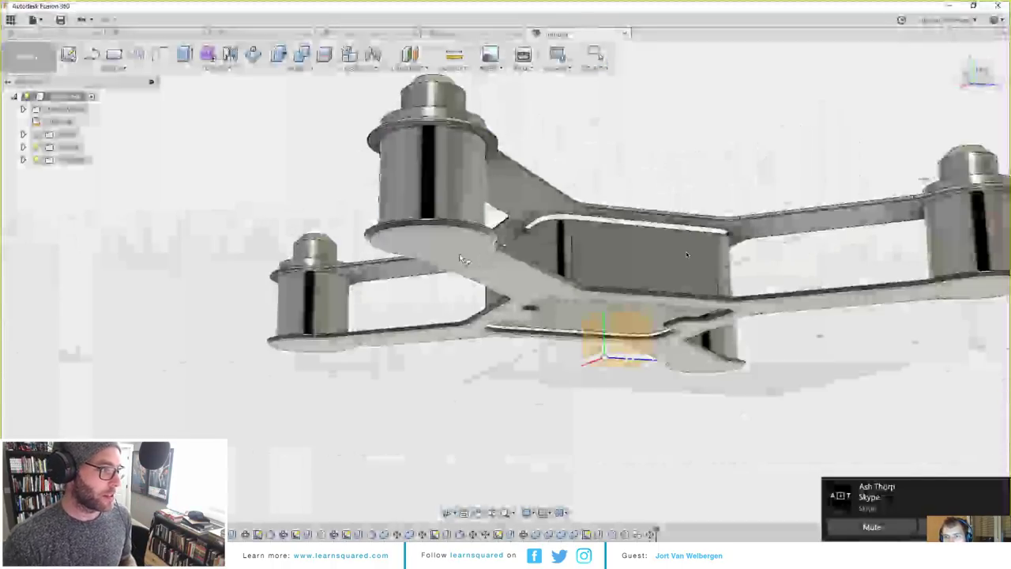
left_click(460, 257)
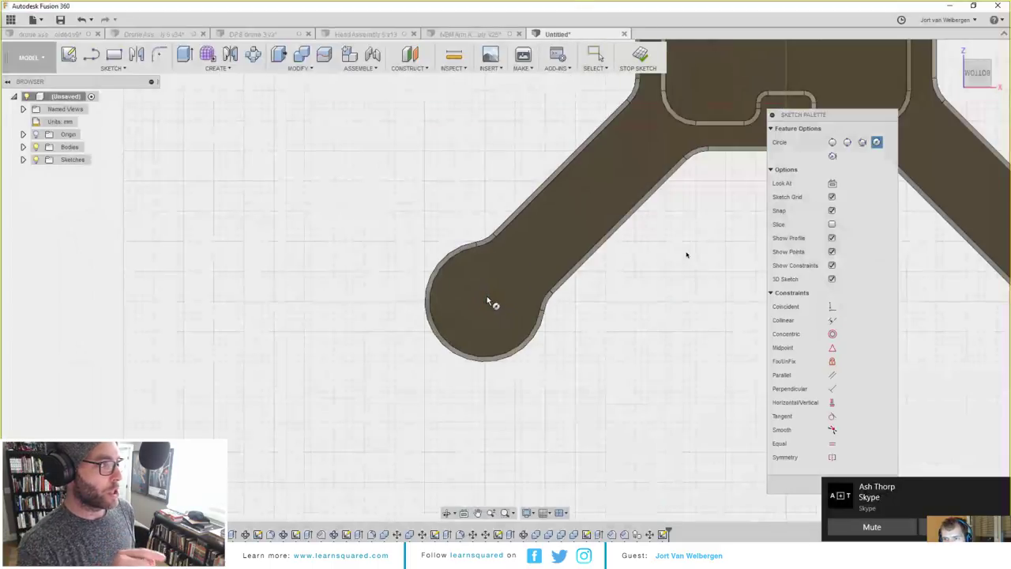
left_click(486, 304)
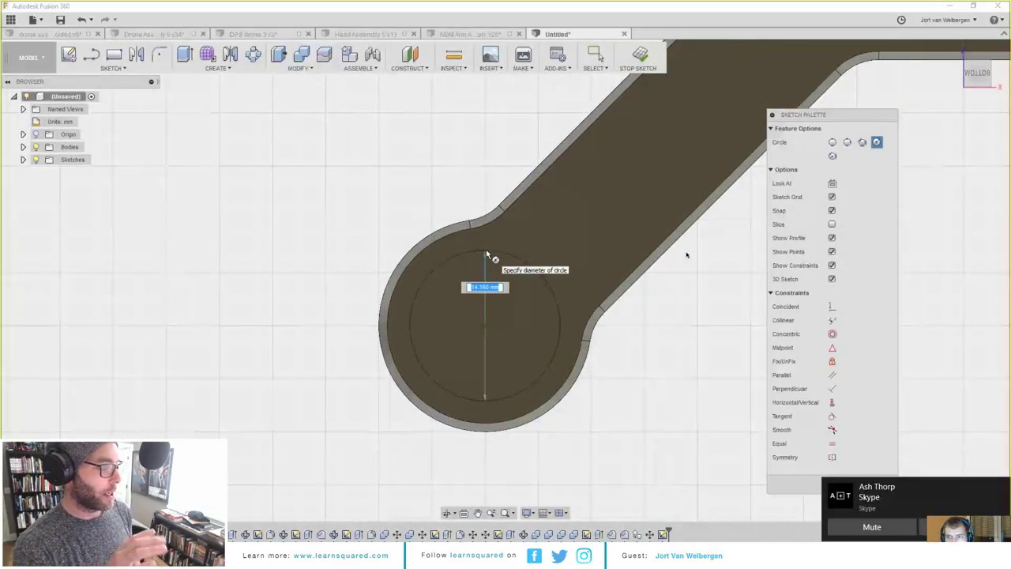
type("12")
key("Return")
key("Escape")
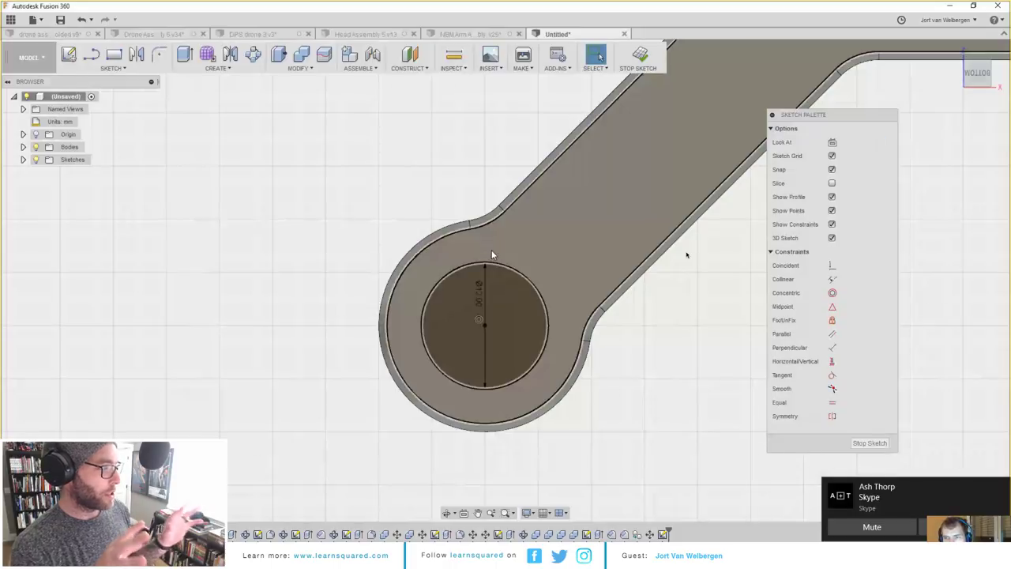
Step: Extrude the 12 mm circle 10 mm downward as a new body to form a landing foot
scroll(497, 269, "down", 5)
key("e")
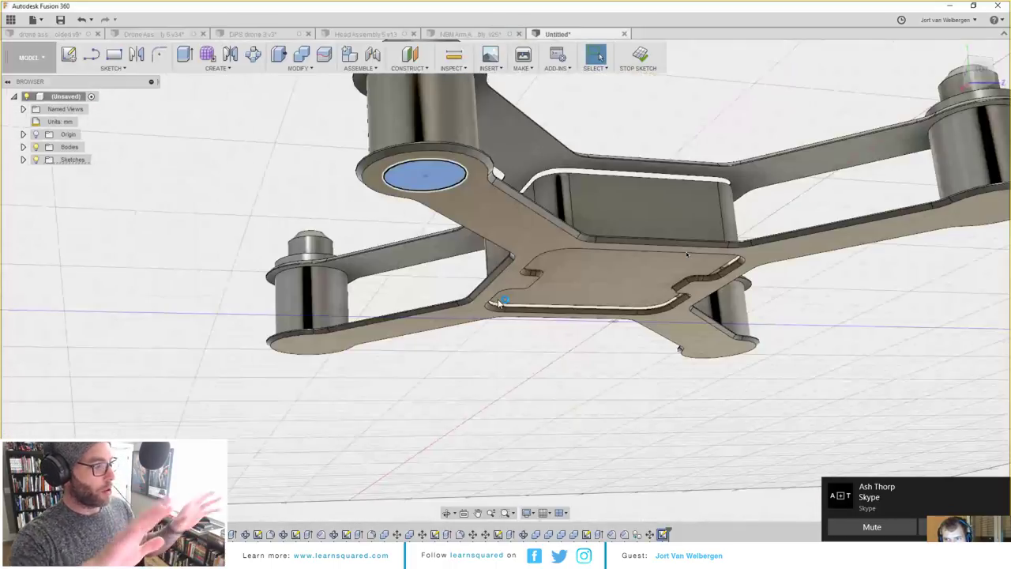
key("Escape")
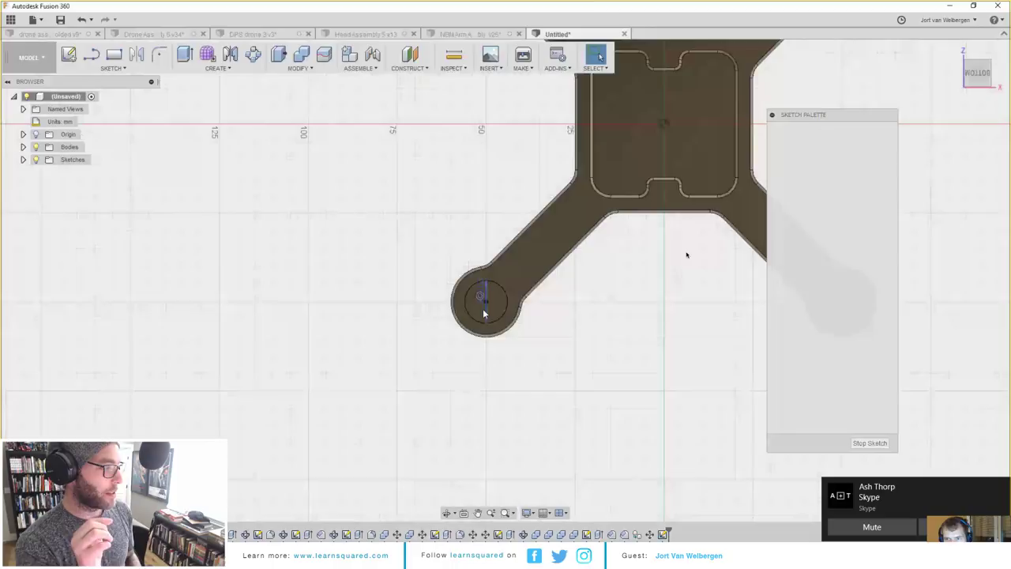
left_click(484, 311)
key("e")
key("e")
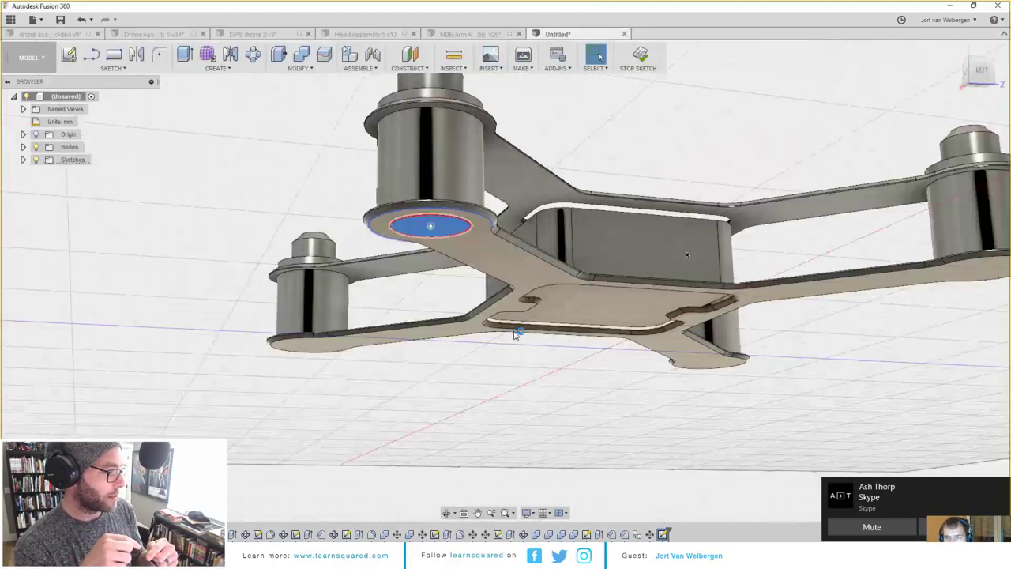
middle_click_drag(585, 131, 585, 142, "shift")
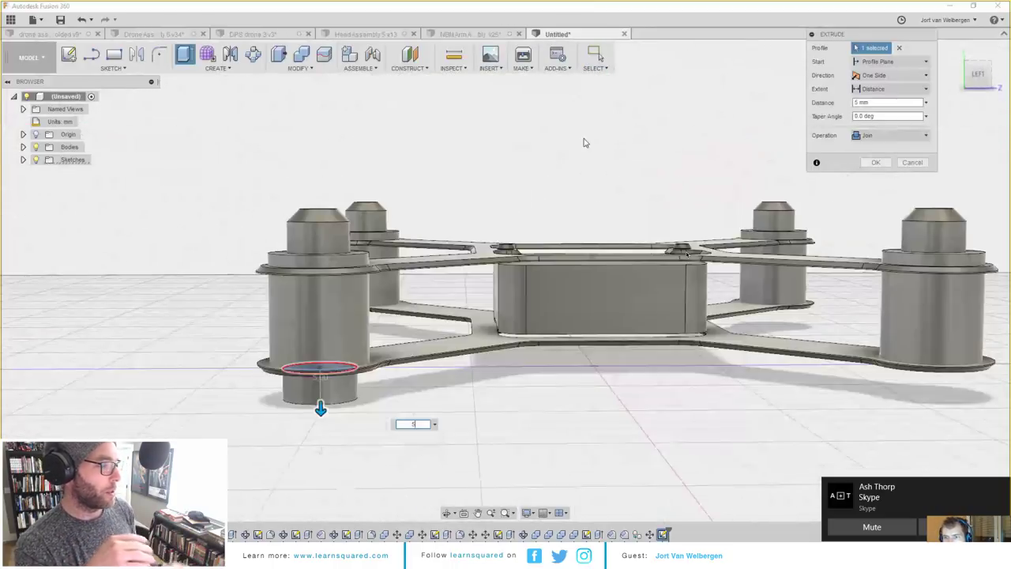
scroll(562, 183, "down", 3)
middle_click_drag(562, 185, 564, 176, "shift")
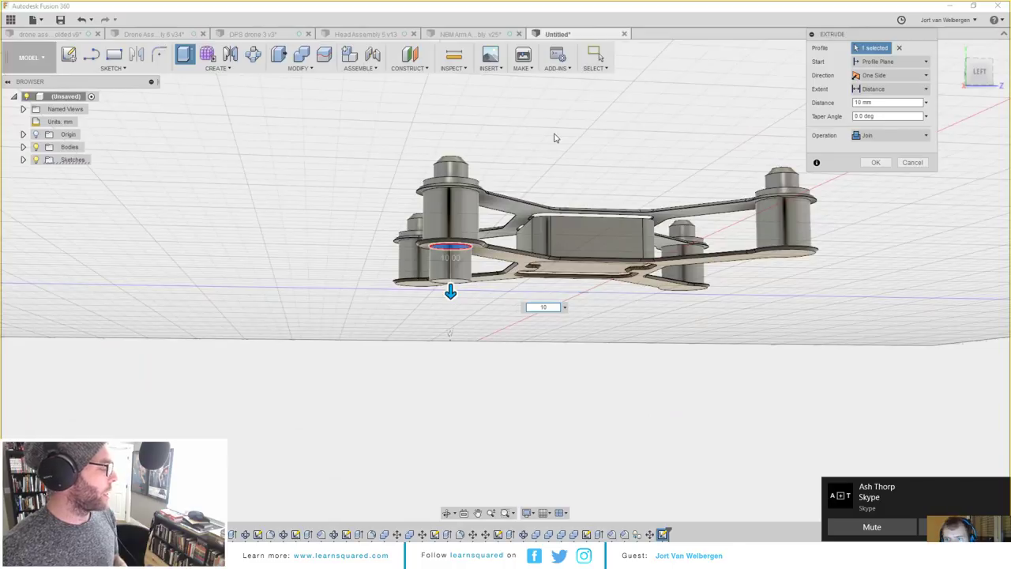
middle_click_drag(553, 148, 548, 169, "shift")
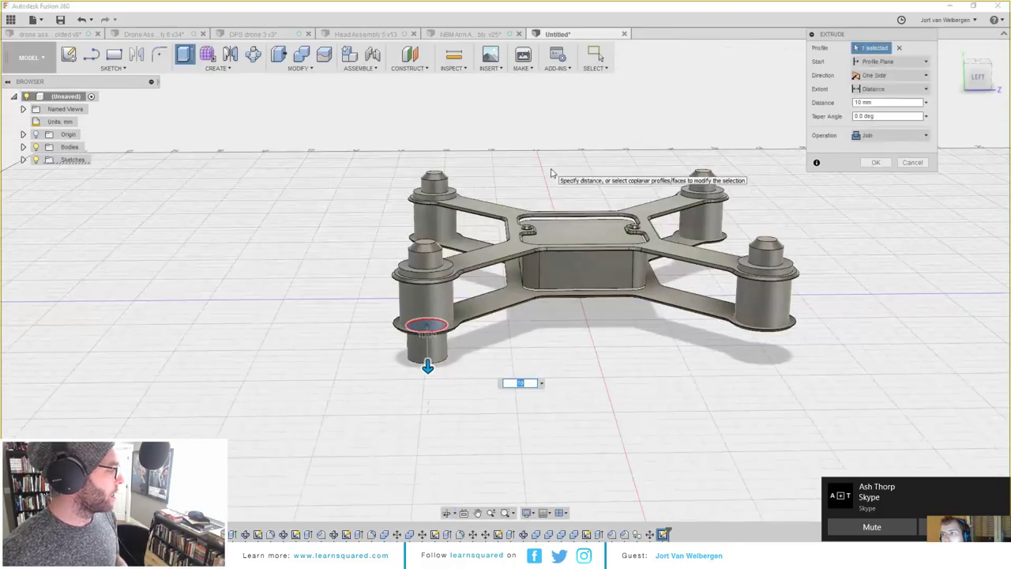
left_click(891, 135)
left_click(890, 187)
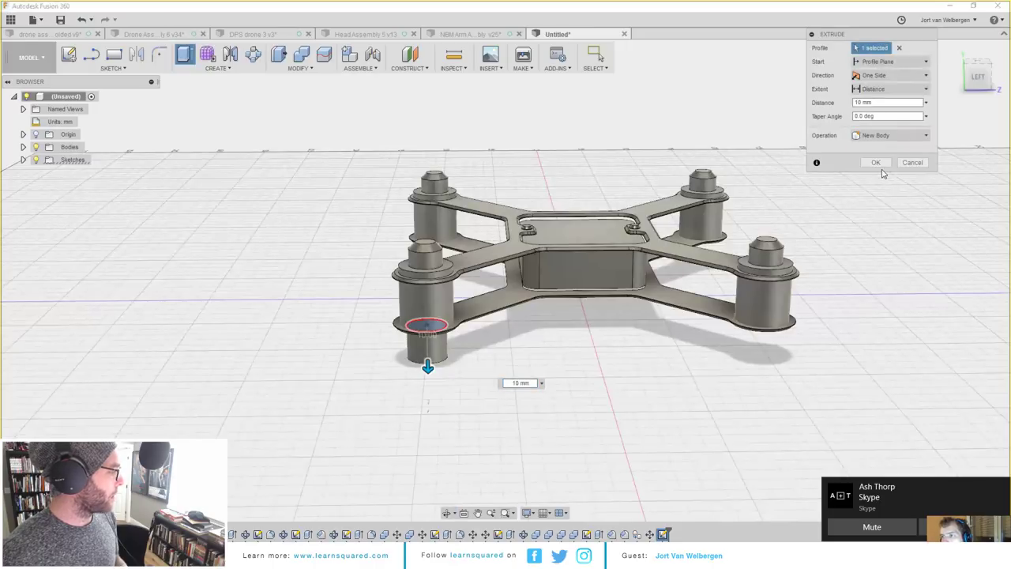
left_click(880, 168)
middle_click_drag(503, 366, 510, 346, "shift")
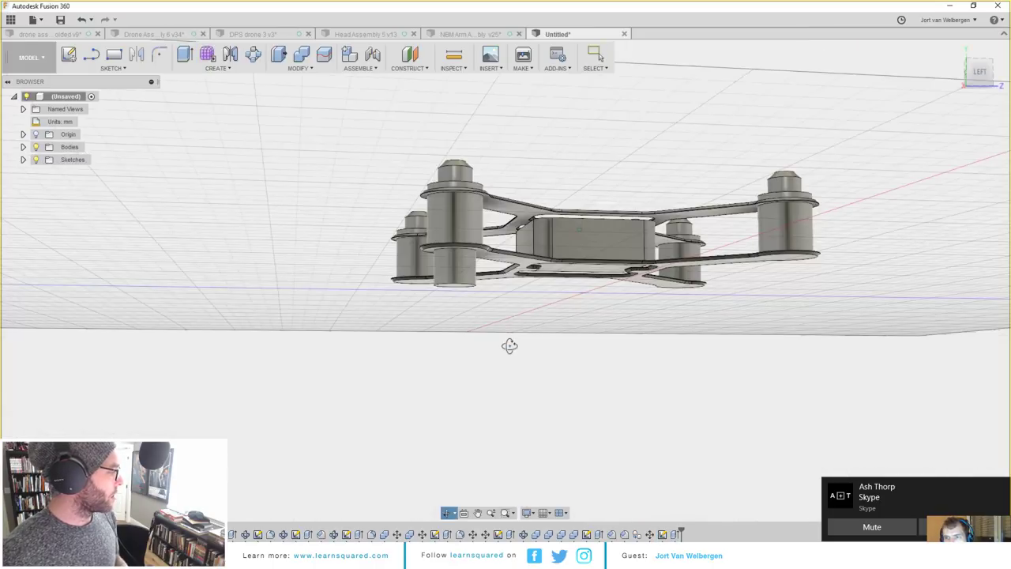
scroll(469, 284, "up", 3)
key("f")
left_click(484, 225)
type("1")
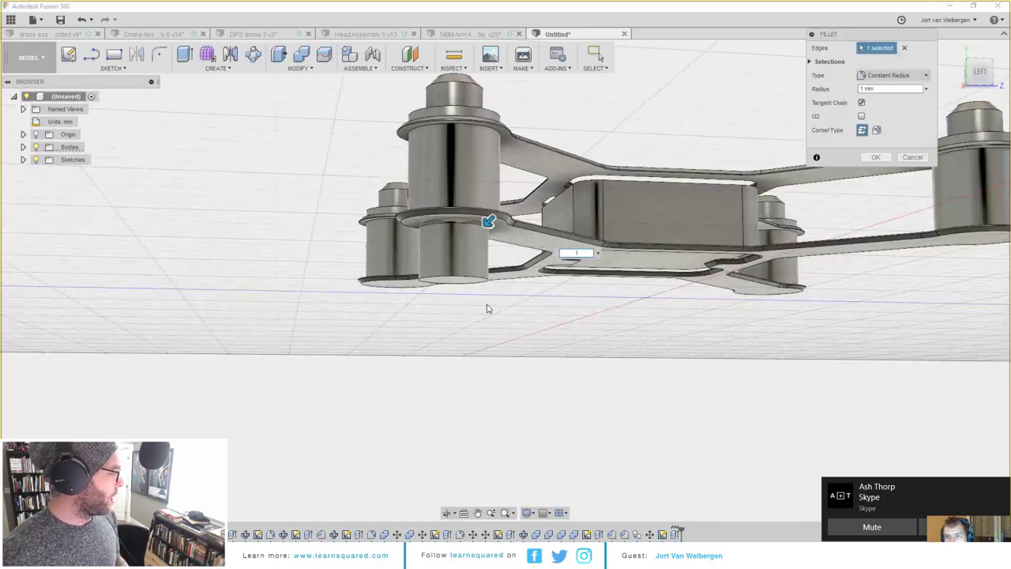
mouse_move(487, 308)
middle_mouse_down("shift")
mouse_move(513, 309)
mouse_move(499, 317)
middle_mouse_up("shift")
key("Escape")
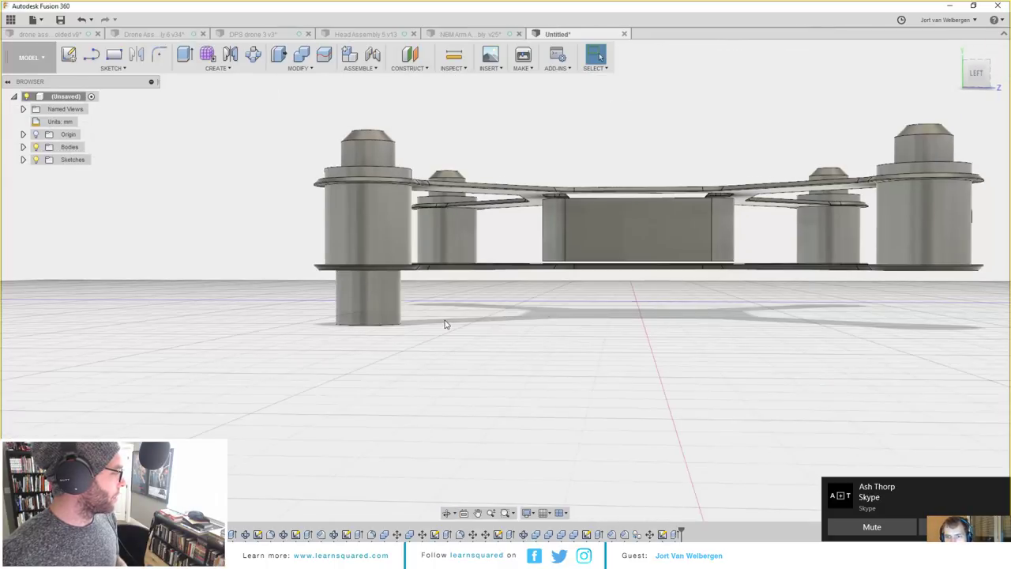
Step: Fillet the bottom edge of the landing foot with a constant radius of 2 mm
key("f")
left_click(402, 324)
type("2")
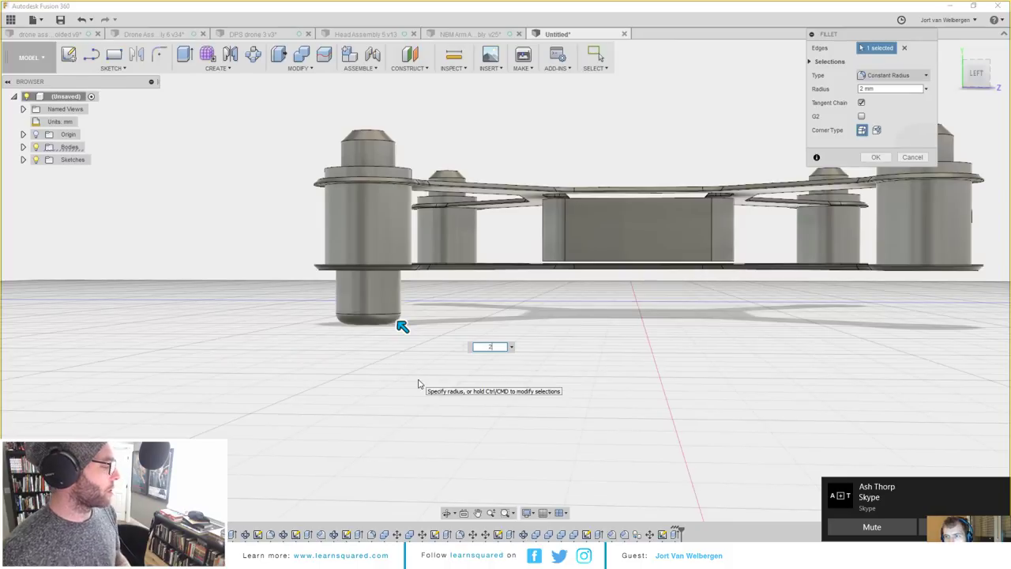
key("Return")
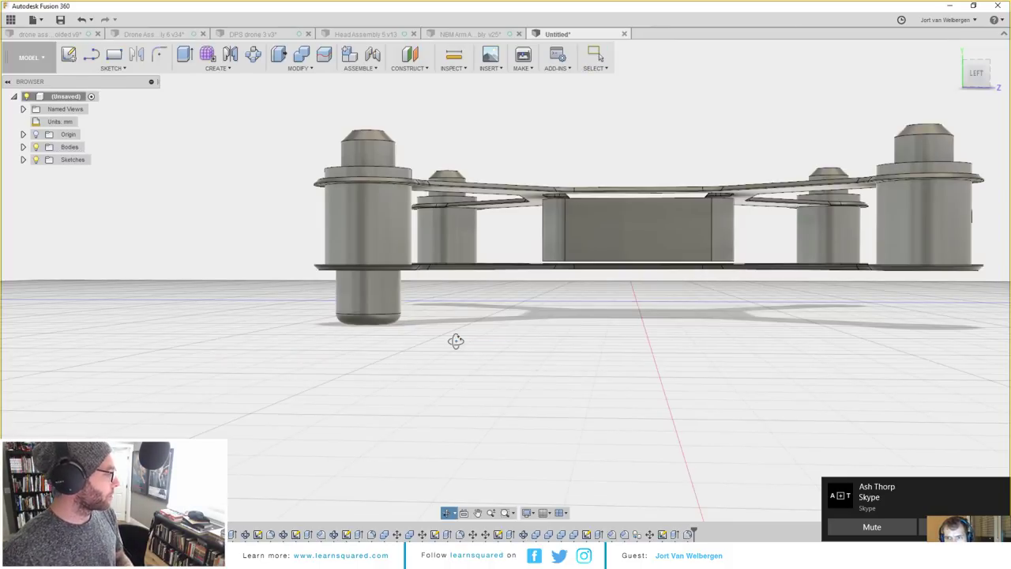
Step: Circular-pattern the foot body around the frame's vertical centre axis to place one foot under each of the four arms
middle_click_drag(455, 342, 551, 389, "shift")
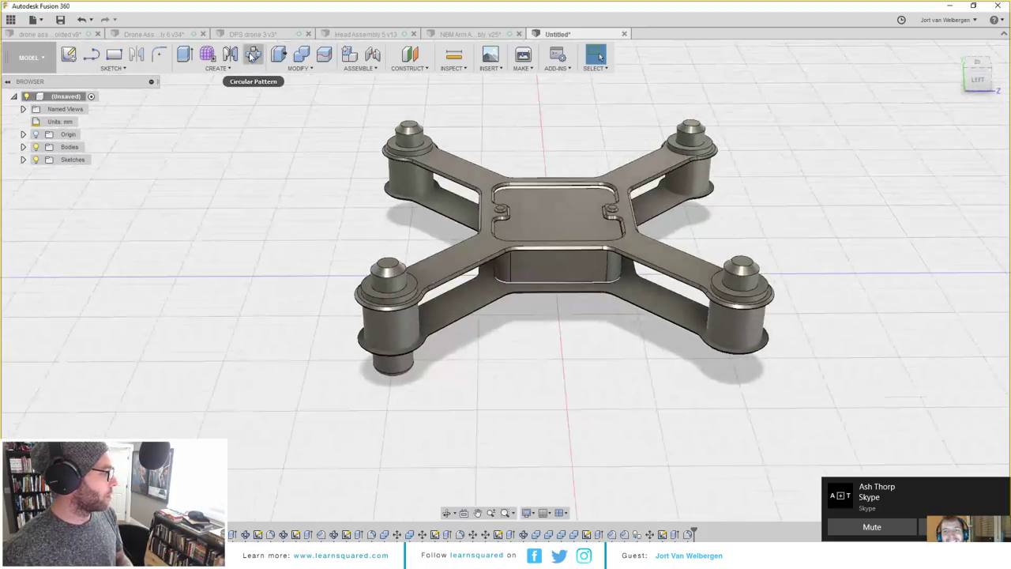
left_click(251, 55)
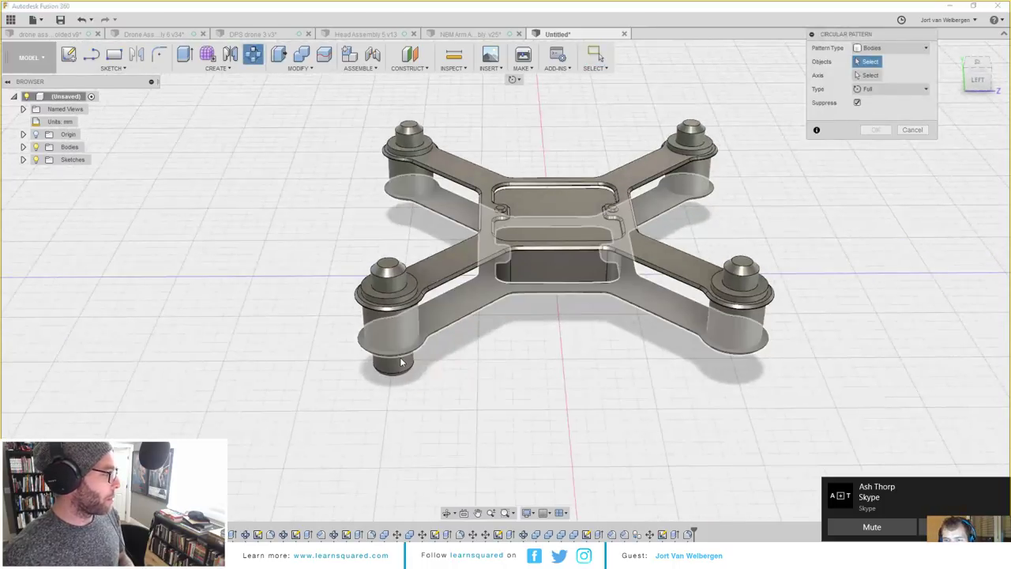
left_click(393, 351)
left_click(871, 75)
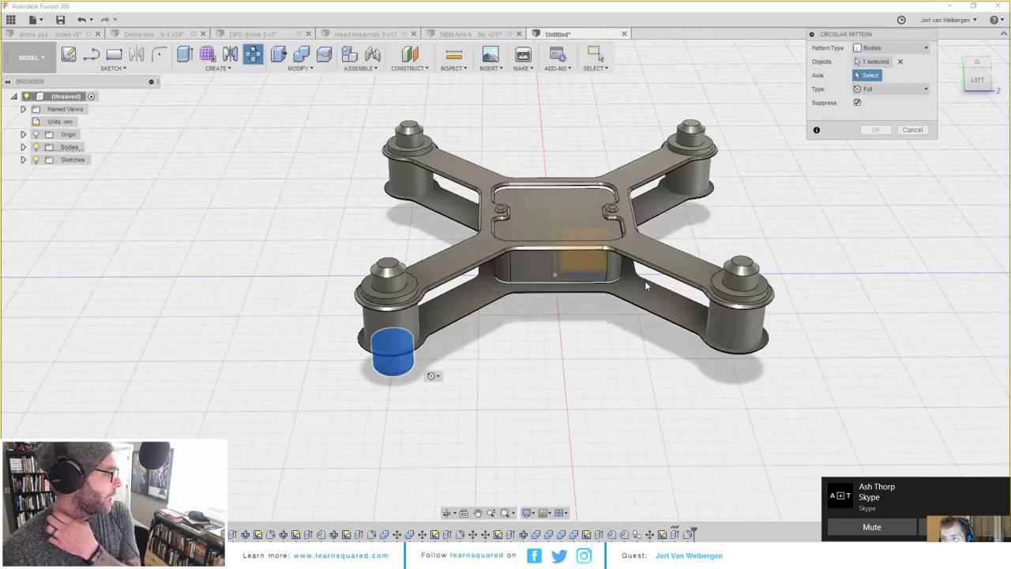
middle_click_drag(646, 286, 582, 296, "shift")
left_click(554, 237)
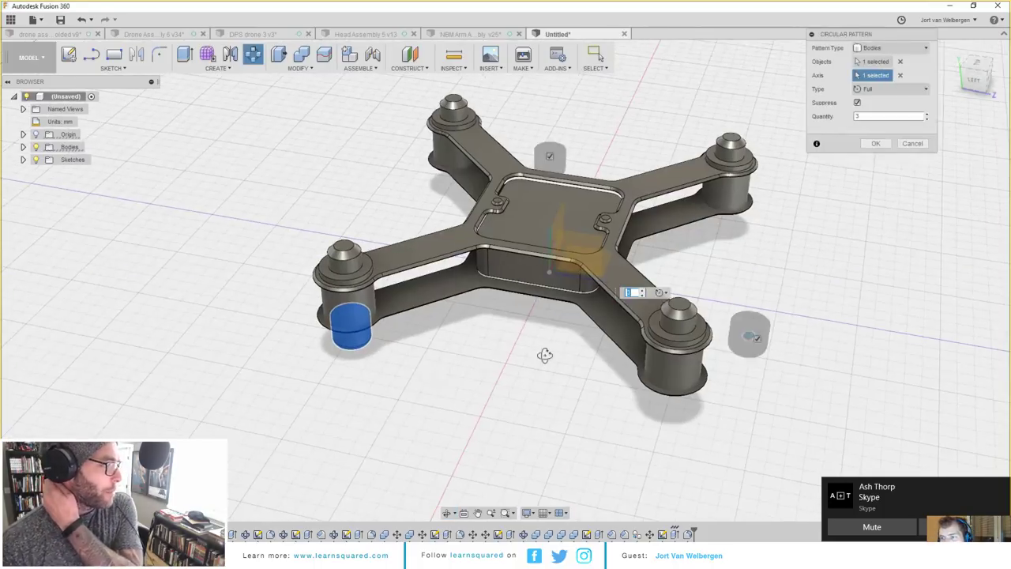
middle_click_drag(545, 355, 474, 348, "shift")
key("Return")
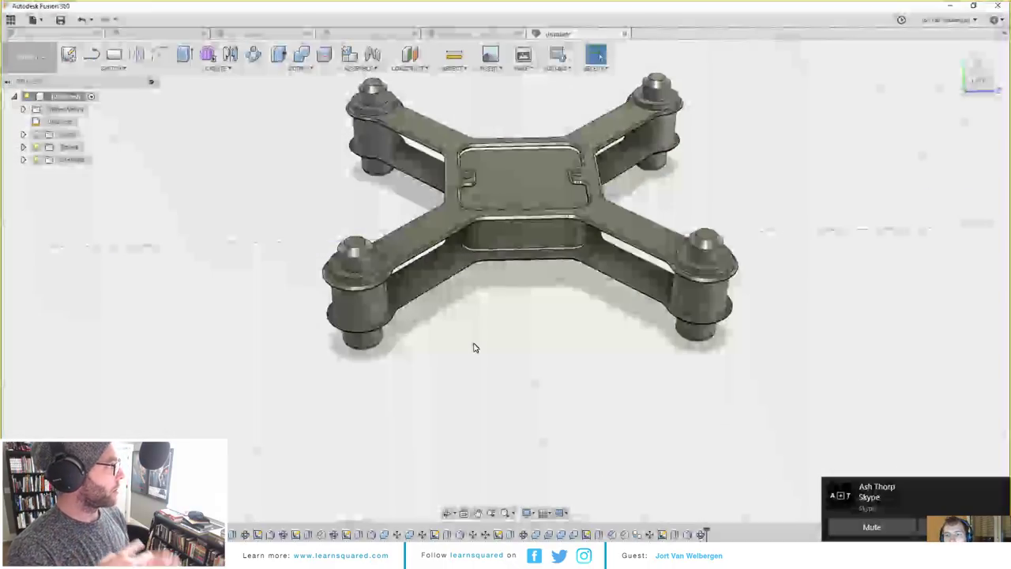
Step: Create a new form and place a 10 by 10 mm T-Spline box base on the ground plane, centred over one arm beside its motor mount
middle_click_drag(474, 347, 506, 320, "shift")
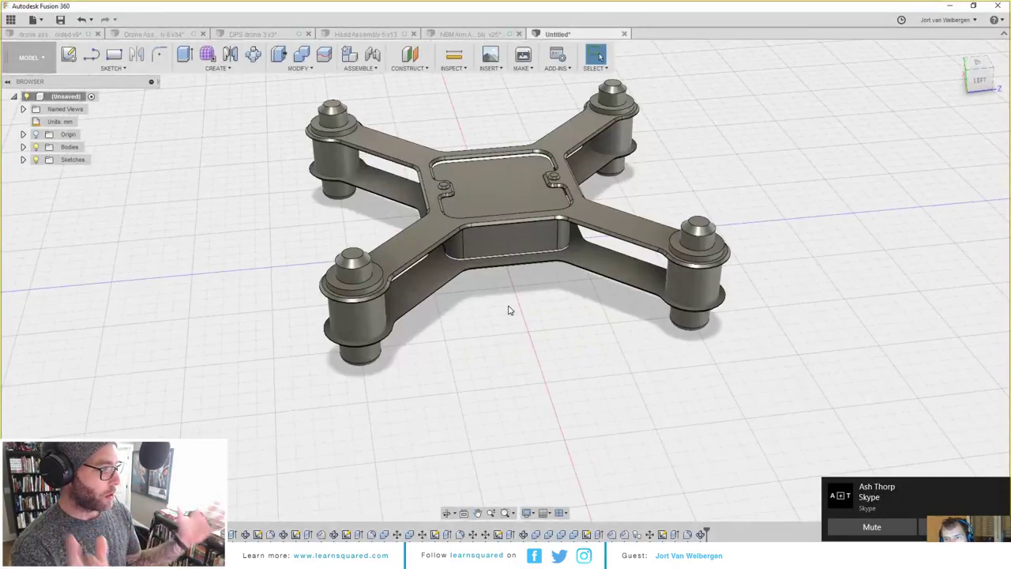
mouse_move(496, 309)
middle_mouse_down("shift")
mouse_move(469, 301)
mouse_move(471, 320)
mouse_move(496, 325)
middle_mouse_up("shift")
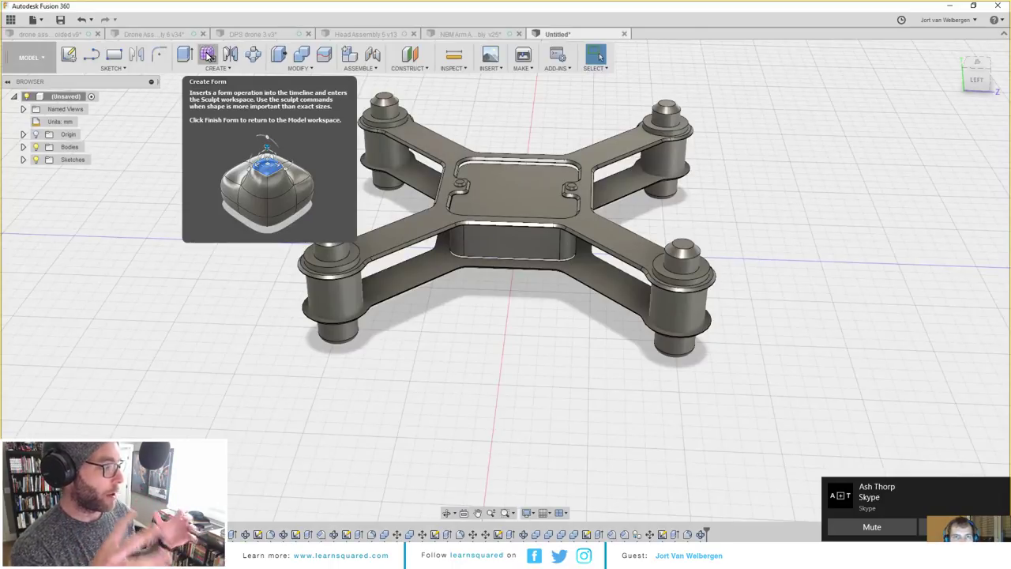
left_click(207, 54)
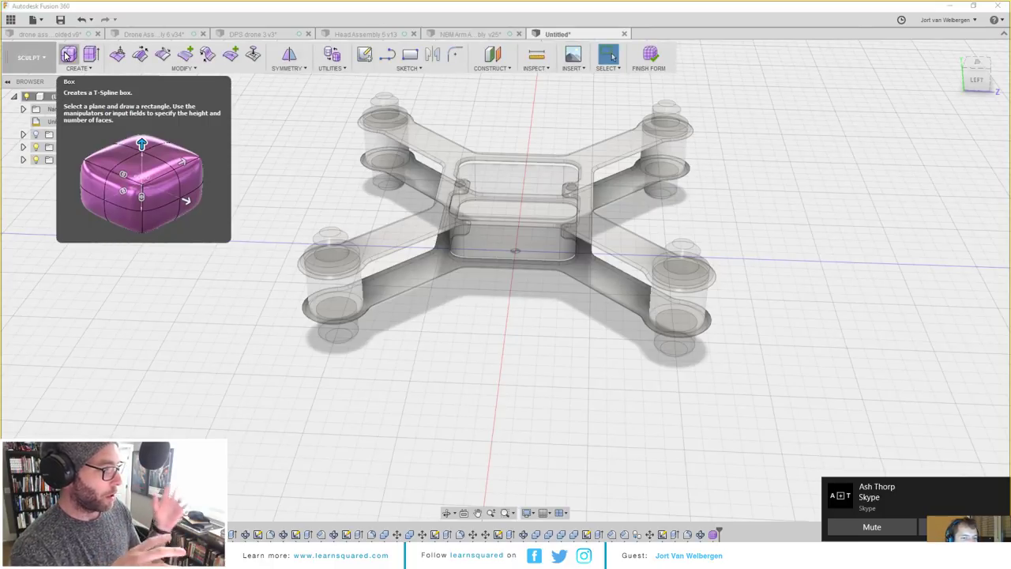
left_click(67, 55)
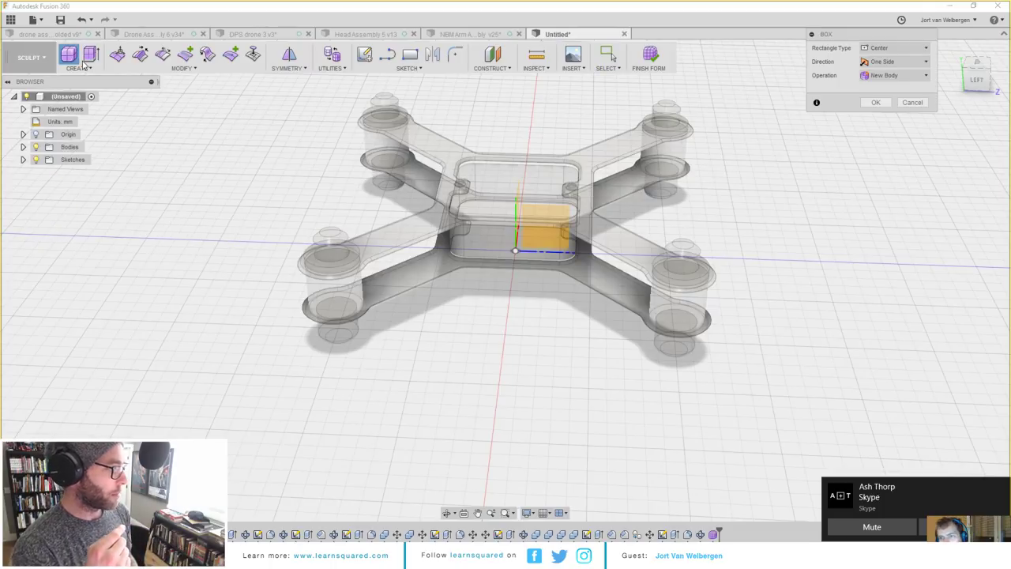
left_click(511, 293)
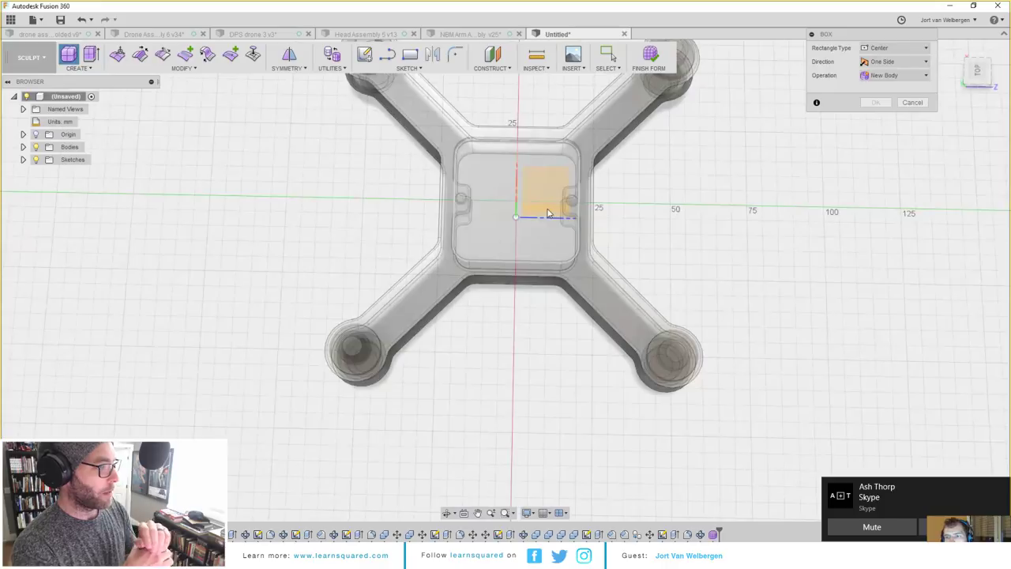
left_click(551, 213)
left_click(545, 190)
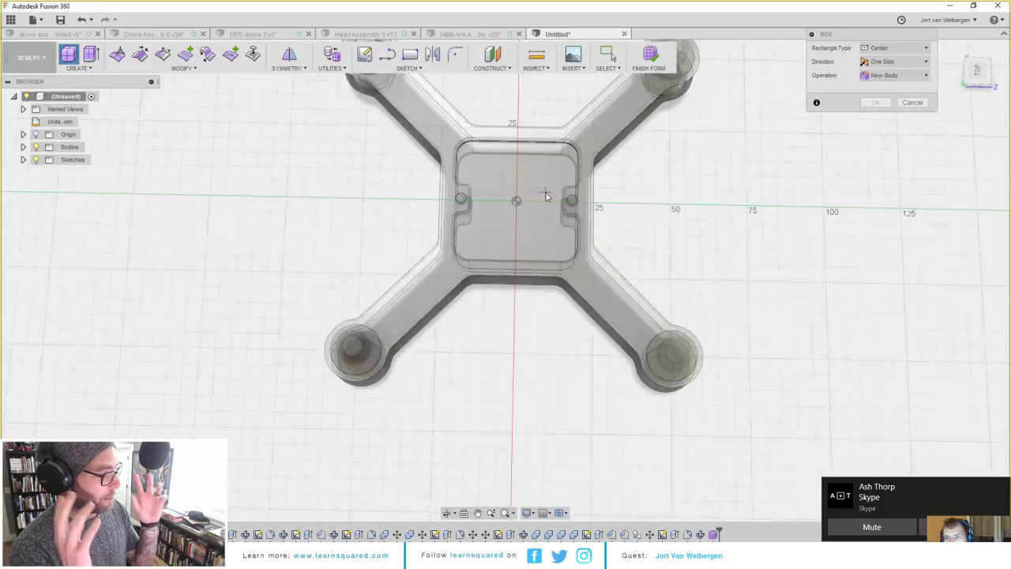
middle_click_drag(518, 218, 482, 268, "shift")
middle_click_drag(462, 287, 521, 239)
scroll(474, 257, "up", 4)
middle_click_drag(464, 271, 444, 282, "shift")
left_click(435, 282)
scroll(439, 288, "up", 3)
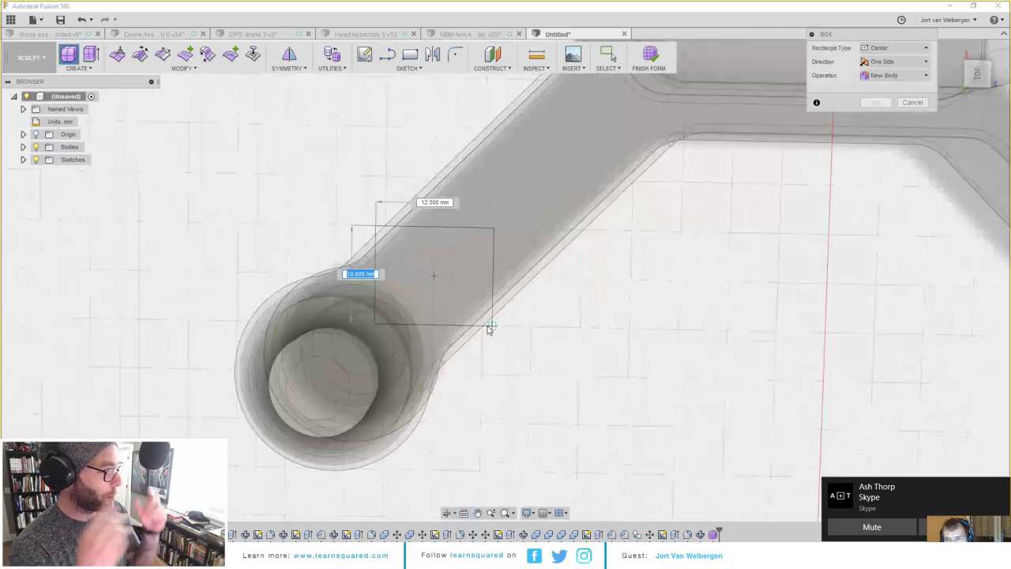
left_click(487, 327)
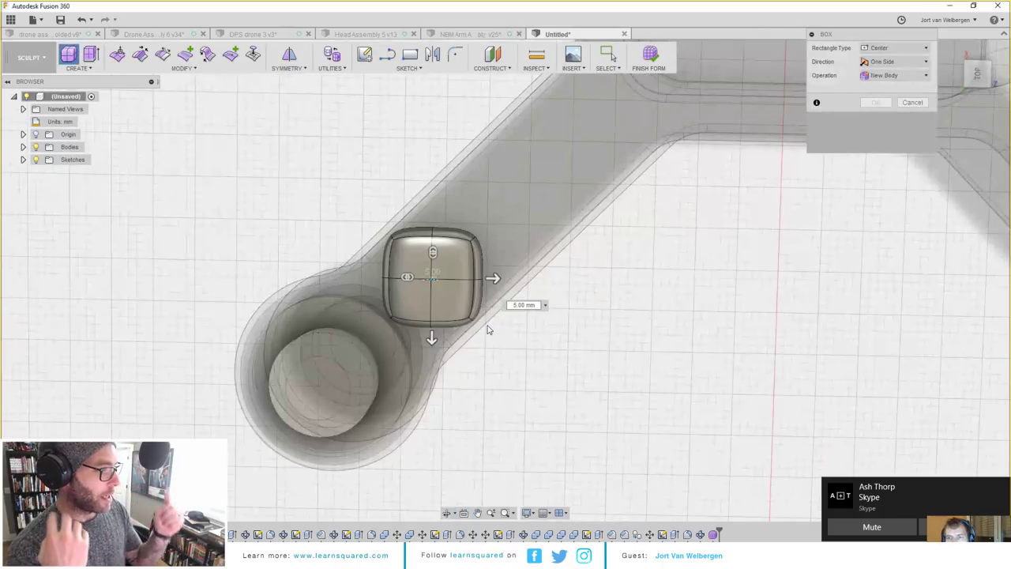
Step: Give the T-Spline box a height of 15 mm and create it as a new body
scroll(487, 329, "down", 5)
middle_click_drag(463, 331, 442, 191, "shift")
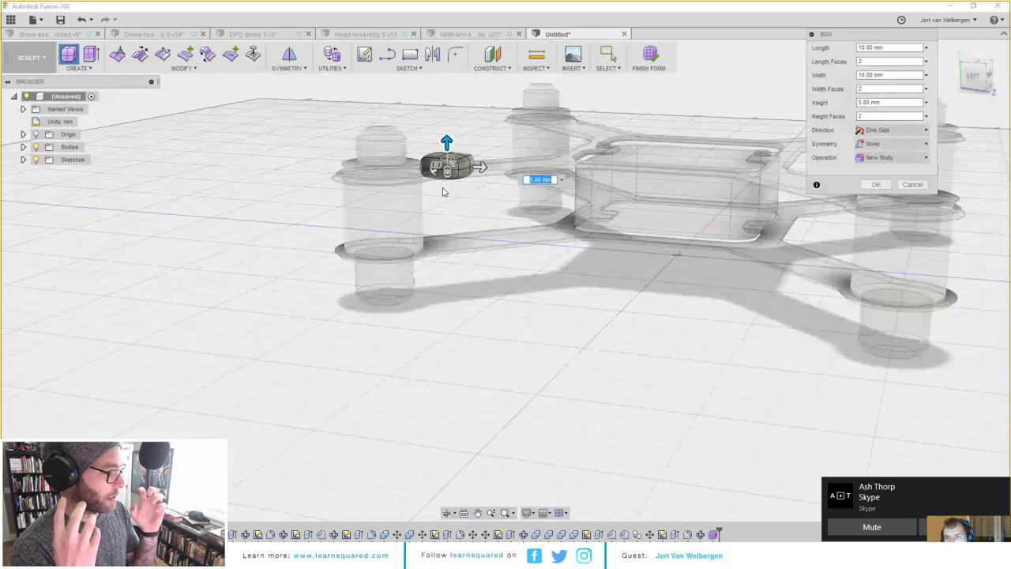
scroll(446, 192, "up", 3)
left_click_drag(449, 135, 450, 66)
middle_click_drag(459, 158, 452, 200)
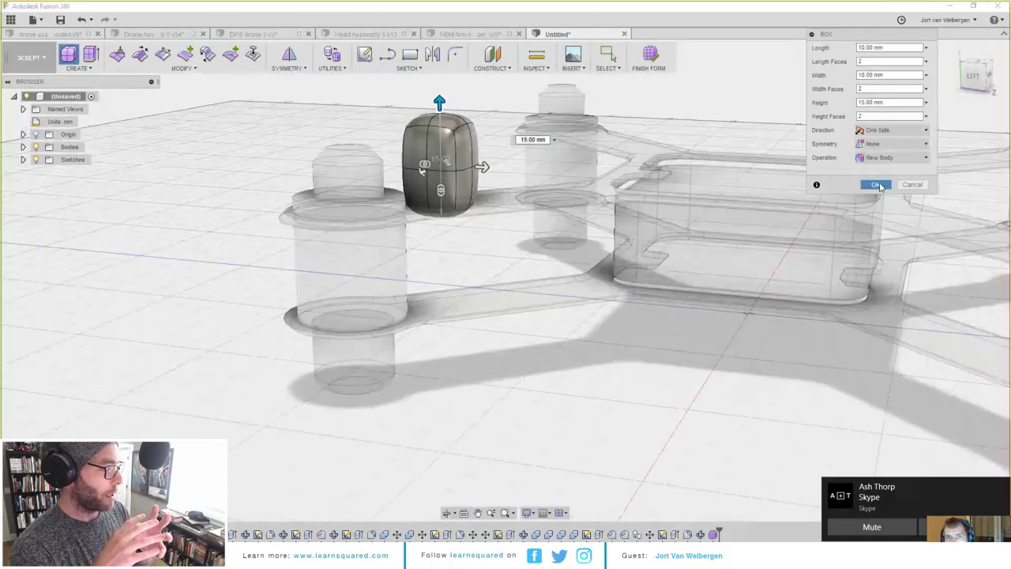
left_click(879, 185)
Step: Move the whole T-Spline box vertically with Edit Form so it sits on the lower plate's arm between the two plates
left_click(119, 55)
left_click(454, 160)
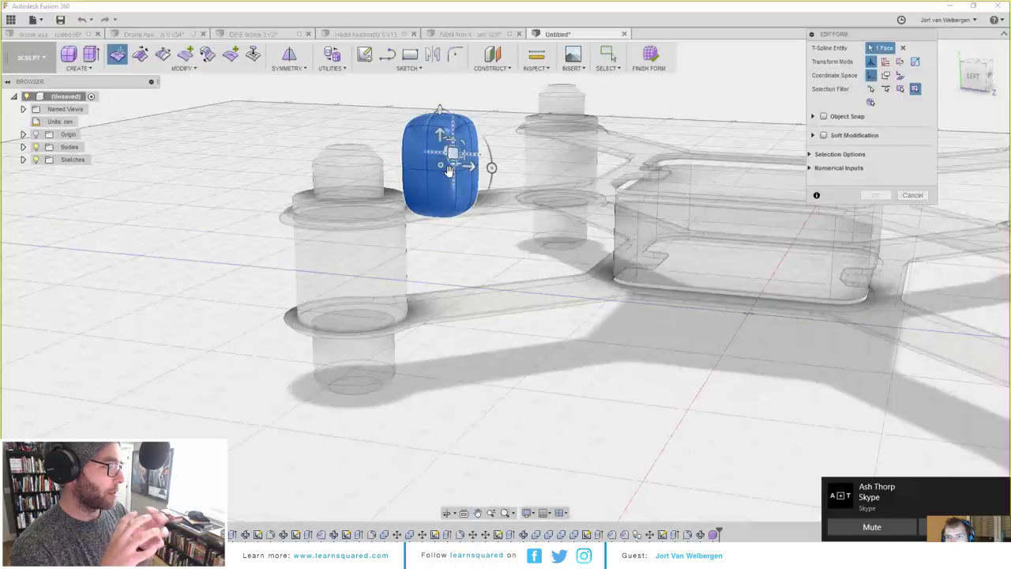
middle_click_drag(440, 130, 440, 114, "shift")
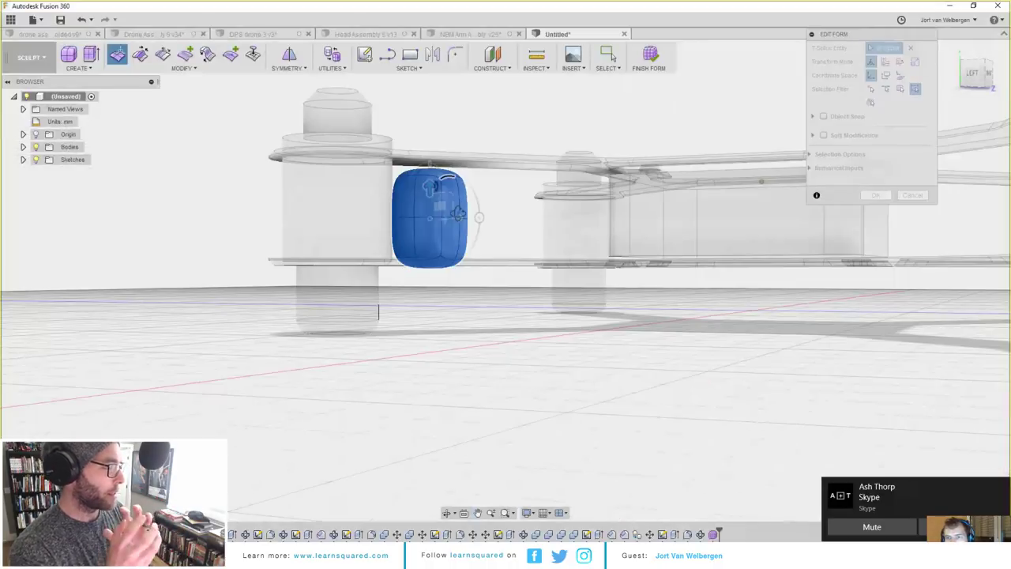
middle_click_drag(459, 213, 435, 186, "shift")
left_click(876, 195)
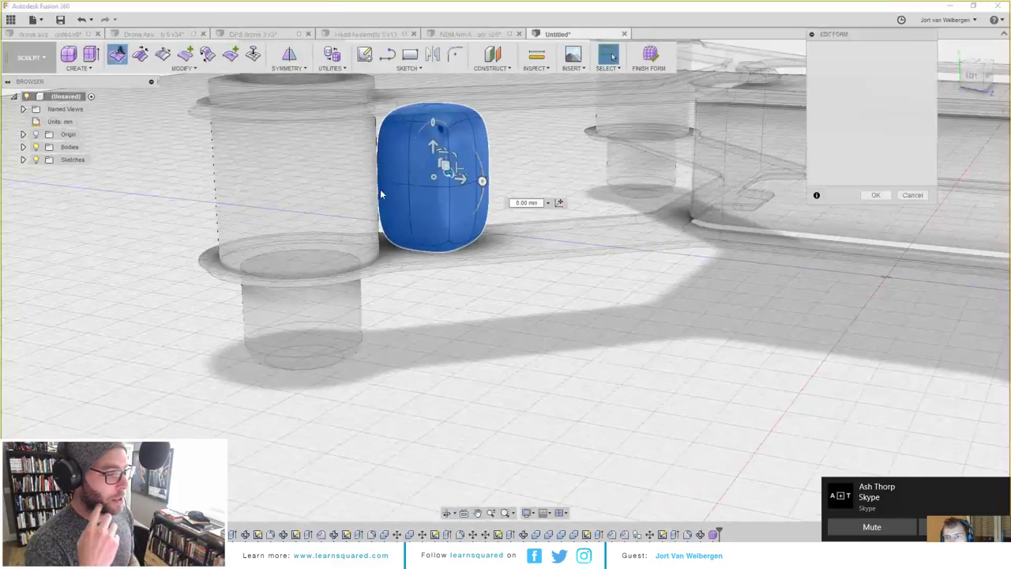
Step: Scale the bottom portion of the T-Spline box outward to flare its base
middle_click_drag(455, 249, 411, 236, "shift")
left_click(453, 259)
left_click_drag(397, 221, 549, 286)
middle_click_drag(526, 221, 481, 260, "shift")
left_click_drag(483, 197, 539, 198)
middle_click_drag(490, 212, 499, 181, "shift")
Step: Select the four top faces of the flared form and lower them by 4 mm
double_click(466, 147)
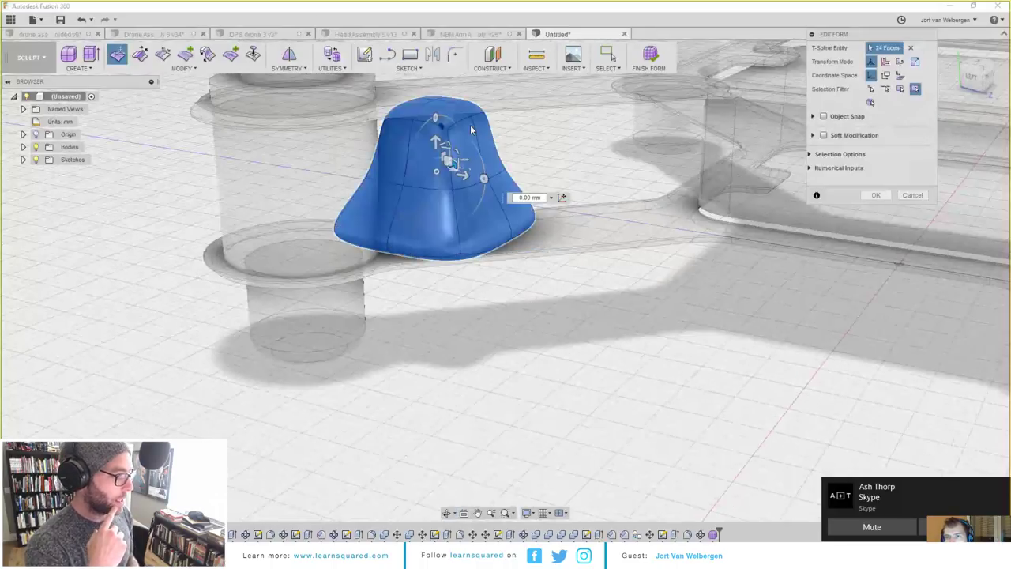
middle_click_drag(464, 141, 463, 151, "shift")
left_click(442, 107)
left_click(418, 97, "shift")
left_click(452, 86, "shift")
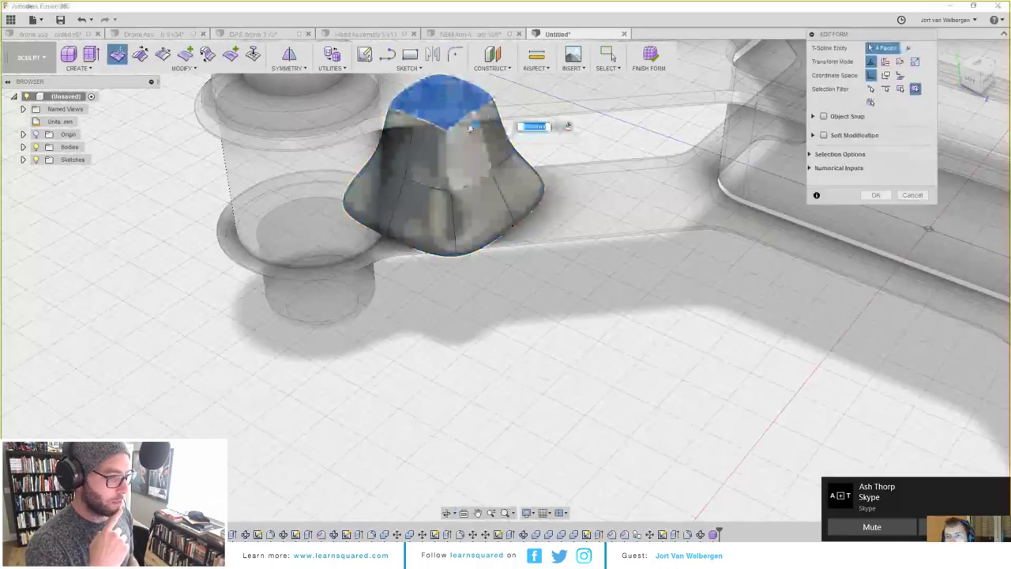
middle_click_drag(451, 87, 451, 218, "shift")
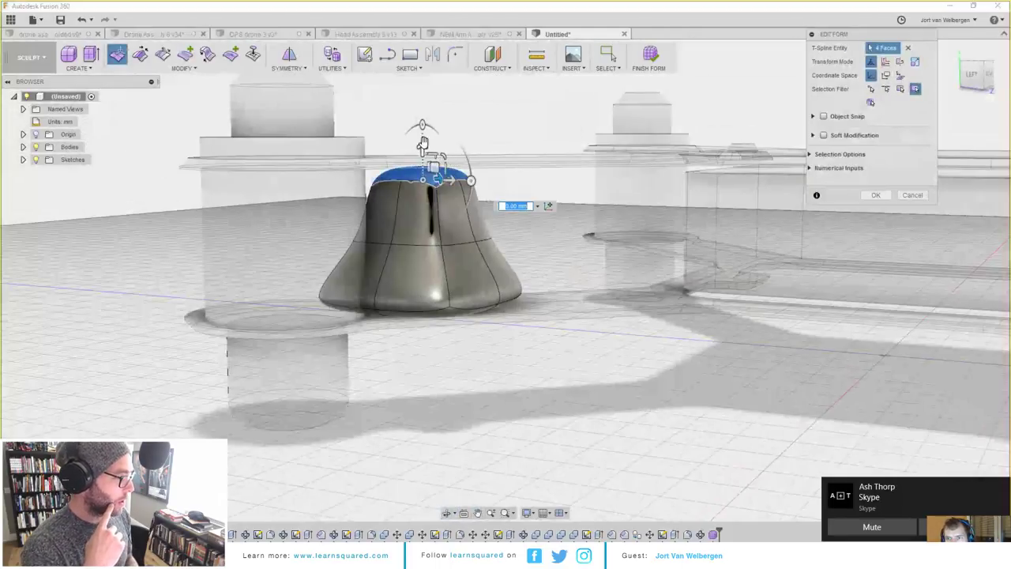
left_click_drag(422, 143, 423, 205)
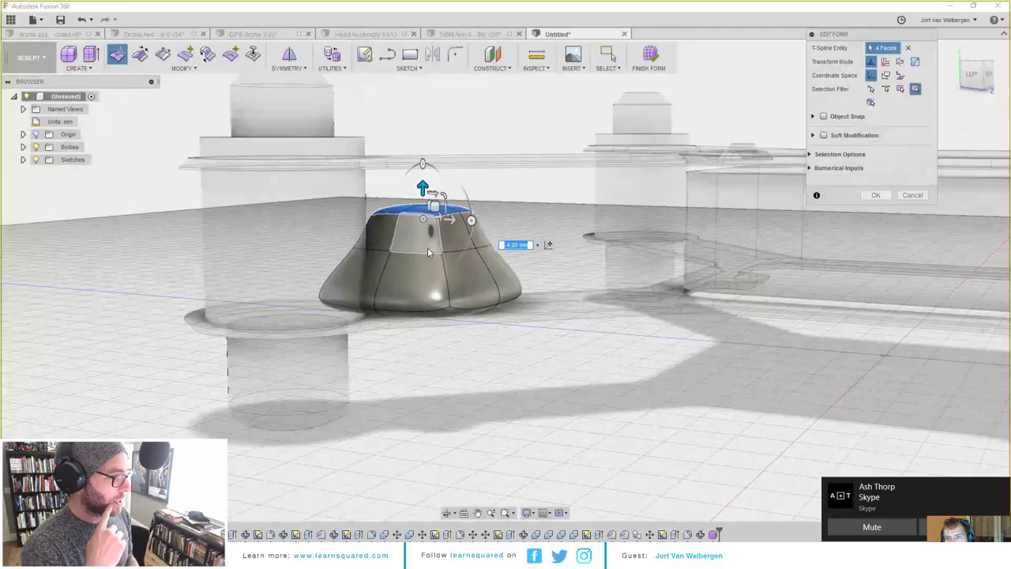
middle_click_drag(402, 227, 406, 232, "shift")
left_click_drag(332, 149, 510, 263)
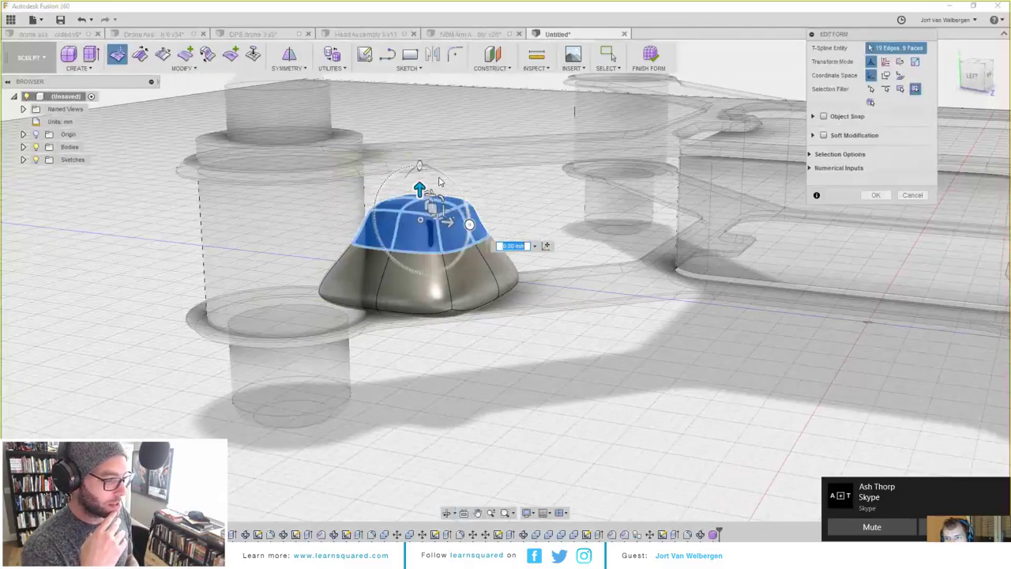
middle_click_drag(440, 181, 271, 176, "shift")
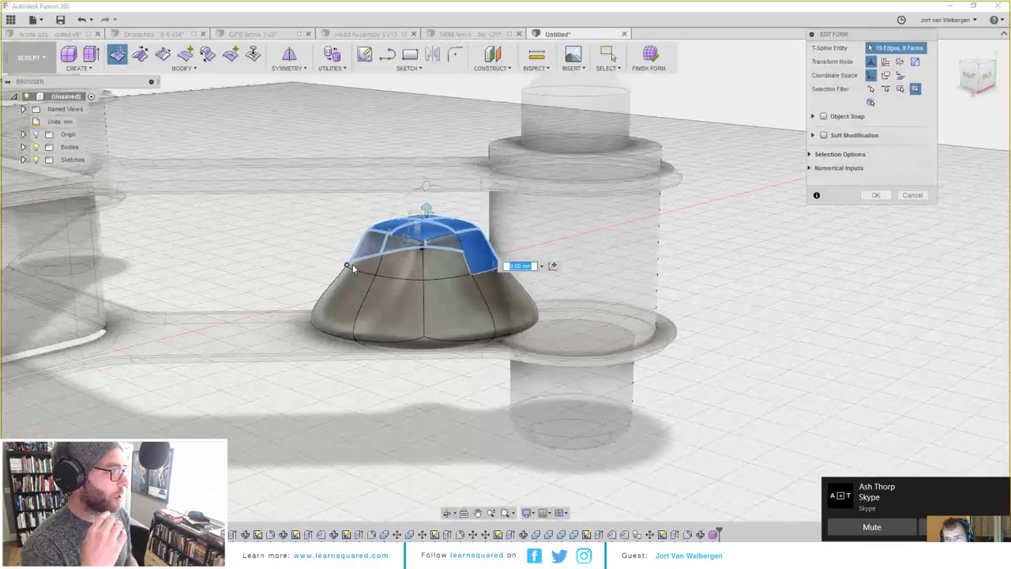
left_click(356, 263, "shift")
left_click(401, 263, "shift")
left_click(435, 271, "shift")
mouse_move(435, 271)
middle_mouse_down("shift")
mouse_move(415, 201)
mouse_move(411, 300)
mouse_move(446, 259)
middle_mouse_up("shift")
Step: Extrude the form's four top faces upward to just below the upper plate
left_click(399, 302)
left_click(387, 283, "shift")
left_click(431, 274, "shift")
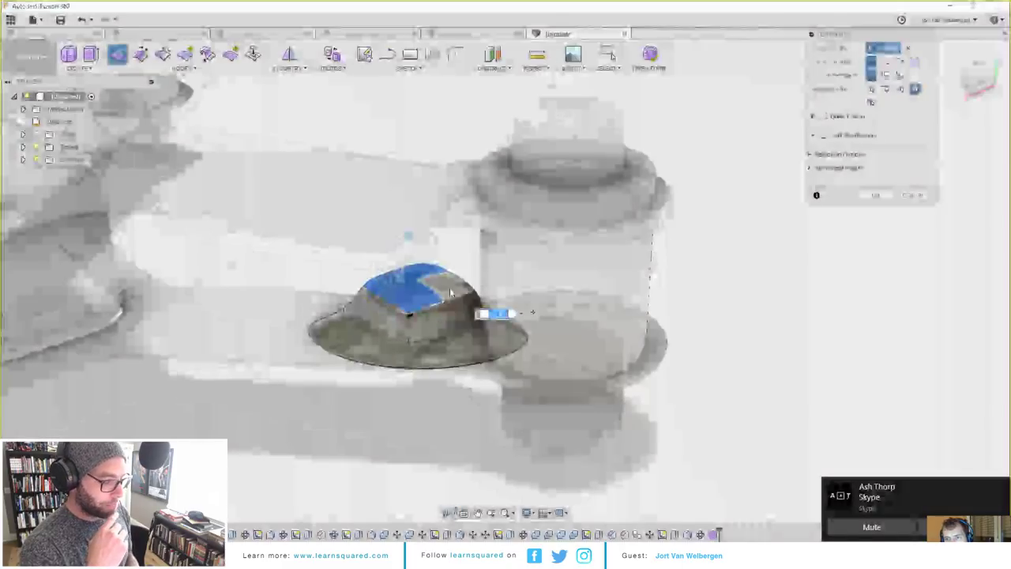
middle_click_drag(415, 291, 423, 264, "shift")
left_click_drag(424, 248, 424, 159)
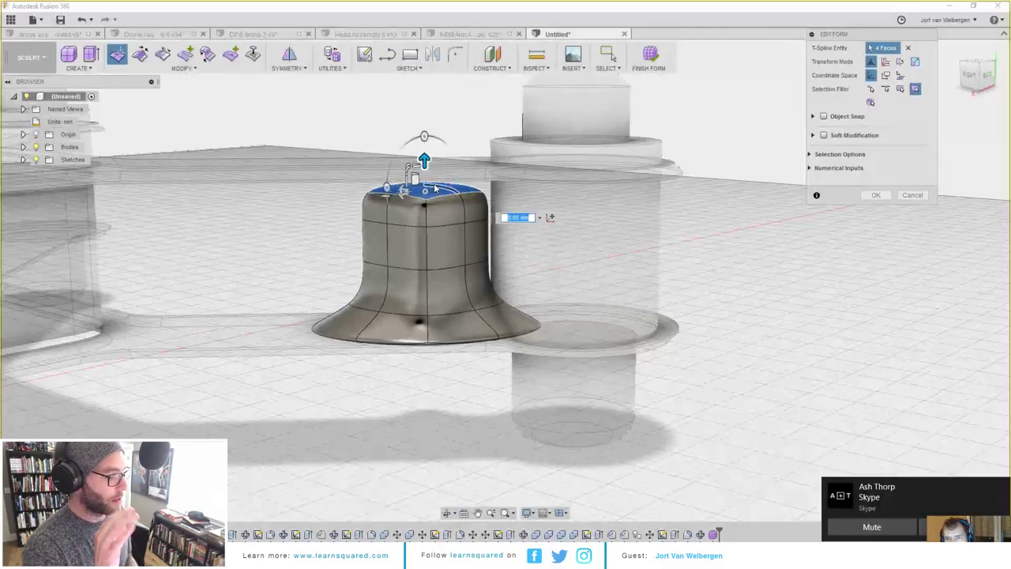
Step: Scale the four top faces outward so the upper end flares like the base
middle_click_drag(436, 188, 424, 247, "shift")
left_click_drag(384, 261, 361, 294)
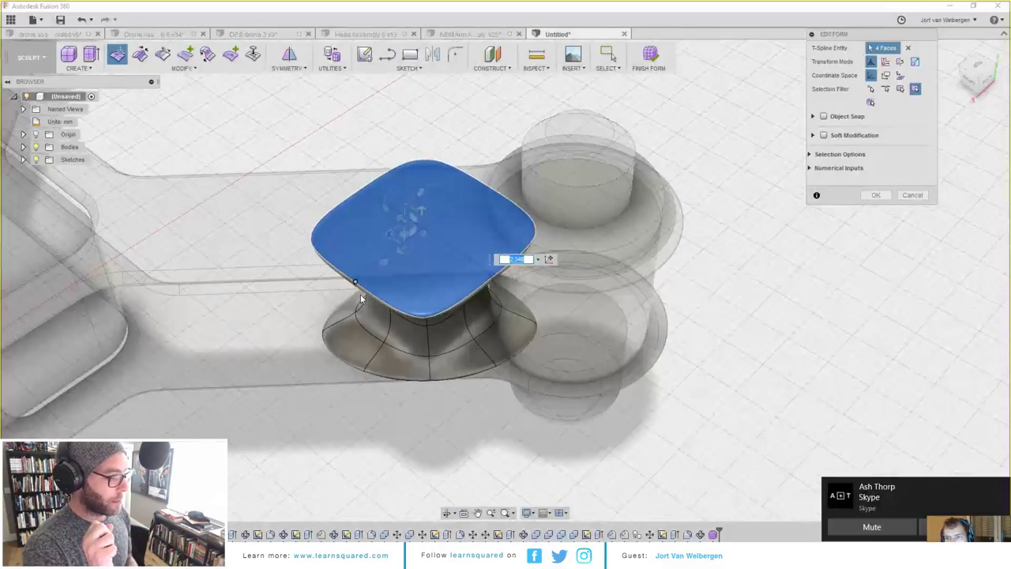
mouse_move(361, 298)
middle_mouse_down("shift")
mouse_move(415, 249)
mouse_move(535, 282)
mouse_move(535, 258)
mouse_move(483, 263)
mouse_move(488, 285)
middle_mouse_up("shift")
Step: Rotate the whole form in line with the arm and shift it horizontally by about 0.64 mm and 0.49 mm
double_click(426, 241)
middle_click_drag(389, 209, 464, 204, "shift")
left_click_drag(425, 177, 430, 171)
middle_click_drag(455, 178, 549, 203, "shift")
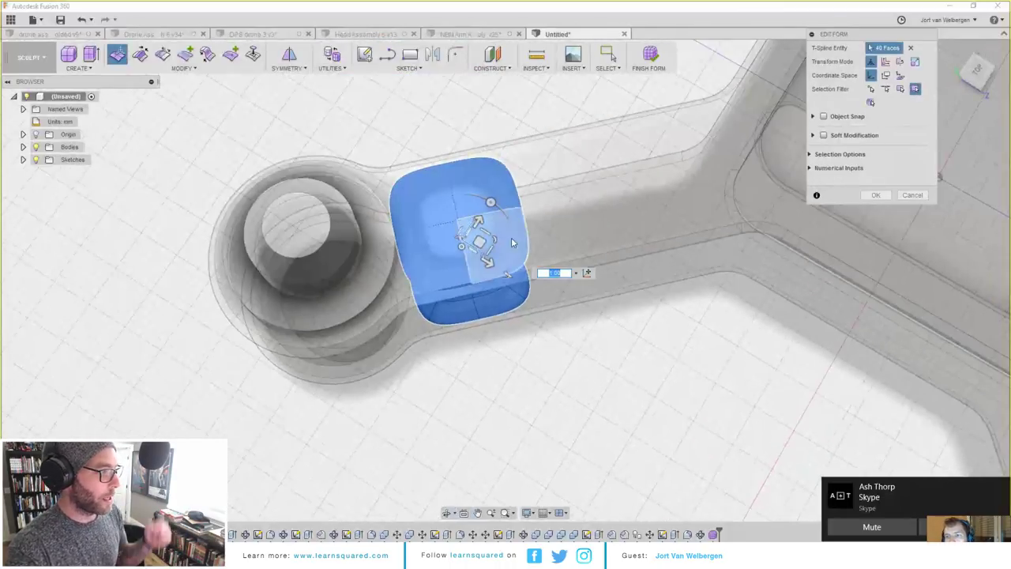
left_click_drag(479, 242, 487, 239)
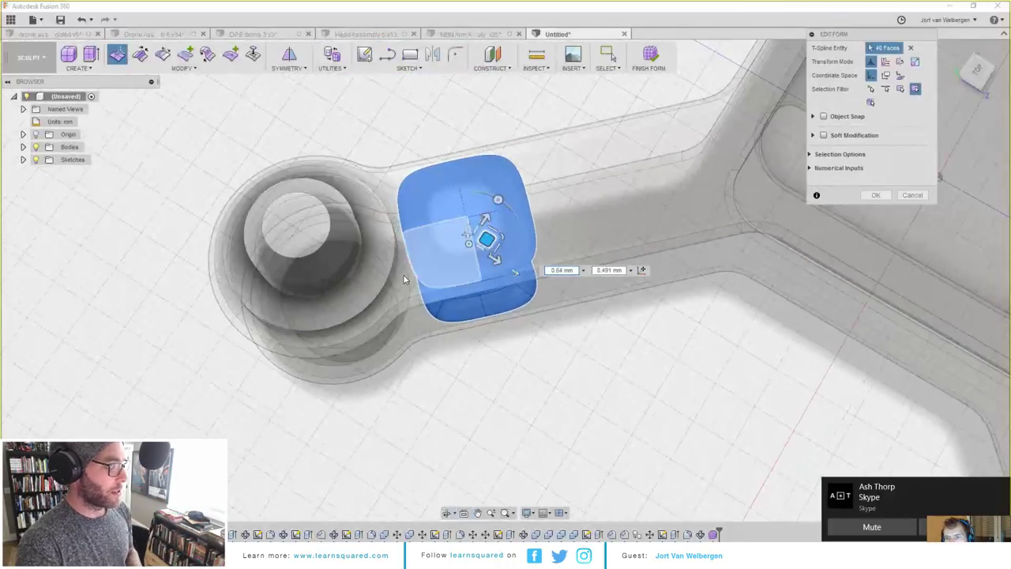
middle_click_drag(403, 274, 426, 340, "shift")
Step: Move the form's upper end along the arm toward the centre body so the form leans inward
double_click(437, 325)
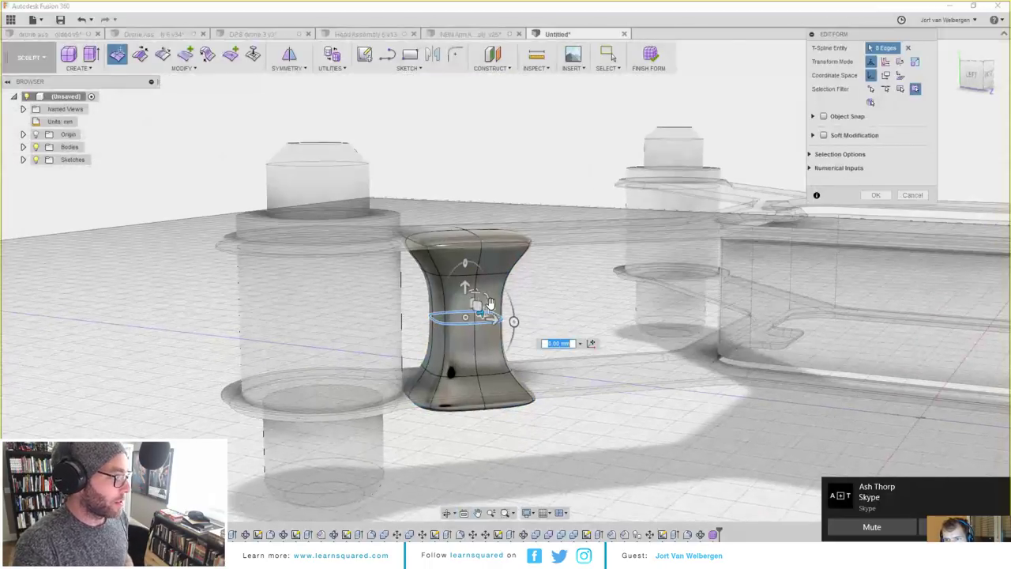
middle_click_drag(490, 302, 433, 234, "shift")
double_click(483, 153)
middle_click_drag(483, 153, 499, 142, "shift")
left_click_drag(487, 120, 639, 109)
middle_click_drag(570, 175, 509, 178, "shift")
Step: Shift the edge loop just below the top toward the centre body to shape the form's bend
double_click(479, 184)
left_click_drag(484, 169, 541, 160)
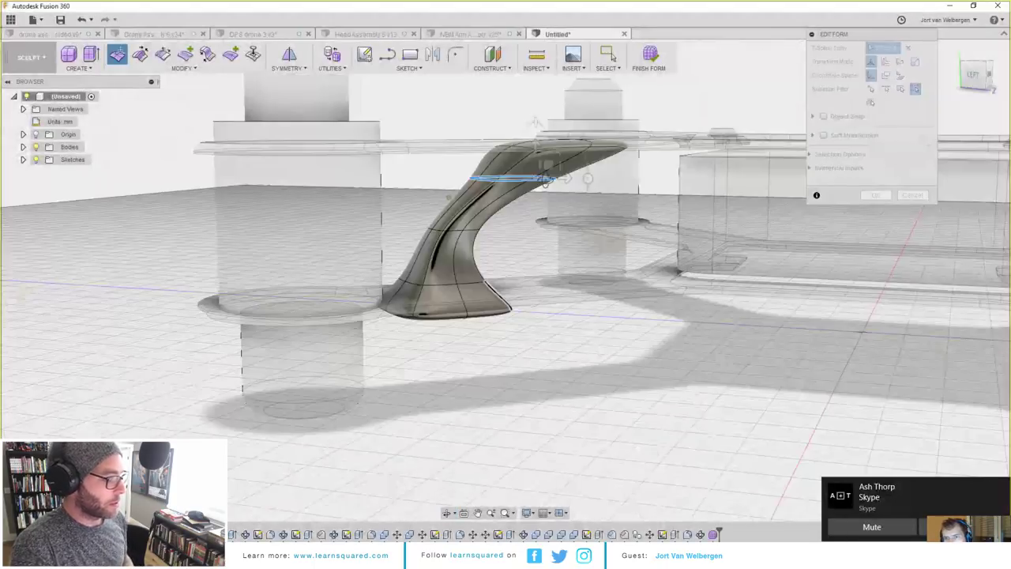
middle_click_drag(536, 122, 433, 185, "shift")
key("Escape")
Step: Delete the faces that cap the form's bottom and top ends
left_click(379, 258)
left_click(438, 259, "shift")
left_click(432, 283, "shift")
middle_click_drag(392, 289, 416, 290, "shift")
left_click(416, 290)
left_click(463, 313, "shift")
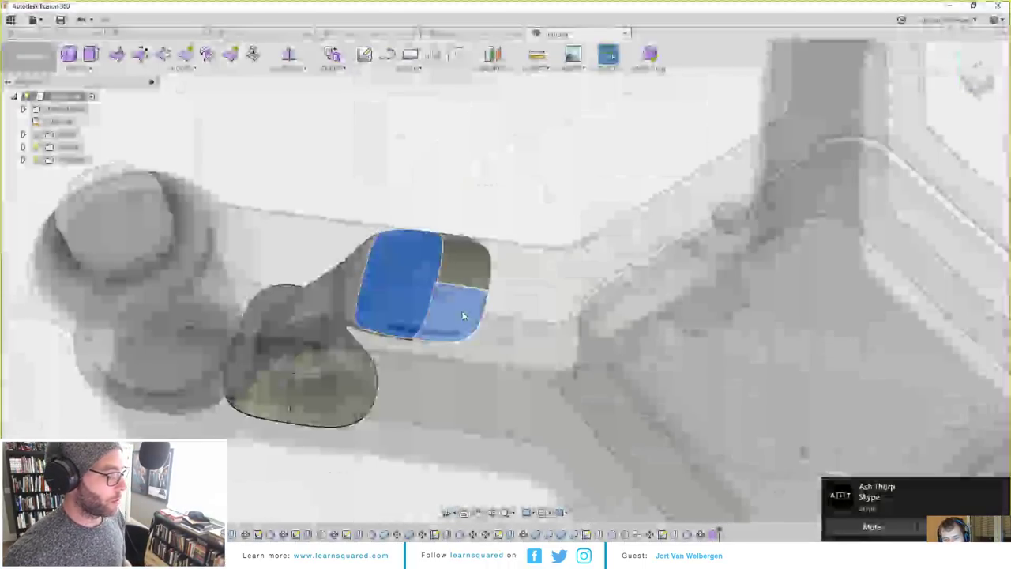
left_click(466, 256)
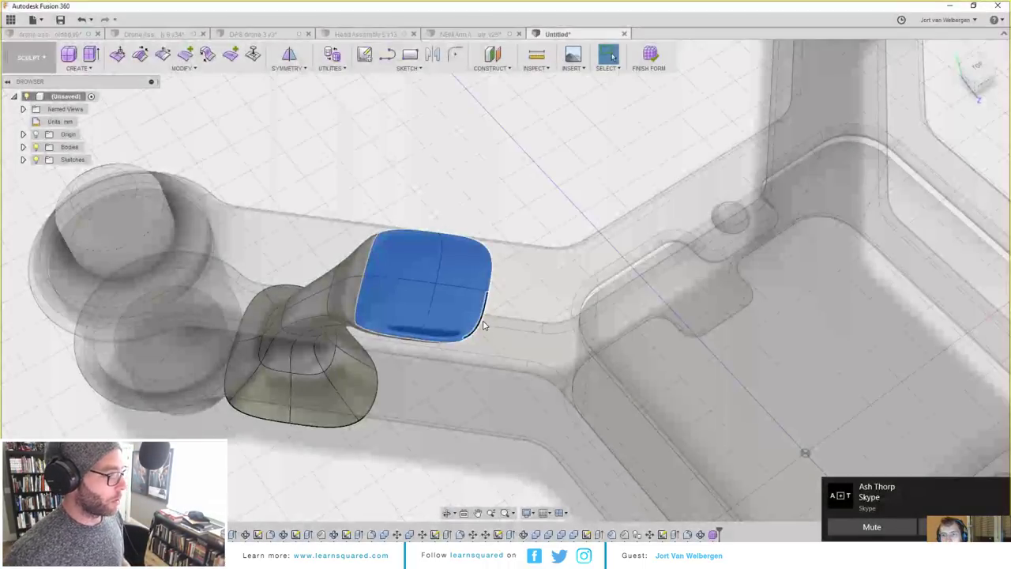
key("Delete")
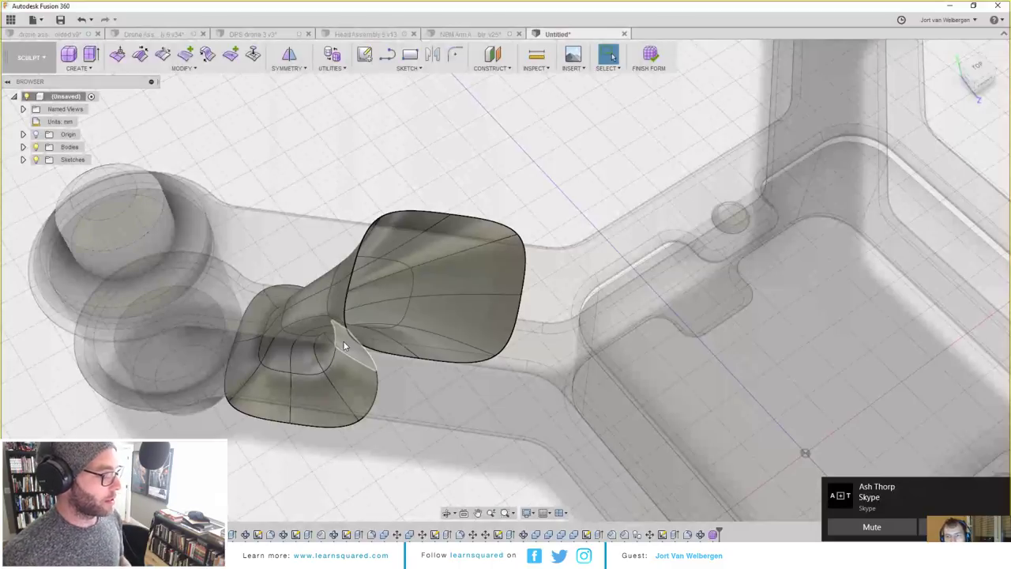
Step: Select the complete edge loop around the form's middle and shift it slightly sideways to refine the bend
middle_click_drag(344, 346, 442, 248, "shift")
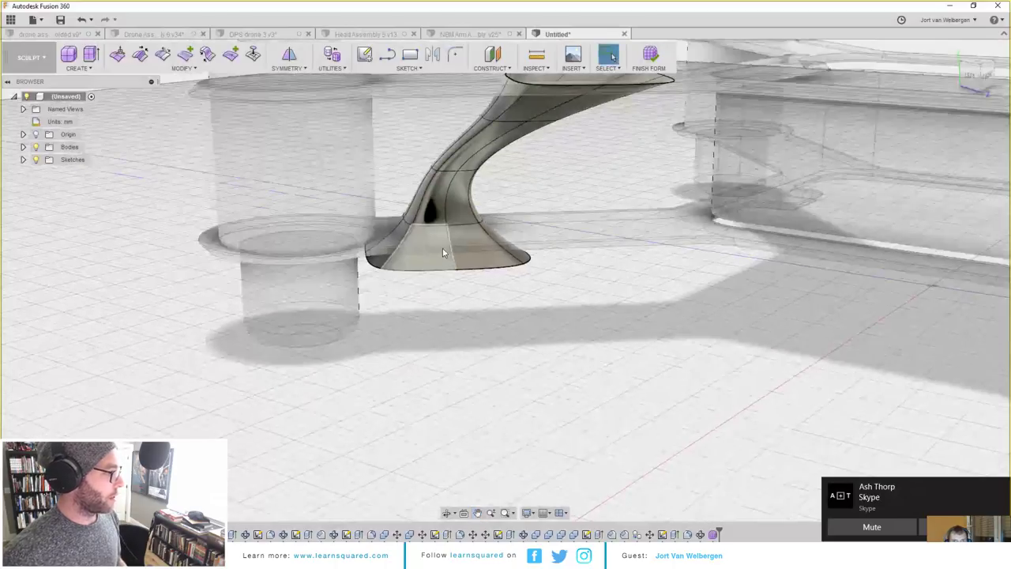
key("e")
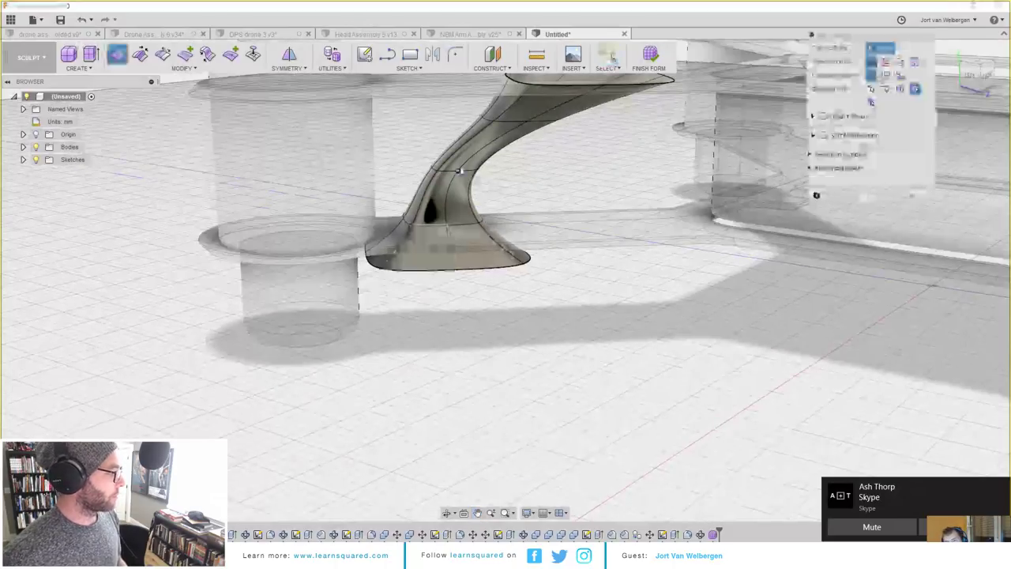
double_click(461, 170)
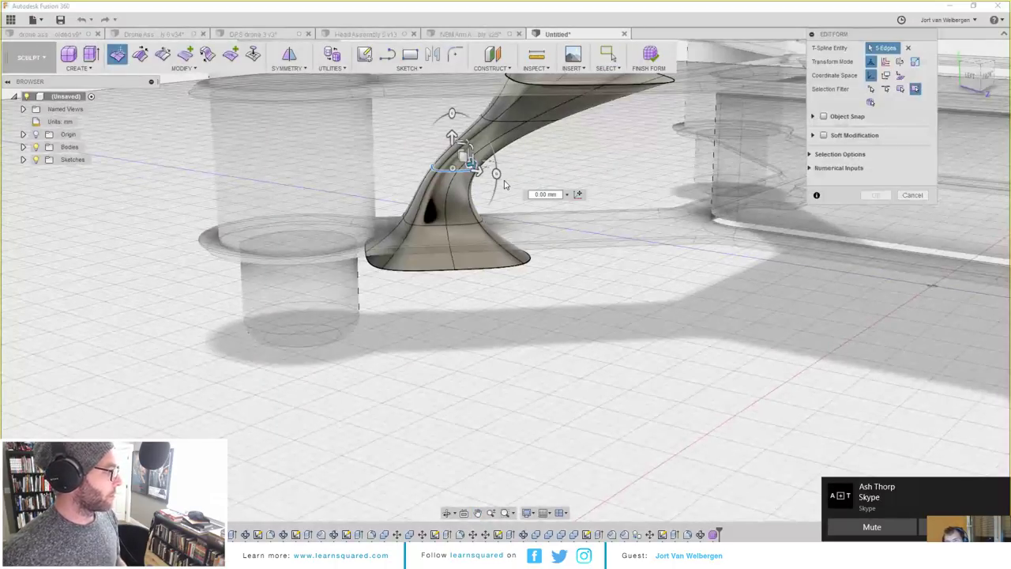
middle_click_drag(506, 184, 418, 212, "shift")
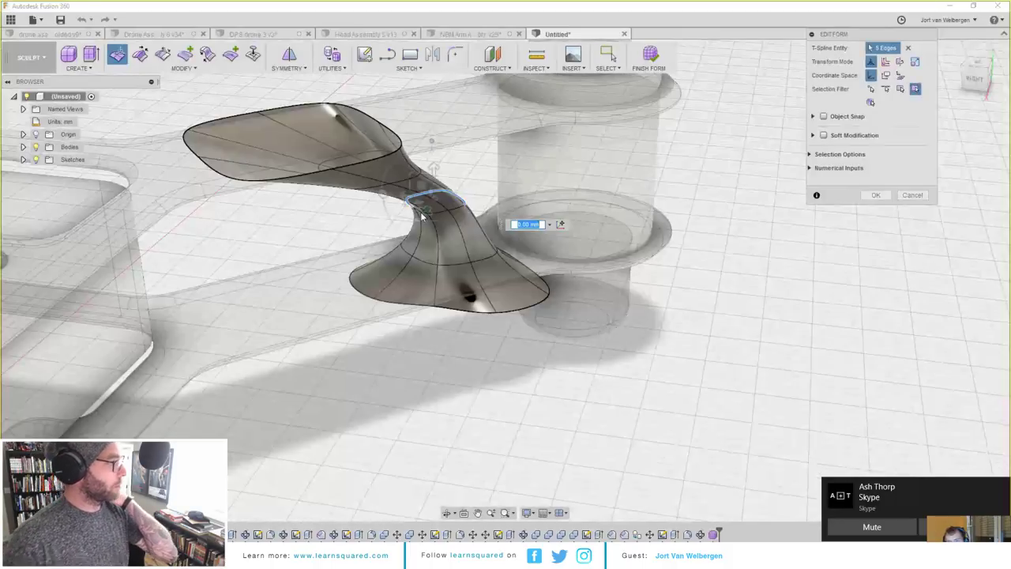
scroll(413, 215, "up", 5)
left_click(407, 221, "shift")
left_click(462, 222, "shift")
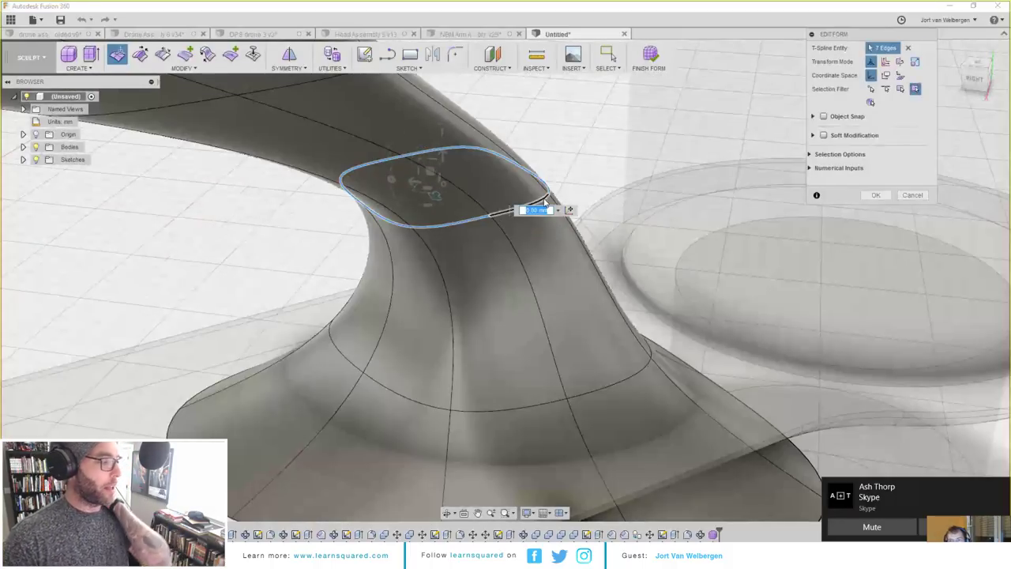
left_click(543, 203, "shift")
scroll(535, 203, "down", 5)
scroll(526, 199, "down", 3)
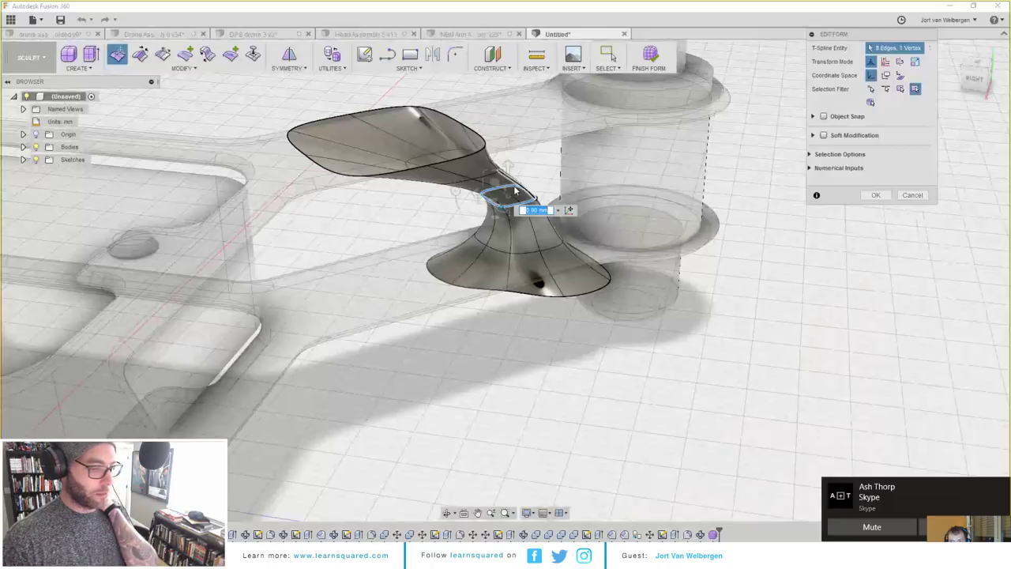
middle_click_drag(515, 191, 483, 234, "shift")
left_click_drag(484, 234, 456, 240)
middle_click_drag(456, 240, 506, 164, "shift")
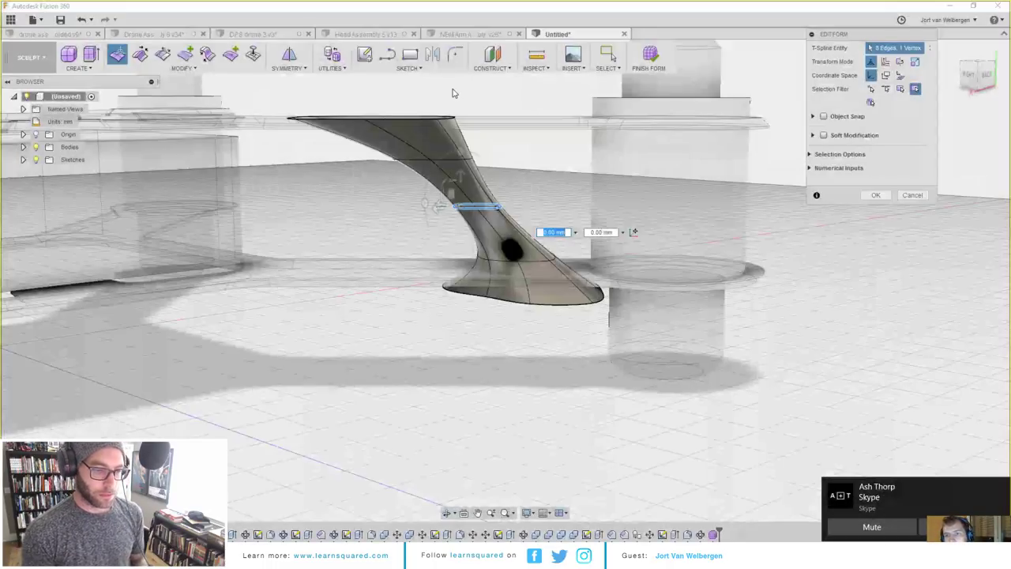
Step: Move the two motor-side edges of the form's top opening outward along the arm by about 8.12 mm and 7.45 mm
middle_click_drag(453, 94, 490, 167, "shift")
double_click(453, 161)
left_click_drag(426, 202, 535, 198)
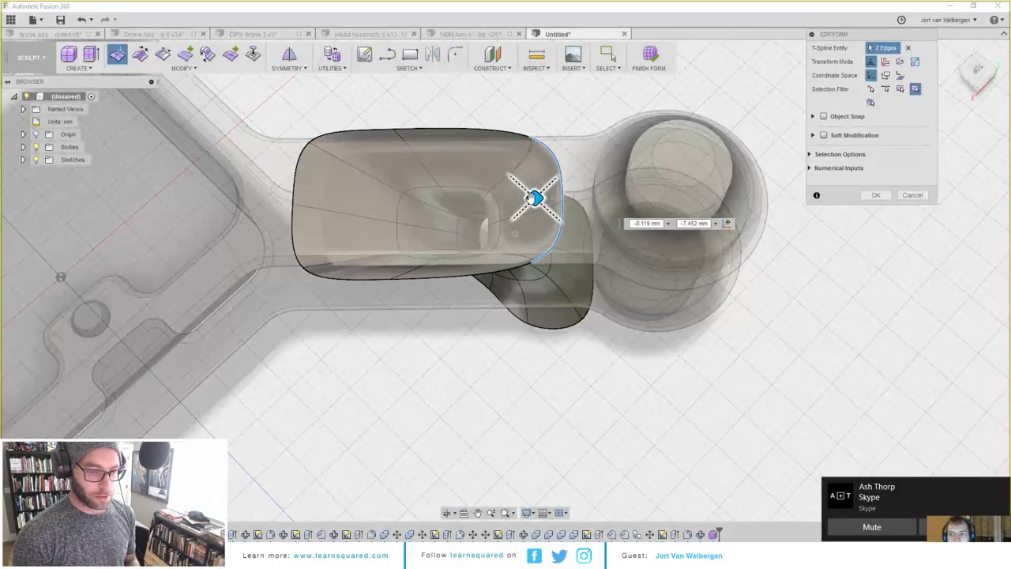
scroll(535, 198, "down", 1)
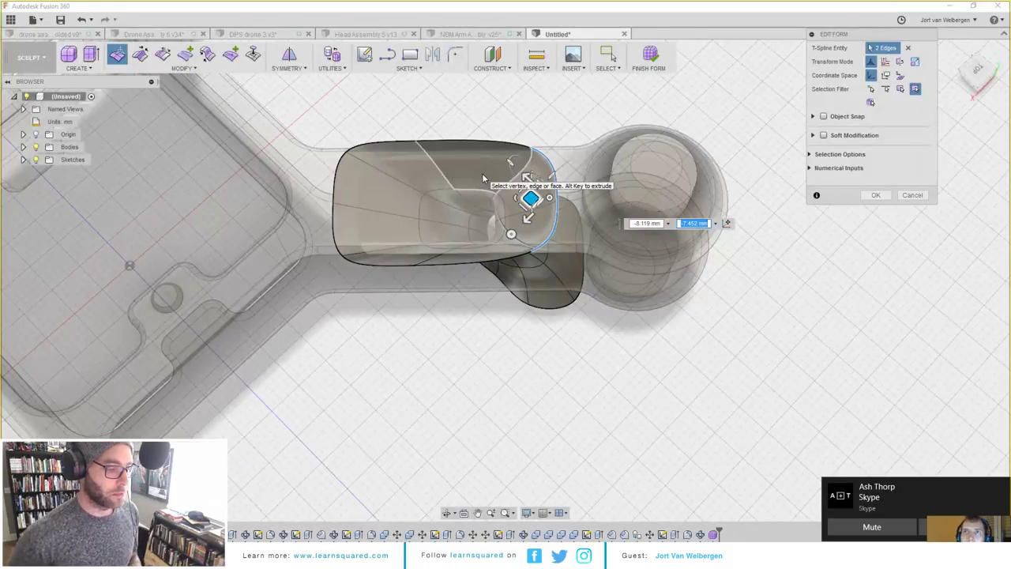
Step: Select all eight edges of the form's top opening and raise them above the upper plate
left_click(454, 143)
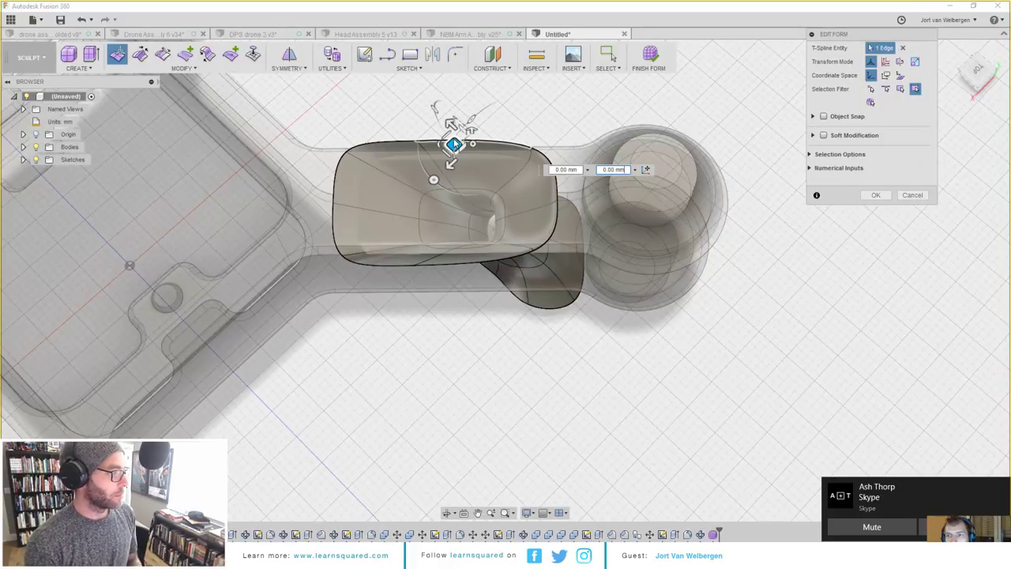
left_click(547, 159, "shift")
left_click(552, 233, "shift")
left_click(474, 264, "shift")
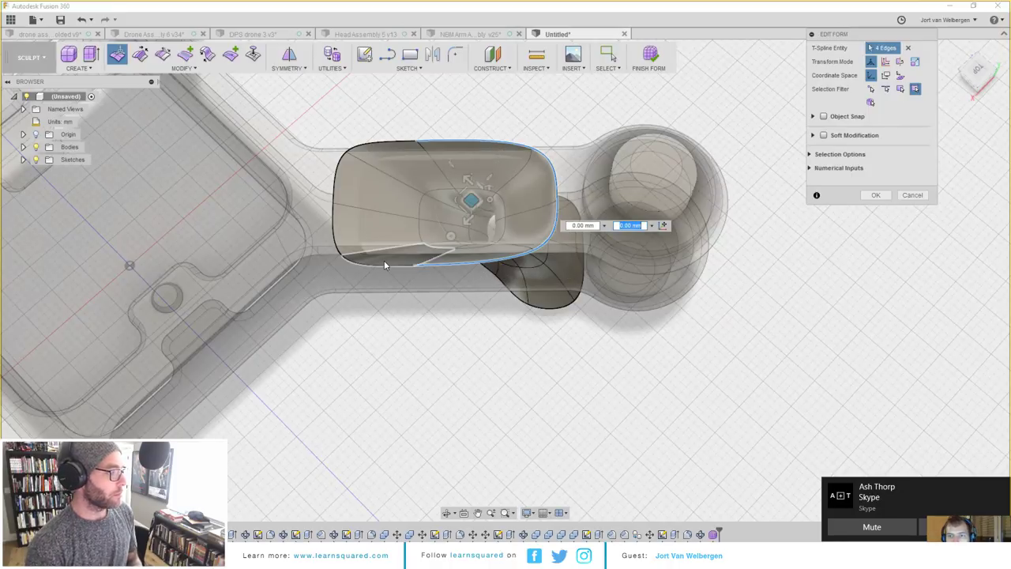
left_click(380, 266, "shift")
left_click(335, 231, "shift")
left_click(339, 164, "shift")
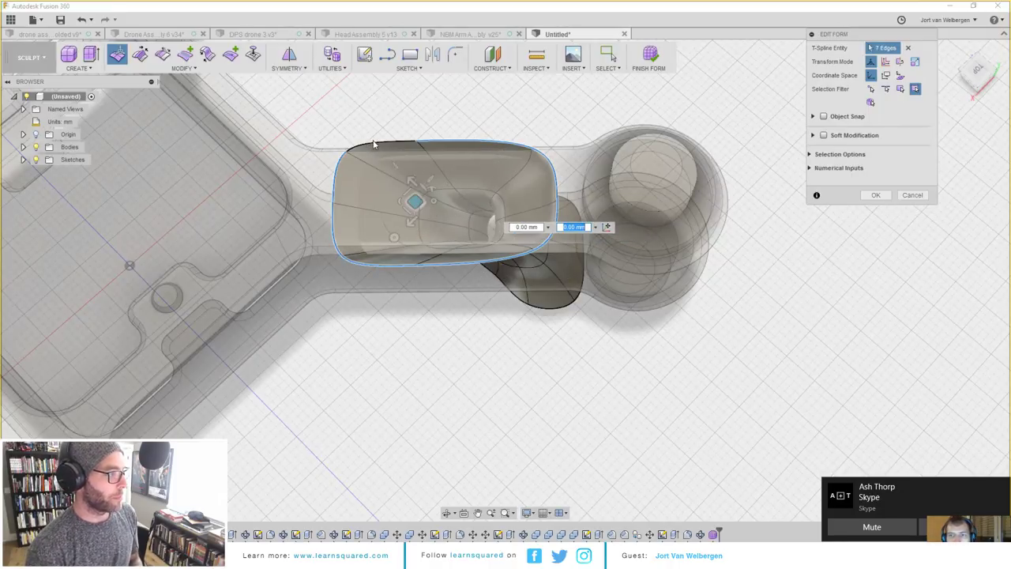
left_click(376, 143, "shift")
middle_click_drag(426, 141, 427, 141, "shift")
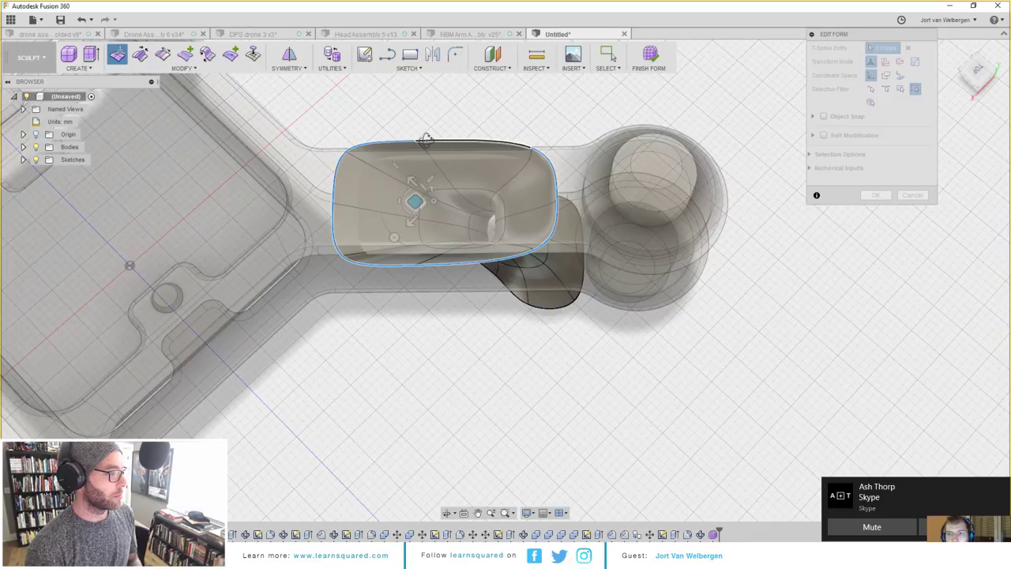
middle_click_drag(426, 140, 422, 180, "shift")
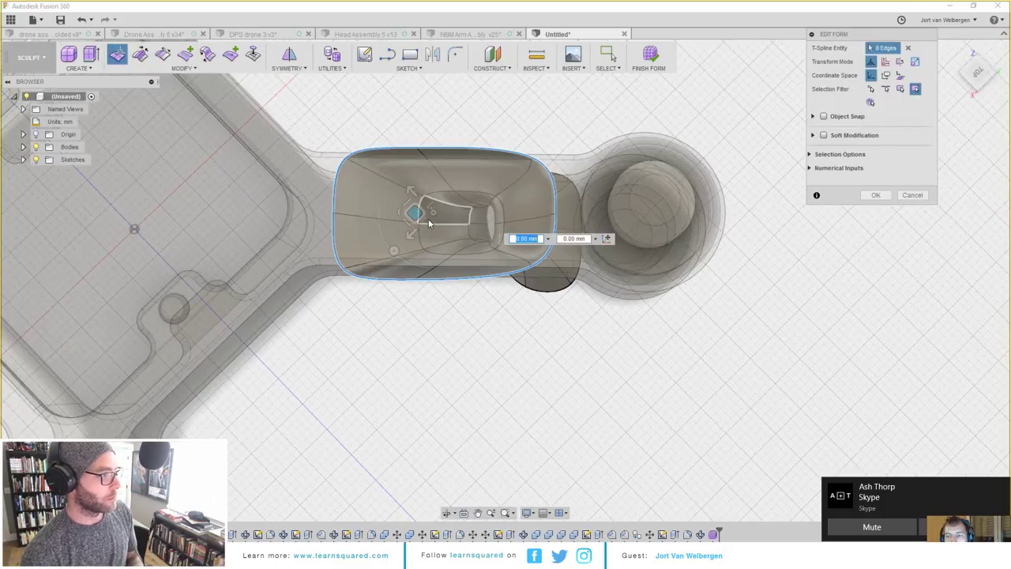
middle_click_drag(429, 224, 431, 190, "shift")
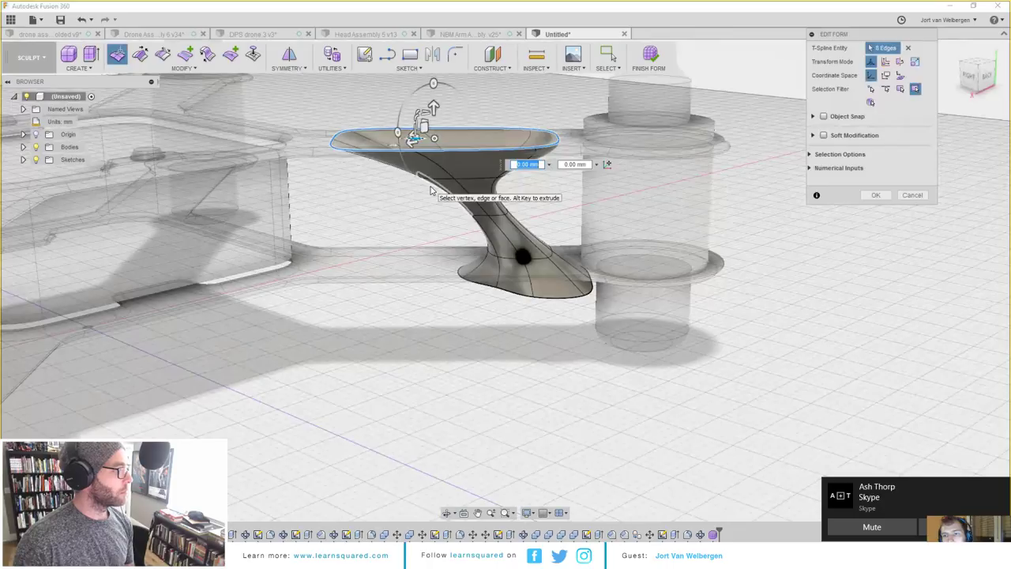
mouse_move(458, 176)
middle_mouse_down("shift")
mouse_move(488, 224)
mouse_move(423, 215)
mouse_move(397, 239)
mouse_move(443, 173)
mouse_move(448, 153)
mouse_move(434, 147)
mouse_move(445, 173)
middle_mouse_up("shift")
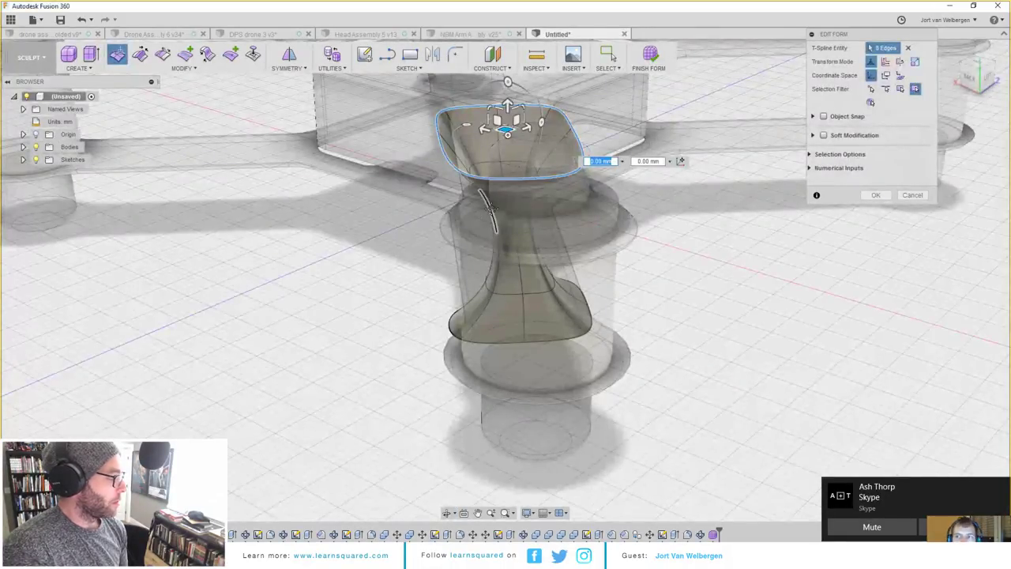
middle_click_drag(474, 219, 471, 281, "shift")
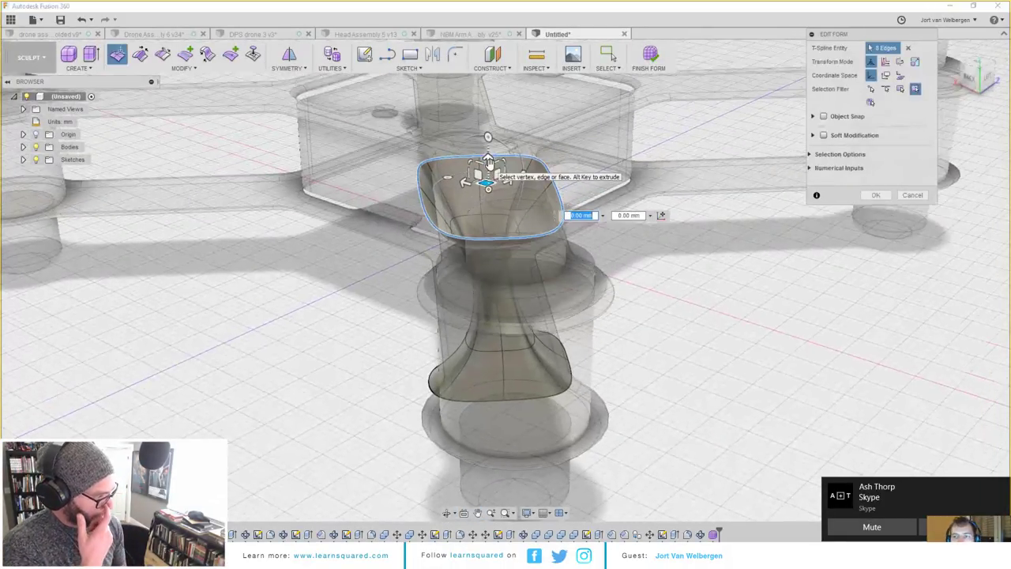
left_click_drag(489, 163, 486, 119)
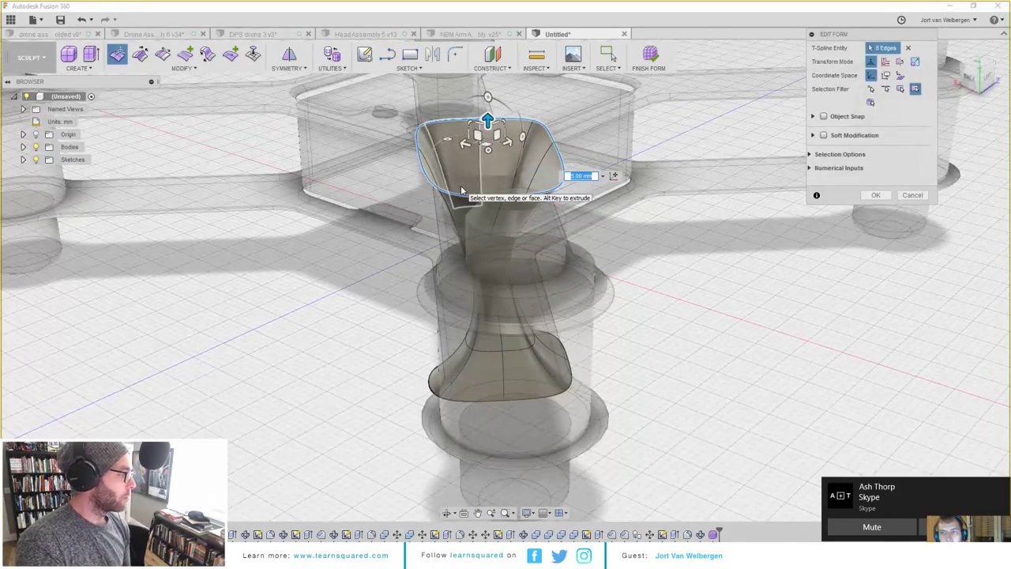
Step: Move a corner vertex of the bottom opening horizontally toward the centre body
middle_click_drag(463, 189, 503, 182)
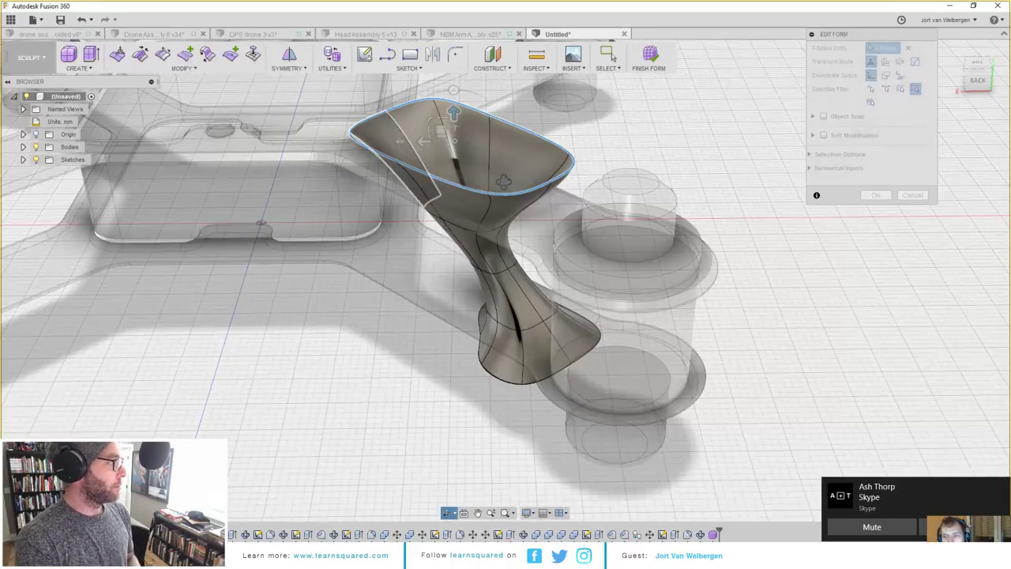
left_click_drag(504, 181, 527, 149, "shift")
left_click_drag(444, 193, 461, 201, "shift")
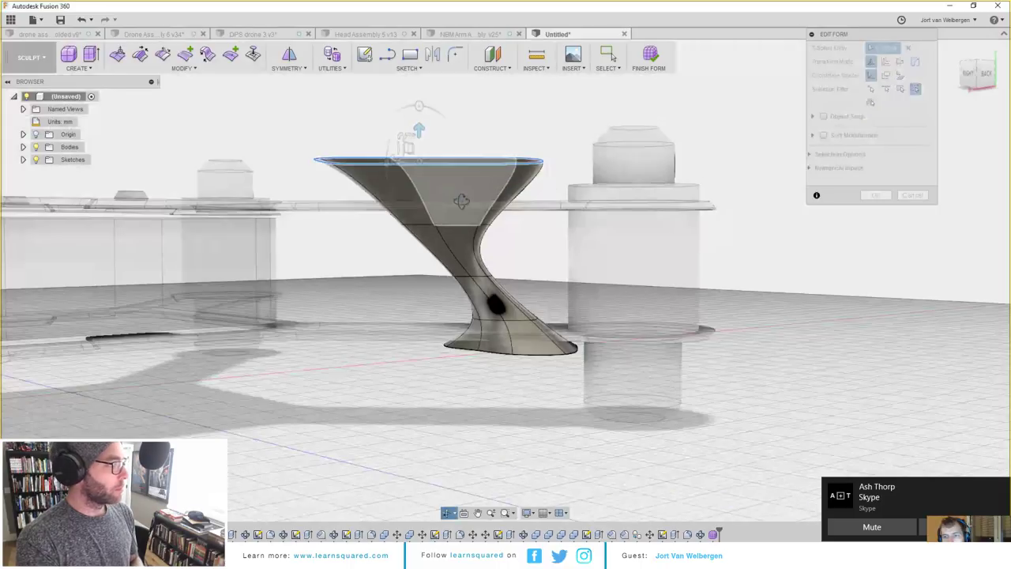
middle_click_drag(462, 201, 465, 207, "shift")
left_click(448, 340)
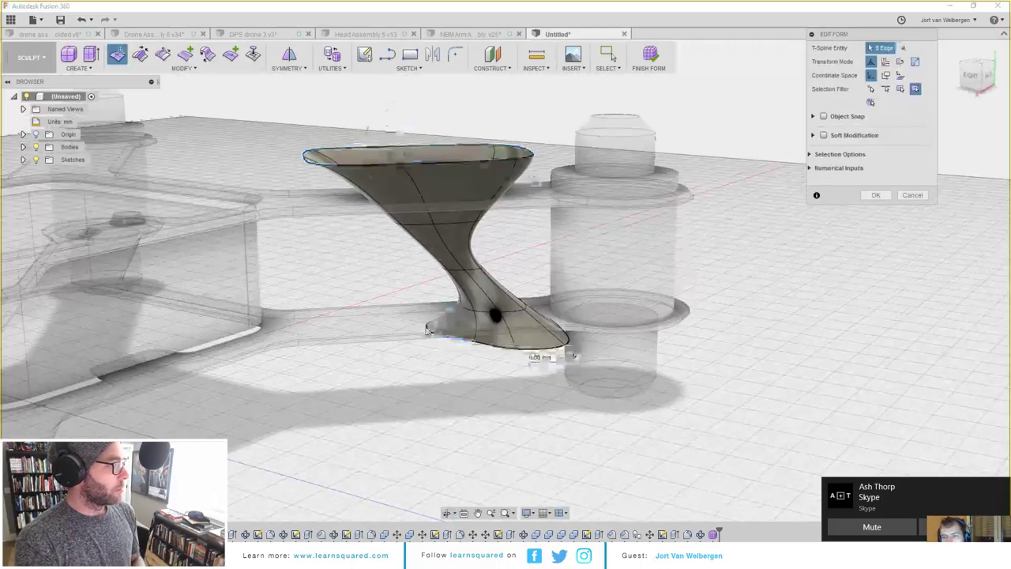
middle_click_drag(448, 340, 360, 316, "shift")
left_click(434, 302)
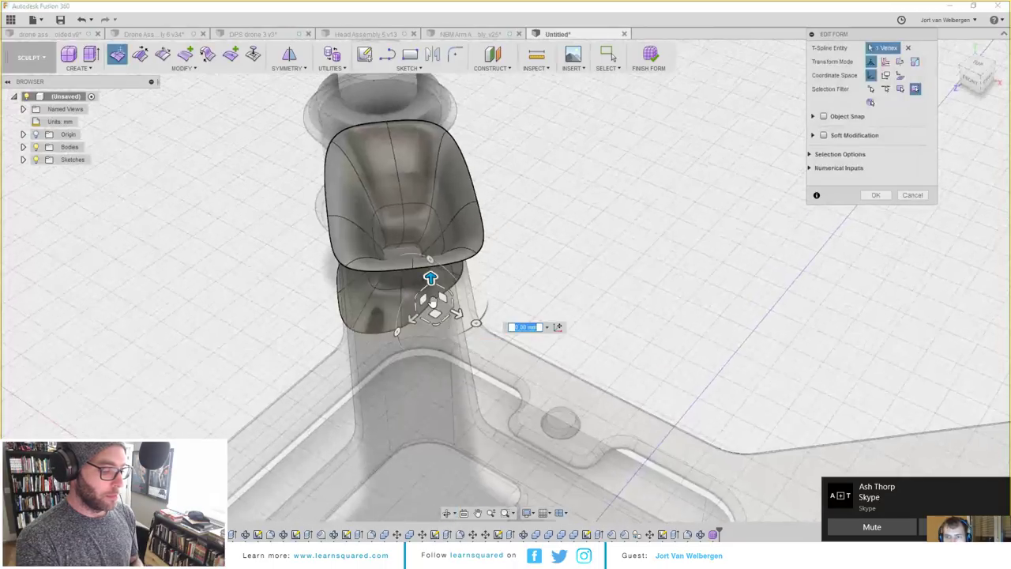
middle_click_drag(446, 304, 435, 312, "shift")
left_click_drag(437, 297, 460, 334)
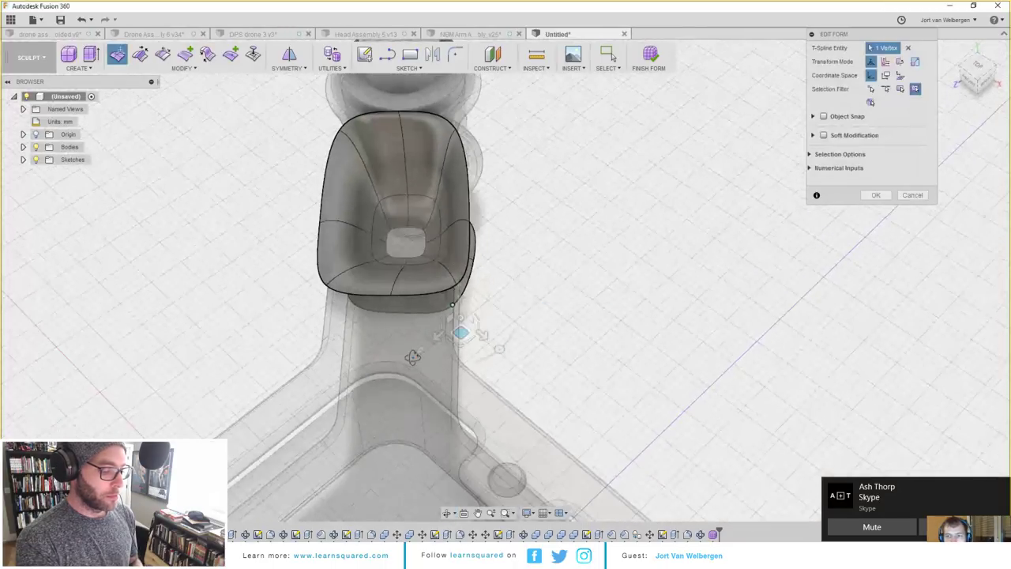
Step: Nudge another vertex on the bottom opening's inner end to even out the rim
middle_click_drag(413, 356, 422, 318, "shift")
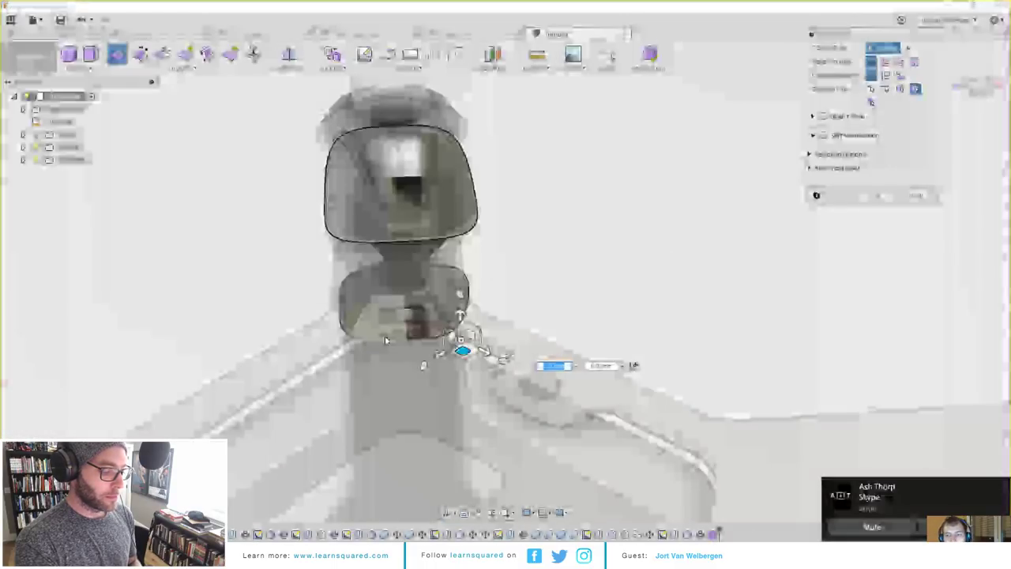
scroll(385, 340, "up", 3)
scroll(385, 349, "down", 5)
middle_click_drag(387, 348, 442, 326, "shift")
middle_click_drag(628, 167, 594, 209, "shift")
scroll(430, 326, "up", 4)
middle_click_drag(431, 325, 419, 305, "shift")
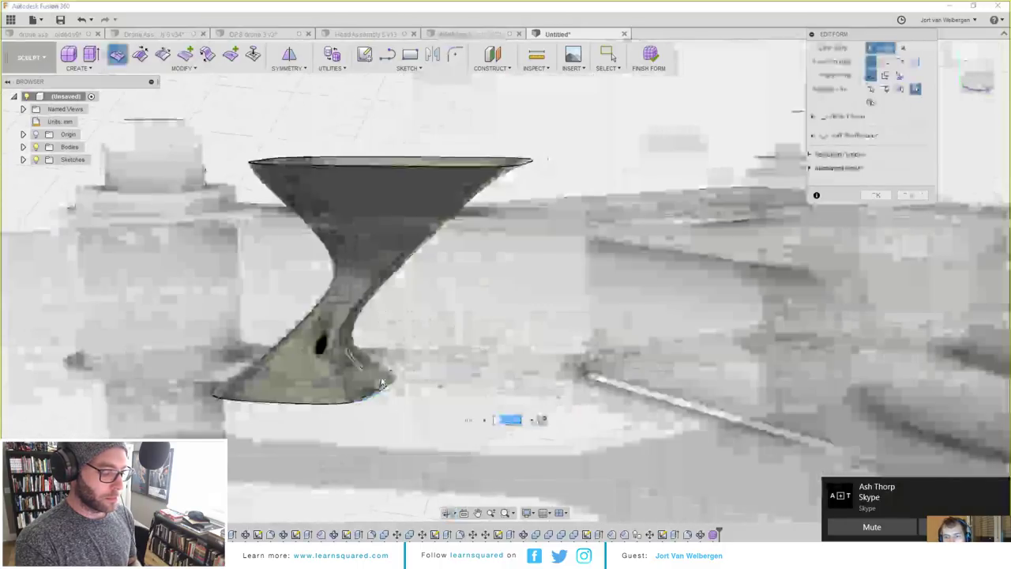
middle_click_drag(388, 383, 381, 416, "shift")
left_click(368, 417)
left_click_drag(403, 405, 413, 405)
middle_click_drag(415, 373, 343, 323, "shift")
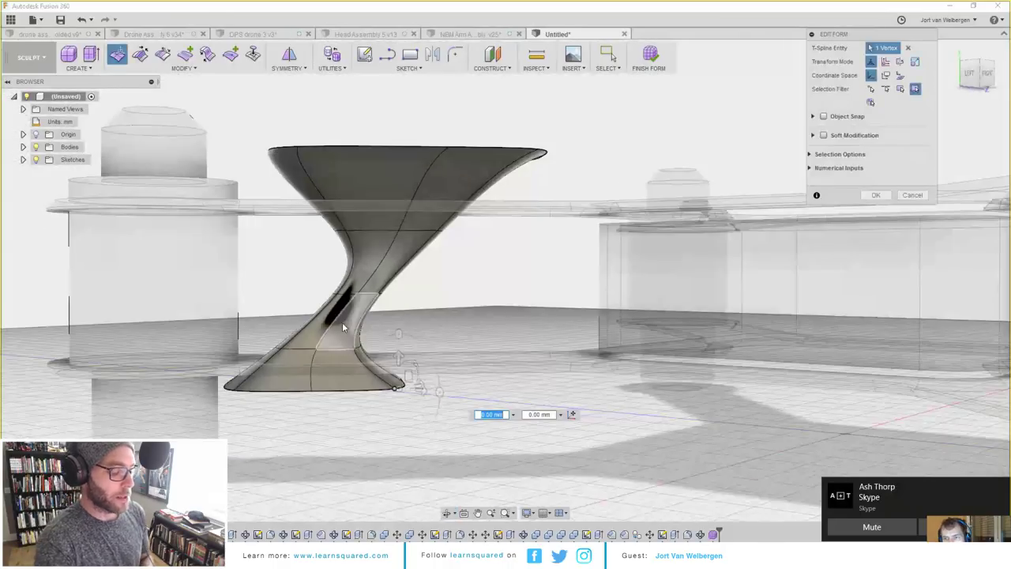
Step: Adjust the whole edge loop of the bottom opening to flare the form's base wider
middle_click_drag(277, 338, 299, 241, "shift")
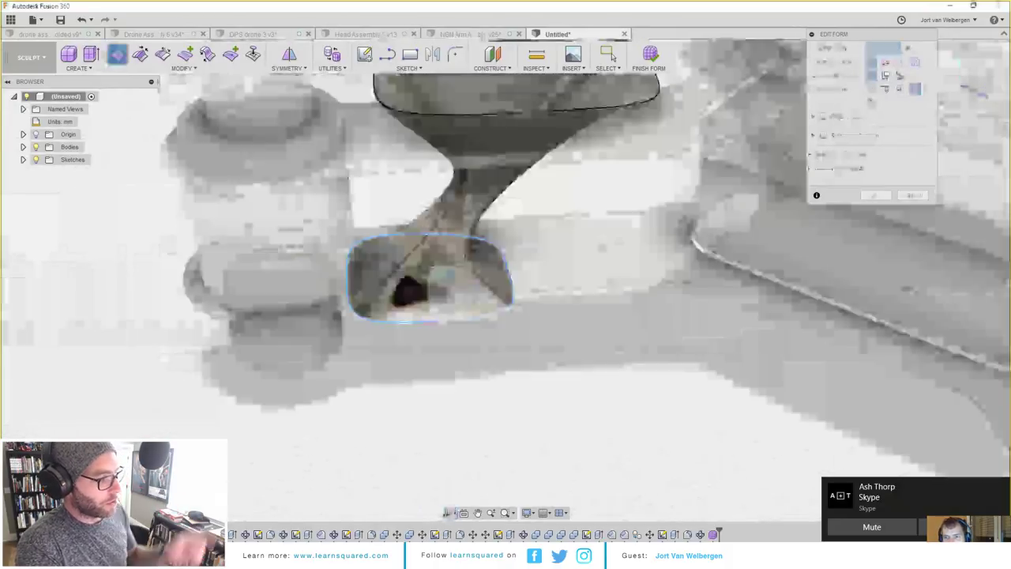
left_click_drag(455, 272, 472, 269)
middle_click_drag(471, 269, 357, 271, "shift")
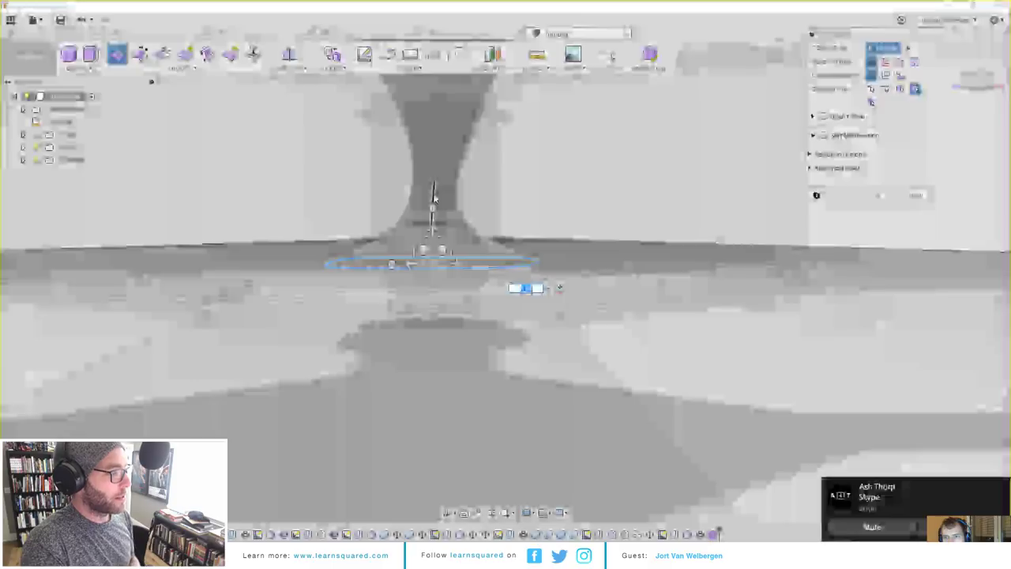
Step: Shift the two centre edges on the base's inner face by about 1.06 mm and 0.79 mm
left_click_drag(434, 204, 434, 148)
mouse_move(447, 237)
middle_mouse_down("shift")
mouse_move(433, 263)
mouse_move(429, 221)
mouse_move(434, 228)
middle_mouse_up("shift")
left_click_drag(435, 228, 437, 233)
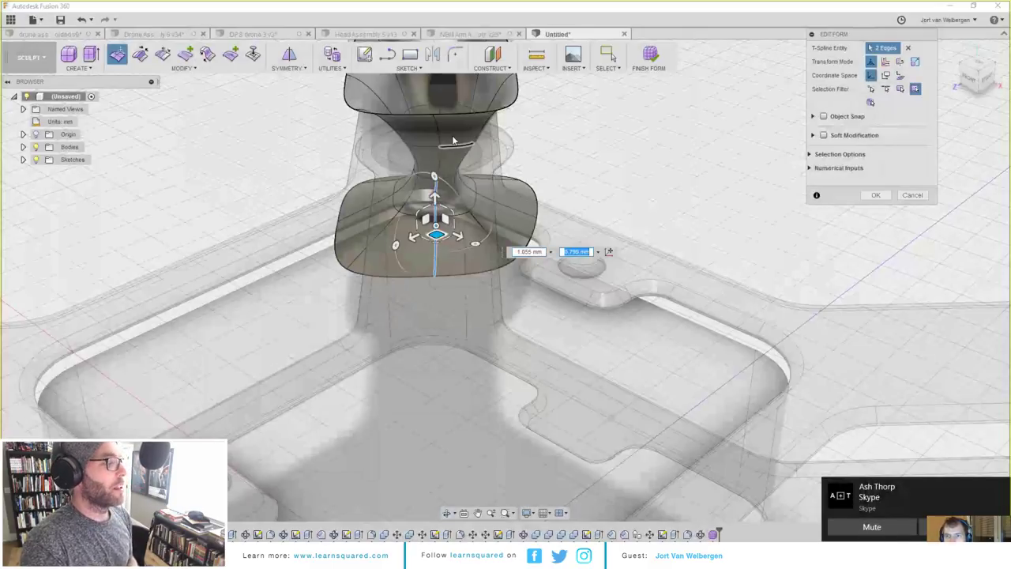
Step: Shift the centre vertex on the inner face below the top opening by about 1.31 mm and 0.42 mm
left_click(423, 142)
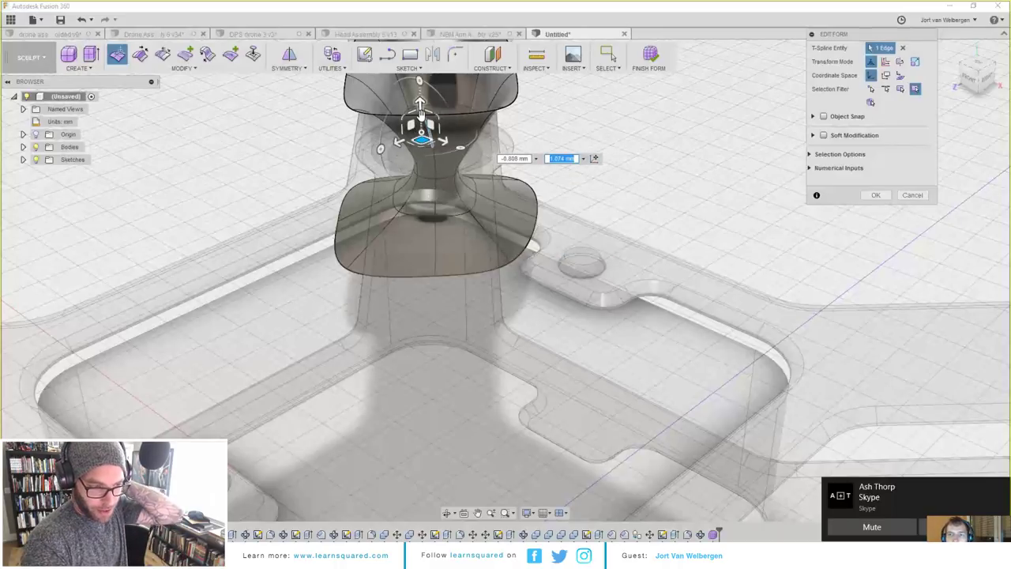
left_click(407, 117)
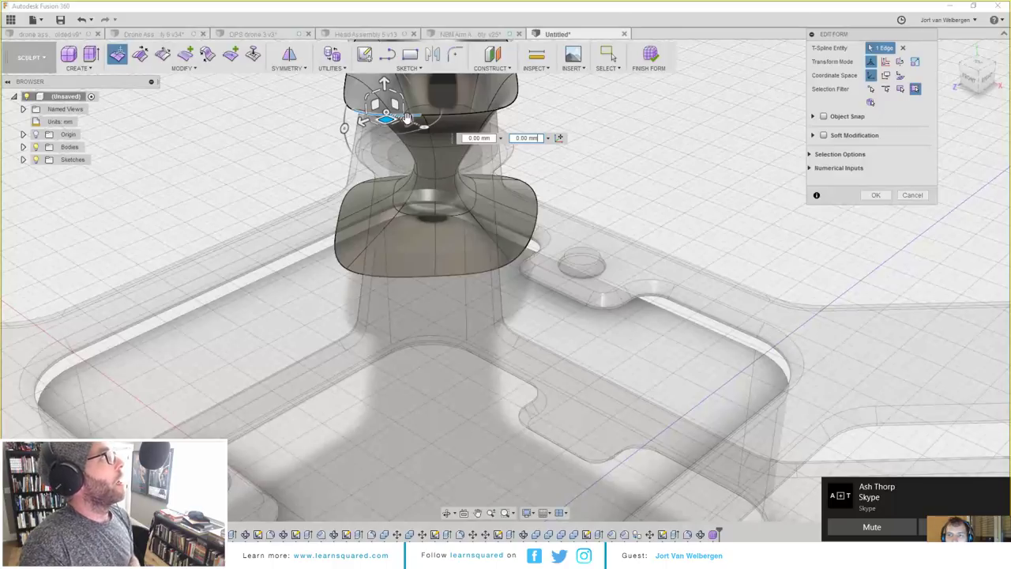
left_click_drag(421, 116, 434, 118)
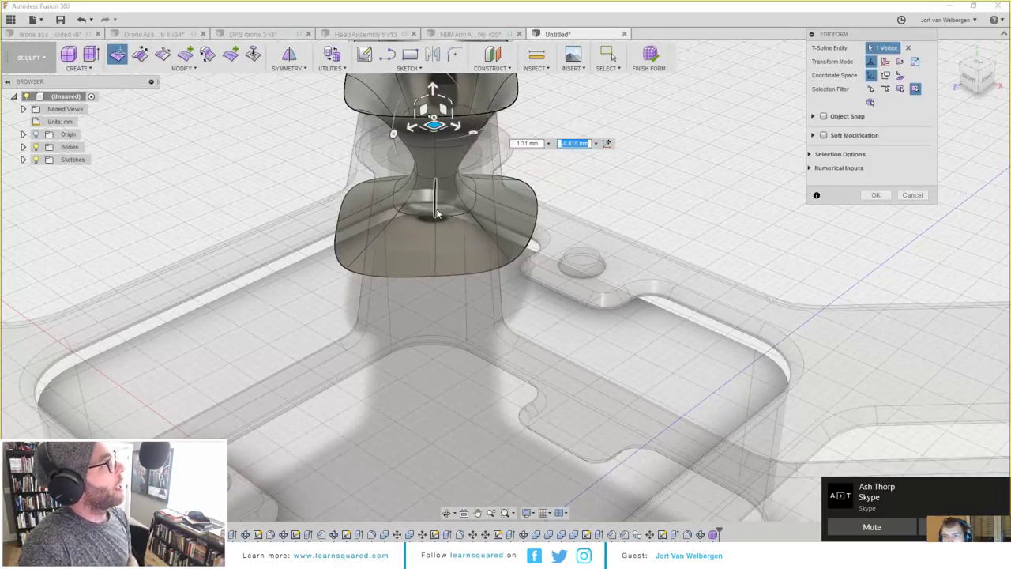
Step: Shift the centre vertex on the motor-facing side below the top opening by about 1.38 mm and 0.45 mm
middle_click_drag(437, 213, 400, 190, "shift")
middle_click_drag(513, 210, 524, 264, "shift")
left_click_drag(527, 162, 530, 165)
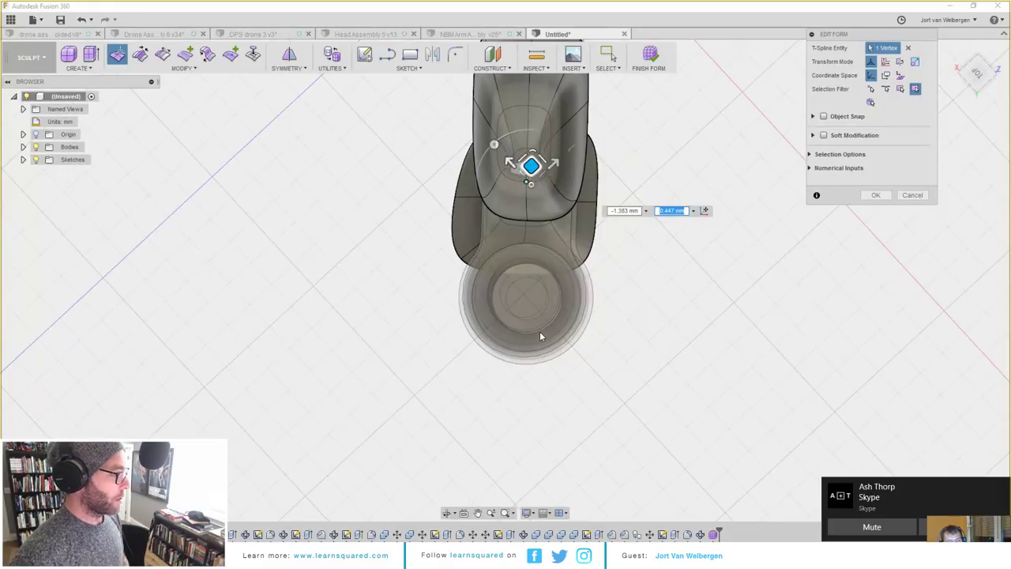
scroll(568, 259, "down", 2)
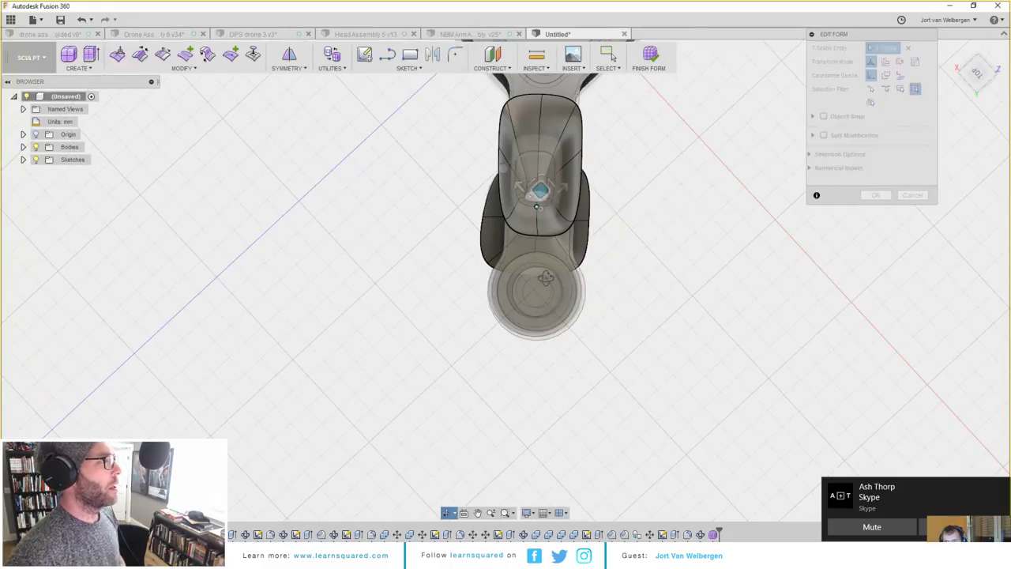
middle_click_drag(569, 259, 524, 280, "shift")
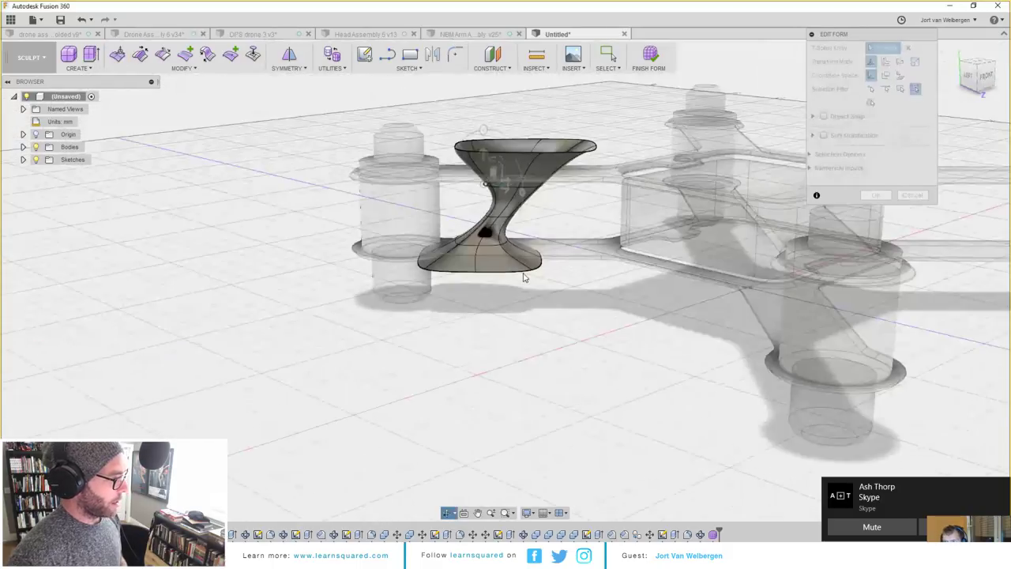
Step: Finish the form edit, duplicate the strut body and rotate the copy 185 degrees about Z to turn it upside down
scroll(565, 252, "up", 2)
left_click(876, 195)
left_click(476, 131)
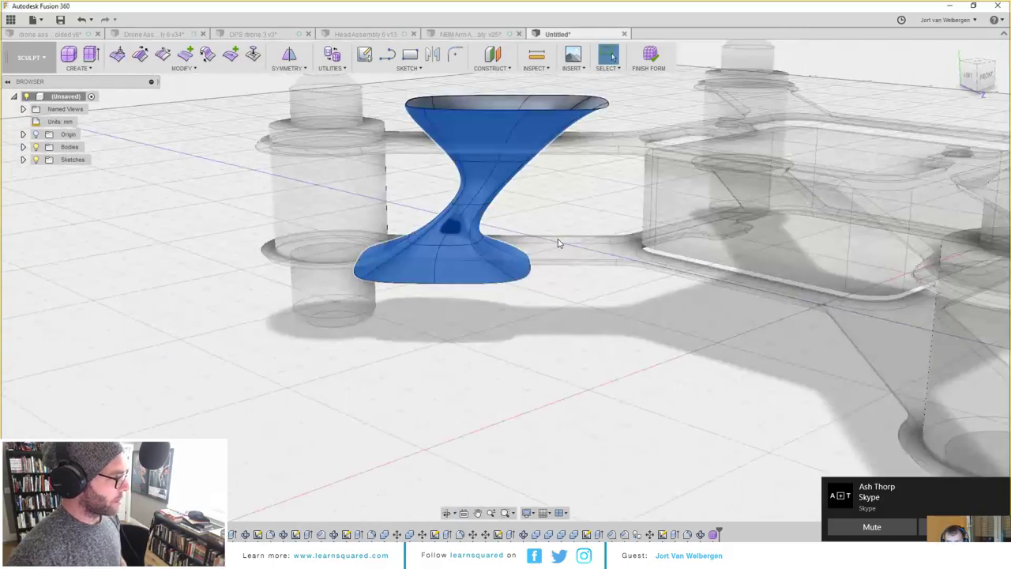
key("m")
mouse_move(549, 209)
middle_mouse_down("shift")
mouse_move(566, 208)
mouse_move(559, 204)
middle_mouse_up("shift")
left_click_drag(480, 138, 480, 270)
middle_click_drag(502, 260, 499, 308, "shift")
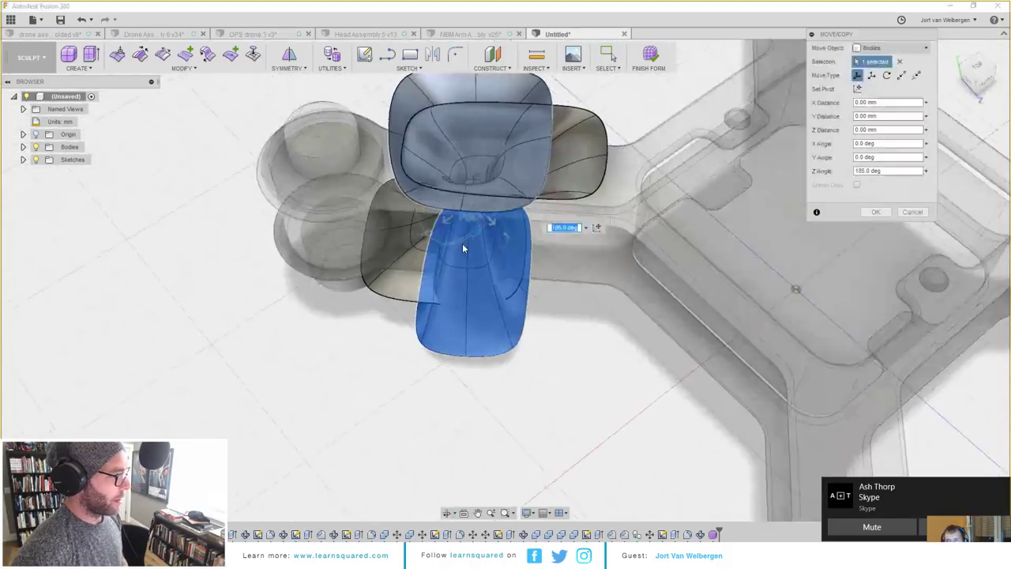
Step: Rotate the copied strut -85 degrees about Y and move it about 12.7 mm in X and 12.1 mm in Z
left_click_drag(431, 232, 389, 275)
middle_click_drag(389, 274, 518, 182, "shift")
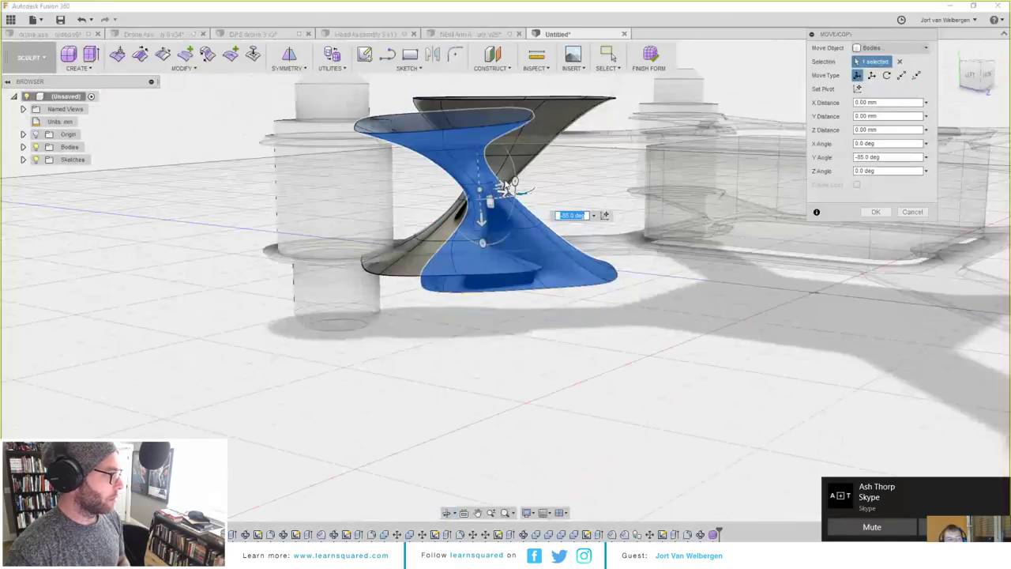
middle_click_drag(510, 223, 504, 285, "shift")
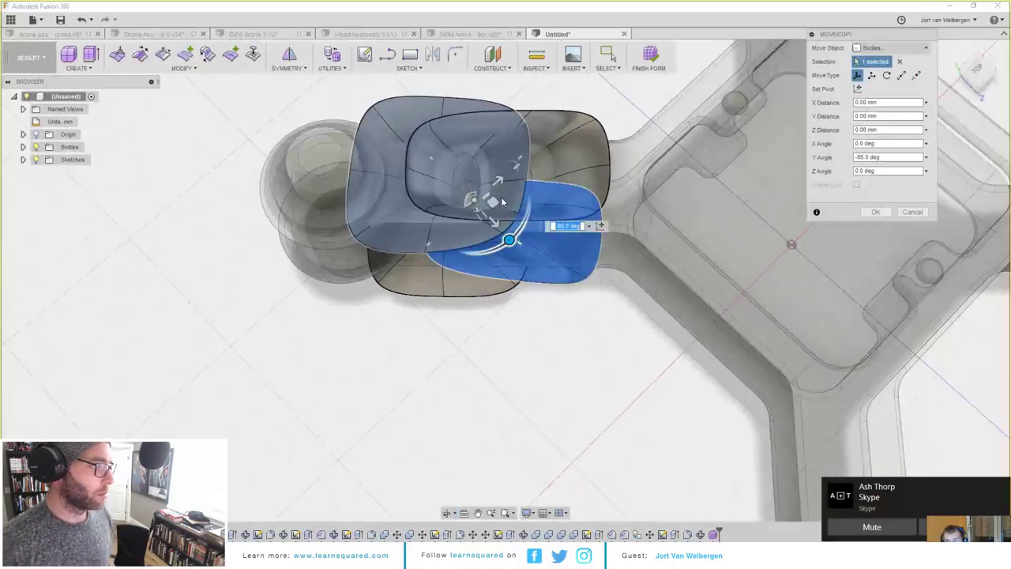
left_click_drag(493, 199, 612, 213)
middle_click_drag(566, 251, 602, 229, "shift")
middle_click_drag(621, 176, 650, 163, "shift")
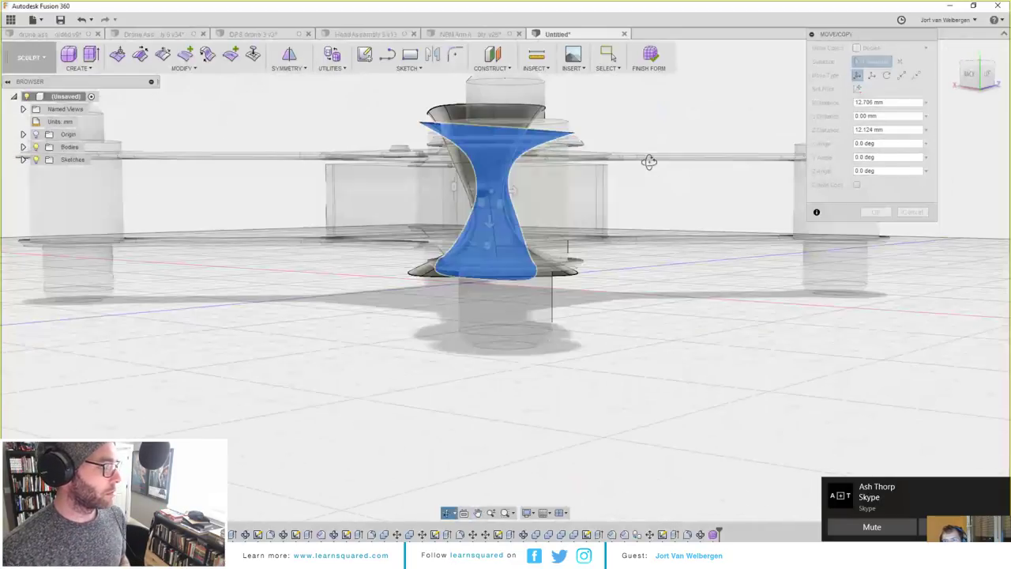
Step: Fine-tune the copied strut's tilt and horizontal position so it stands beside the original on the arm, and apply the move
left_click(490, 243)
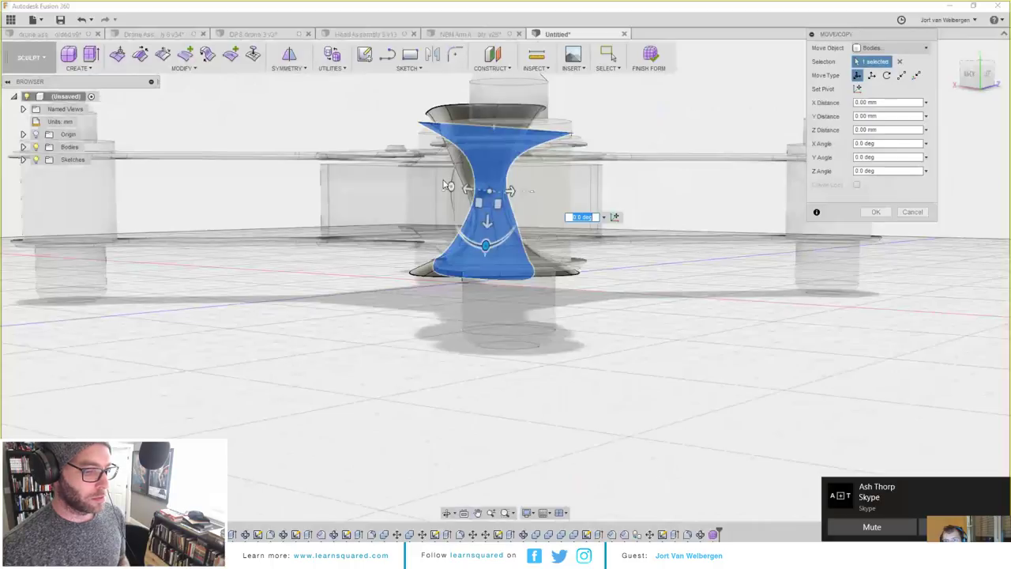
left_click_drag(448, 186, 450, 191)
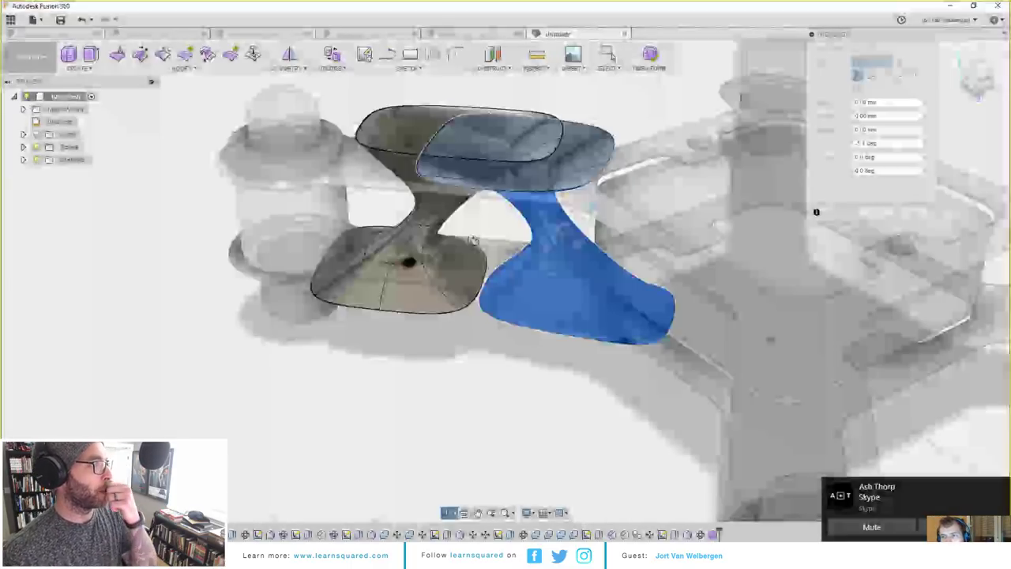
middle_click_drag(711, 261, 748, 300, "shift")
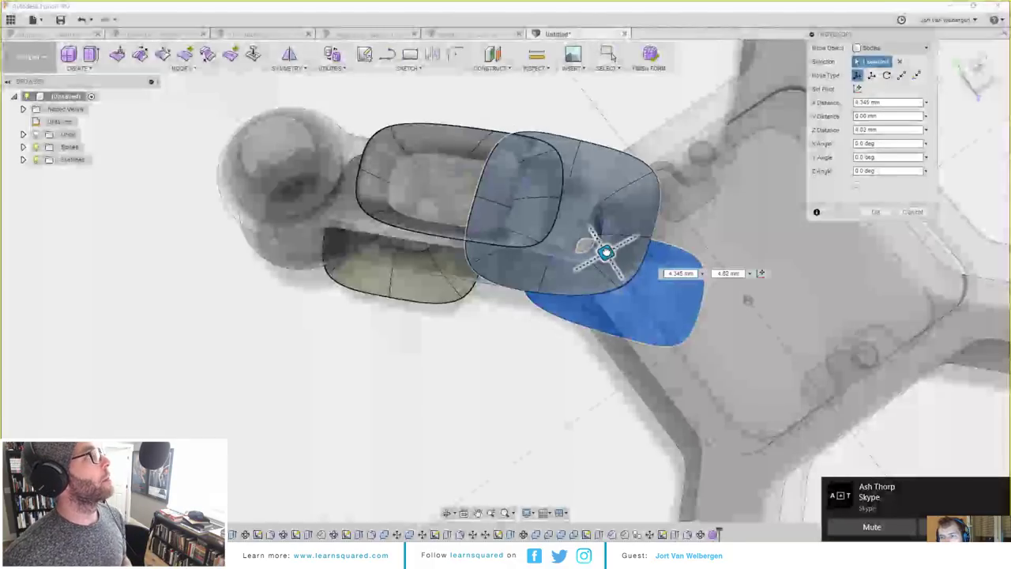
left_click_drag(606, 252, 602, 241)
middle_click_drag(603, 242, 617, 283, "shift")
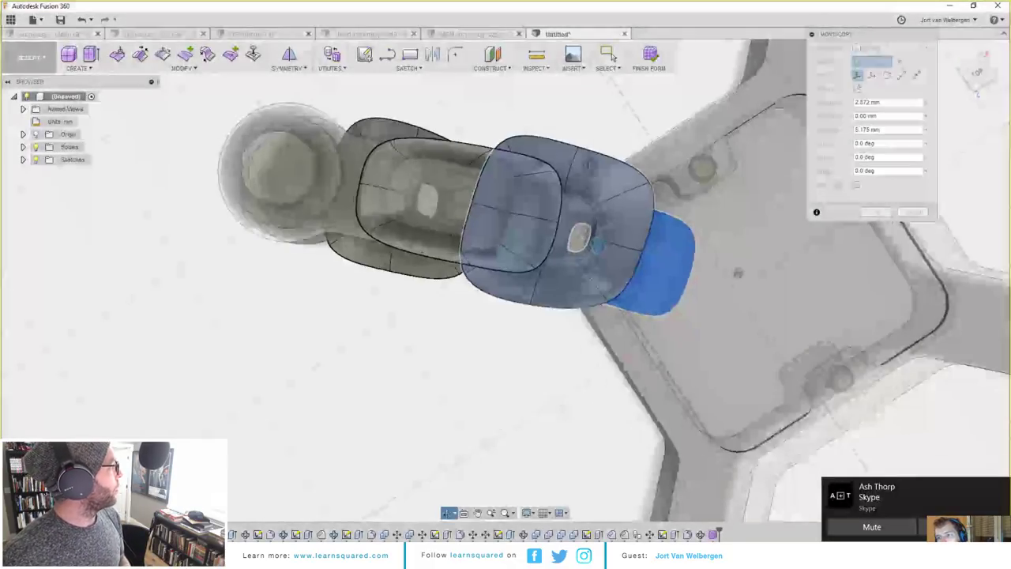
left_click_drag(607, 288, 611, 286)
left_click_drag(602, 244, 600, 238)
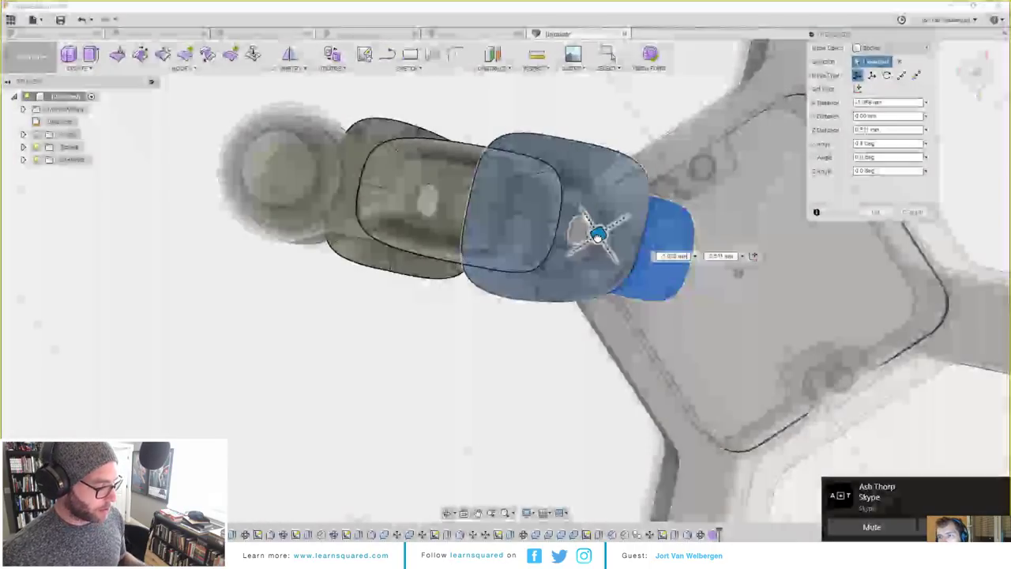
middle_click_drag(601, 233, 474, 298, "shift")
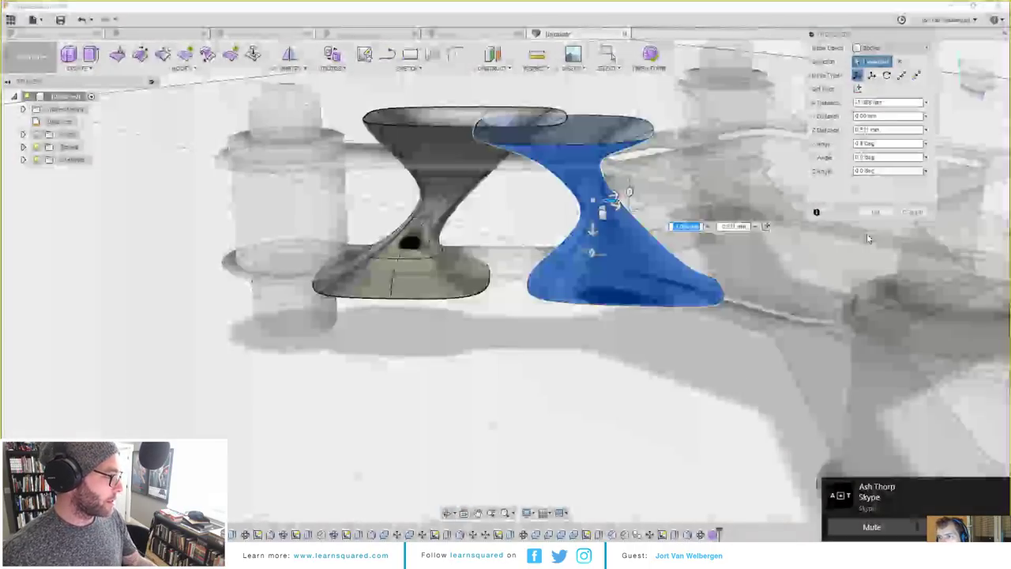
left_click(874, 212)
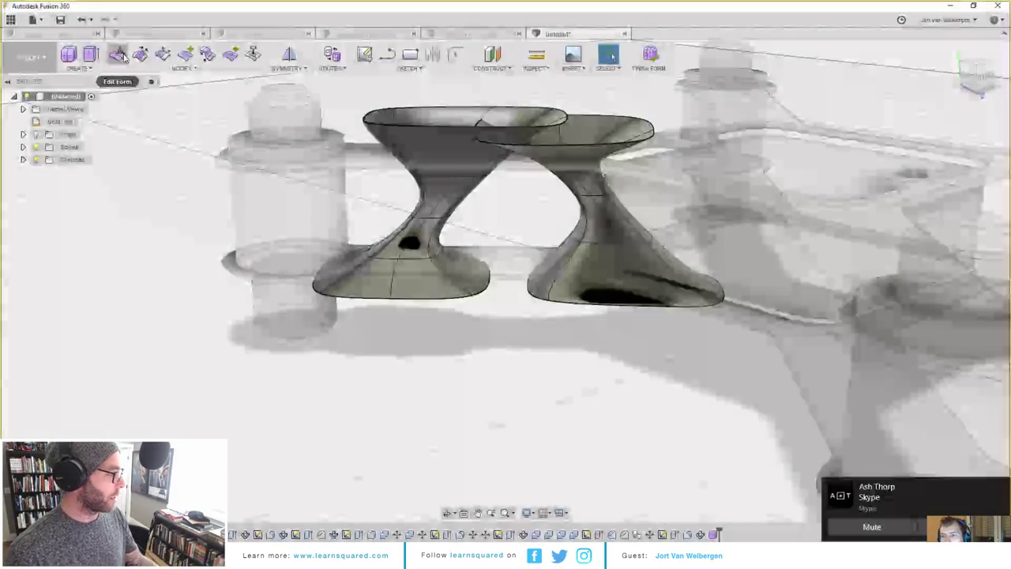
Step: Edit the form to move the copied strut's bottom edge loop toward the motor until its base overlaps the original strut's base
left_click(122, 57)
scroll(545, 272, "up", 3)
middle_click_drag(632, 356, 639, 297, "shift")
left_click_drag(467, 244, 853, 324)
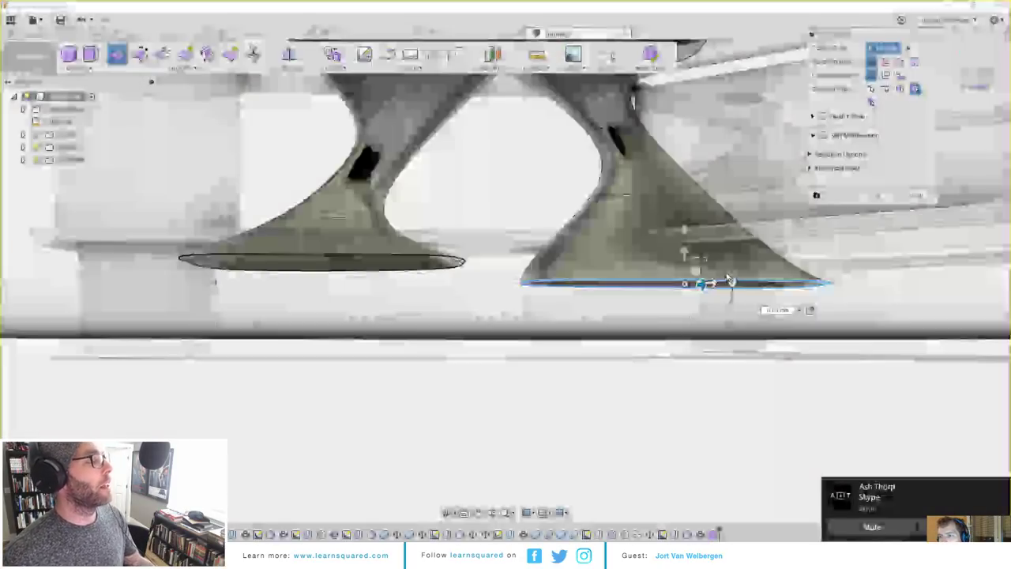
middle_click_drag(335, 257, 330, 340, "shift")
middle_click_drag(686, 250, 685, 278, "shift")
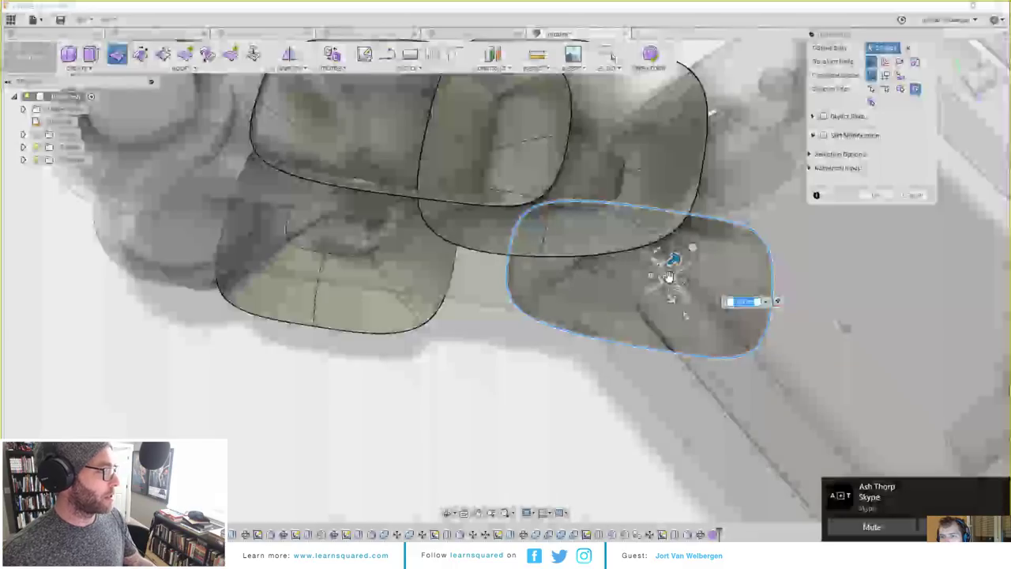
left_click_drag(669, 275, 583, 275)
middle_click_drag(585, 272, 562, 233, "shift")
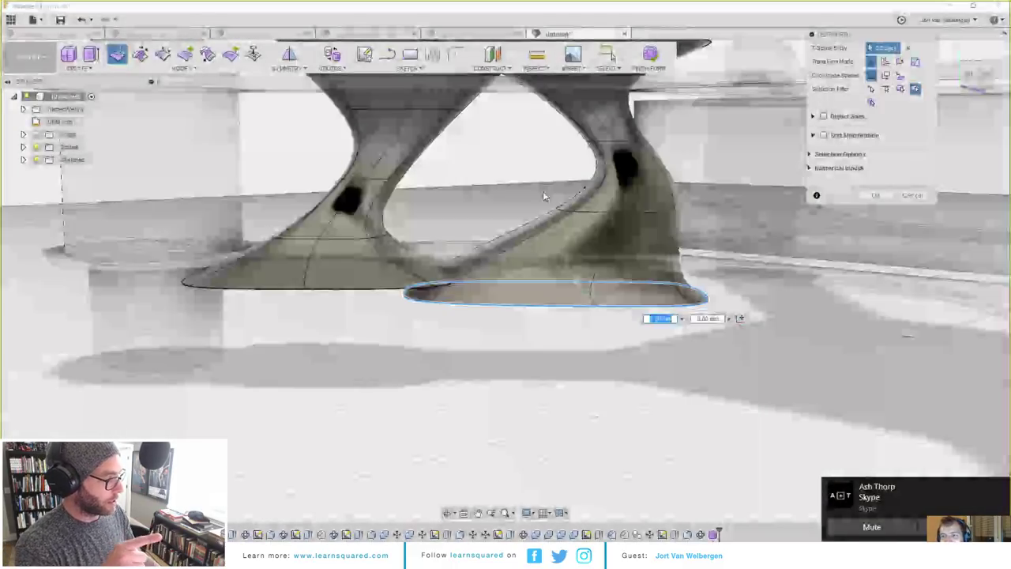
middle_click_drag(543, 196, 459, 348, "shift")
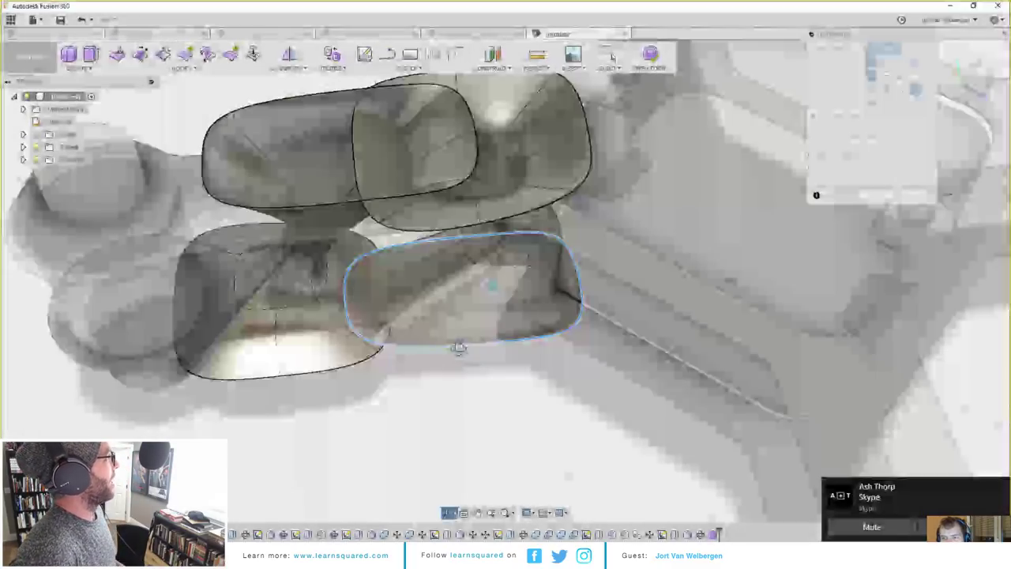
key("m")
left_click_drag(486, 286, 435, 290)
mouse_move(427, 340)
middle_mouse_down("shift")
mouse_move(397, 304)
mouse_move(427, 341)
middle_mouse_up("shift")
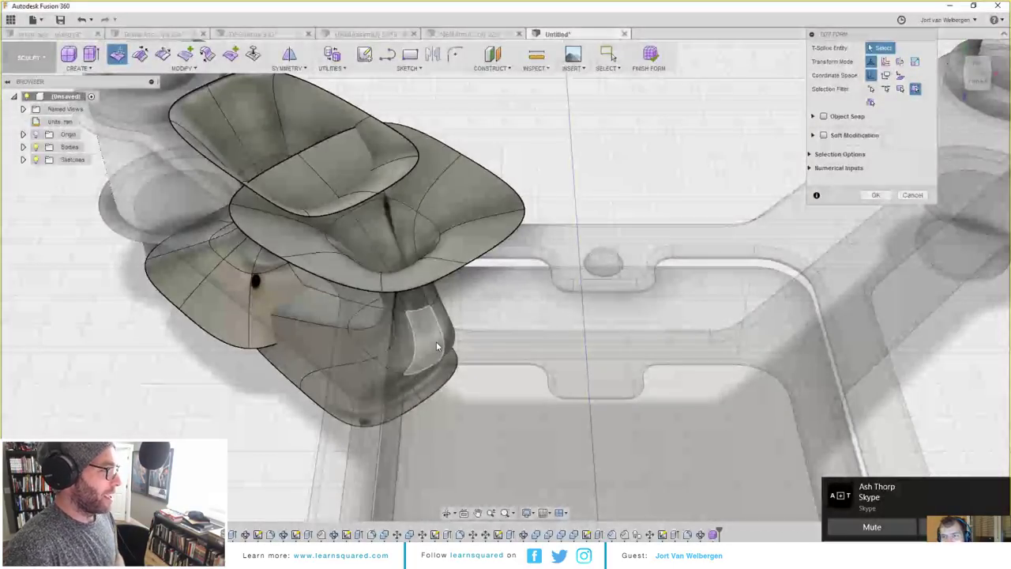
Step: Adjust the height of the copied strut's lower edge loop and reposition the matching lower loop on the original strut
left_click(437, 346)
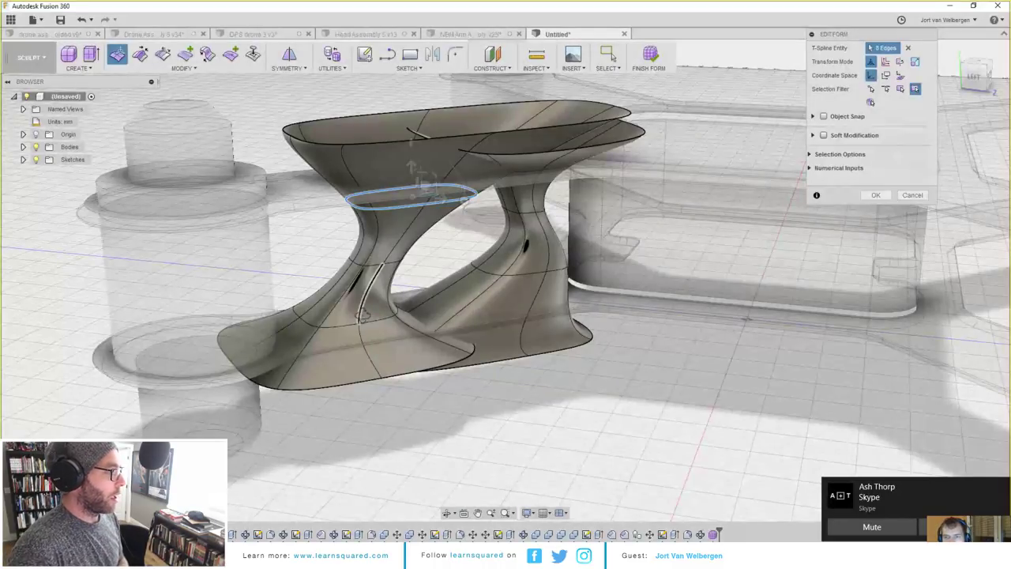
middle_click_drag(363, 315, 436, 241, "shift")
scroll(395, 279, "up", 5)
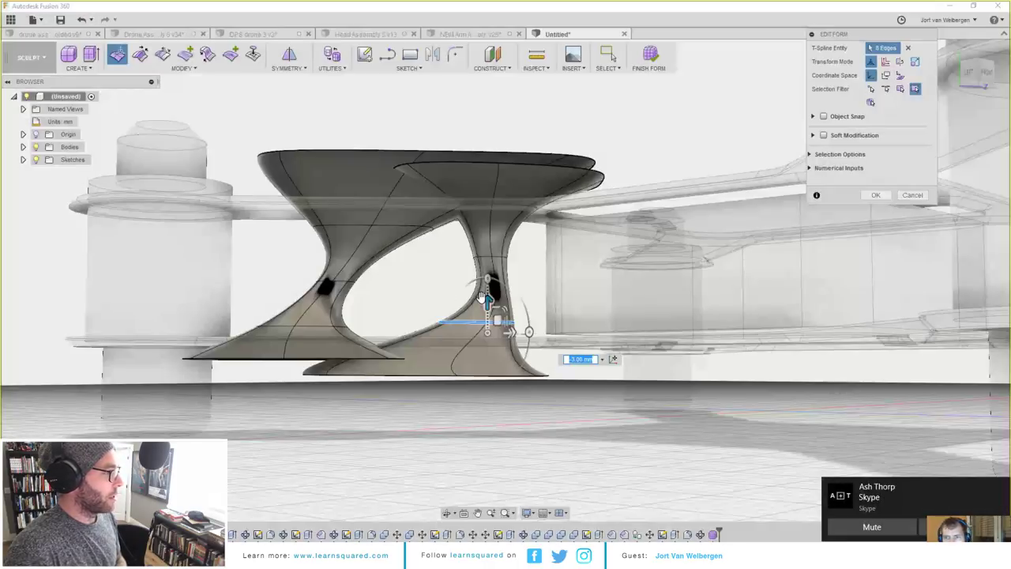
left_click(323, 327)
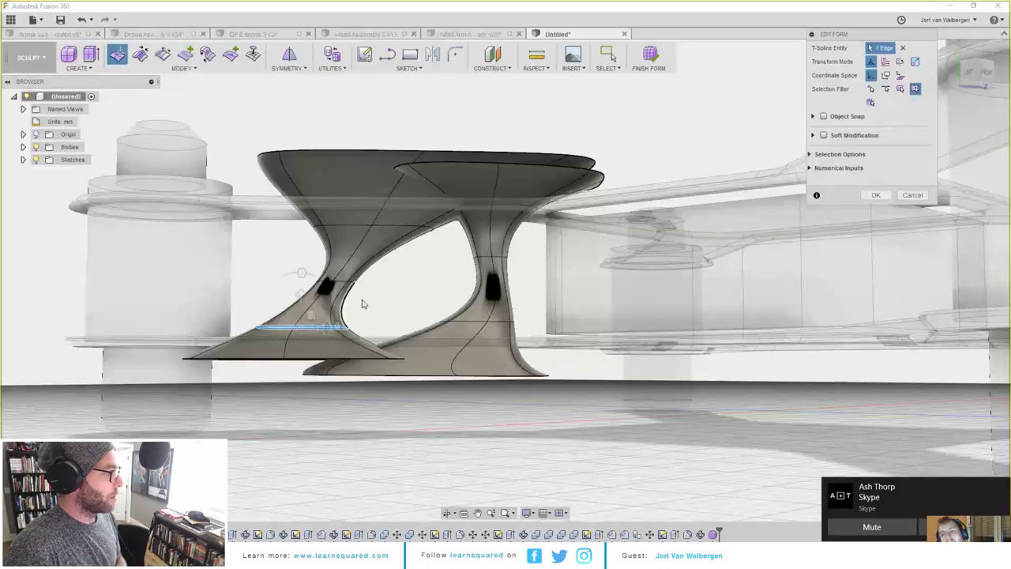
middle_click_drag(324, 327, 384, 228, "shift")
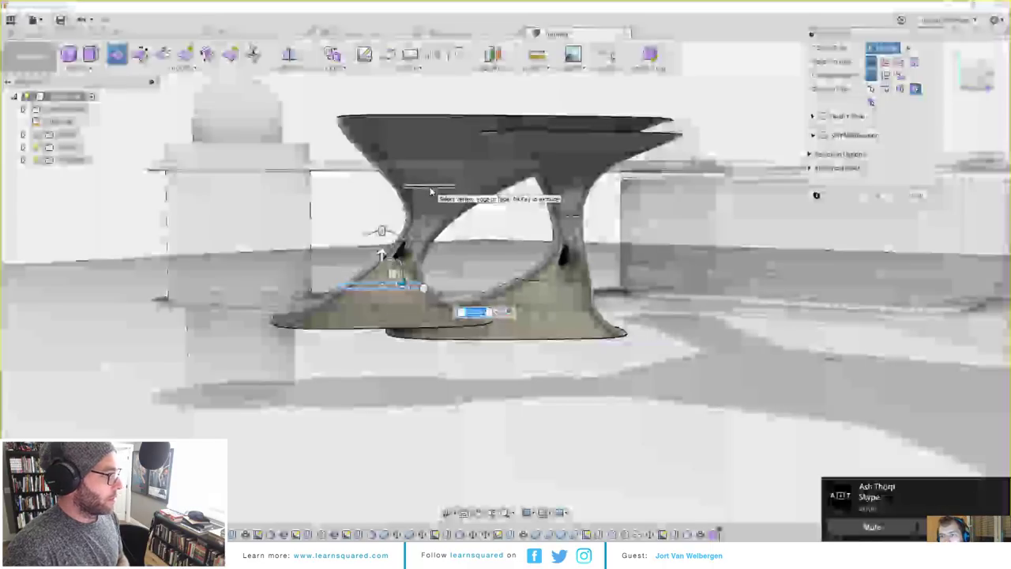
Step: Lower the edge loop around the copied strut's narrow neck to reshape its waist
left_click(571, 215)
middle_click_drag(571, 213, 542, 189, "shift")
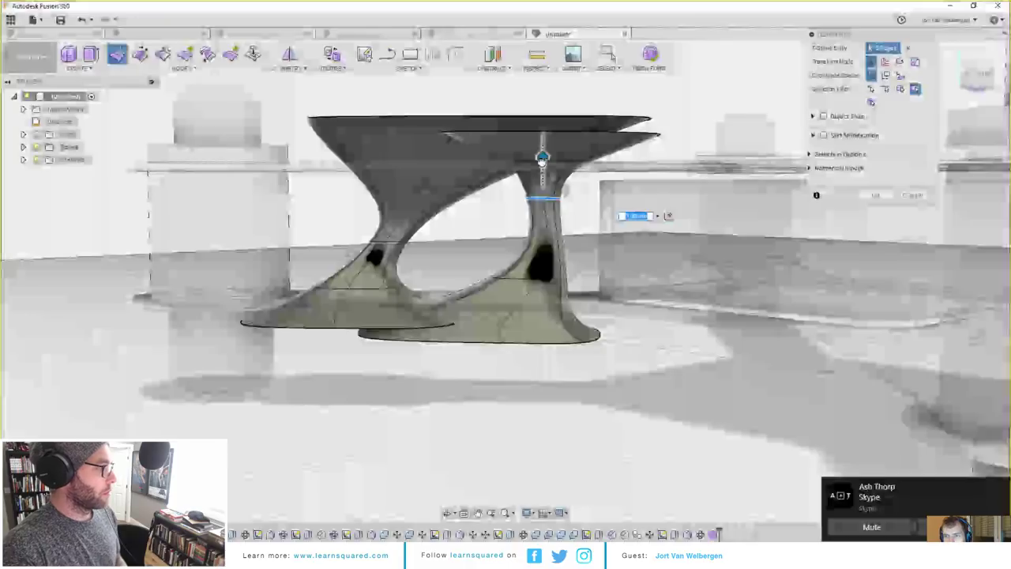
left_click_drag(542, 156, 551, 220)
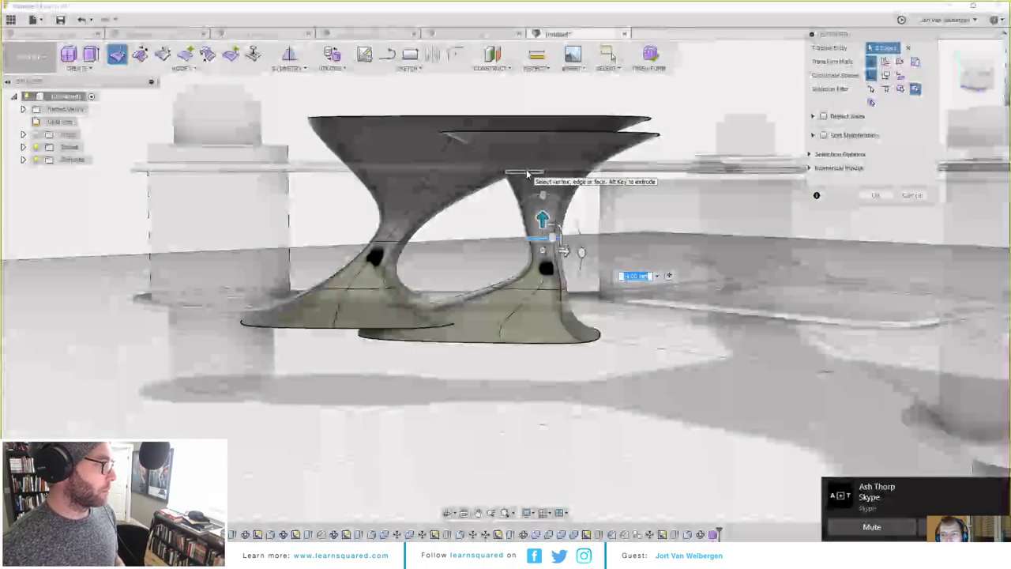
middle_click_drag(527, 174, 411, 215, "shift")
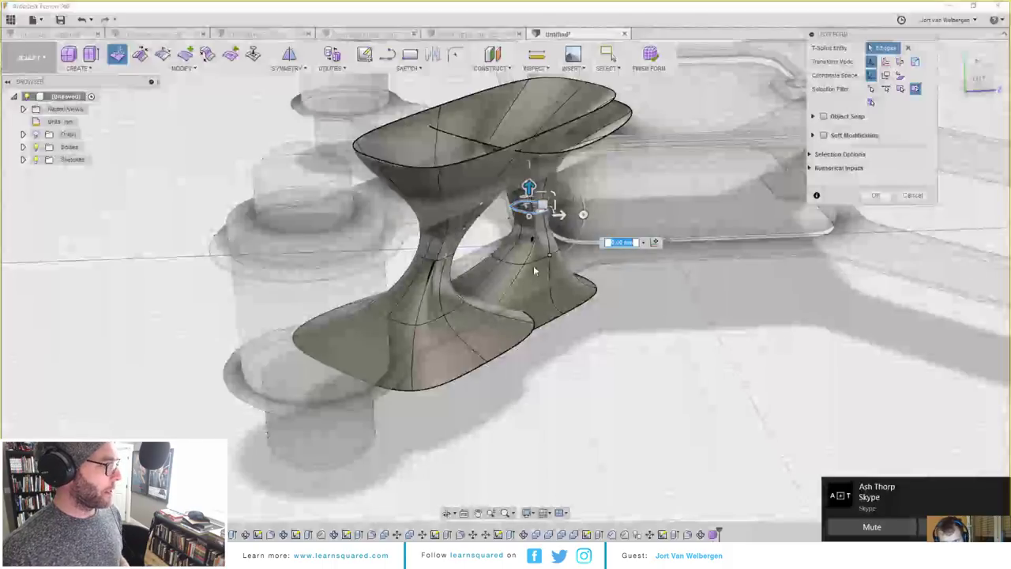
Step: Select the whole edge loop above the original strut's base and shift it horizontally to smooth the flare
middle_click_drag(506, 269, 443, 347, "shift")
double_click(381, 315)
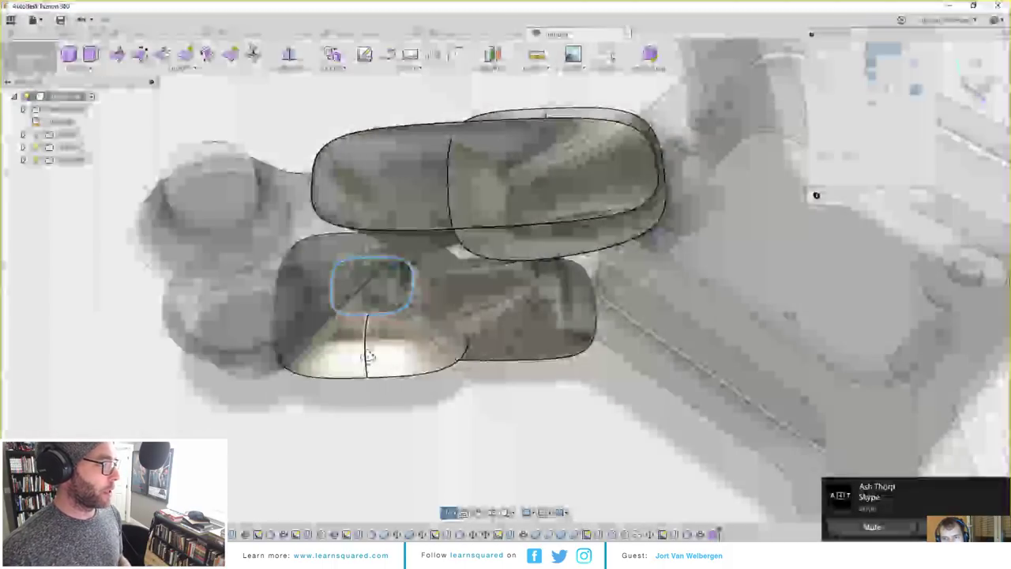
middle_click_drag(368, 355, 376, 245, "shift")
middle_click_drag(545, 276, 550, 257, "shift")
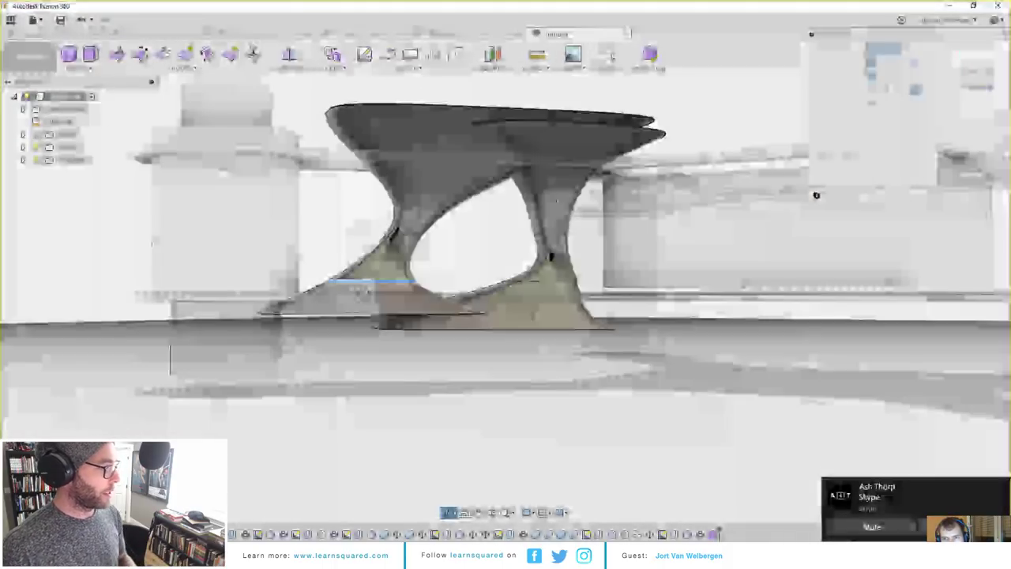
middle_click_drag(363, 292, 345, 294, "shift")
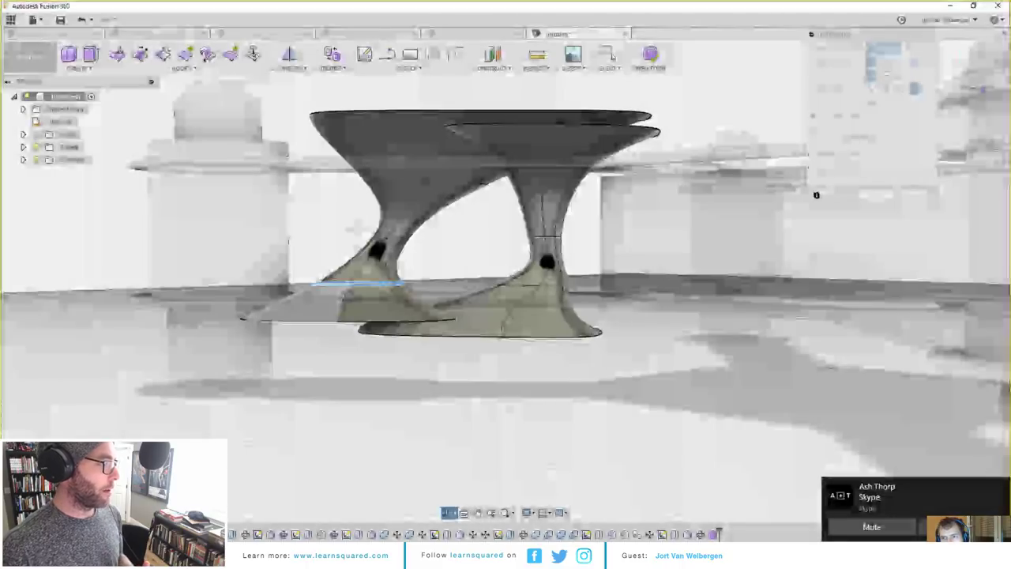
scroll(430, 289, "down", 4)
scroll(466, 247, "up", 5)
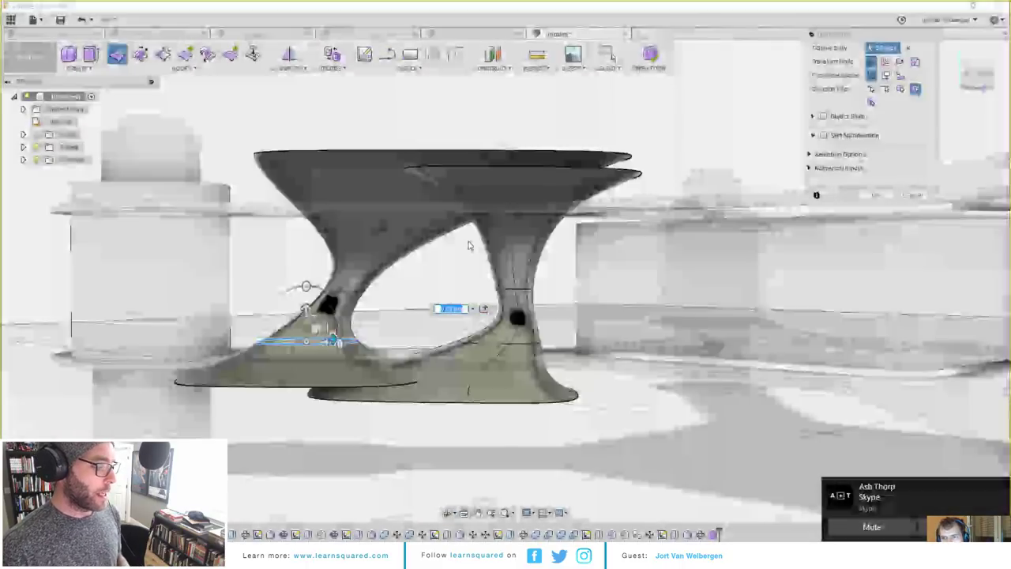
Step: Move the copied strut's top opening loop and the loop just below it together along the arm toward the motor
double_click(496, 214)
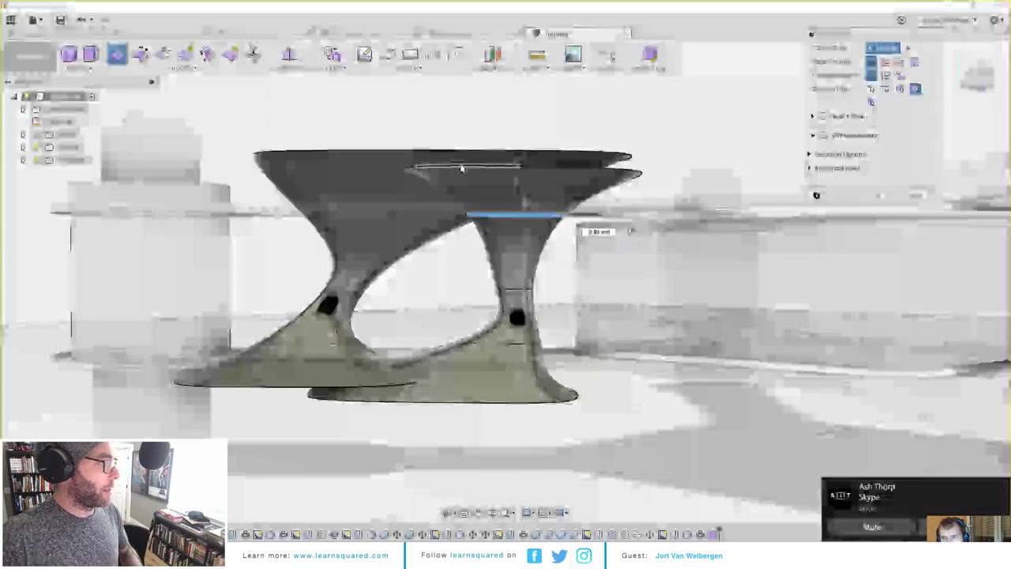
double_click(461, 167, "shift")
right_click(520, 182)
middle_click_drag(526, 182, 533, 274, "shift")
left_click_drag(538, 272, 474, 273)
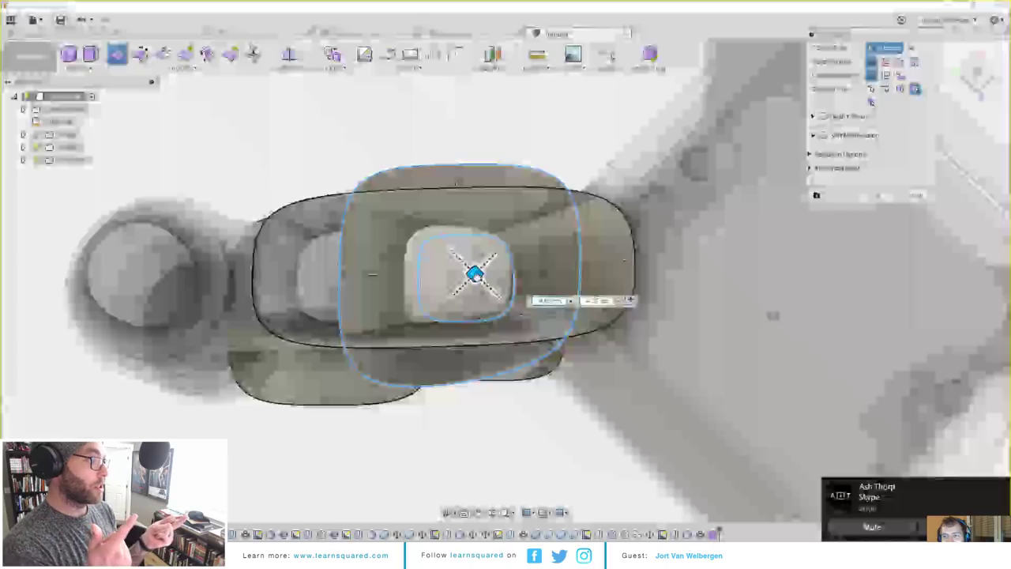
middle_click_drag(474, 274, 442, 204, "shift")
Step: Pull the upper side edge of the copied strut that faces the original toward the gap between the two struts
scroll(466, 269, "up", 5)
left_click(472, 255)
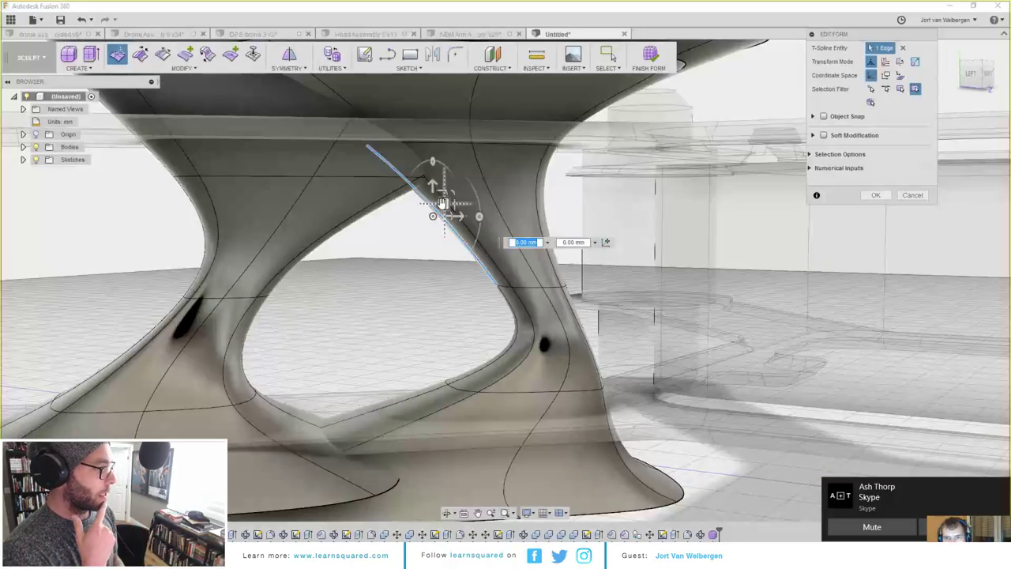
left_click_drag(443, 204, 374, 229)
scroll(405, 263, "down", 10)
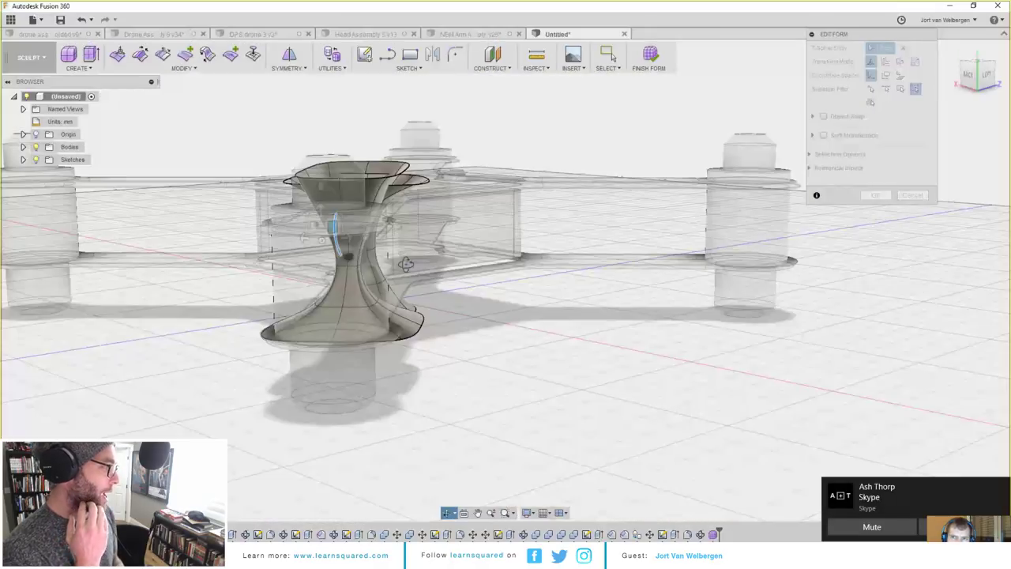
Step: Realign the selected upper side edge within the horizontal plane, shifting it about -0.79 mm and -0.49 mm
middle_click_drag(406, 264, 317, 192, "shift")
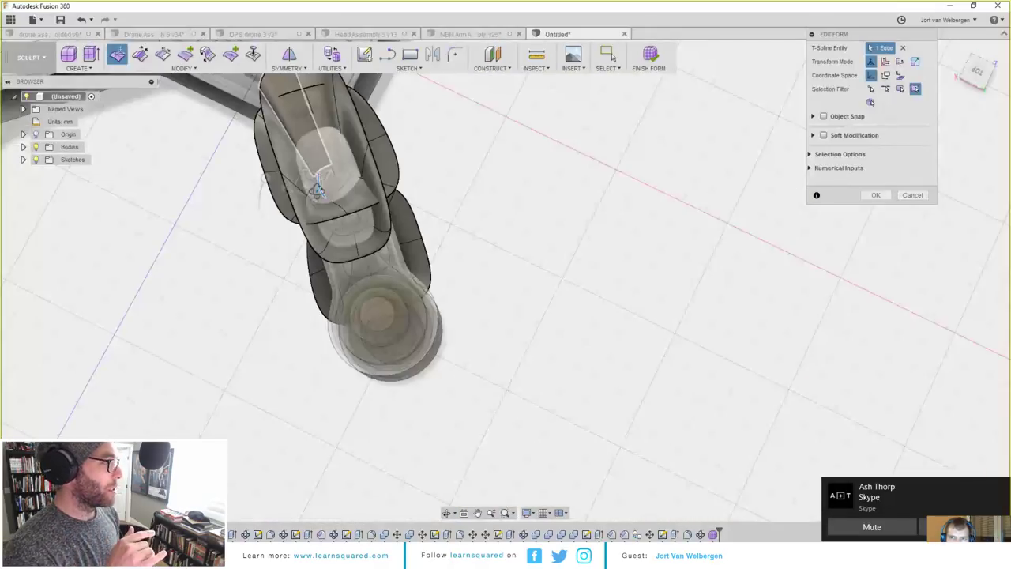
left_click_drag(318, 188, 332, 180)
middle_click_drag(333, 181, 350, 192, "shift")
left_click_drag(350, 192, 348, 190)
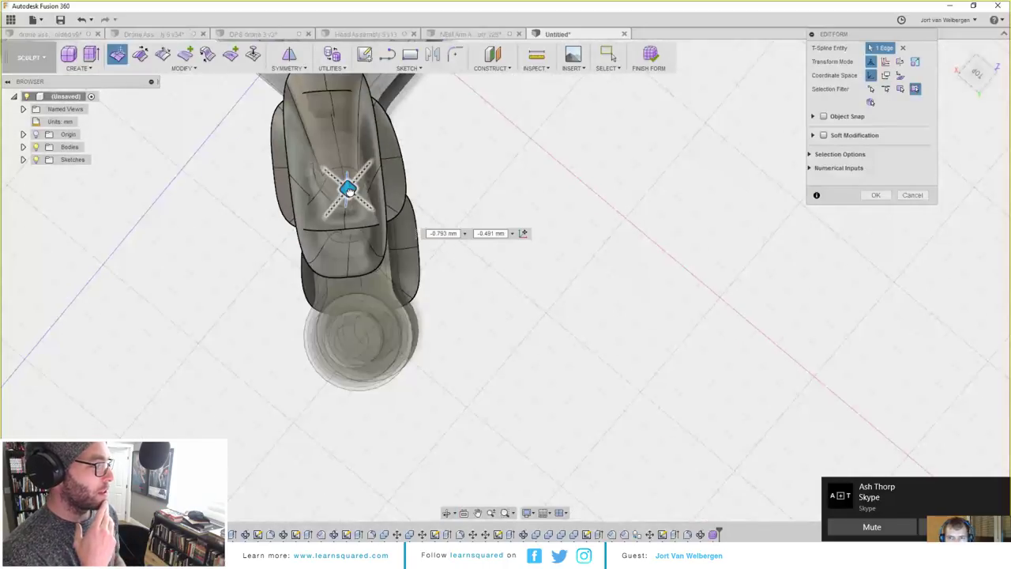
middle_click_drag(349, 189, 316, 155, "shift")
scroll(316, 182, "up", 5)
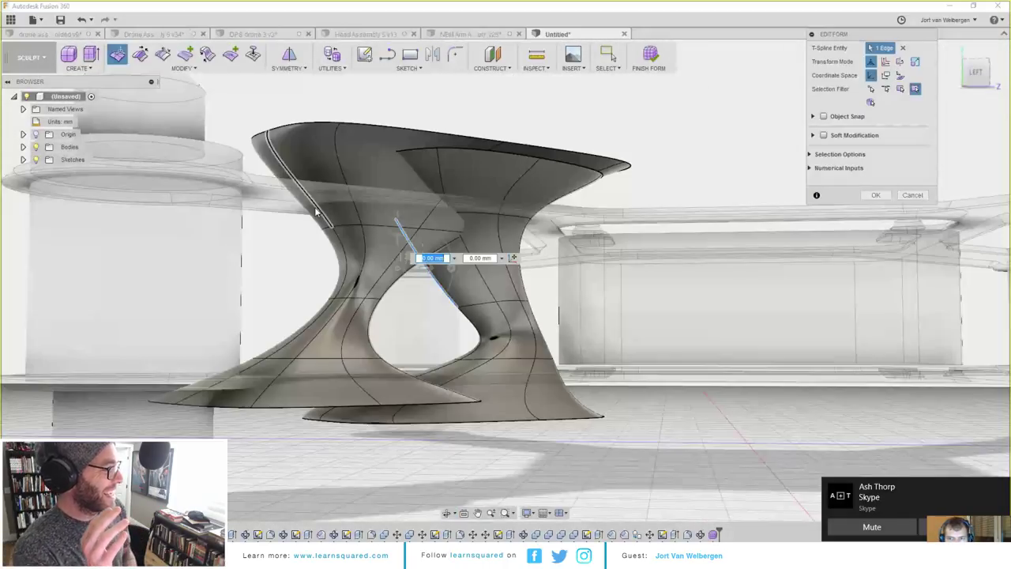
Step: Select the edge loop just below the motor-side strut's top opening and move it straight up
middle_click_drag(316, 211, 376, 268, "shift")
left_click(338, 262)
middle_click_drag(473, 323, 376, 301, "shift")
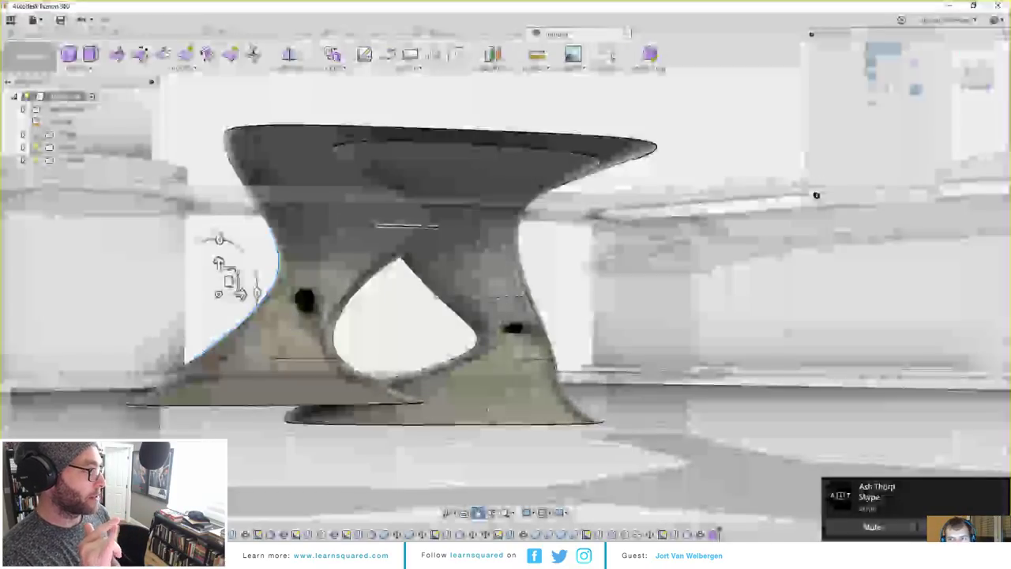
middle_click_drag(414, 230, 456, 226)
double_click(456, 225)
mouse_move(411, 191)
middle_mouse_down("shift")
mouse_move(406, 211)
mouse_move(408, 201)
middle_mouse_up("shift")
left_click_drag(408, 199, 411, 167)
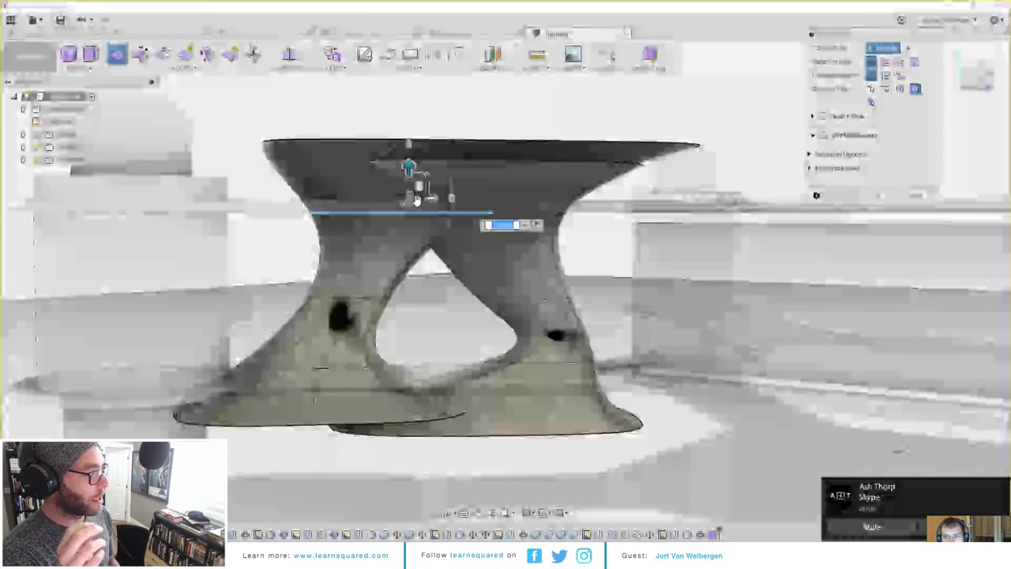
middle_click_drag(336, 235, 365, 235, "shift")
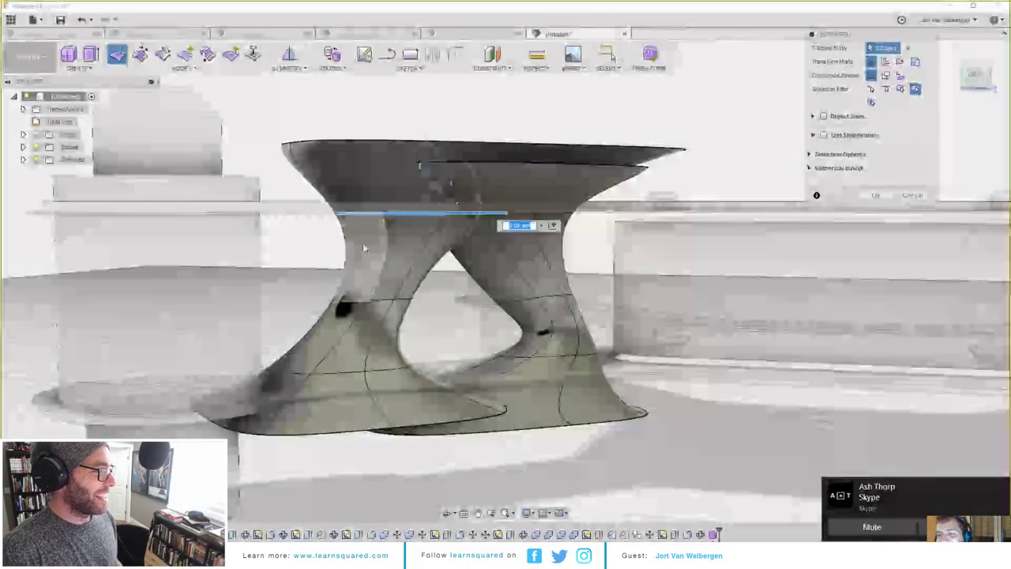
middle_click_drag(364, 248, 361, 233, "shift")
middle_click_drag(434, 251, 413, 255)
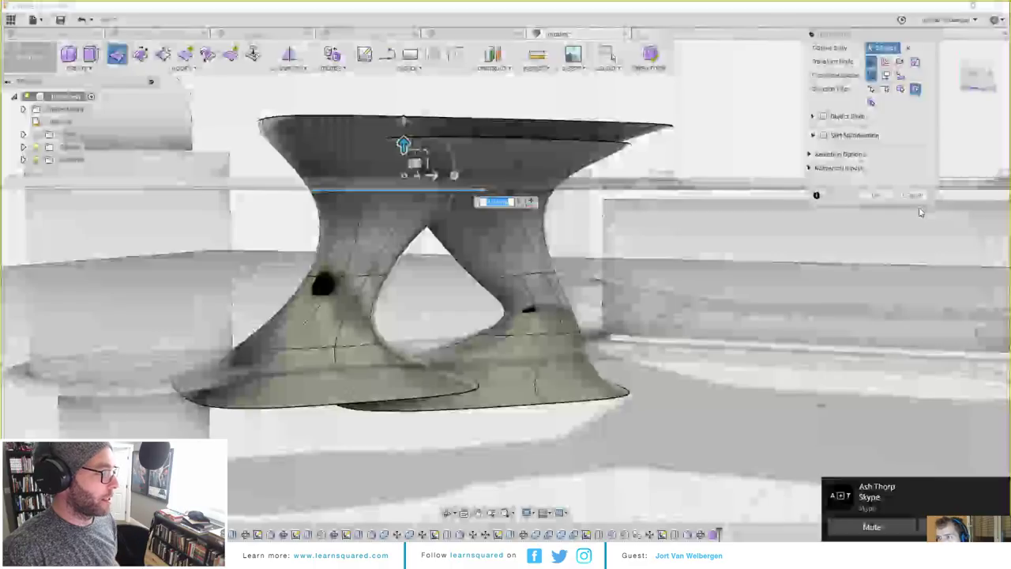
left_click(887, 199)
Step: Select the two outer side edges of the motor-side strut and shift them horizontally to adjust its silhouette
scroll(561, 236, "down", 3)
middle_click_drag(551, 232, 537, 265, "shift")
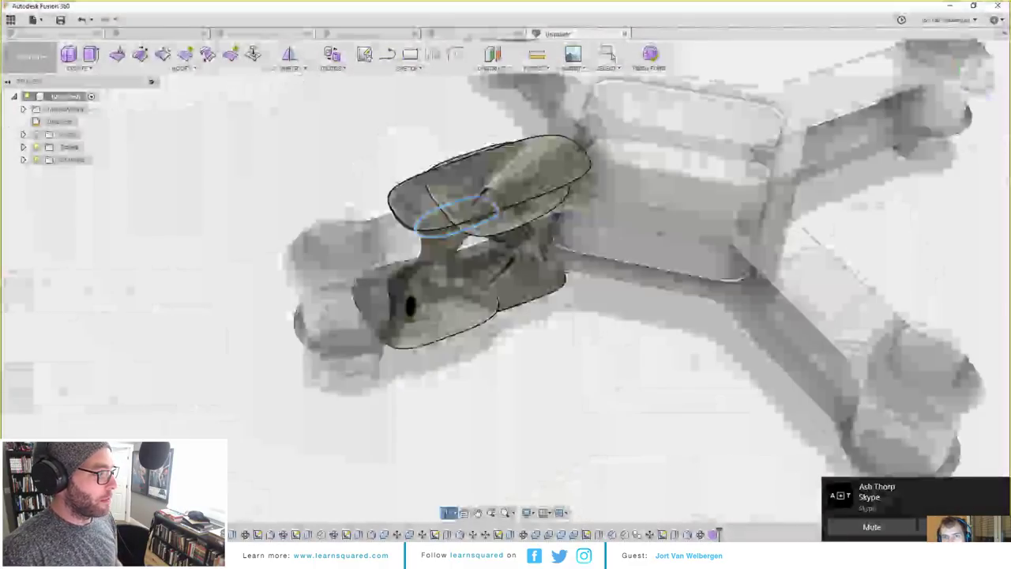
left_click(117, 54)
scroll(411, 263, "up", 5)
middle_click_drag(426, 268, 513, 237, "shift")
middle_click_drag(510, 328, 427, 307, "shift")
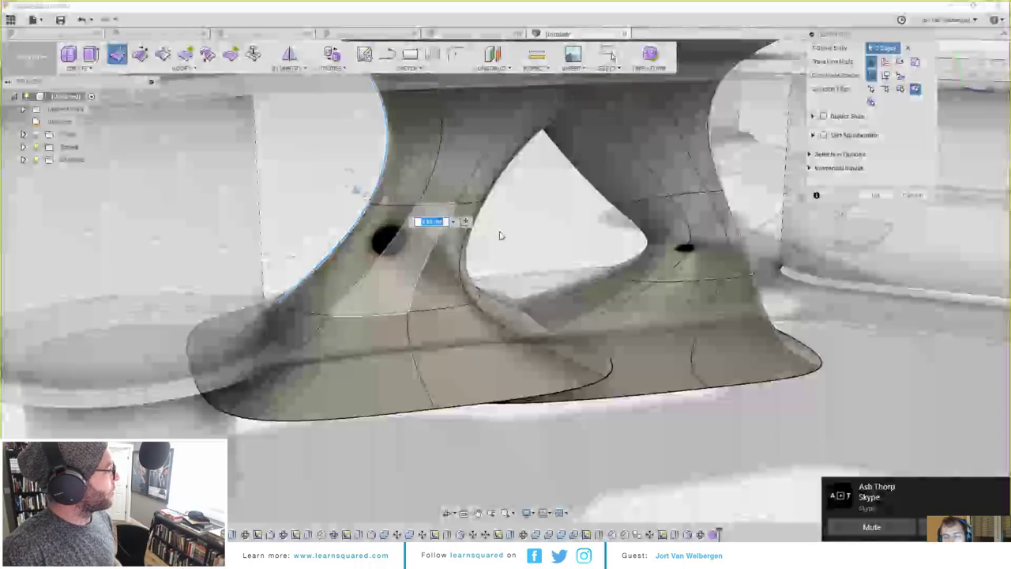
middle_click_drag(499, 232, 442, 244, "shift")
key("Escape")
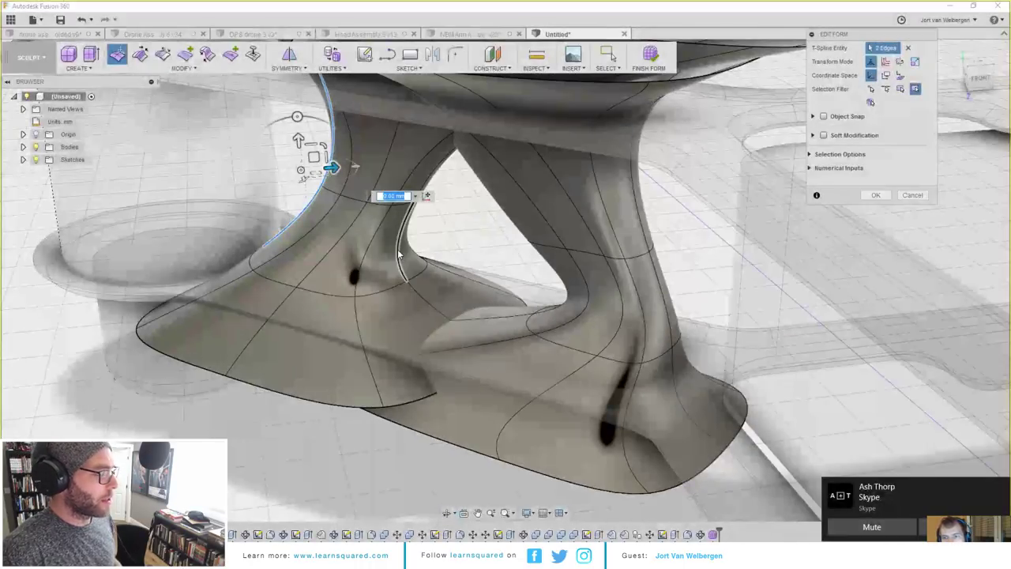
Step: Reposition a vertex and the side edge bordering the gap on the motor-side strut within the horizontal plane
left_click(400, 254)
middle_click_drag(422, 266, 429, 302, "shift")
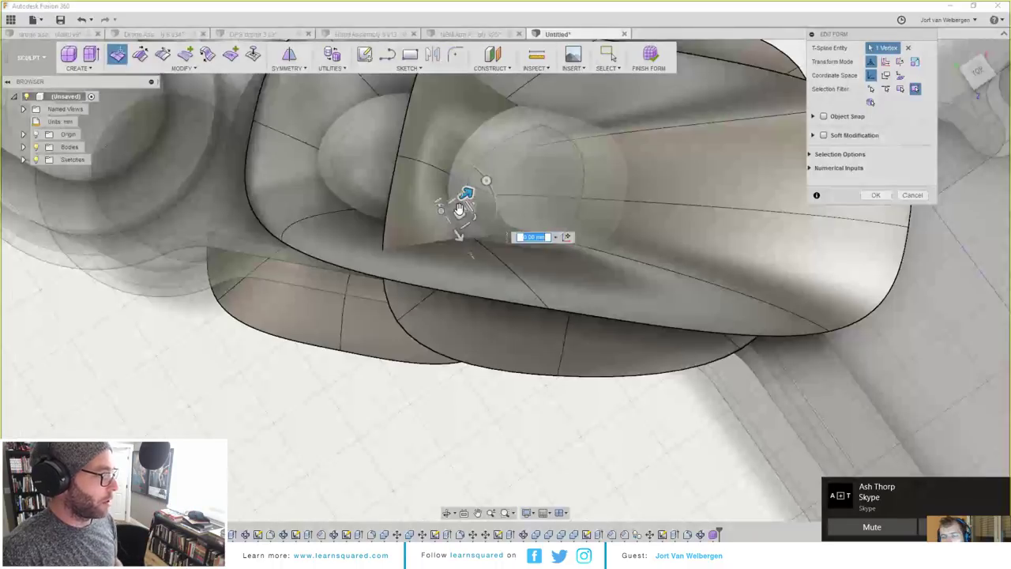
left_click_drag(459, 210, 406, 302)
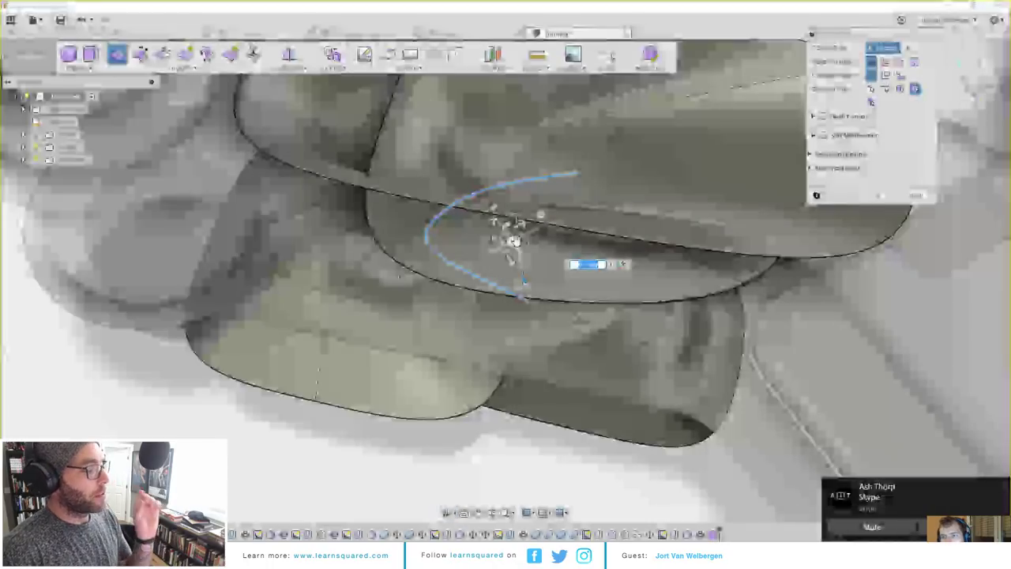
left_click_drag(518, 242, 571, 253)
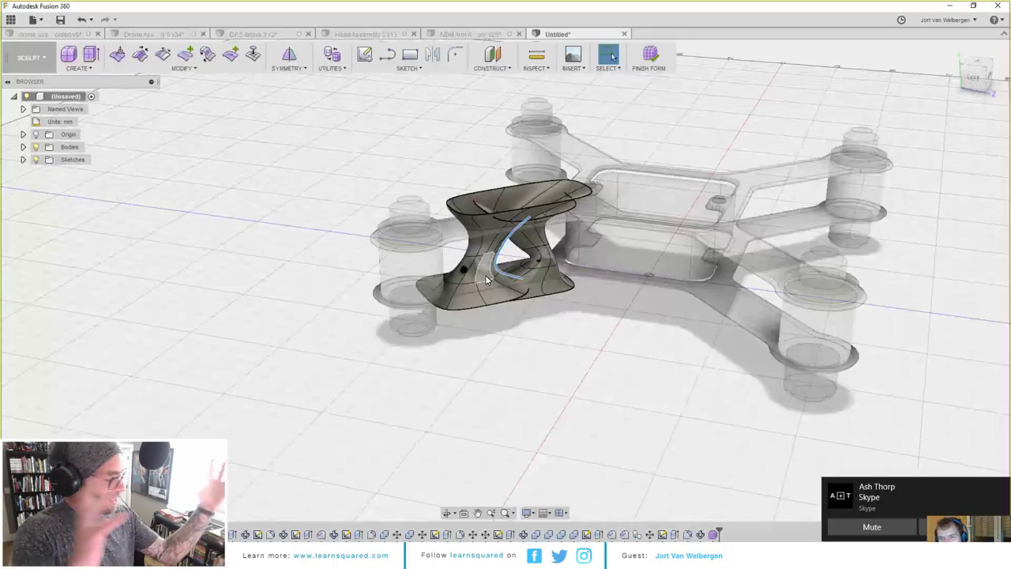
Step: Try to finish the form while the struts' top and bottom openings are still uncapped
scroll(486, 278, "up", 5)
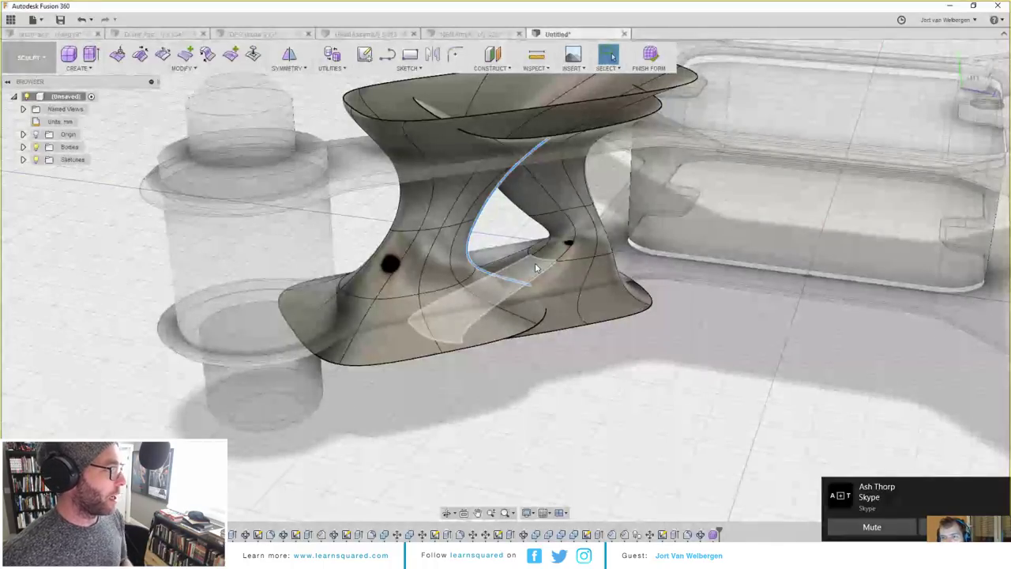
middle_click_drag(537, 270, 549, 273, "shift")
left_click(652, 56)
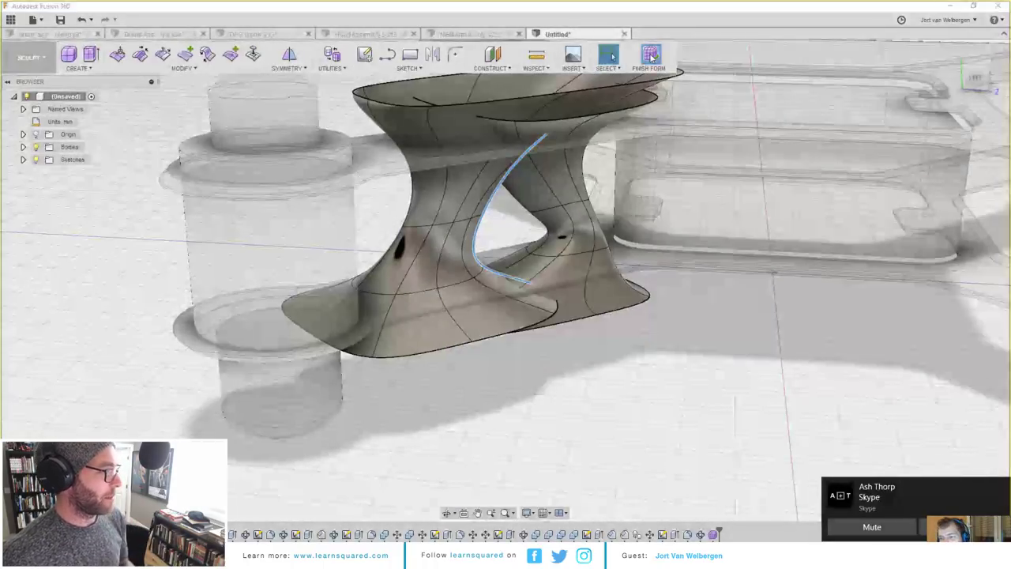
left_click(651, 54)
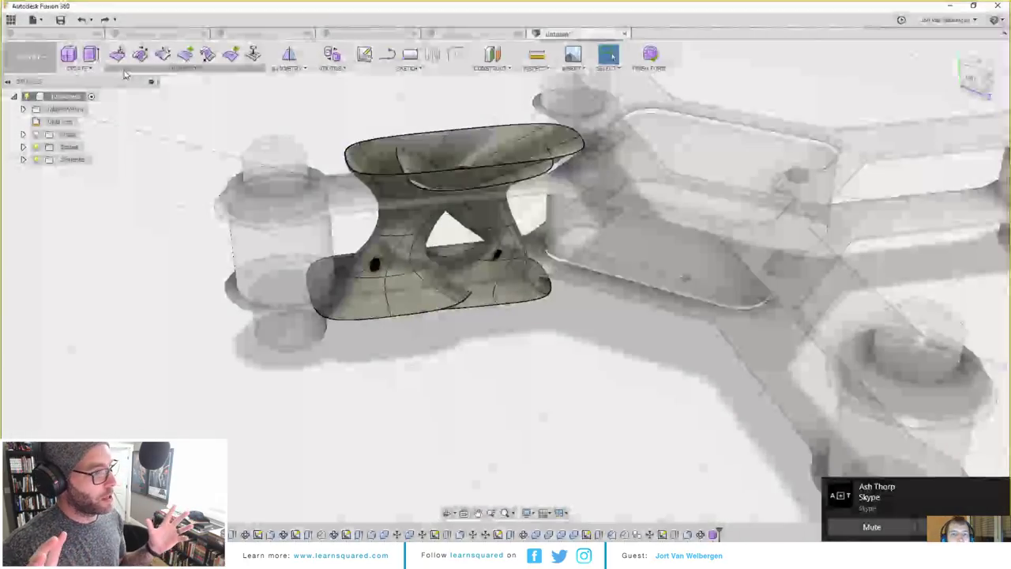
Step: Cap the motor-side strut's top opening using Fill Hole with Maintain Crease Edges enabled
left_click(155, 70)
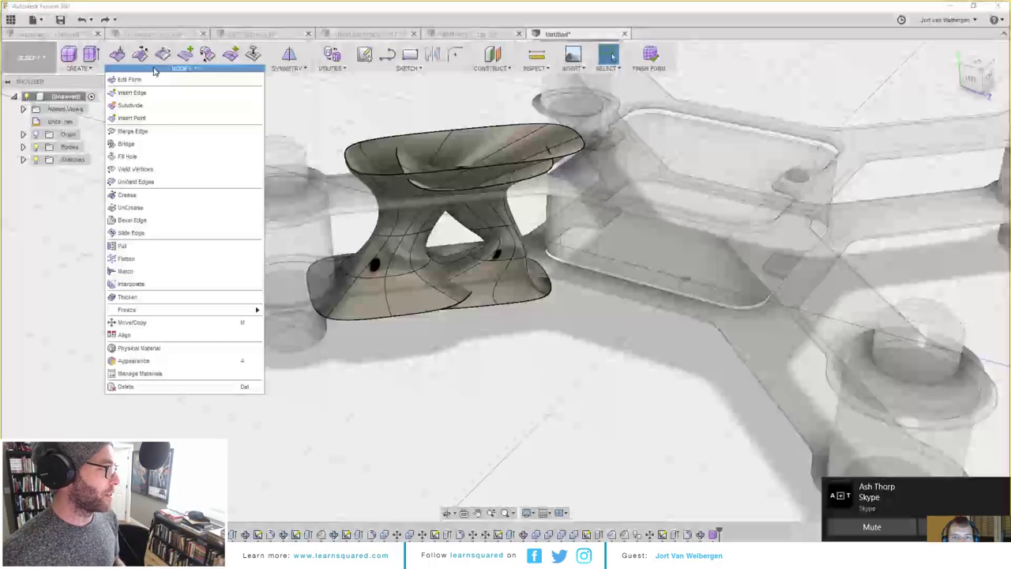
left_click(126, 157)
left_click(450, 136)
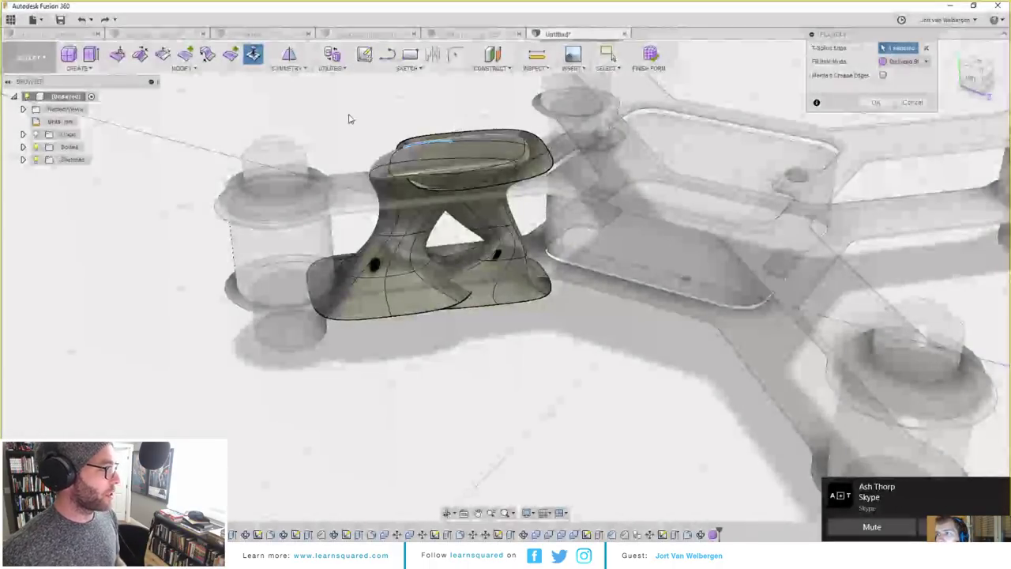
left_click(883, 76)
left_click(875, 103)
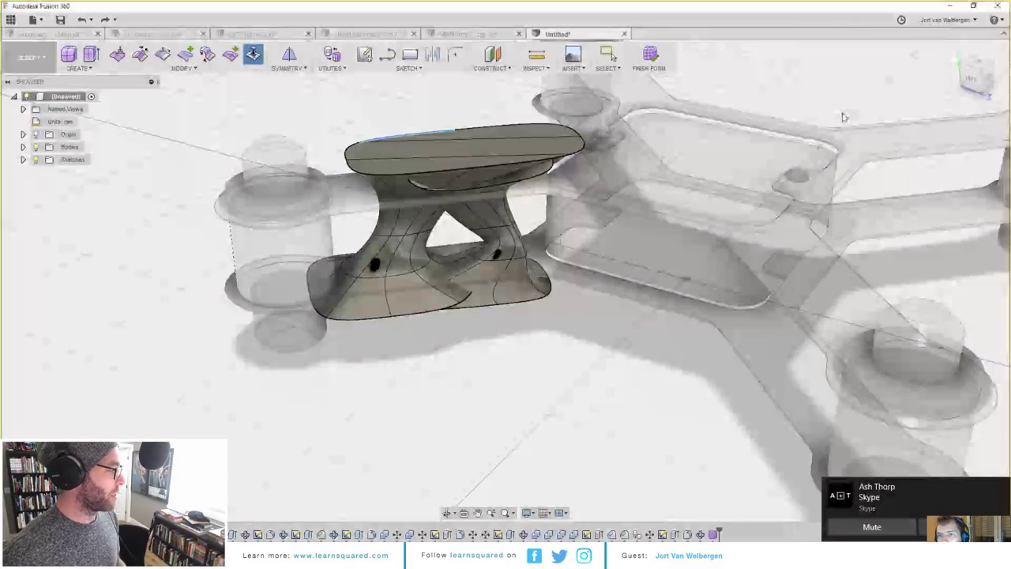
middle_click_drag(569, 197, 514, 190, "shift")
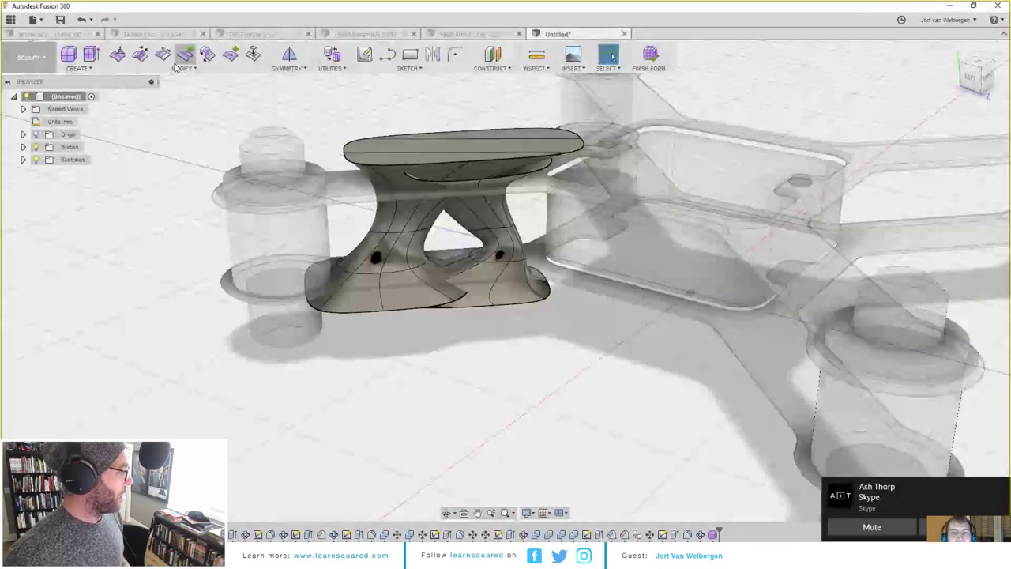
Step: Revert from the form conversion to sculpting and undo the creased caps on the struts
left_click(182, 68)
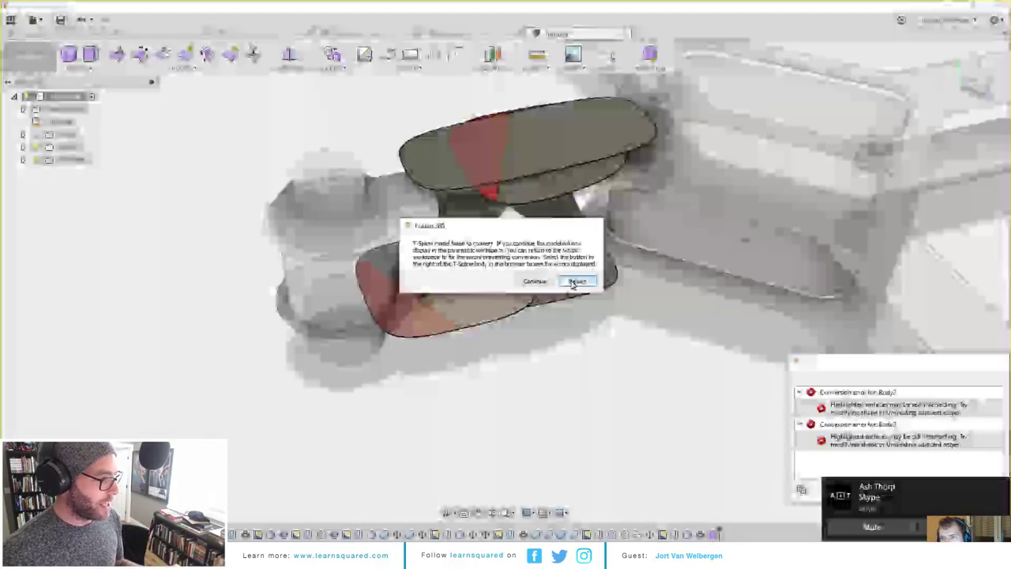
left_click(576, 282)
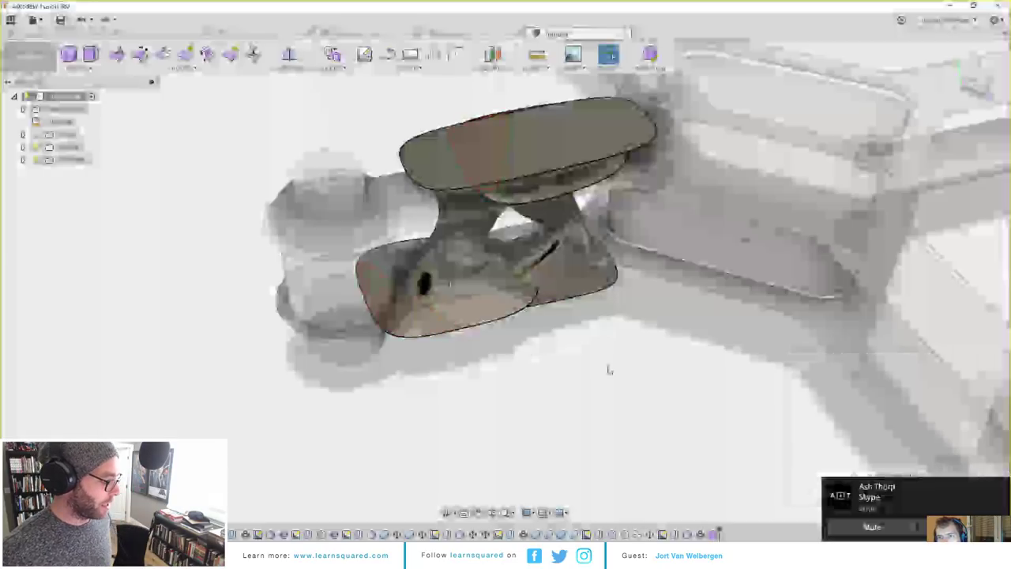
middle_click_drag(339, 140, 241, 102)
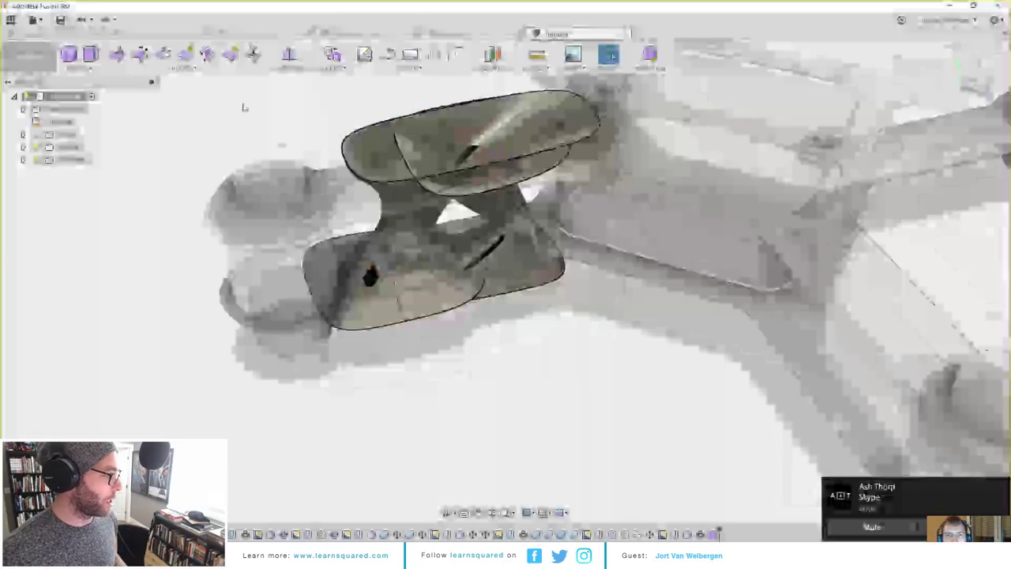
Step: Cap the motor-side strut's top opening using Fill Hole in Reduced Star mode with Maintain Crease Edges disabled
left_click(181, 69)
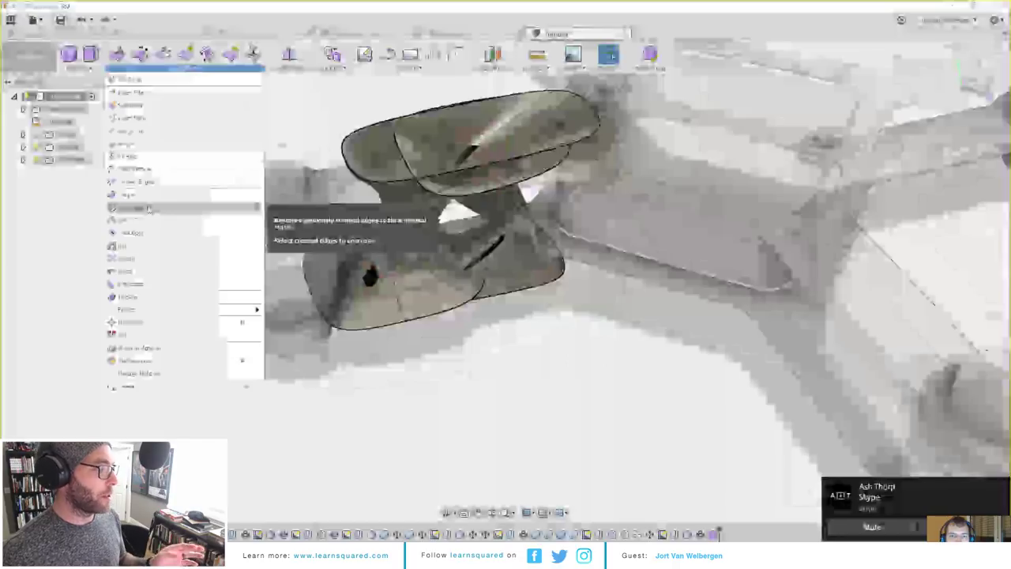
left_click(144, 158)
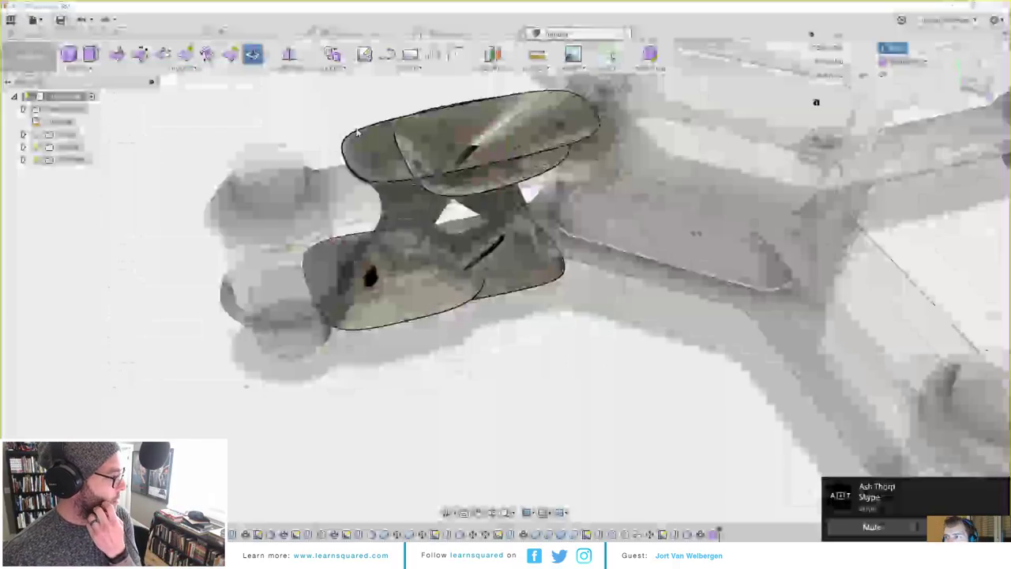
left_click(356, 131)
left_click(882, 74)
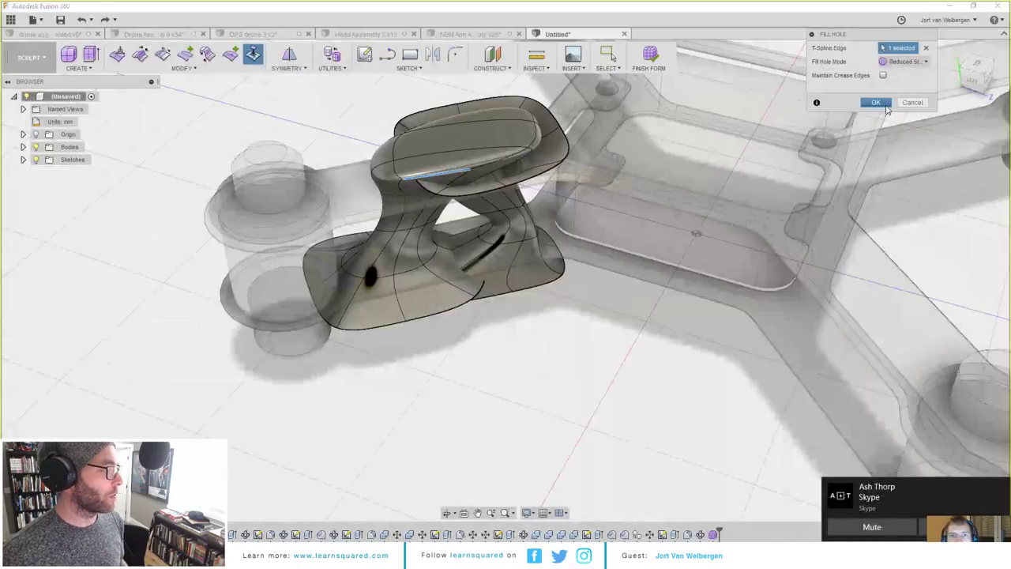
left_click(881, 104)
Step: Cap the body-side strut's top opening using Fill Hole in Reduced Star mode without maintained crease edges
left_click(158, 68)
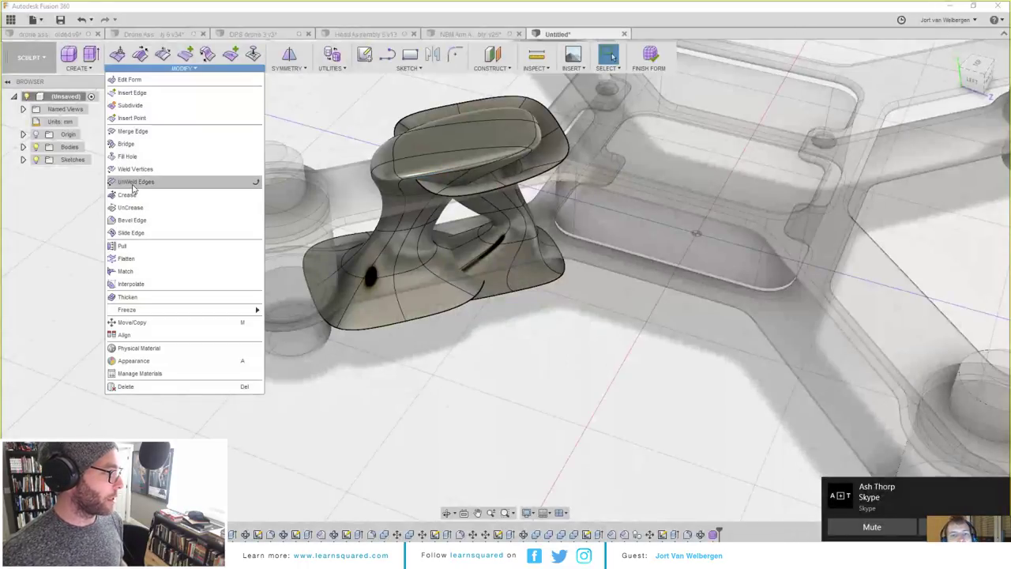
left_click(128, 157)
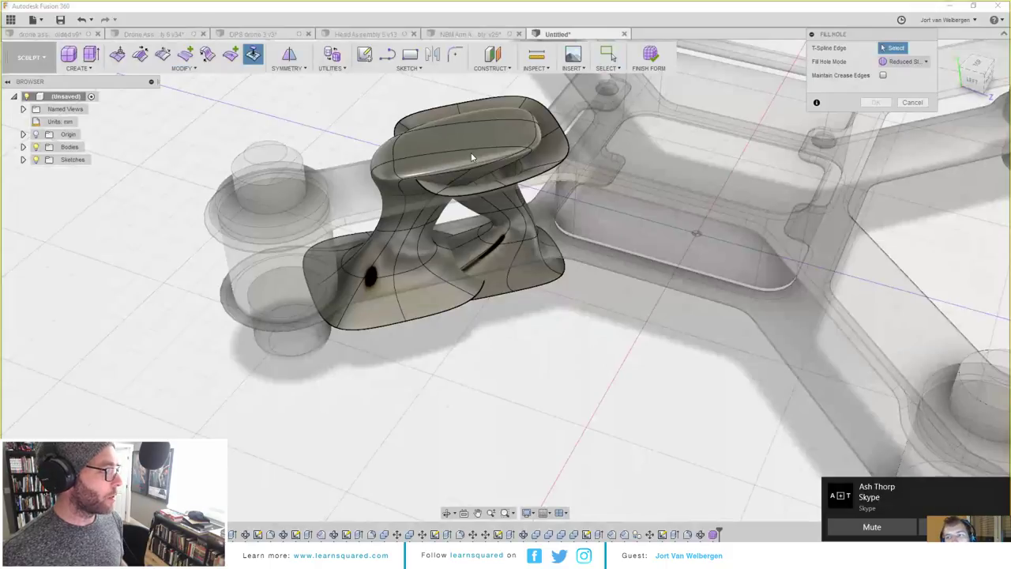
left_click(528, 181)
key("Return")
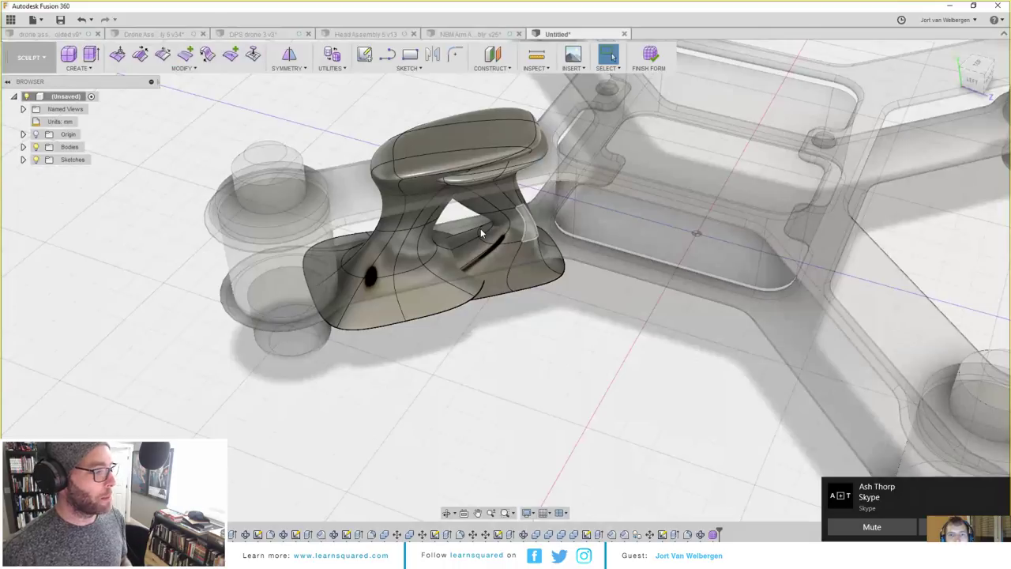
Step: Cap the motor-side strut's bottom opening using Fill Hole in Reduced Star mode without maintained crease edges
scroll(480, 228, "up", 3)
middle_click_drag(474, 291, 483, 237, "shift")
left_click(182, 68)
left_click(147, 138)
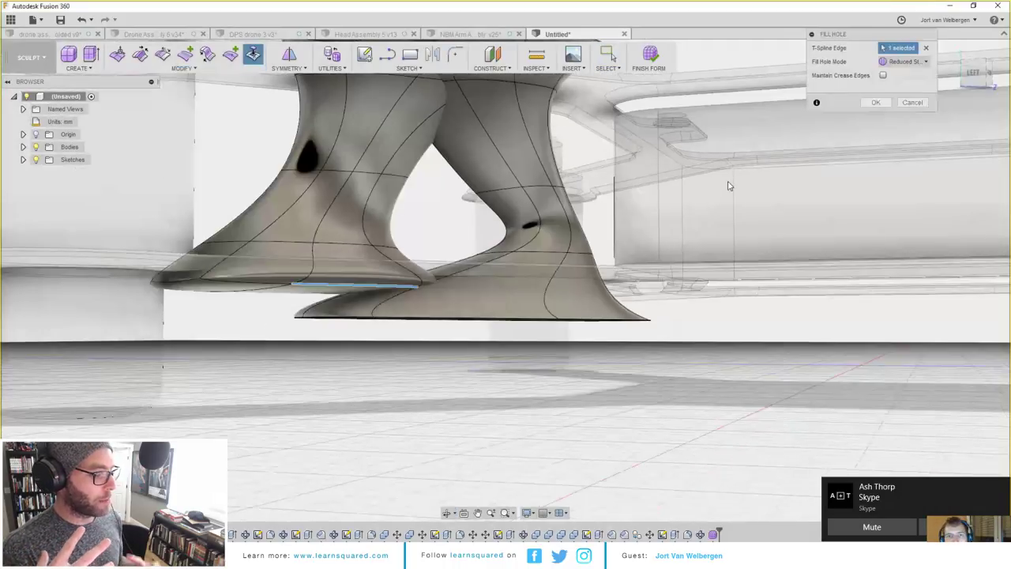
key("Escape")
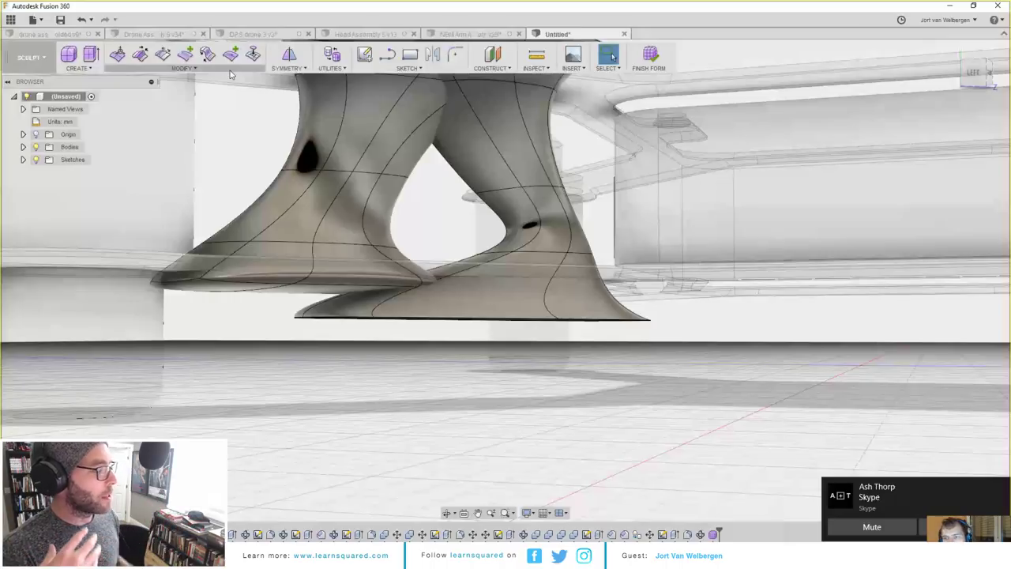
Step: Cap the body-side strut's bottom opening with a Reduced Star Fill Hole without creases, and finish the form
left_click(182, 68)
left_click(127, 156)
left_click(515, 321)
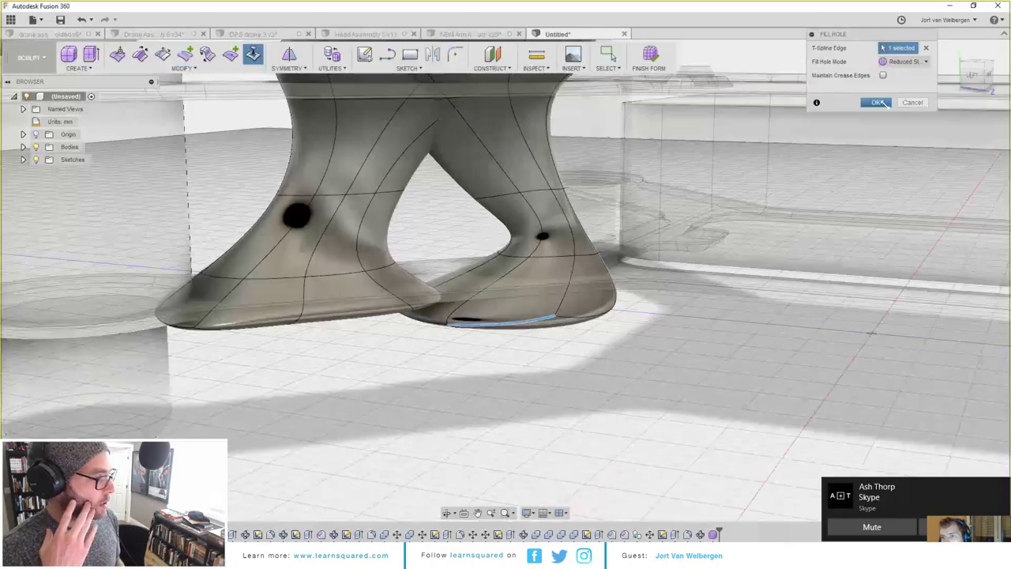
left_click(883, 103)
scroll(586, 162, "down", 4)
left_click(650, 55)
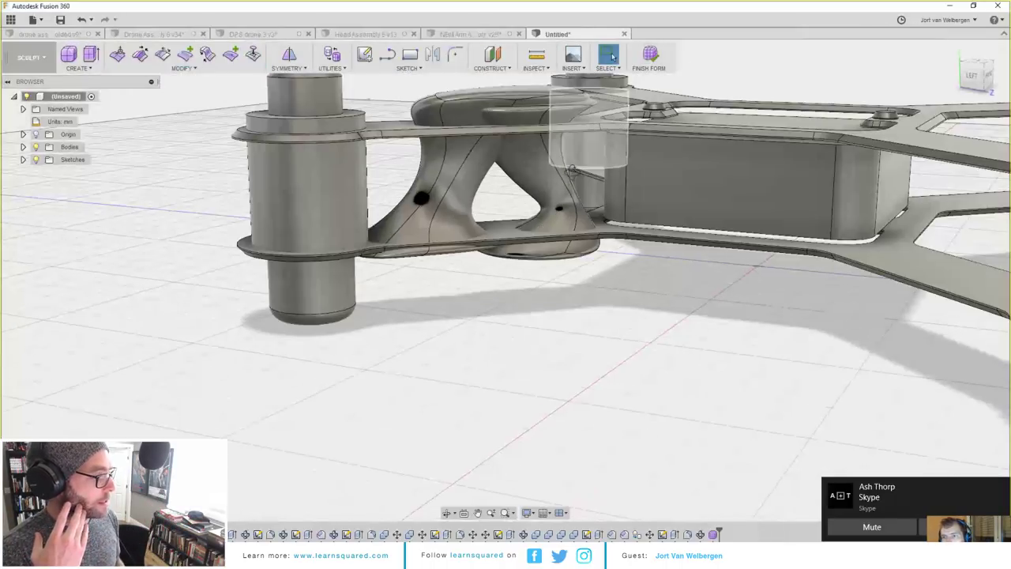
middle_click_drag(594, 125, 438, 238, "shift")
left_click(301, 56)
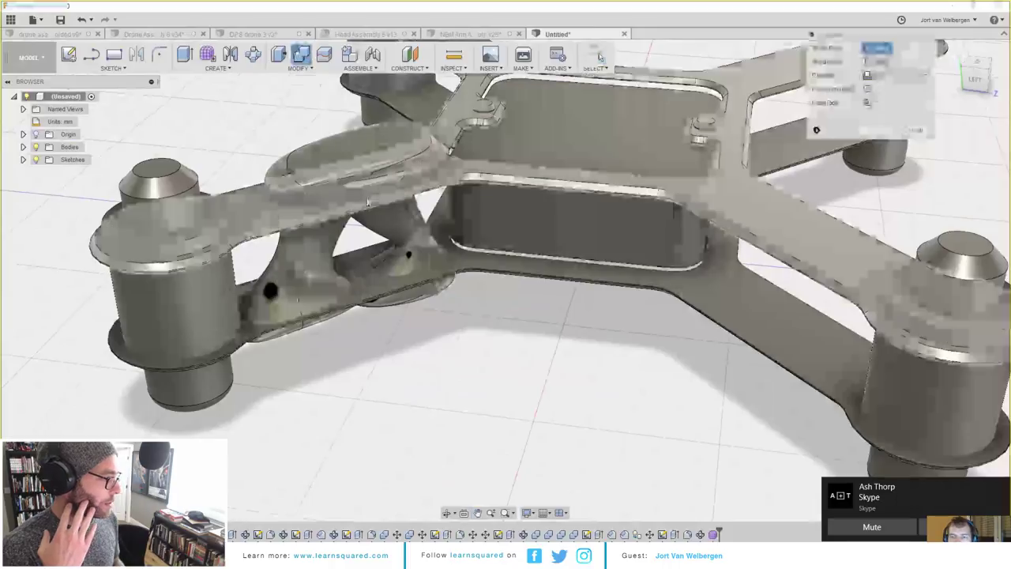
left_click(367, 203)
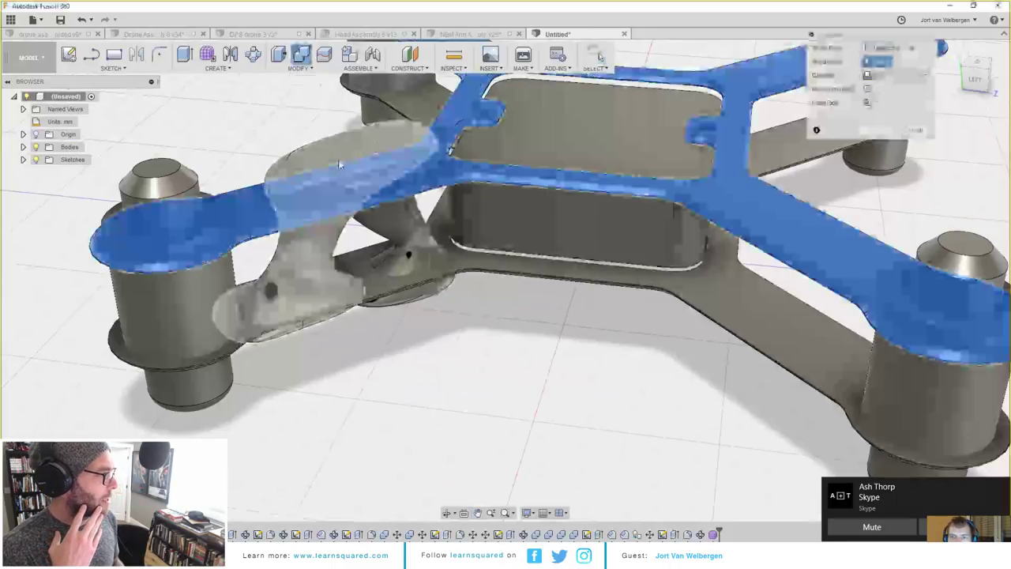
left_click(340, 163)
key("Escape")
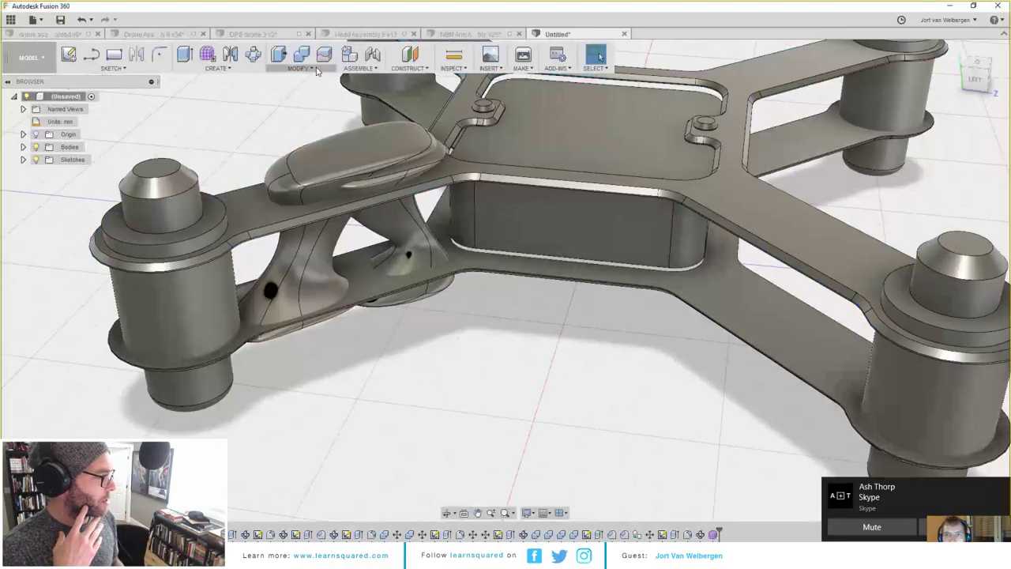
Step: Cut the motor-side strut with the top plate using Combine, keeping the tool body
left_click(314, 68)
left_click(308, 181)
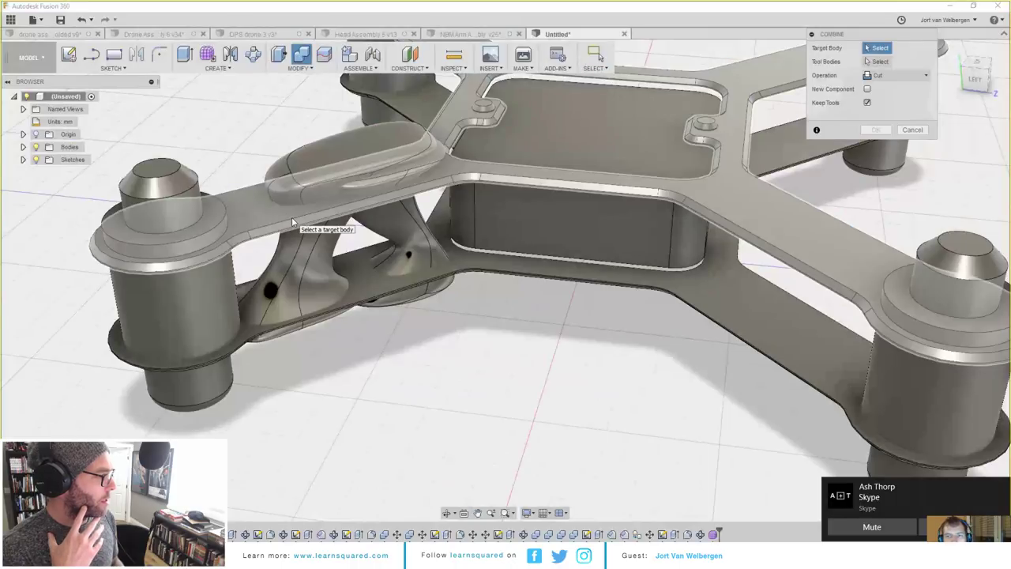
left_click(292, 217)
left_click(301, 222)
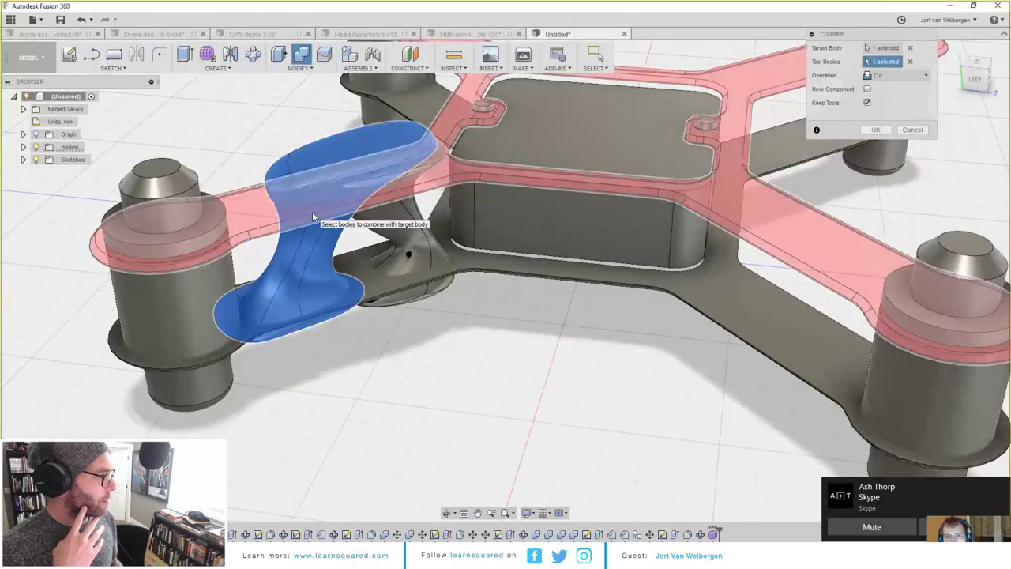
key("Return")
Step: Cut the motor-side strut with the bottom plate using Combine, keeping the tool body
left_click(300, 56)
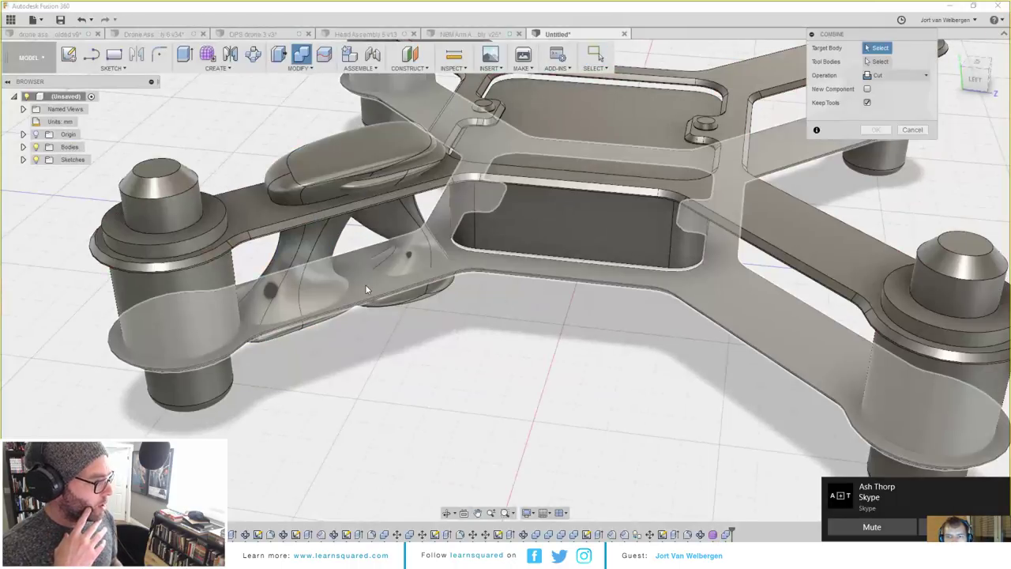
left_click(366, 290)
left_click(317, 289)
key("Return")
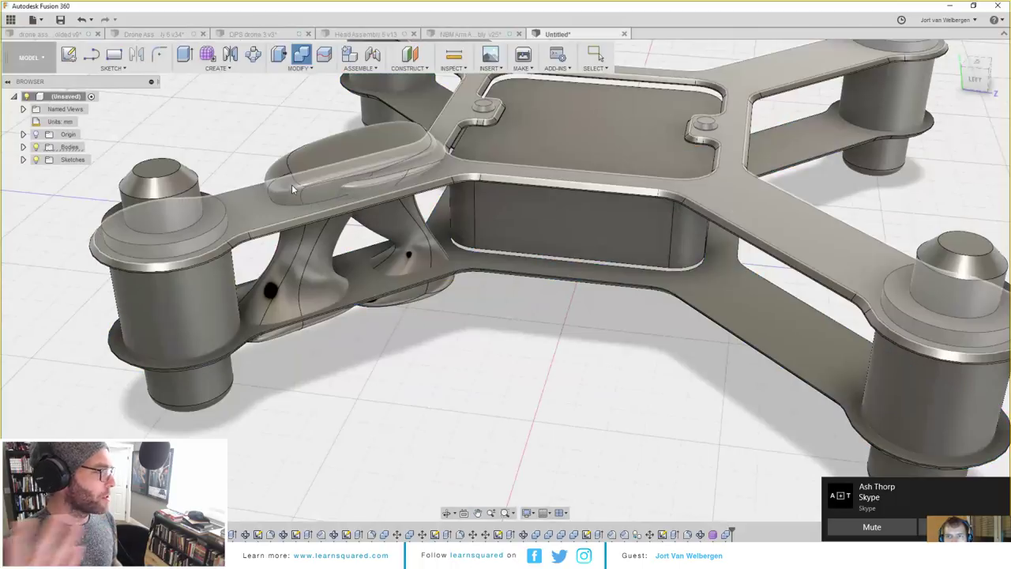
left_click(301, 56)
left_click(310, 286)
left_click(371, 298)
key("Escape")
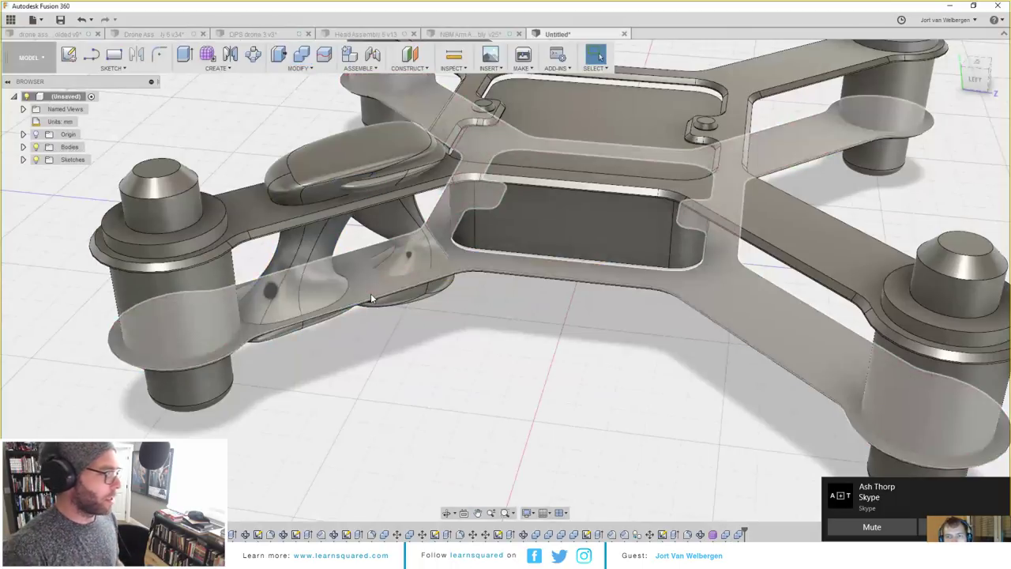
Step: Cut the body-side strut with both the top and bottom plates in one Combine, keeping the tool bodies
left_click(301, 54)
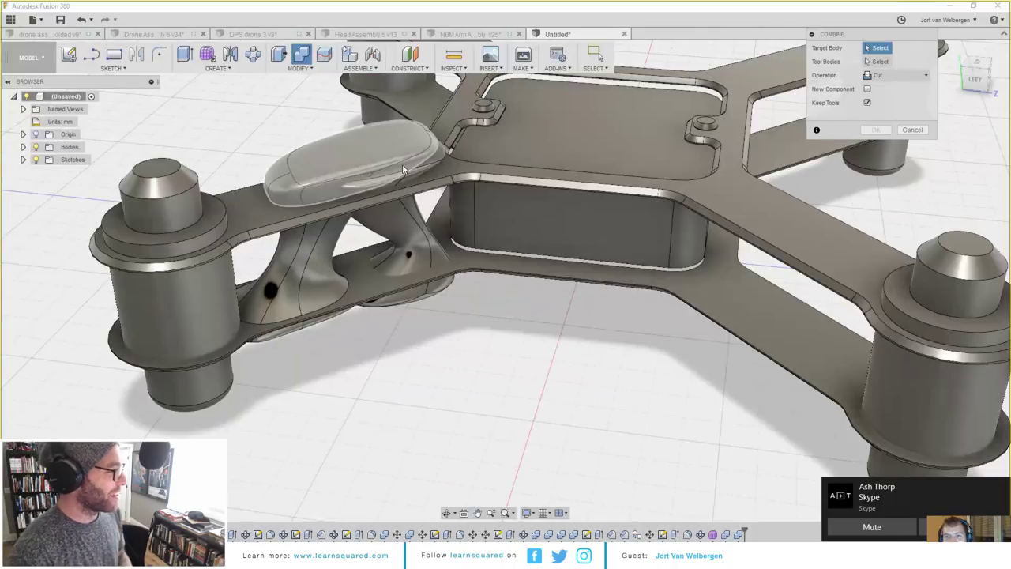
left_click(407, 175)
left_click(435, 193)
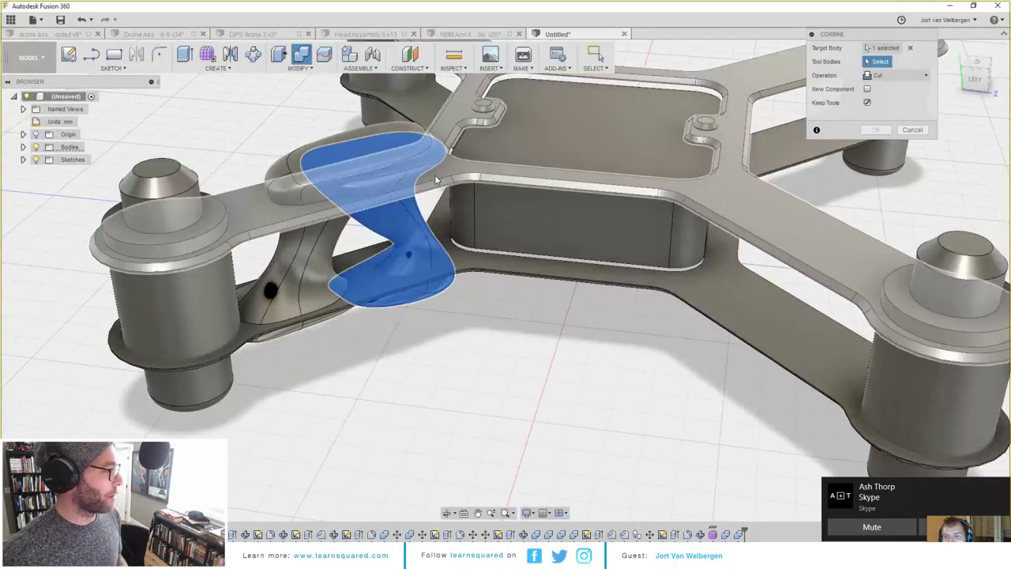
key("Return")
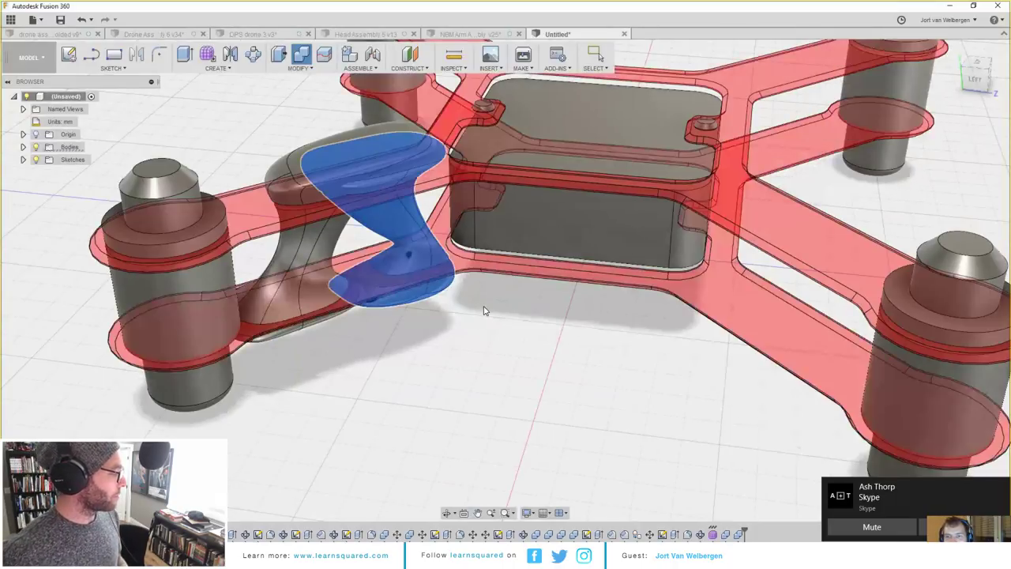
Step: Hide the leftover strut pieces protruding above the top plate and below the bottom plate
middle_click_drag(444, 320, 437, 241, "shift")
left_click(373, 163)
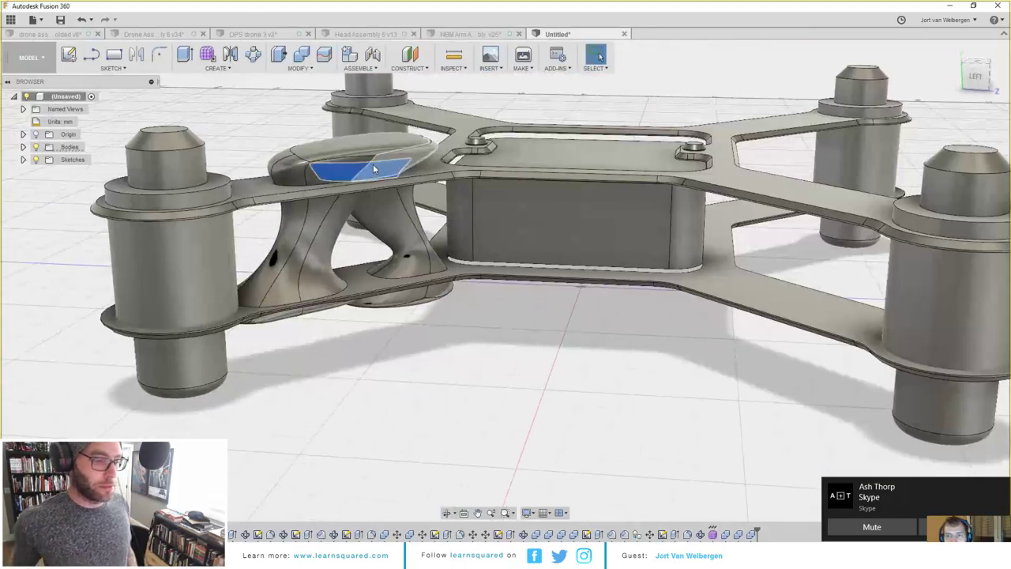
key("v")
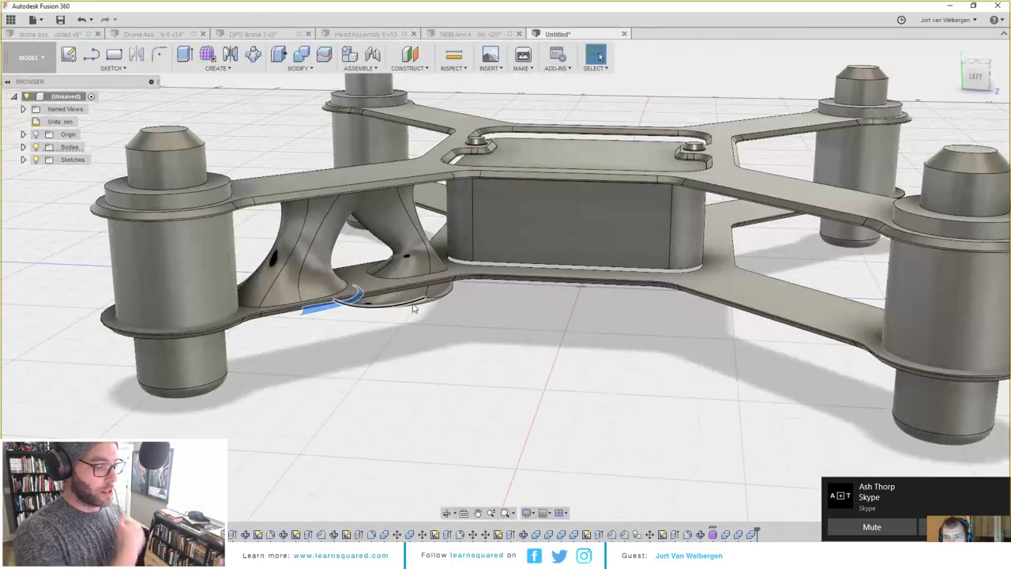
middle_click_drag(419, 348, 395, 296, "shift")
Step: Examine the trimmed struts between the two plates in the context of the whole drone frame
scroll(474, 358, "down", 4)
scroll(429, 309, "up", 5)
scroll(429, 327, "down", 7)
scroll(376, 330, "up", 5)
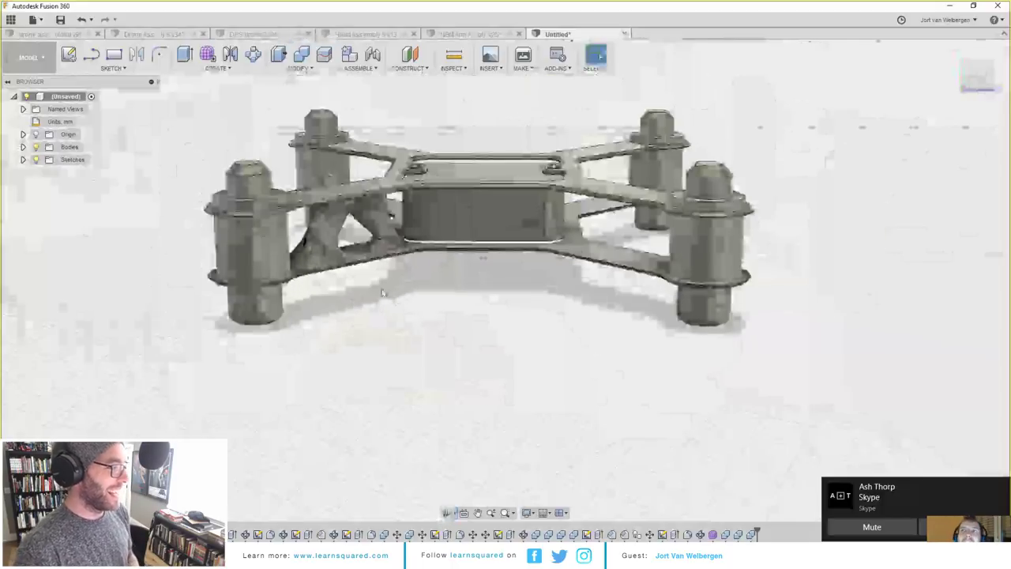
scroll(400, 262, "up", 3)
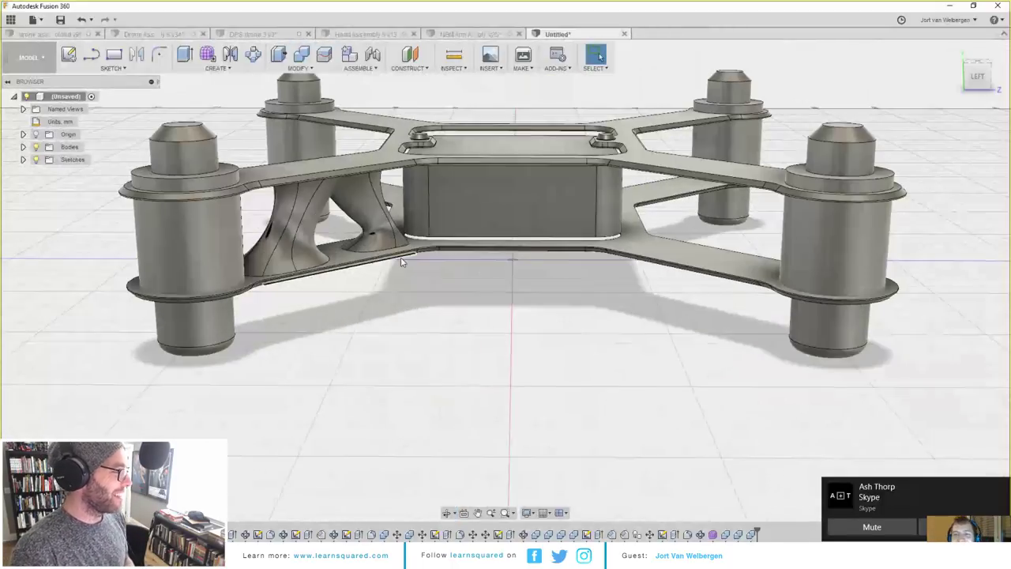
middle_click_drag(401, 258, 396, 303)
middle_click_drag(399, 372, 399, 345)
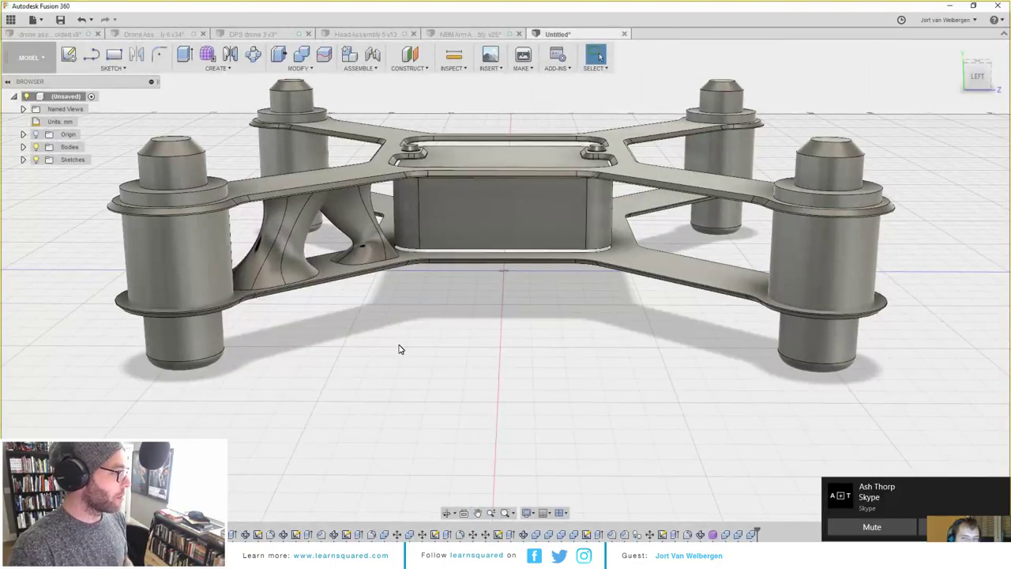
Step: Circular-pattern the two strut bodies around the frame's vertical axis with a quantity of 4
left_click(253, 53)
middle_click_drag(294, 104, 309, 131, "shift")
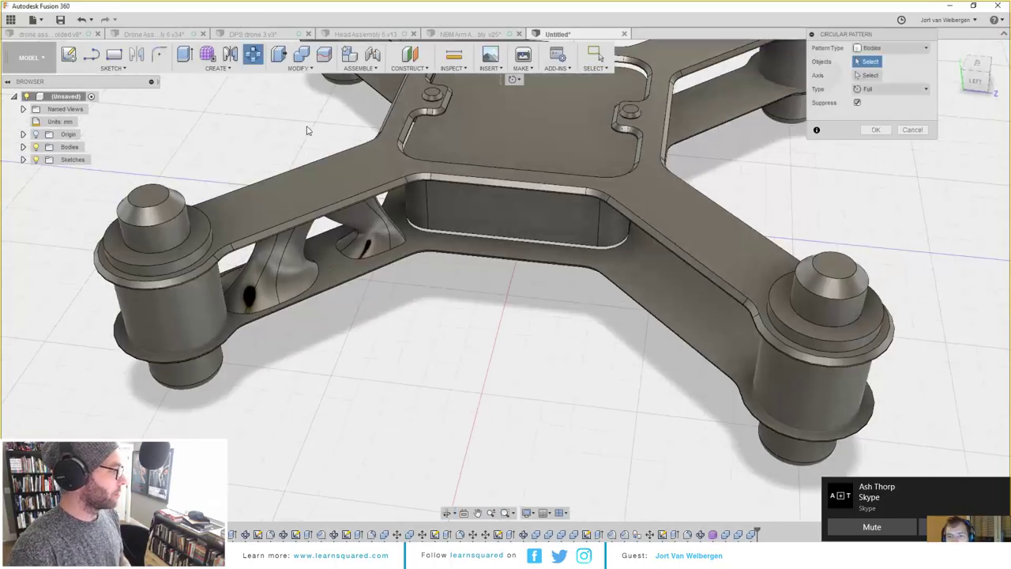
left_click(356, 232)
left_click(293, 258)
middle_click_drag(393, 233, 335, 288)
left_click(869, 75)
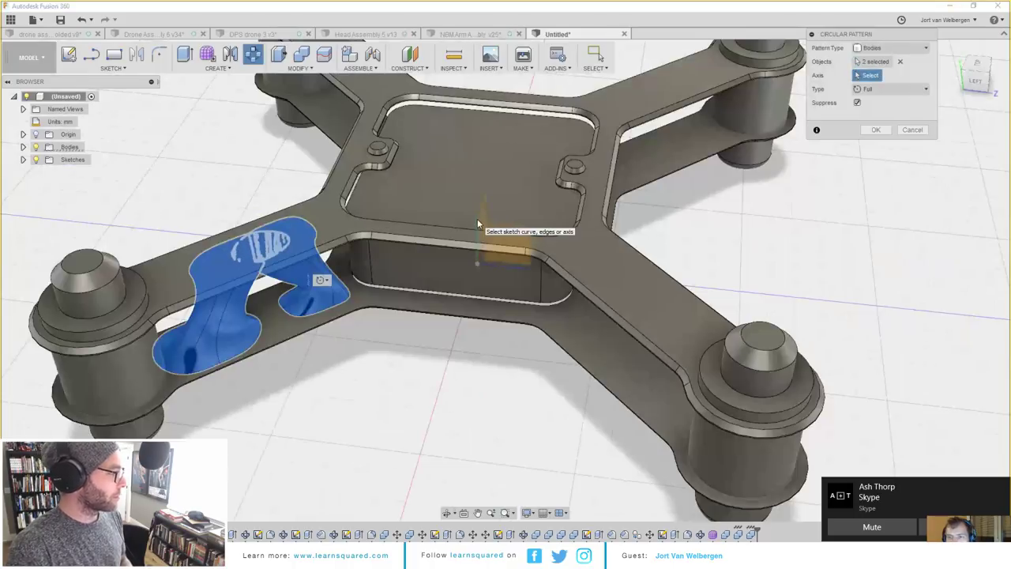
mouse_move(478, 225)
middle_mouse_down("shift")
mouse_move(488, 194)
mouse_move(459, 217)
middle_mouse_up("shift")
left_click(527, 291)
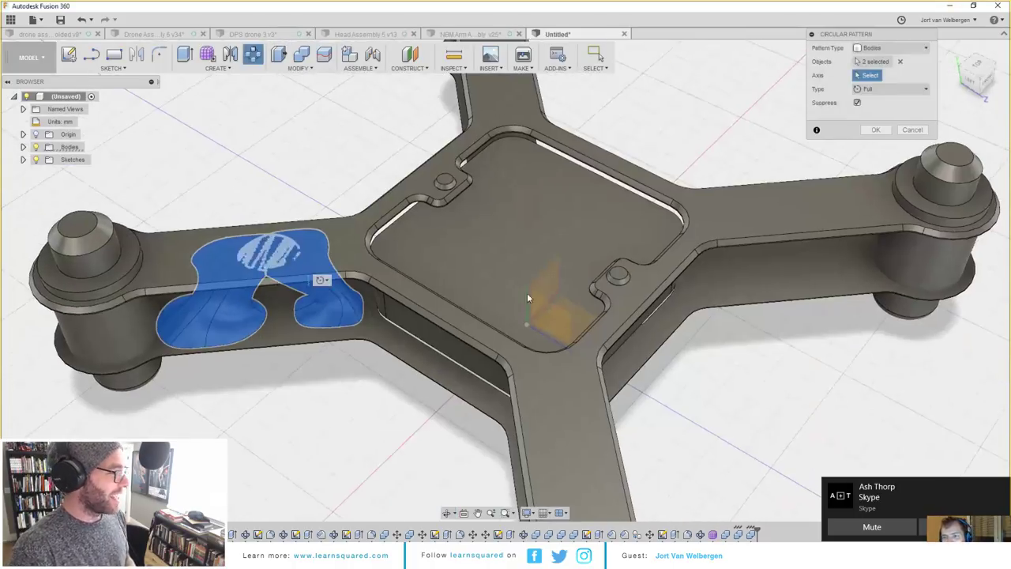
middle_click_drag(525, 275, 458, 242)
type("4")
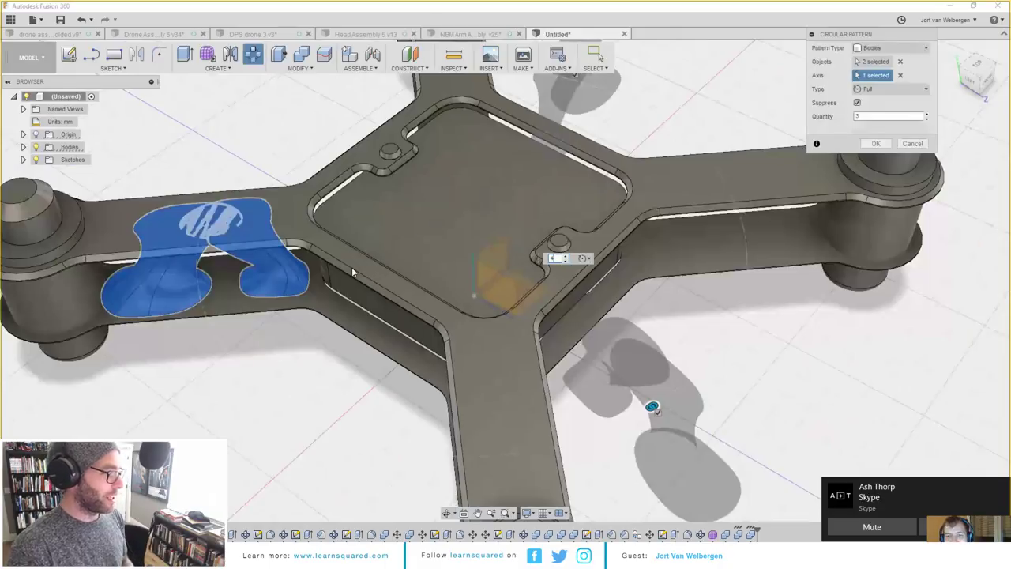
scroll(352, 267, "down", 3)
middle_click_drag(350, 268, 339, 165, "shift")
key("Return")
Step: Join the two struts on the back-left arm into one body using Combine without keeping tools
middle_click_drag(340, 164, 391, 163)
left_click(301, 54)
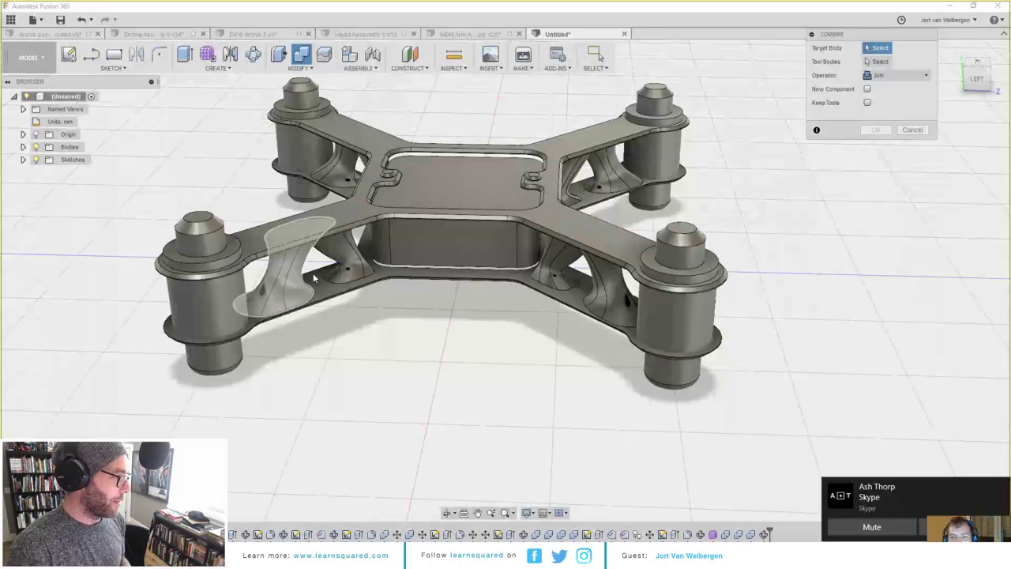
left_click(298, 273)
left_click(348, 249)
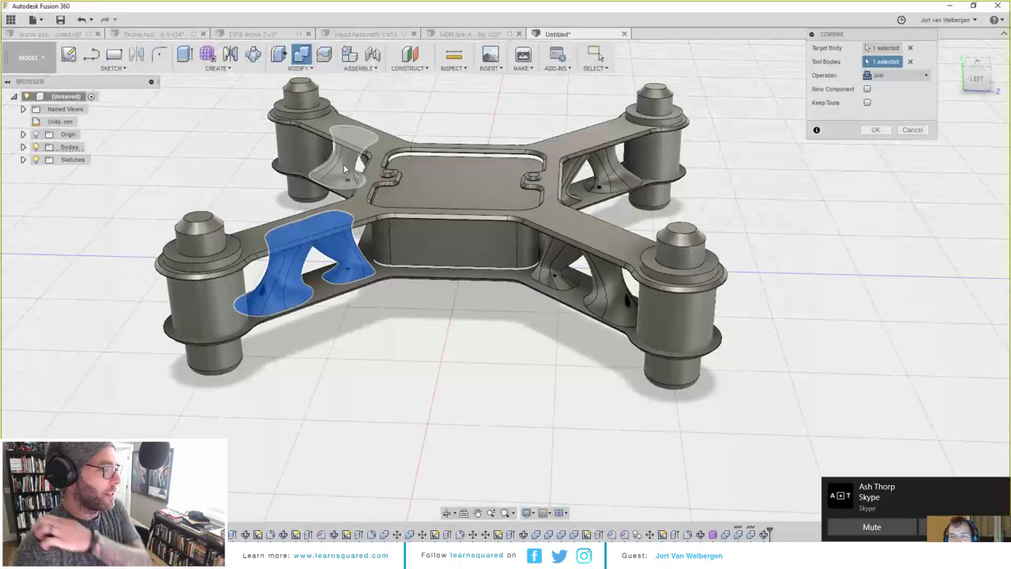
key("Return")
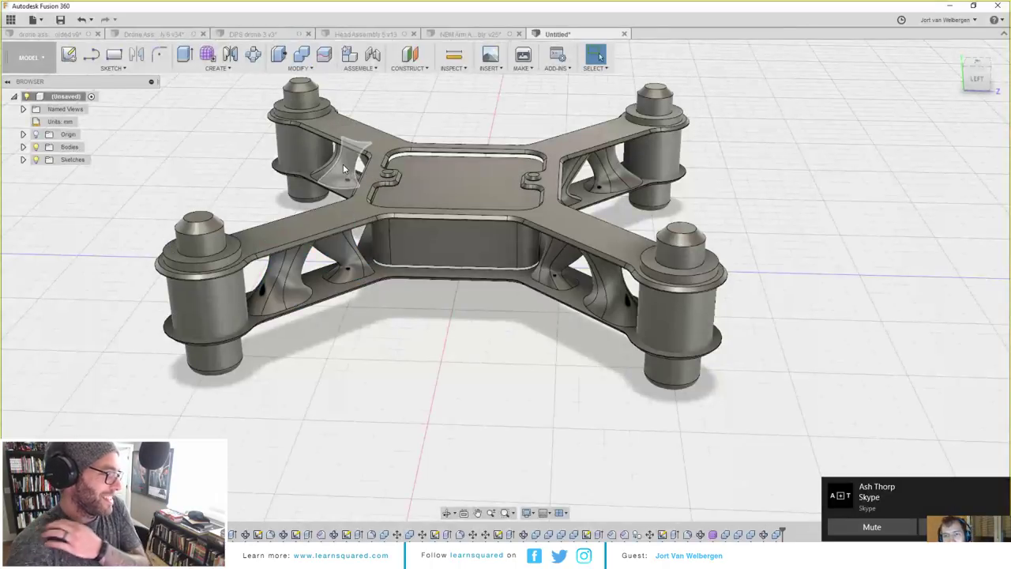
Step: Join the two struts on the back-right arm into one body using Combine
middle_click_drag(343, 168, 434, 151, "shift")
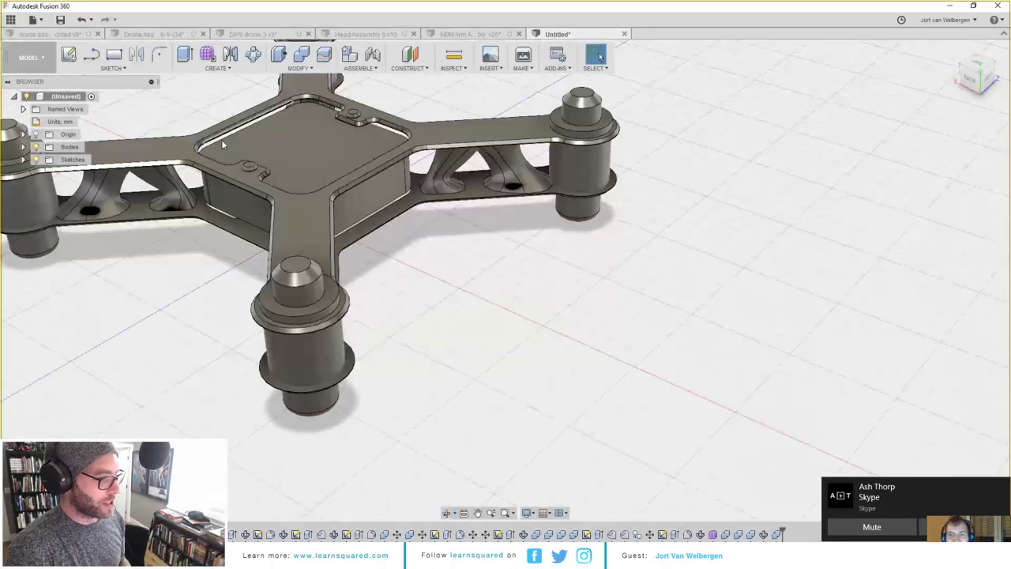
middle_click_drag(221, 139, 387, 122)
left_click(302, 55)
left_click(286, 183)
left_click(338, 174)
key("Return")
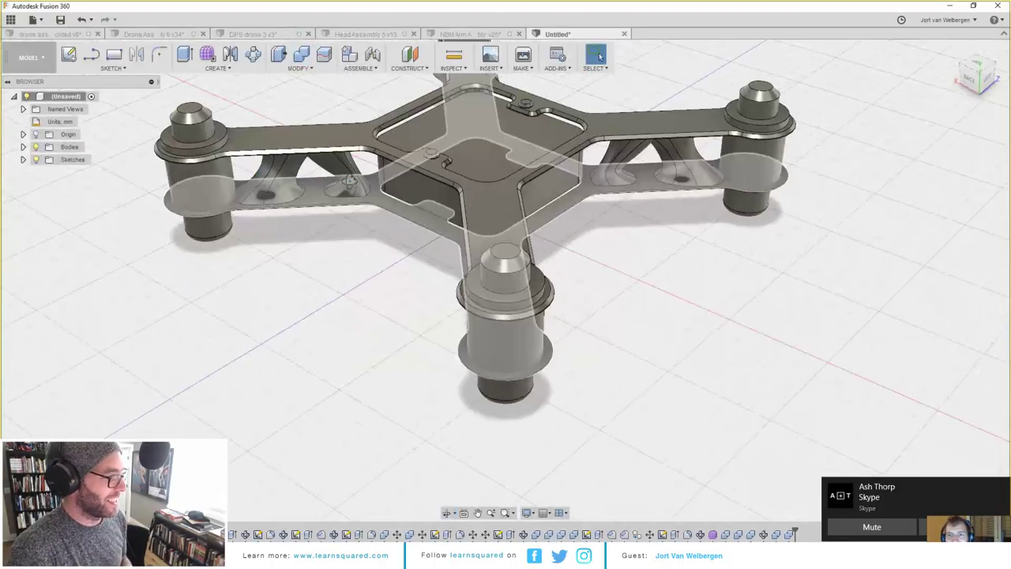
Step: Join the two struts on the front-left arm into one body using Combine
middle_click_drag(445, 162, 357, 156, "shift")
left_click(303, 55)
middle_click_drag(715, 222, 551, 238)
left_click(590, 252)
left_click(649, 287)
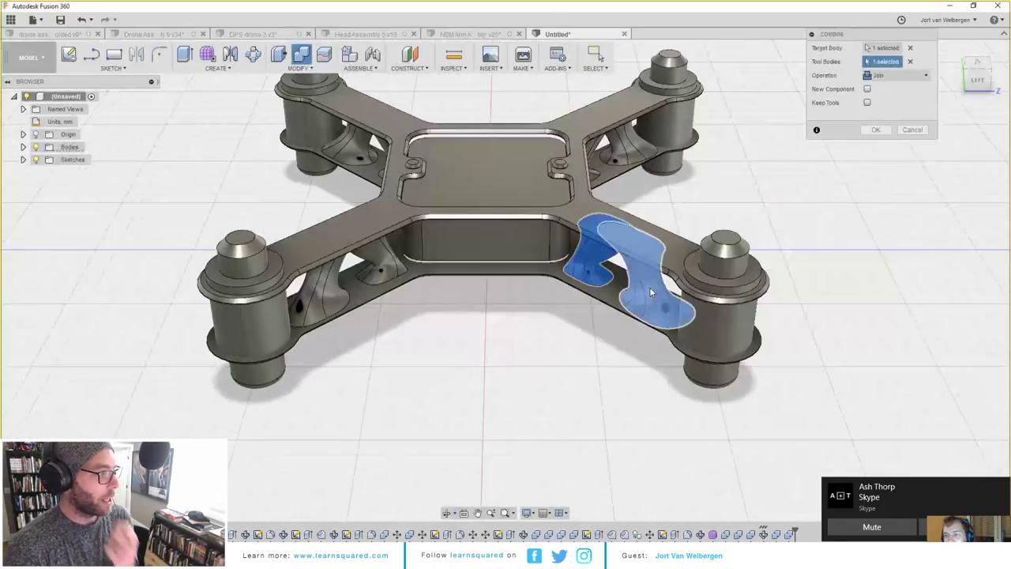
key("Return")
Step: Join the two struts on the front-right arm into one body using Combine
middle_click_drag(766, 190, 593, 209)
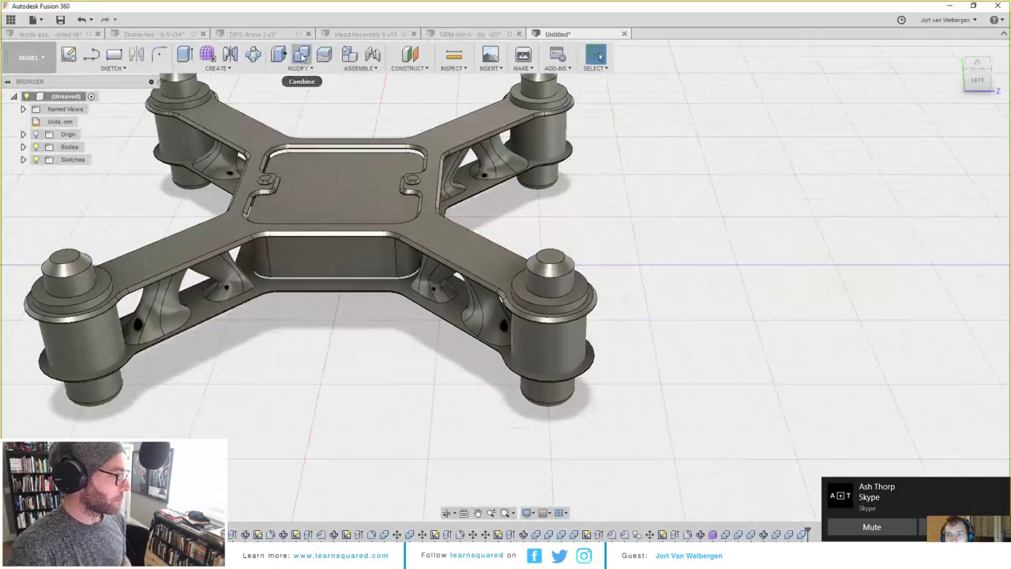
left_click(302, 56)
left_click(486, 154)
key("Return")
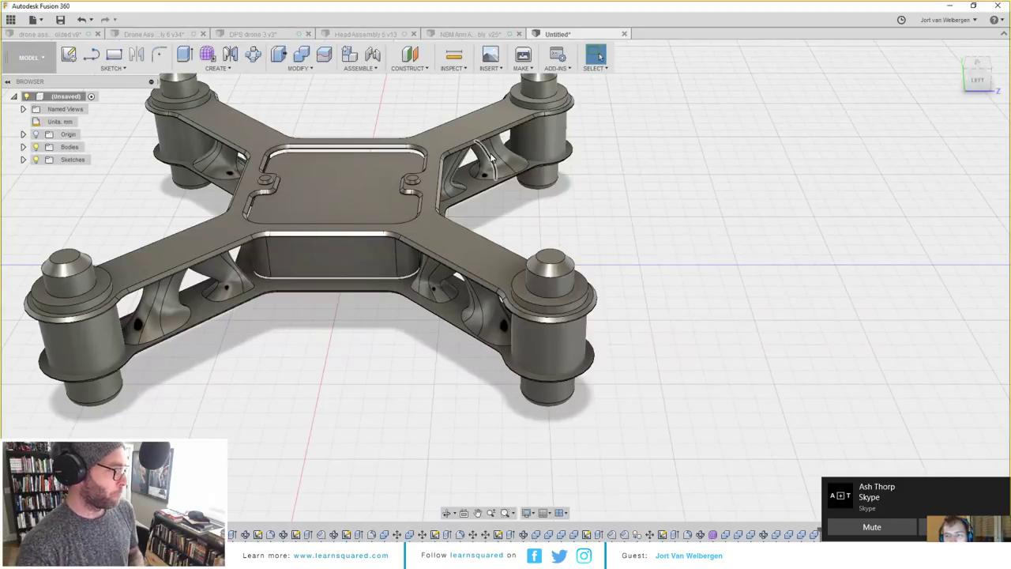
Step: Set up a 1 mm constant-radius fillet on the crease where the back-left arm's two struts meet
left_click_drag(492, 158, 454, 204)
middle_click_drag(455, 204, 442, 366)
scroll(433, 319, "up", 5)
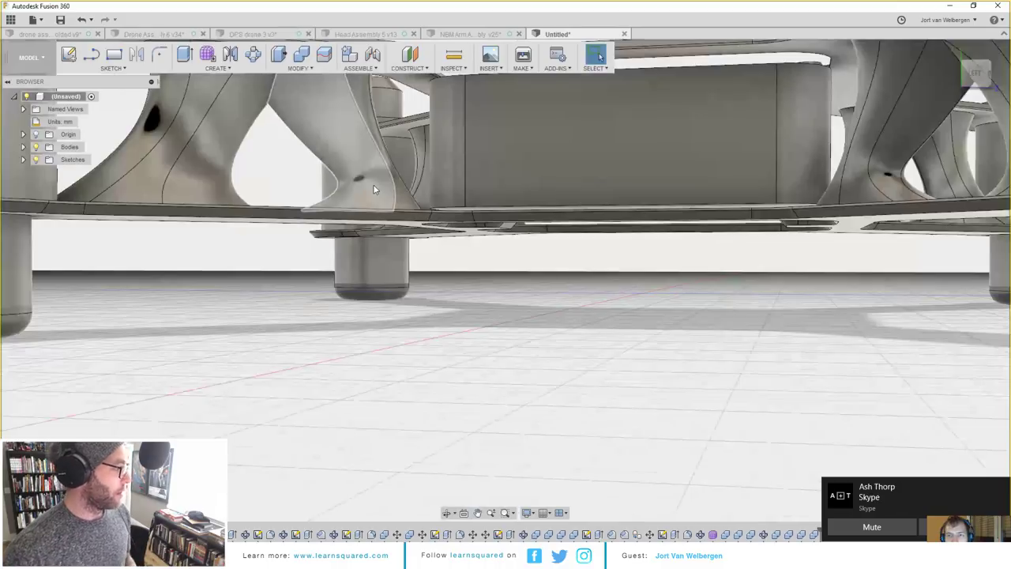
middle_click_drag(374, 188, 332, 146, "shift")
key("f")
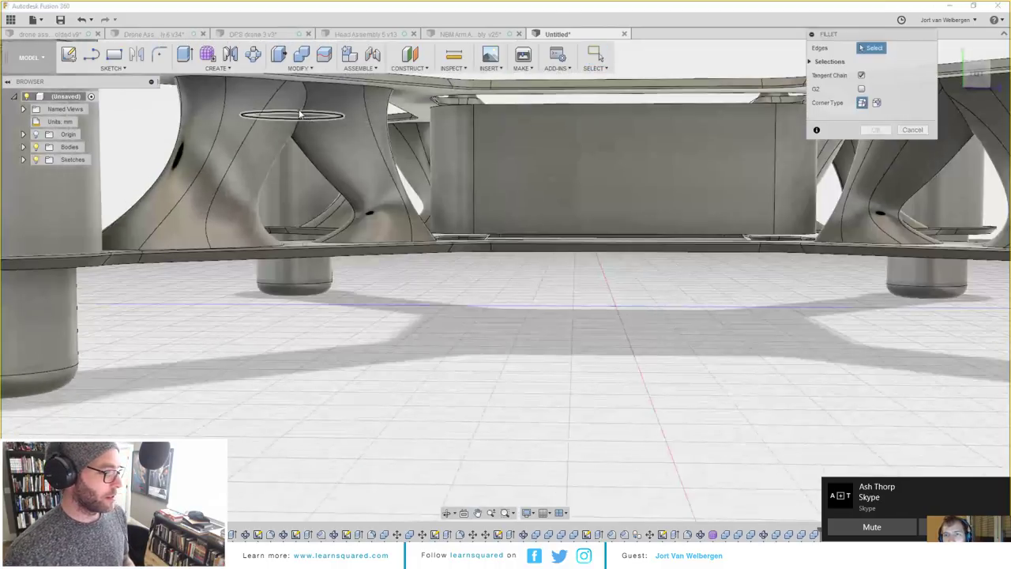
left_click(300, 114)
type("2")
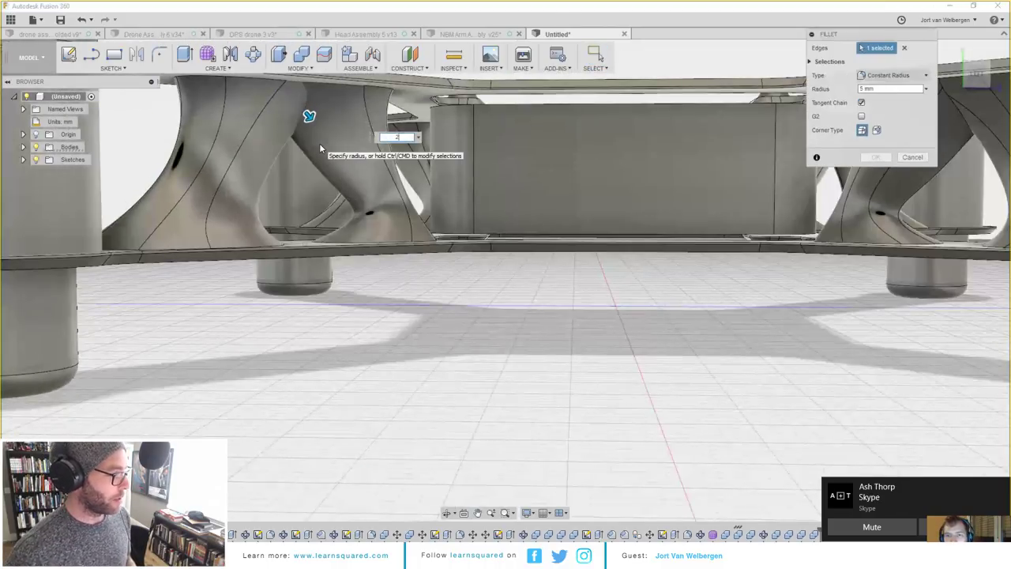
key("BackSpace")
type("1")
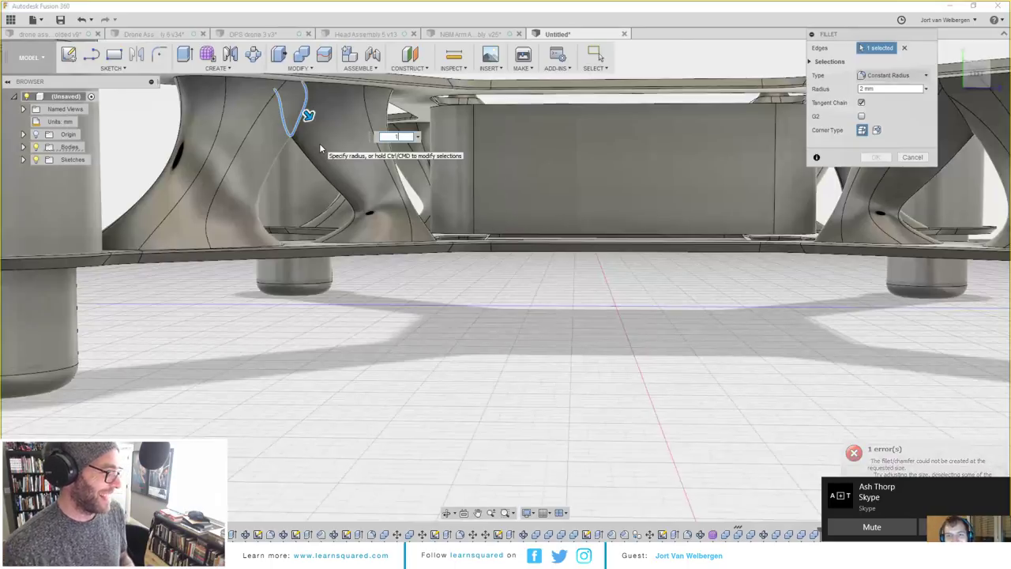
key("Return")
Step: Add the matching strut creases on the other three arms to the 1 mm fillet and apply it
scroll(319, 143, "down", 5)
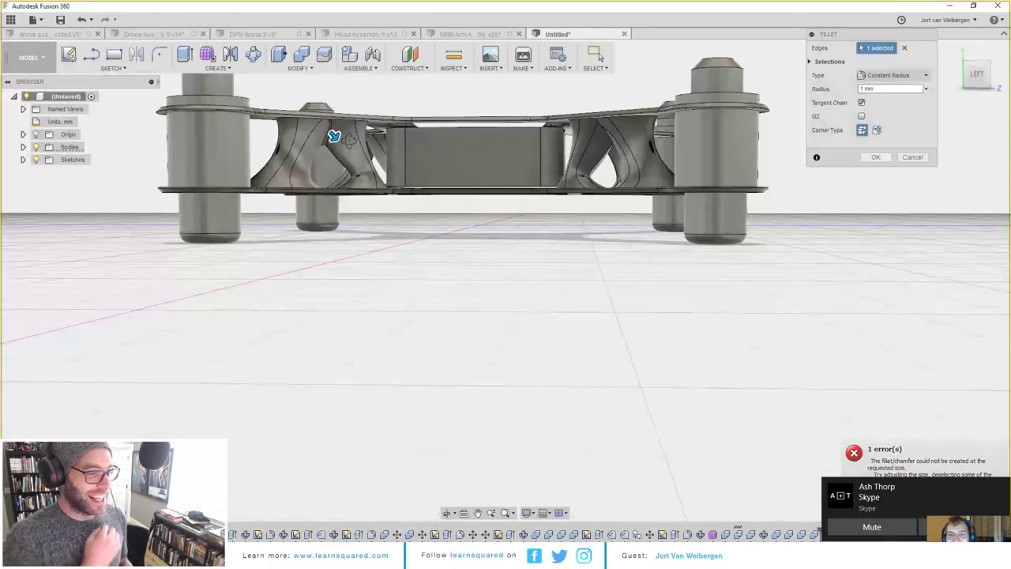
middle_click_drag(349, 139, 278, 167, "shift")
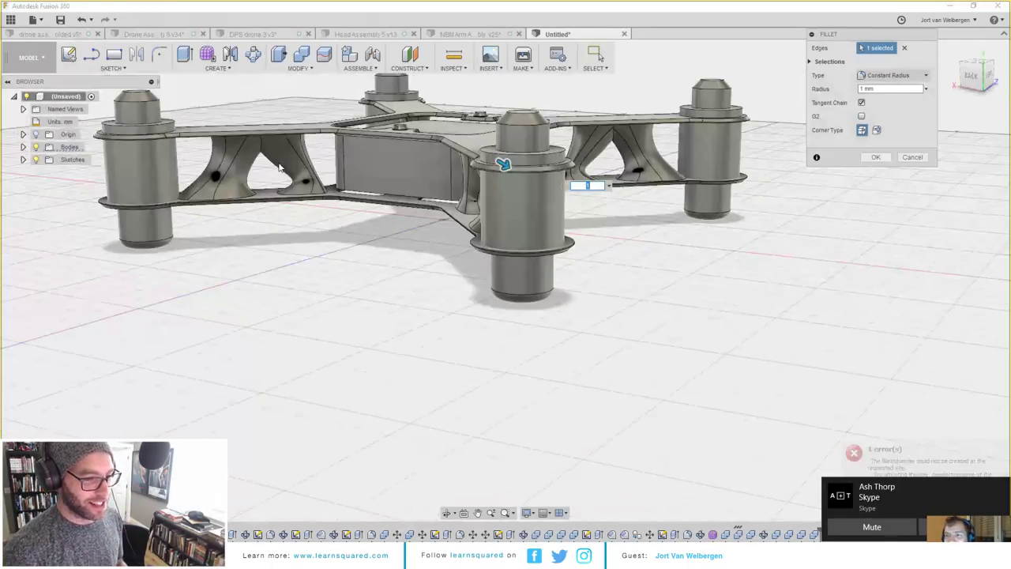
left_click(263, 152)
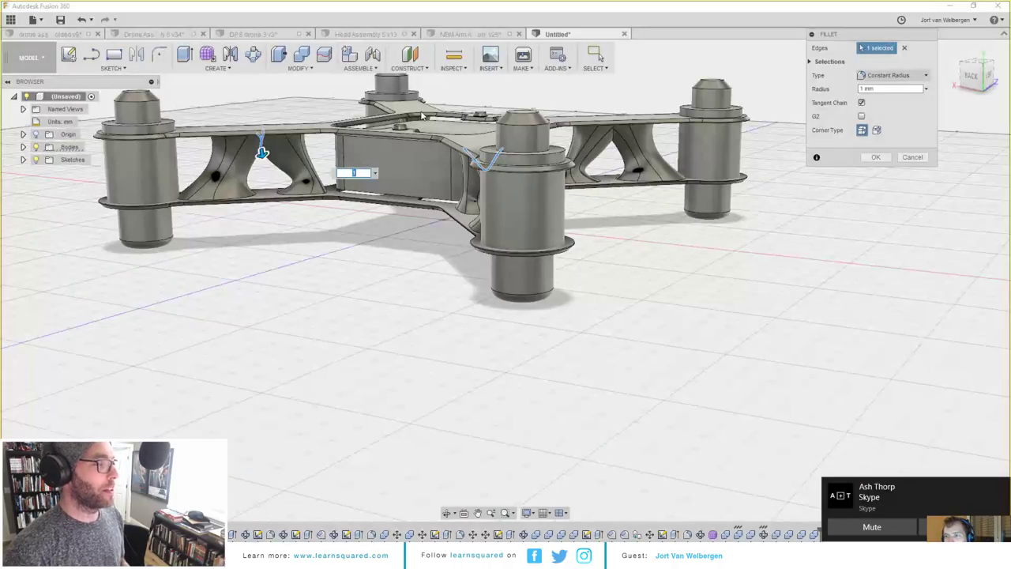
middle_click_drag(263, 152, 506, 237, "shift")
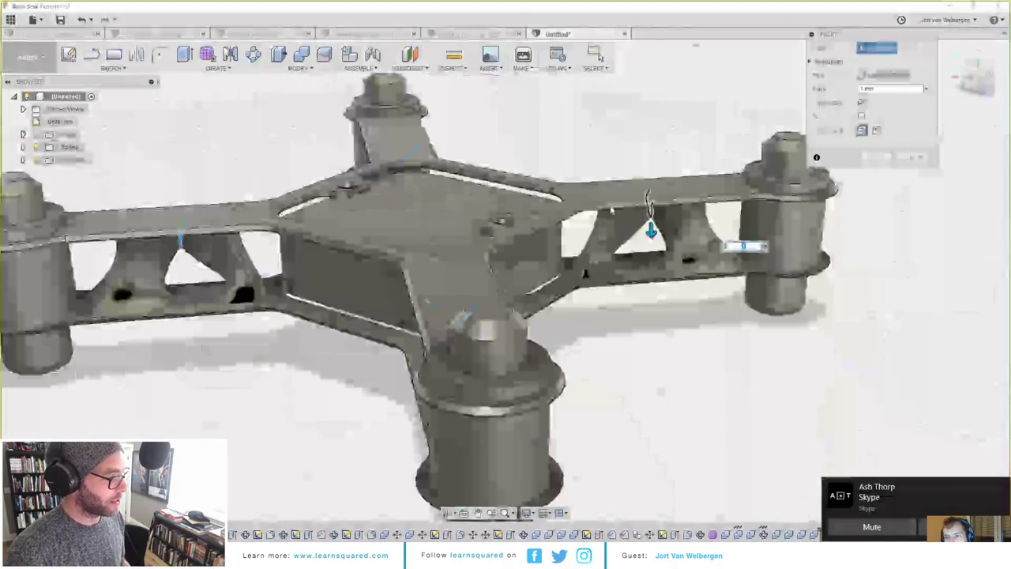
scroll(505, 238, "down", 5)
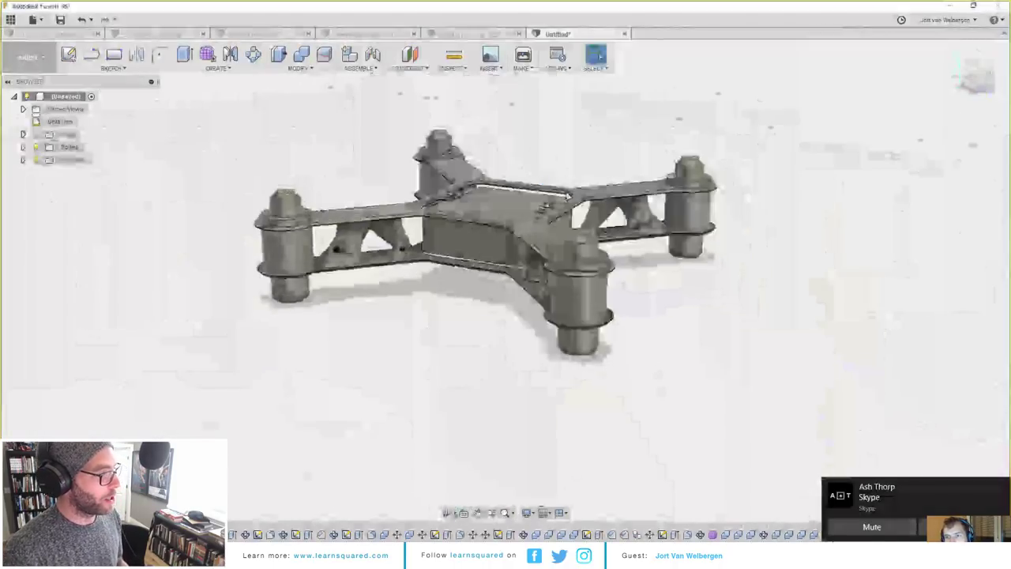
Step: Apply the Bronze - Polished appearance from the metal library to the strut bodies on all four arms
middle_click_drag(569, 196, 541, 166, "shift")
key("a")
left_click(853, 370)
scroll(837, 389, "down", 2)
scroll(833, 388, "up", 1)
left_click(827, 373)
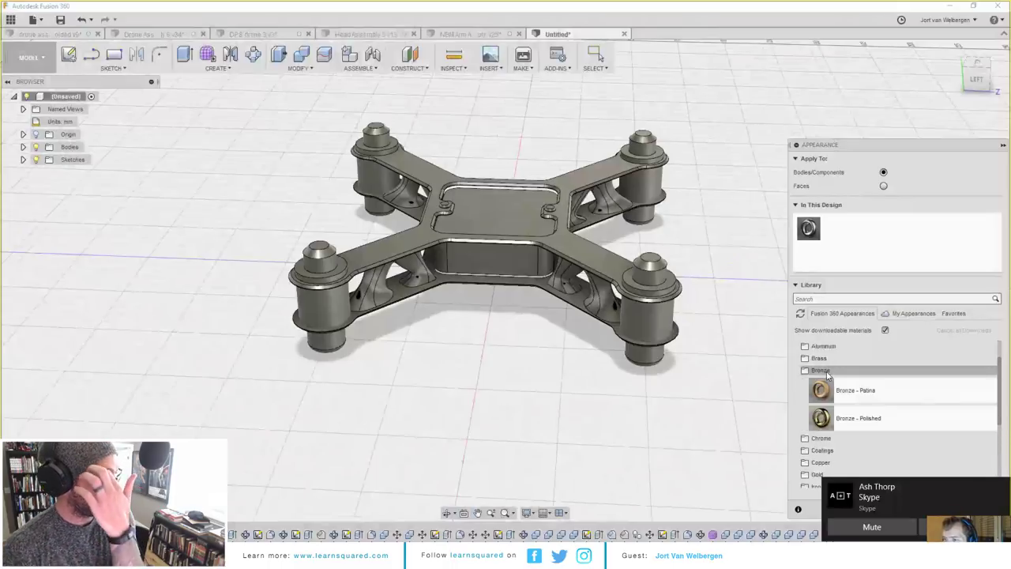
left_click_drag(822, 390, 407, 283)
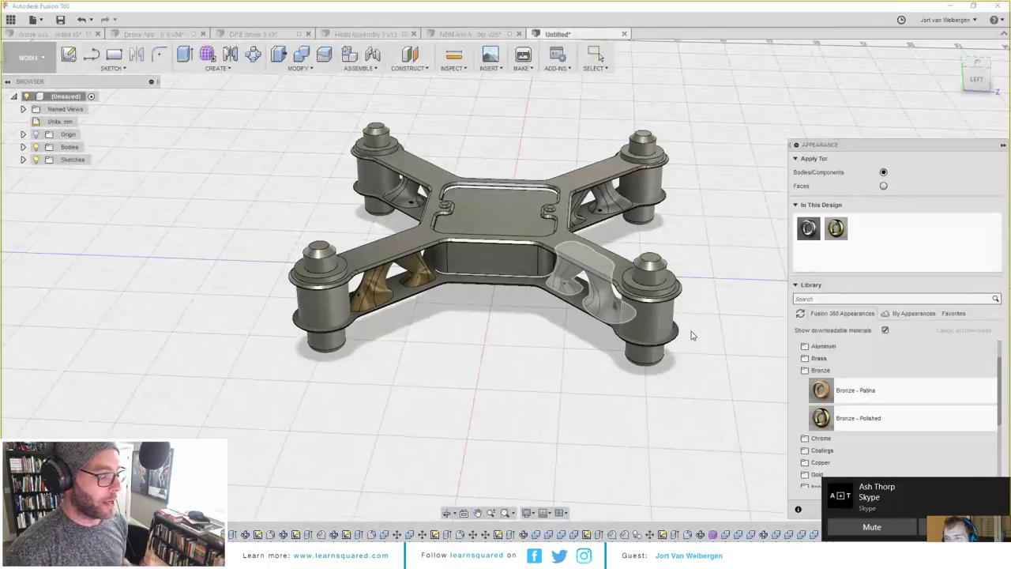
left_click_drag(850, 418, 391, 186)
key("Escape")
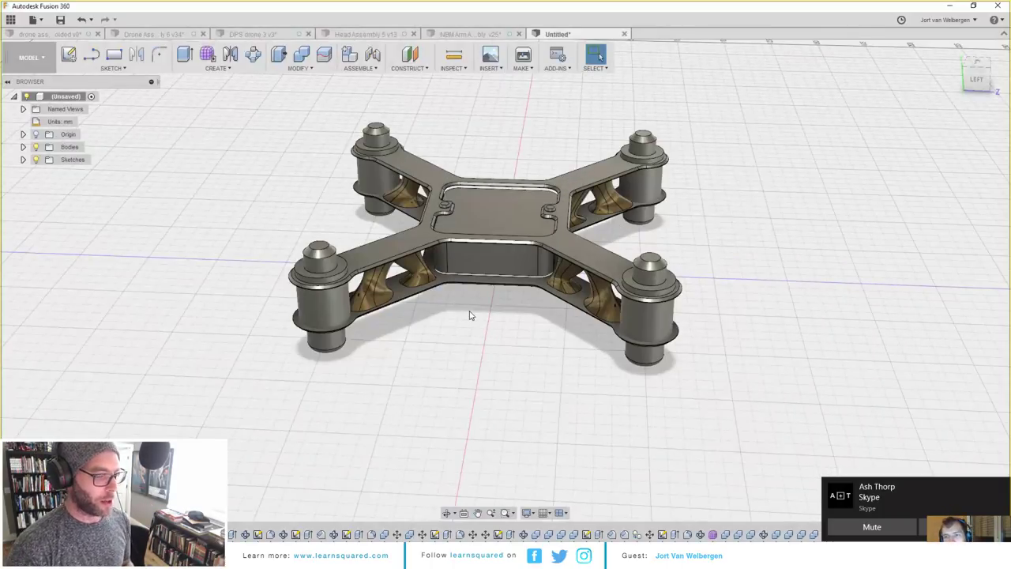
mouse_move(470, 316)
middle_mouse_down("shift")
mouse_move(495, 307)
mouse_move(474, 304)
mouse_move(440, 332)
mouse_move(439, 354)
mouse_move(479, 334)
mouse_move(435, 327)
mouse_move(440, 310)
mouse_move(459, 324)
middle_mouse_up("shift")
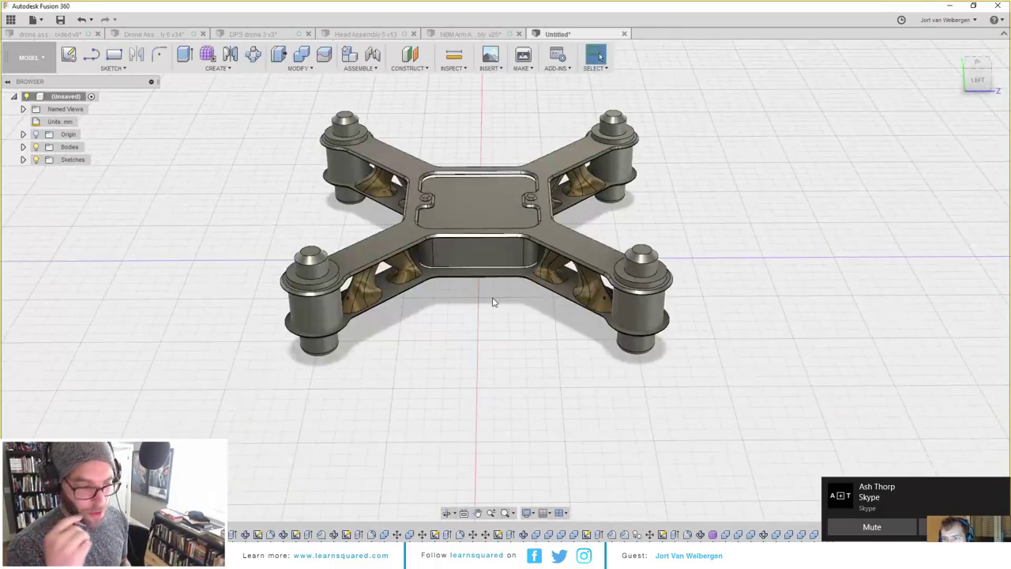
middle_click_drag(492, 301, 494, 261, "shift")
scroll(484, 305, "up", 5)
scroll(519, 291, "up", 4)
scroll(519, 291, "down", 5)
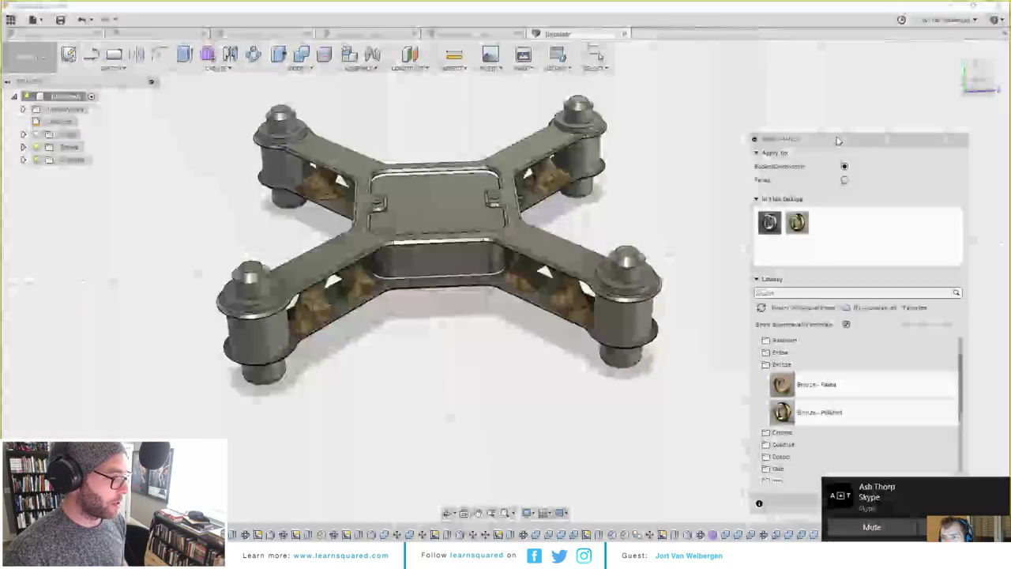
Step: Apply the Paint - Enamel Glossy (Black) appearance to the frame's upper and lower X-shaped plates
left_click_drag(839, 140, 637, 101)
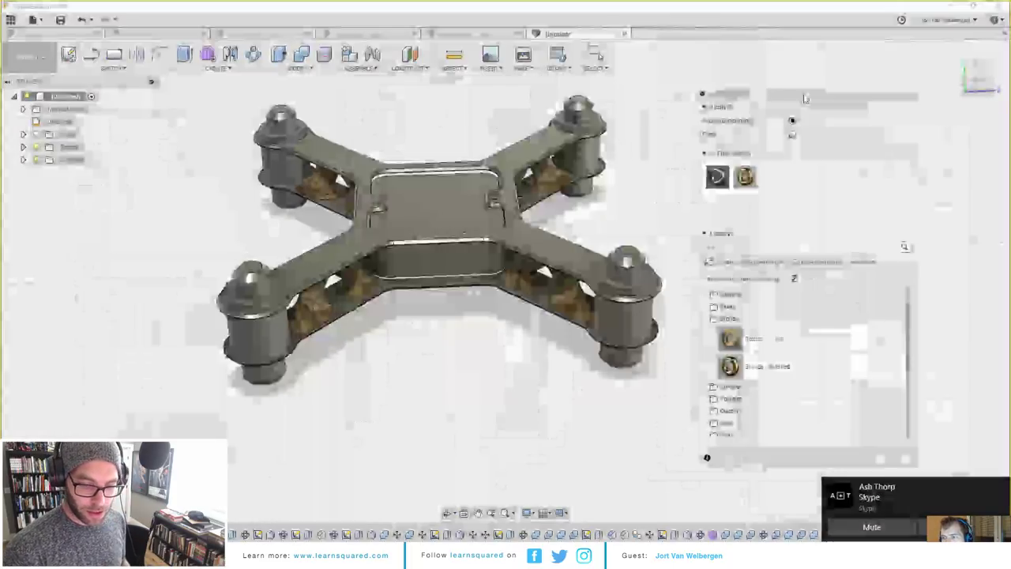
left_click_drag(804, 95, 845, 102)
left_click(778, 326)
scroll(776, 353, "down", 1)
scroll(777, 356, "up", 3)
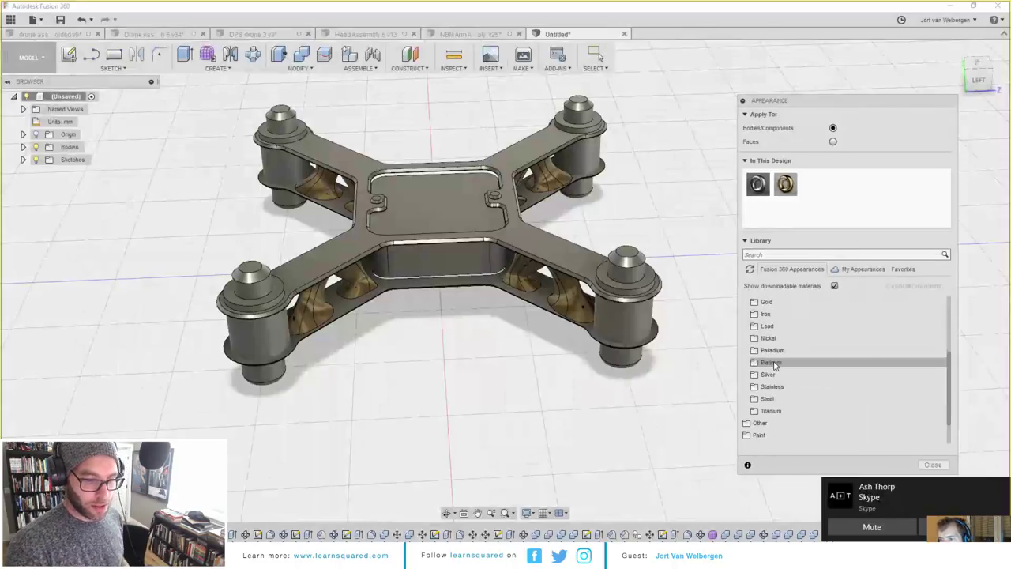
left_click(766, 327)
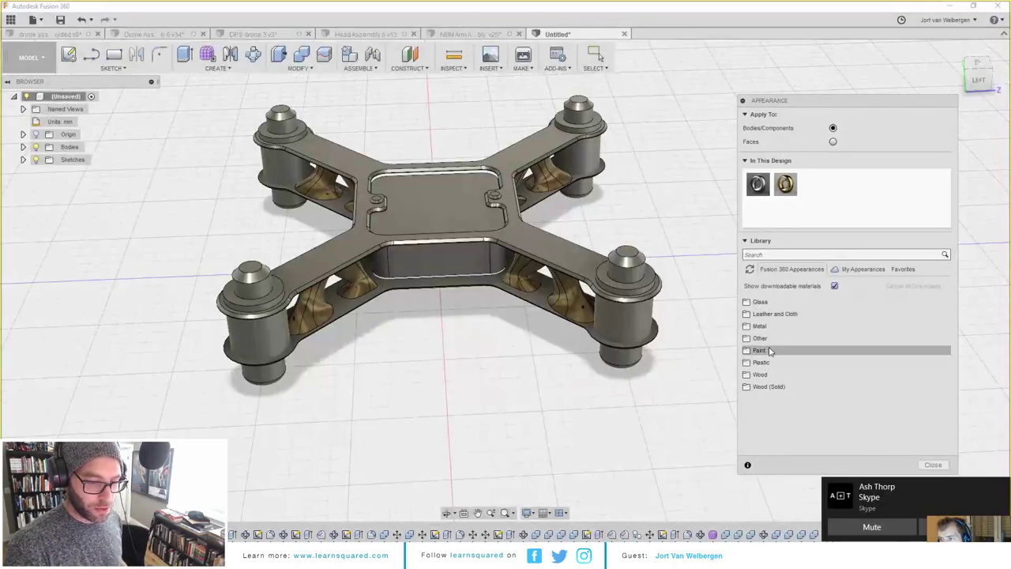
left_click(763, 350)
left_click(782, 363)
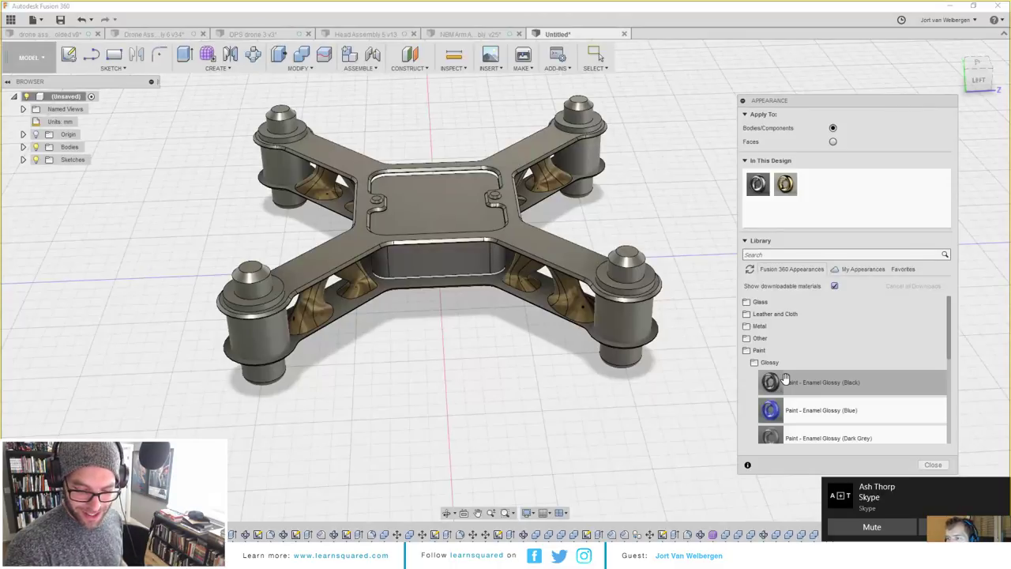
left_click_drag(786, 380, 596, 336)
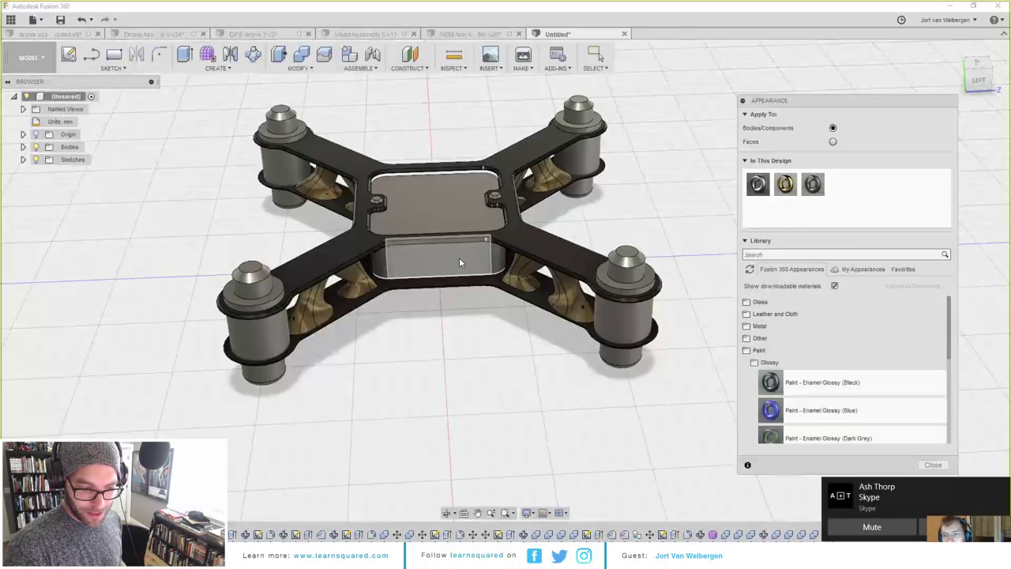
middle_click_drag(459, 257, 408, 369, "shift")
key("Escape")
Step: Sketch a circle about 20 mm in diameter at the centre of the underside plate
mouse_move(523, 383)
middle_mouse_down("shift")
mouse_move(463, 343)
mouse_move(567, 340)
mouse_move(439, 338)
mouse_move(472, 294)
mouse_move(484, 297)
middle_mouse_up("shift")
left_click(485, 300)
key("c")
scroll(486, 297, "up", 3)
left_click(493, 292)
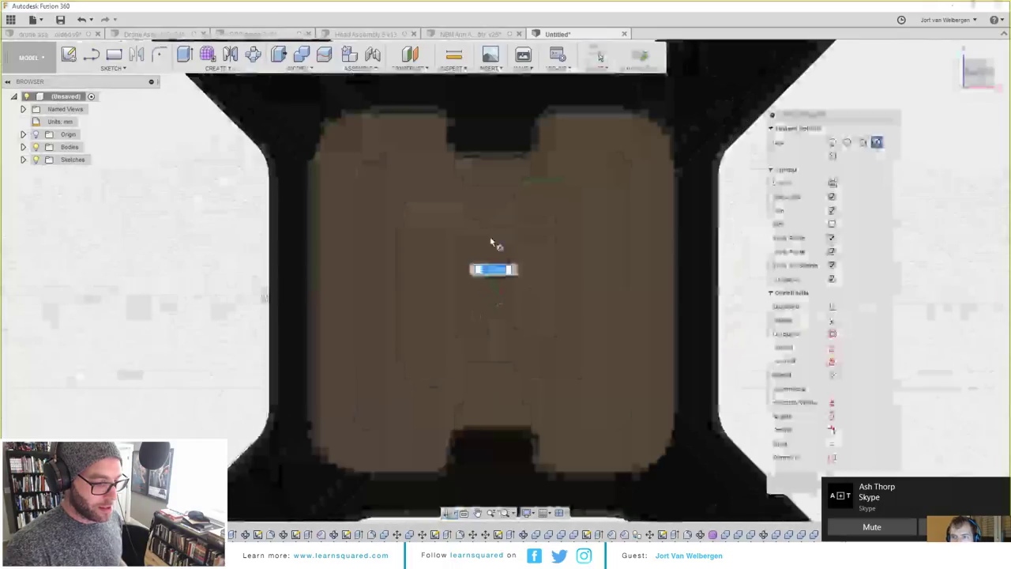
left_click(494, 201)
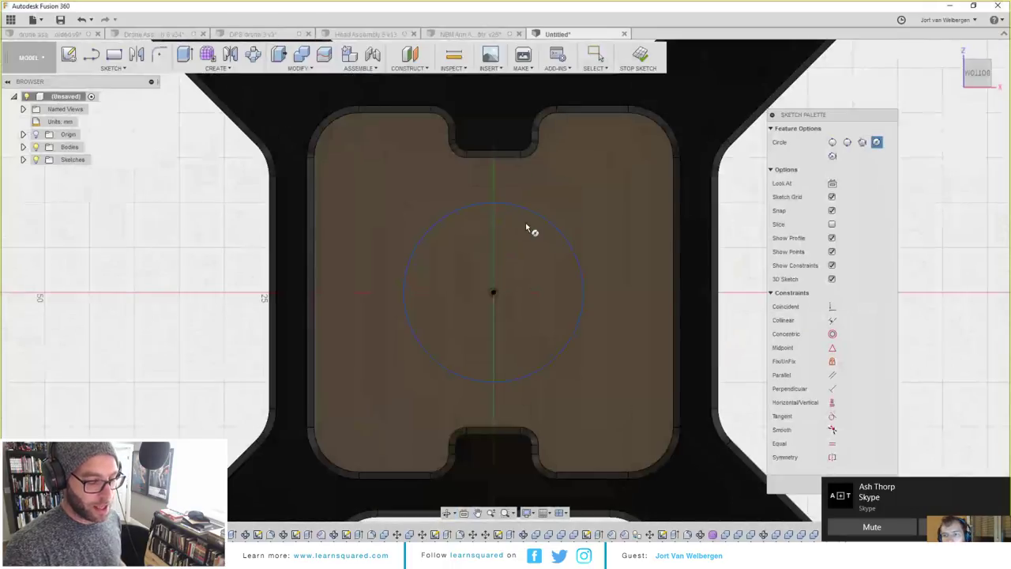
Step: Extrude the circle 10 mm downward from the underside plate as a new body
key("e")
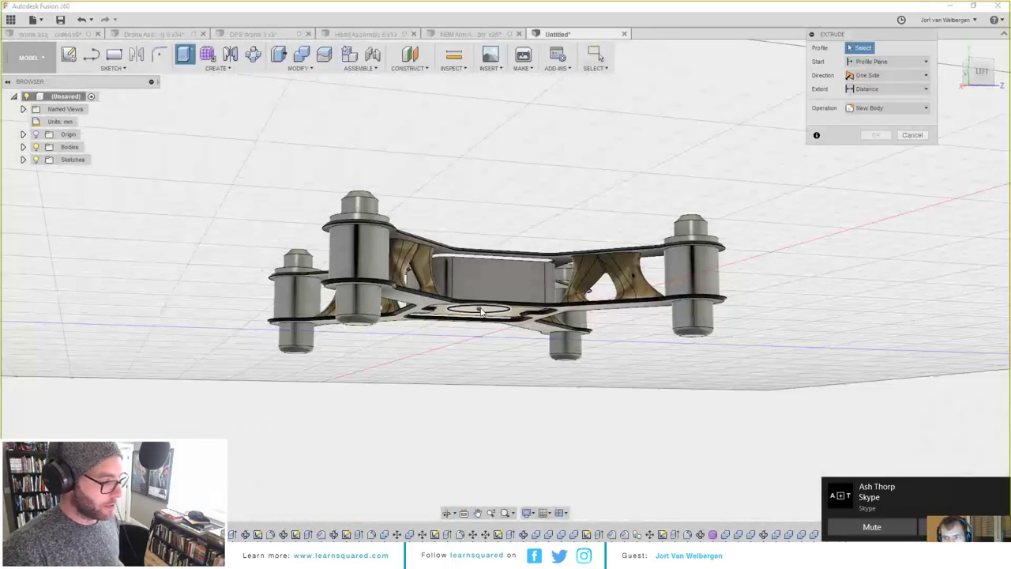
left_click(484, 307)
scroll(484, 312, "up", 5)
middle_click_drag(506, 405, 502, 413, "shift")
type("20")
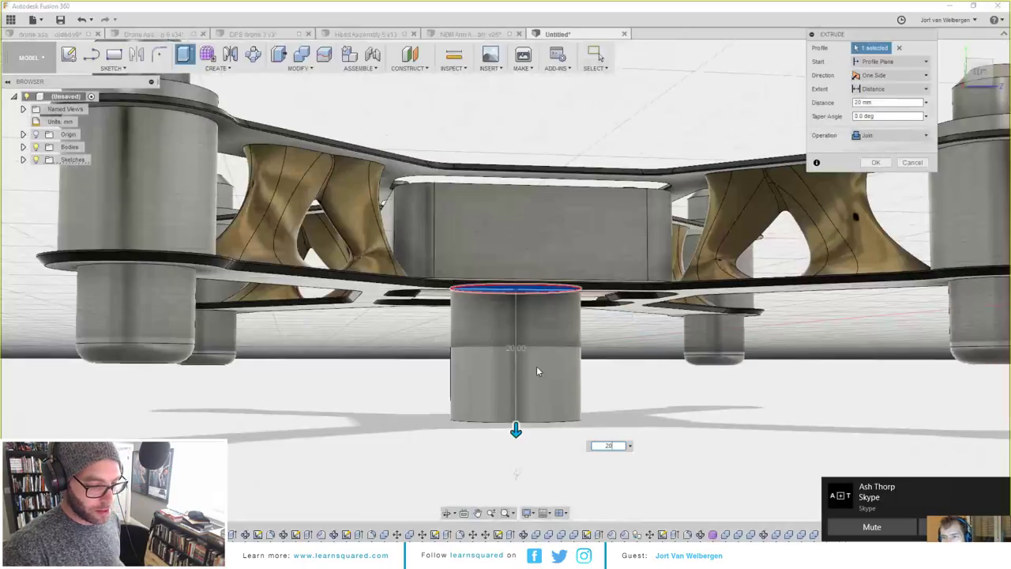
middle_click_drag(537, 366, 507, 337, "shift")
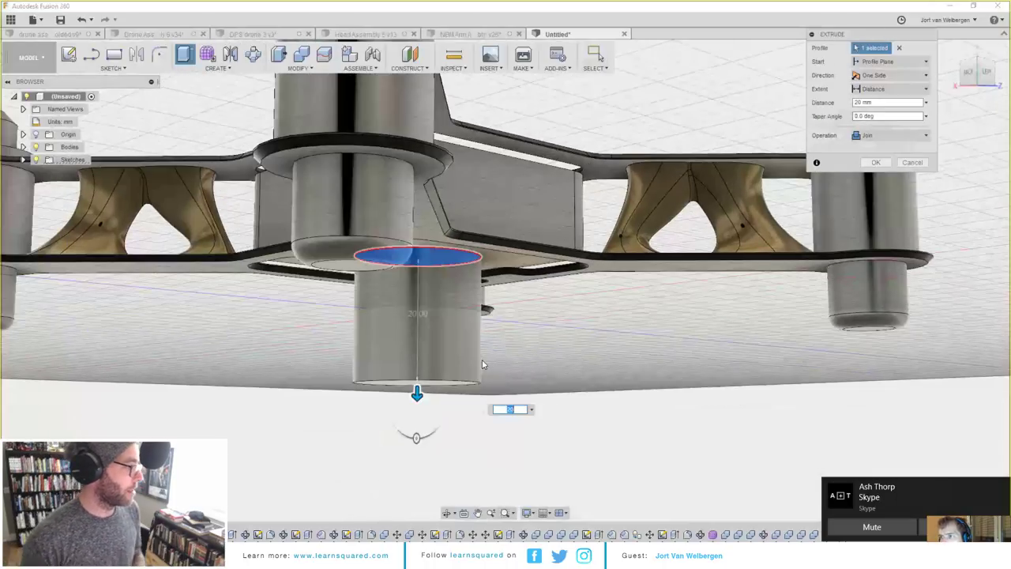
type("10")
left_click(879, 136)
left_click(876, 188)
left_click(875, 163)
Step: Round the lower edge of the extruded cylinder into a dome with a 10 mm constant-radius fillet
middle_click_drag(641, 315, 816, 130, "shift")
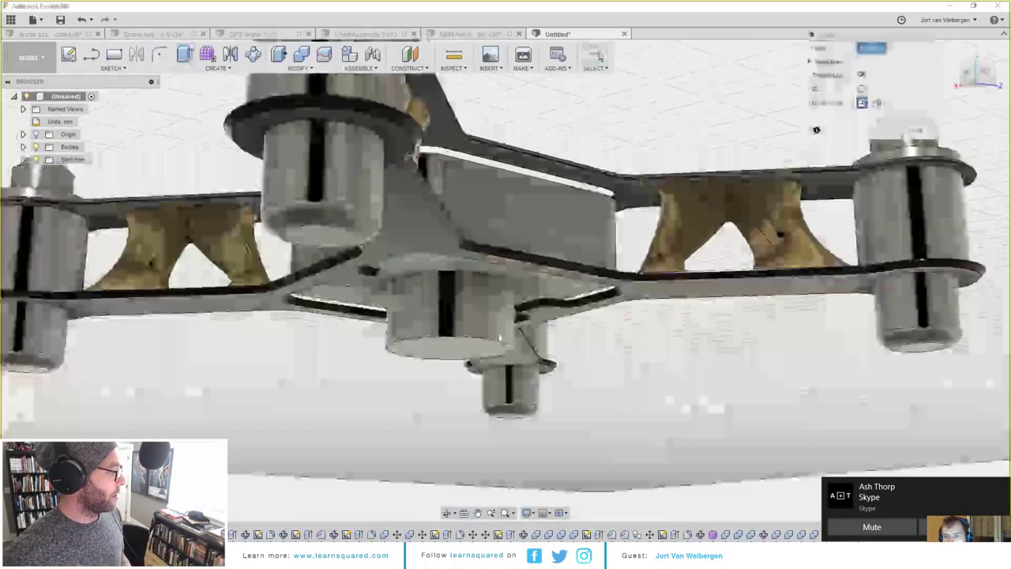
left_click(500, 339)
type("10")
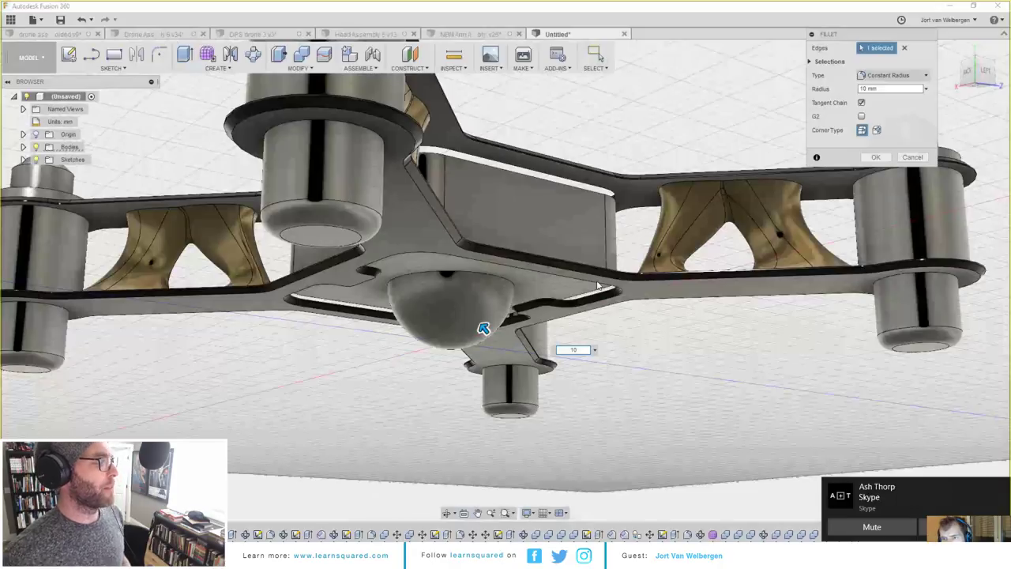
Step: Sketch a rectangle about 6 by 9 mm on the central block's side face, extending across the dome's lower middle
middle_click_drag(506, 391, 559, 181, "shift")
left_click(532, 178)
key("r")
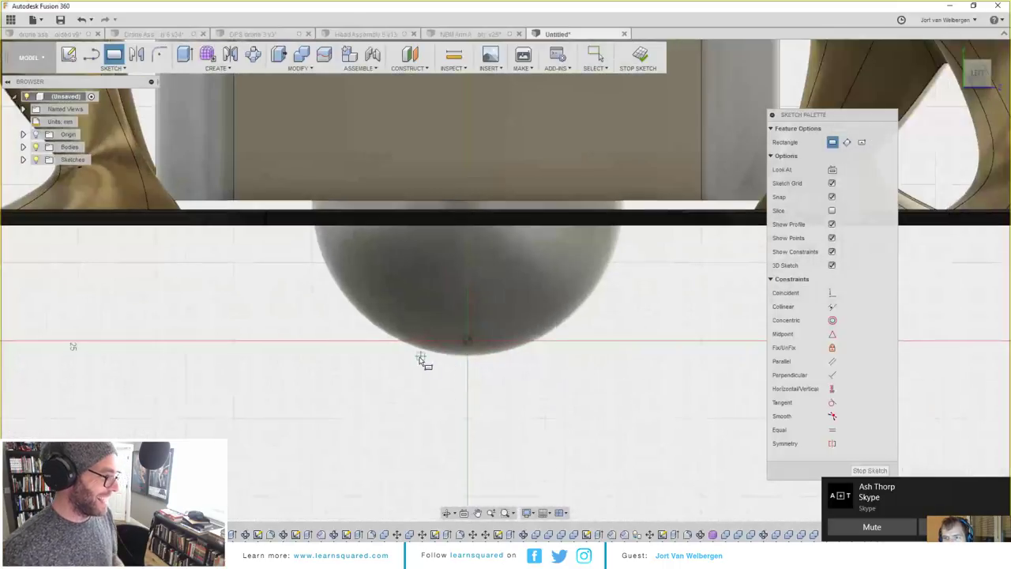
left_click(420, 370)
left_click(512, 233)
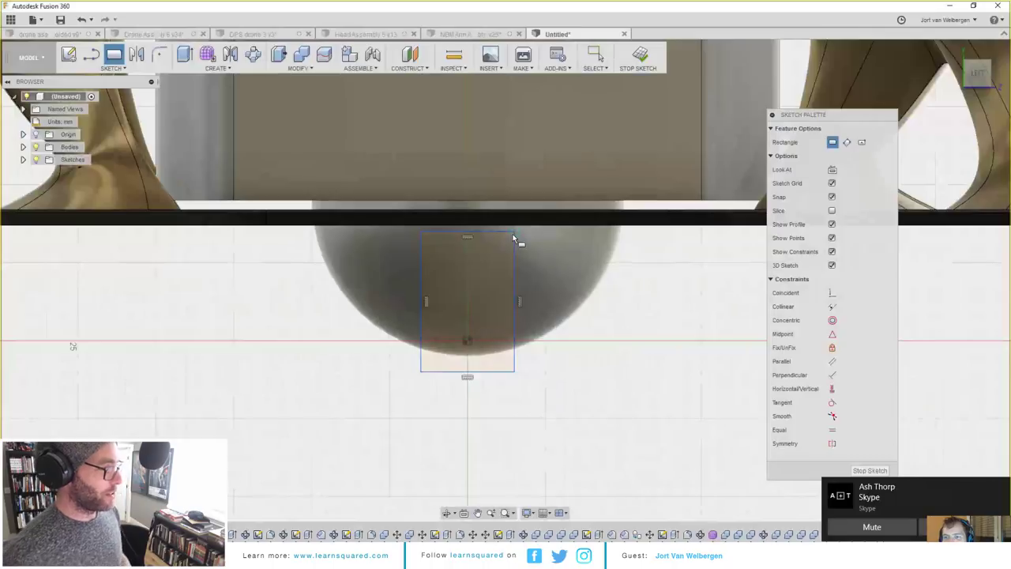
Step: Extrude the rectangle inward as a cut to form a notch in the side of the dome
middle_click_drag(514, 237, 494, 296, "shift")
key("e")
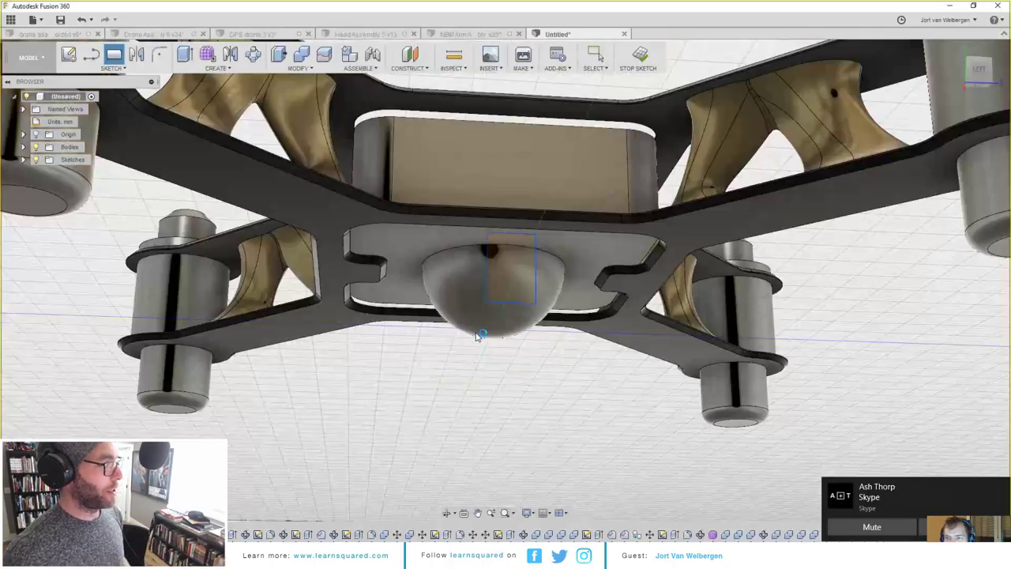
middle_click_drag(485, 278, 621, 246, "shift")
scroll(621, 247, "up", 5)
left_click_drag(616, 252, 365, 279)
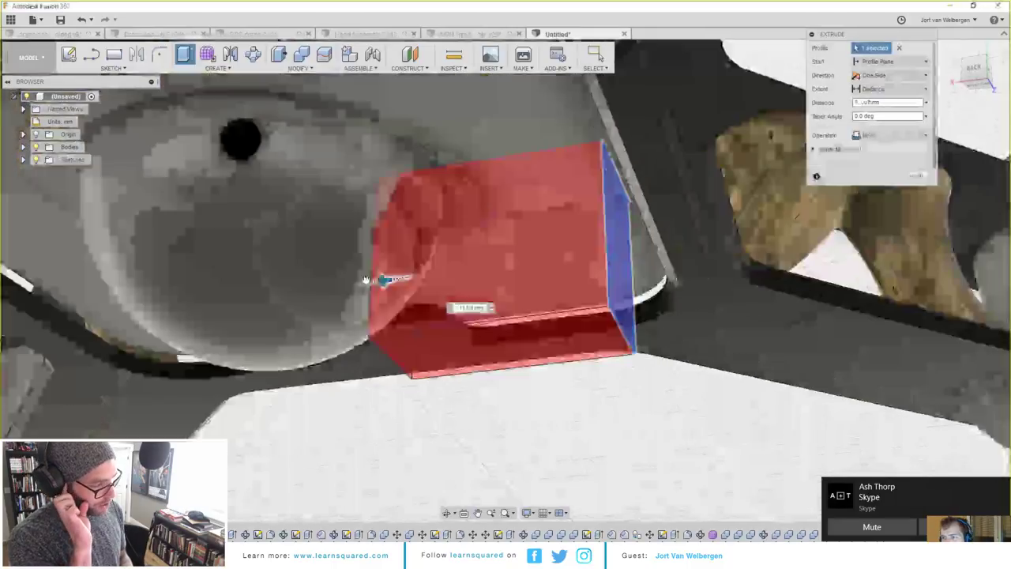
scroll(366, 279, "down", 6)
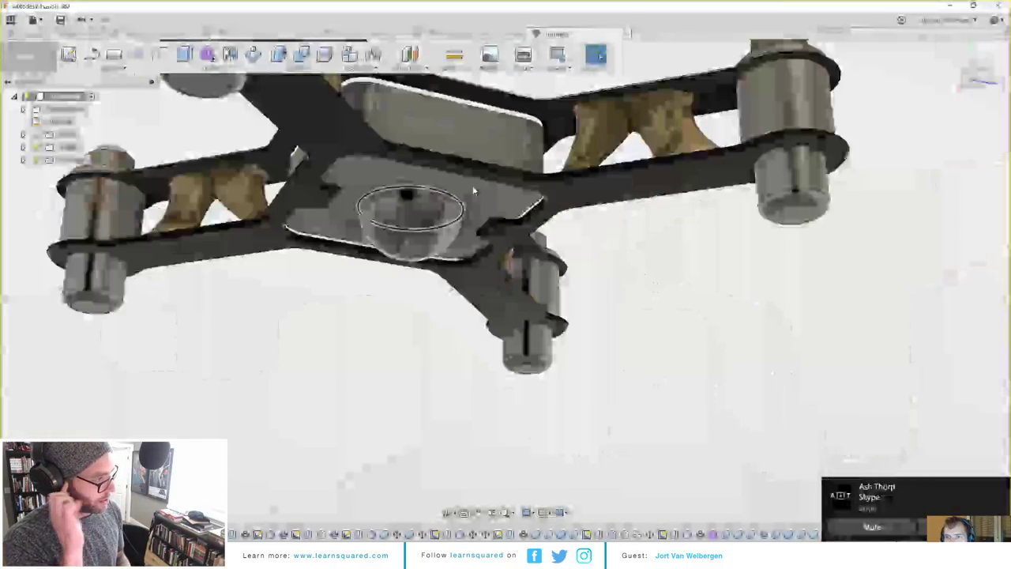
Step: Sketch a circle slightly narrower than the notch on the notch's flat inner face
middle_click_drag(474, 190, 431, 150, "shift")
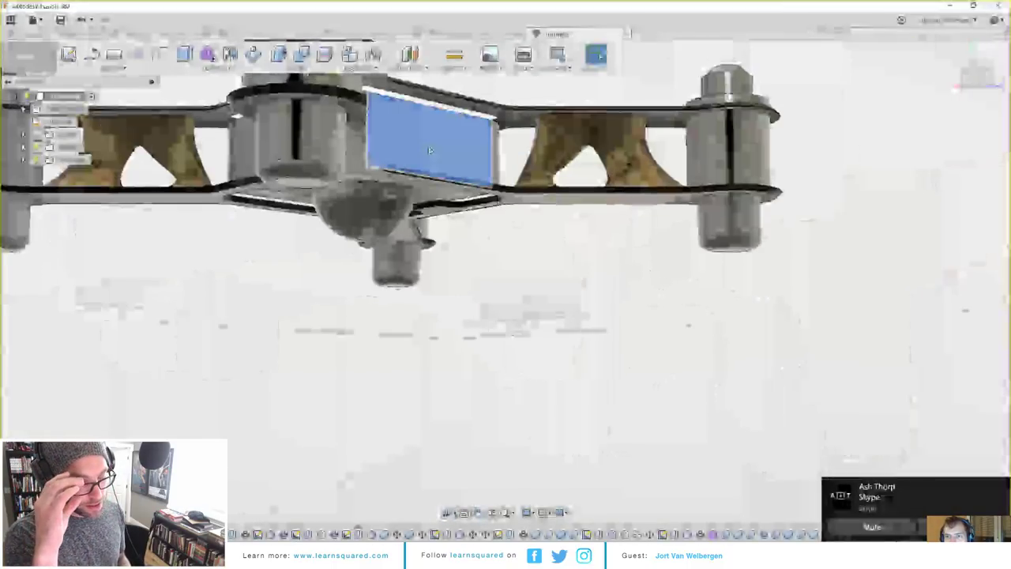
scroll(489, 162, "up", 3)
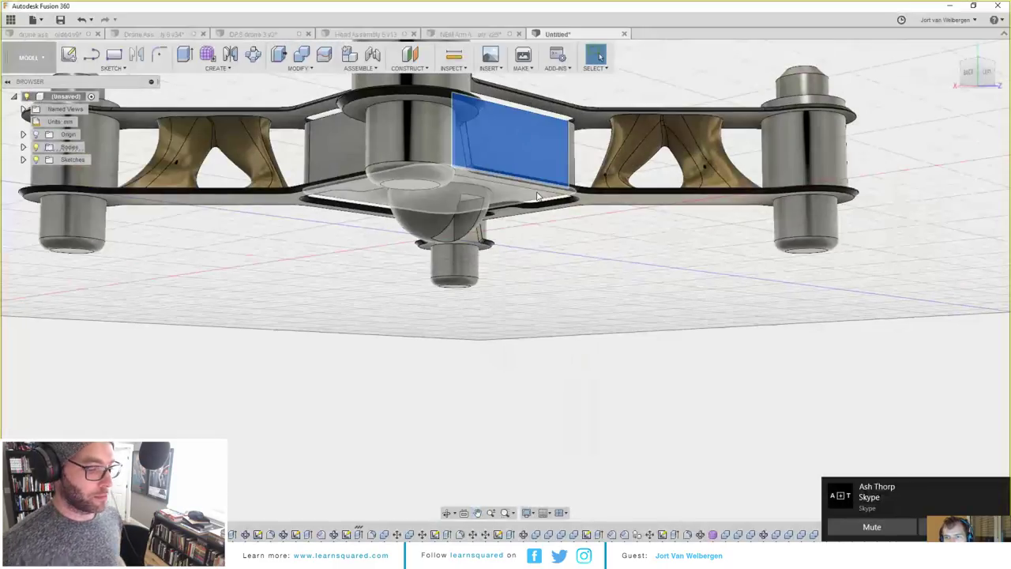
left_click(508, 165)
left_click(411, 270)
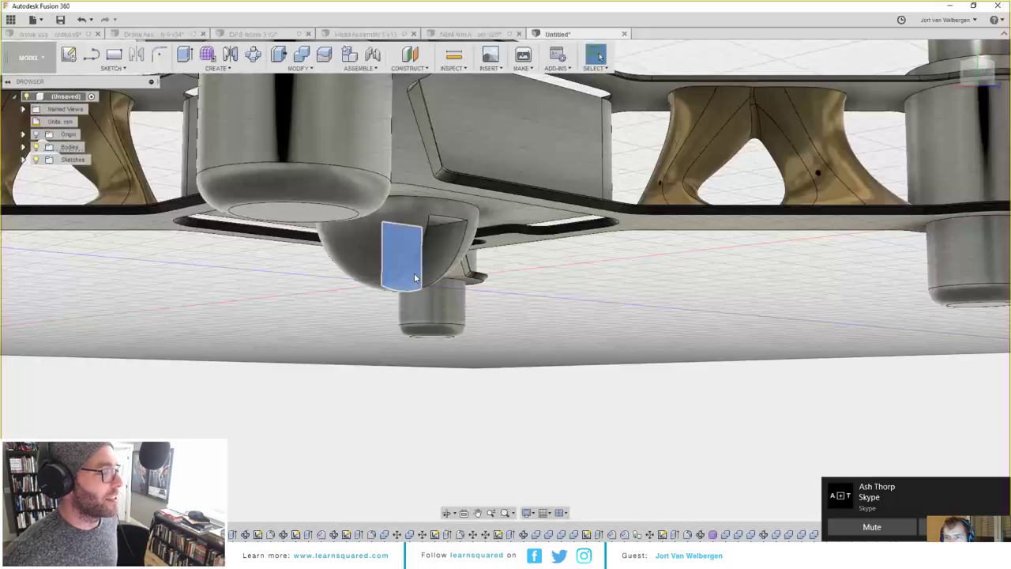
left_click(414, 272)
left_click(507, 238)
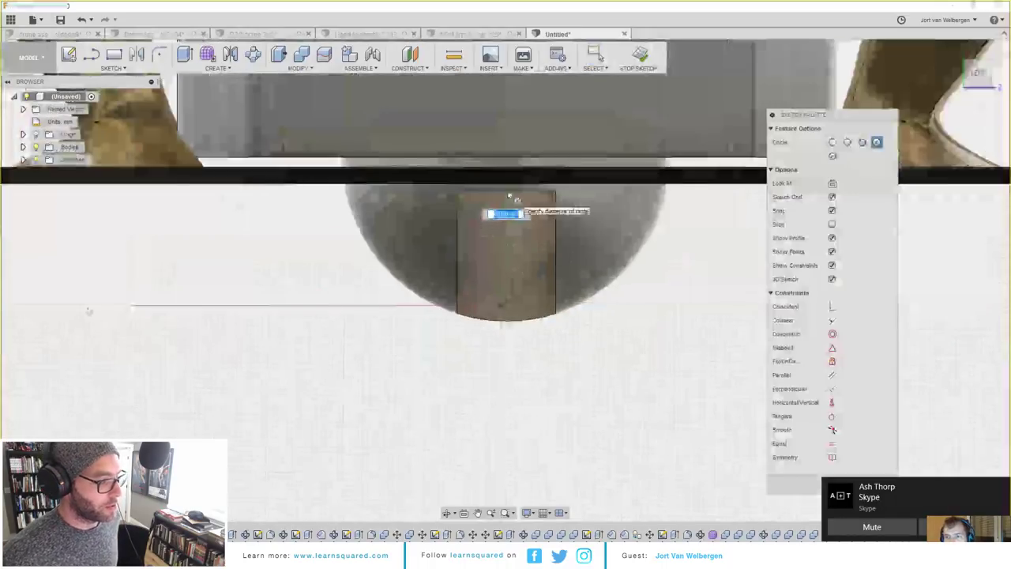
left_click(508, 205)
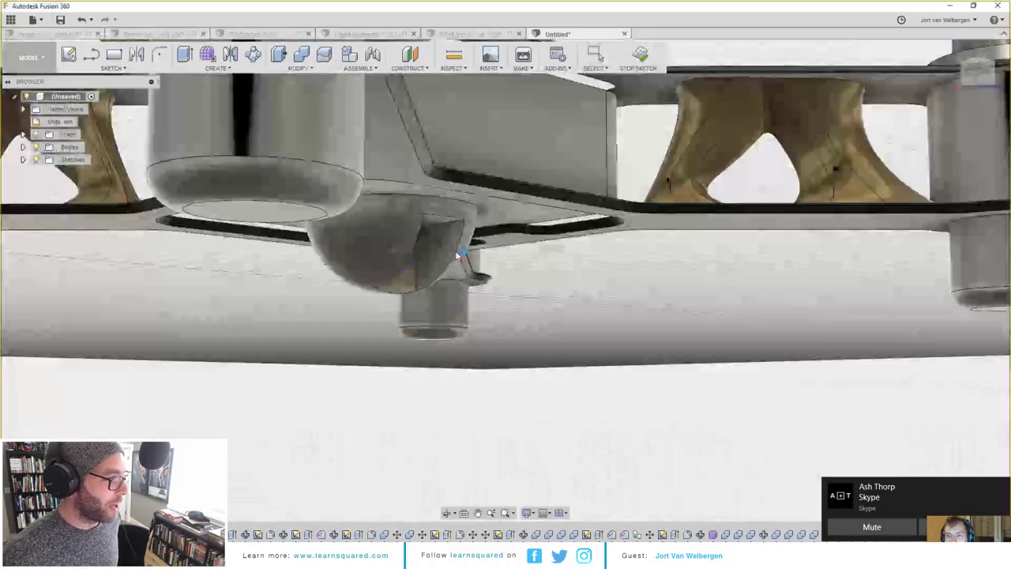
key("e")
left_click(420, 261)
mouse_move(420, 265)
middle_mouse_down("shift")
mouse_move(429, 276)
mouse_move(435, 237)
mouse_move(403, 180)
middle_mouse_up("shift")
key("Escape")
Step: Extrude the circle in the dome's notch 5 mm outward as a joined cylinder
left_click(406, 292)
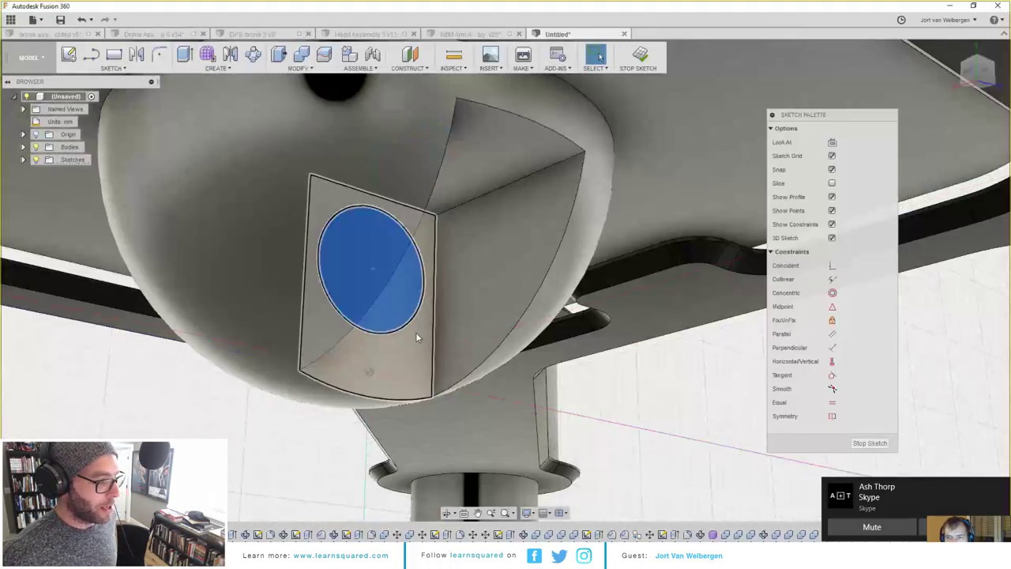
type("e")
type("20")
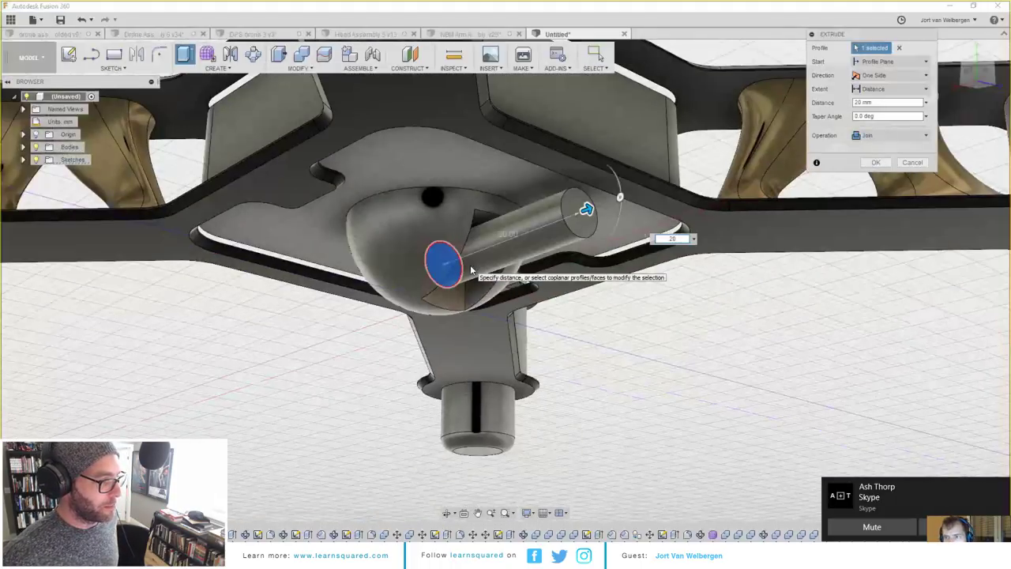
key("BackSpace")
key("BackSpace")
type("5")
scroll(478, 267, "down", 5)
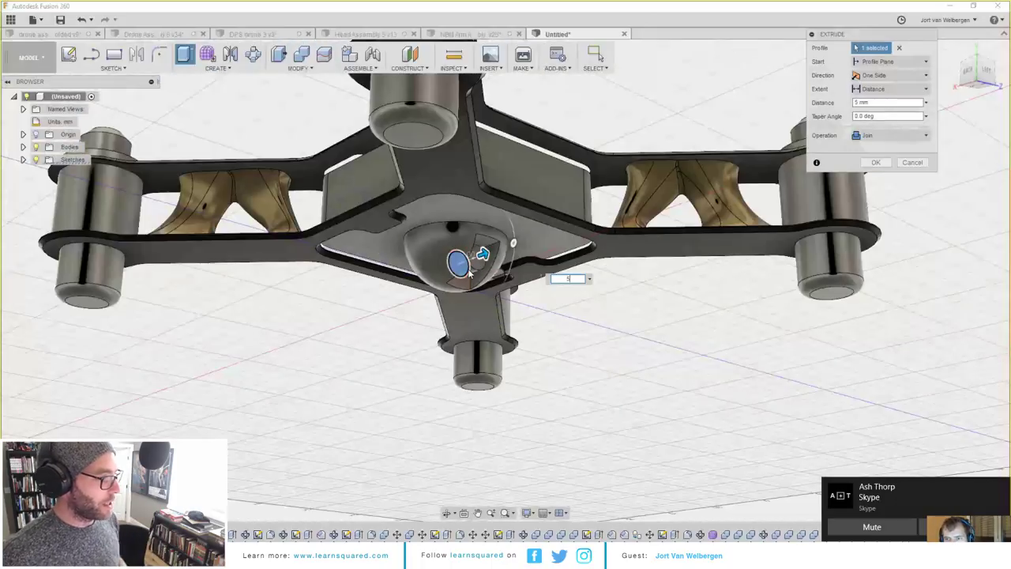
scroll(478, 261, "up", 8)
scroll(478, 259, "up", 2)
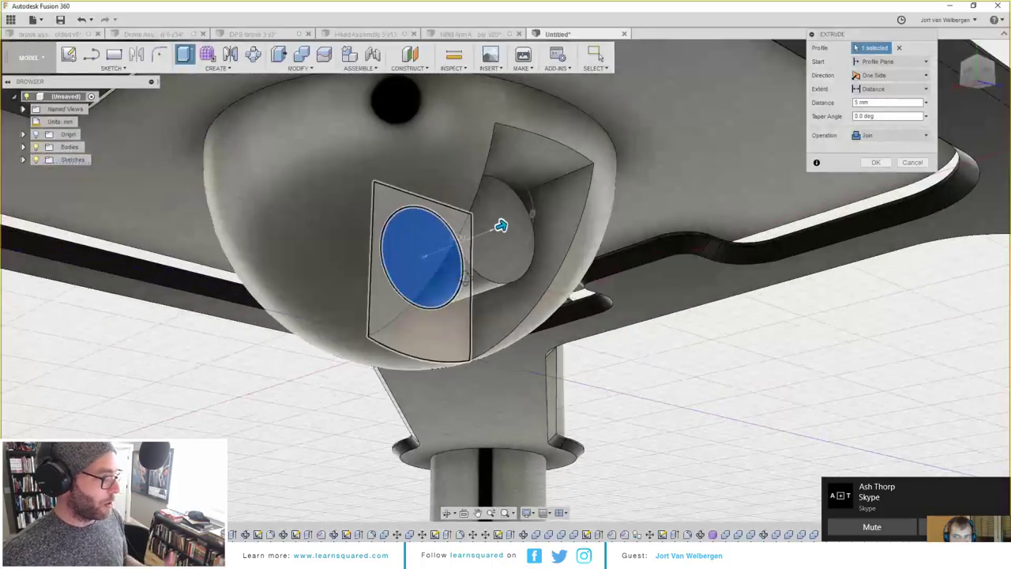
middle_click_drag(460, 284, 468, 150, "shift")
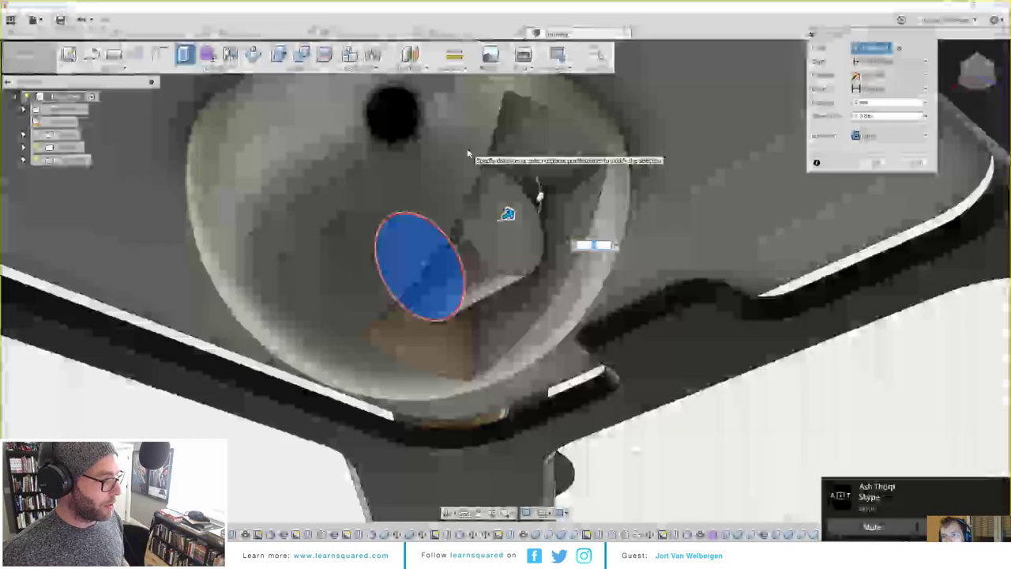
key("Return")
key("f")
middle_click_drag(502, 223, 557, 220, "shift")
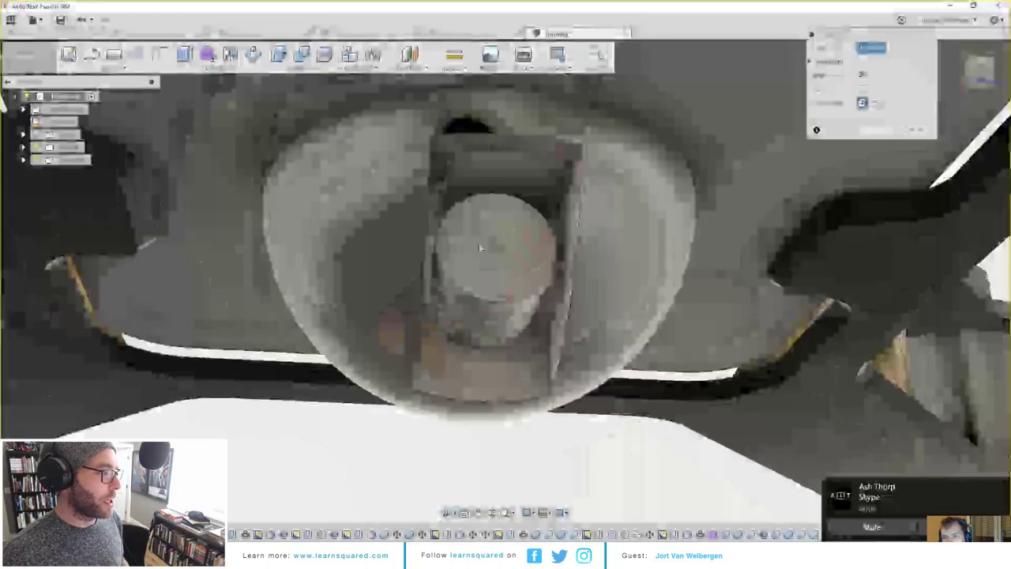
left_click(434, 236)
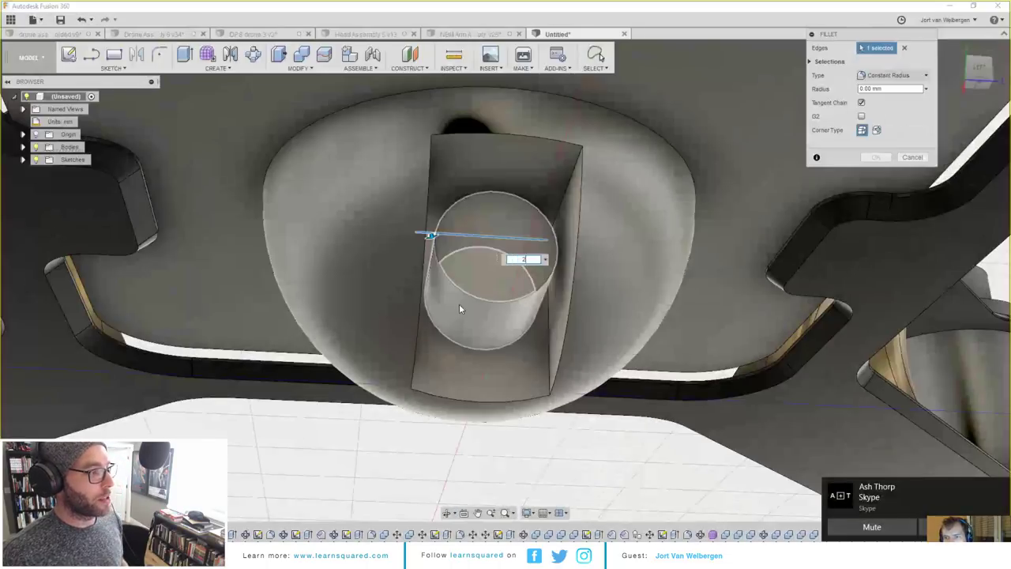
middle_click_drag(458, 304, 463, 180, "shift")
key("Escape")
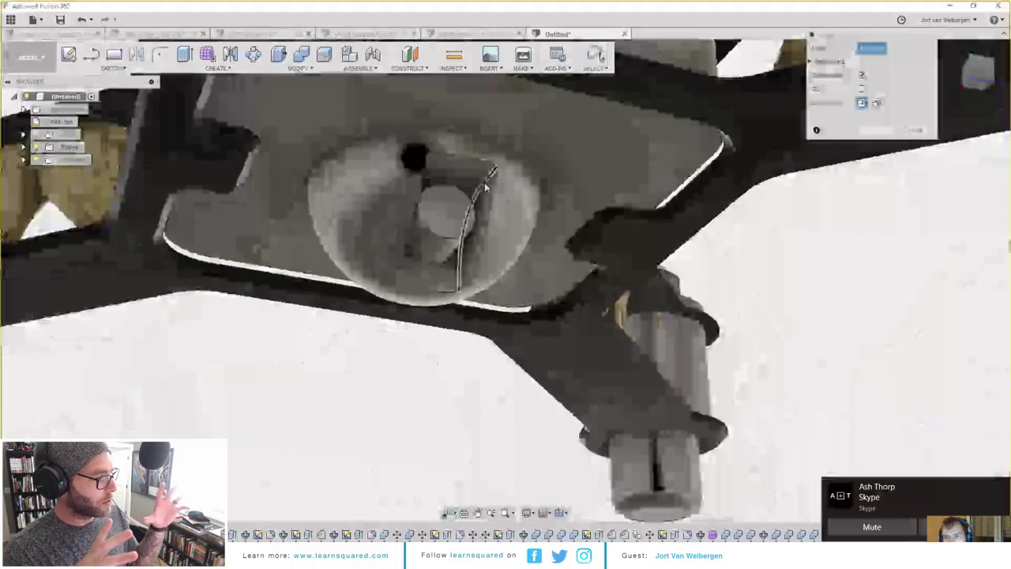
Step: Fillet the edges of the notch in the camera dome with a 1 mm radius
key("Escape")
key("f")
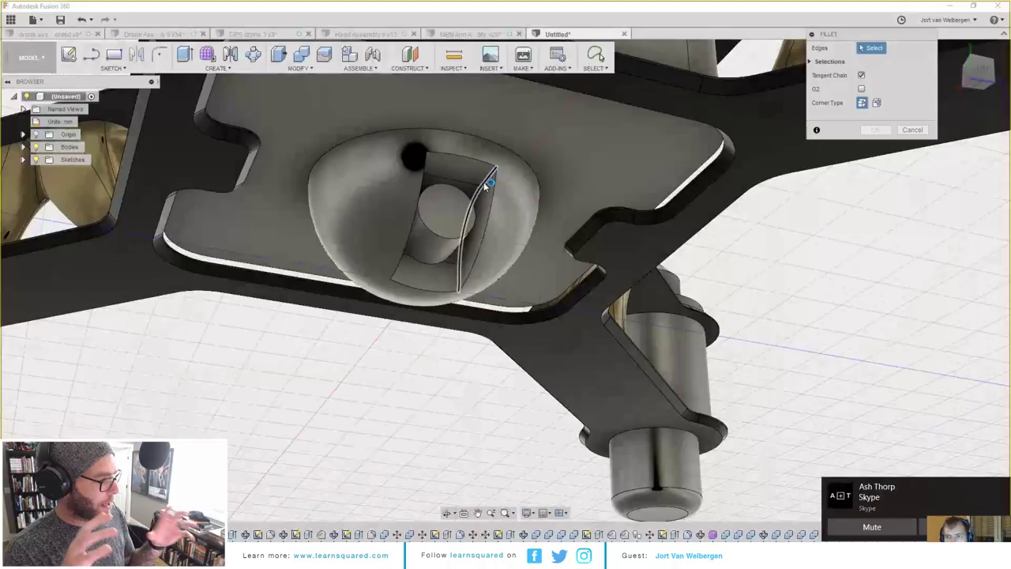
left_click(482, 186)
type("1")
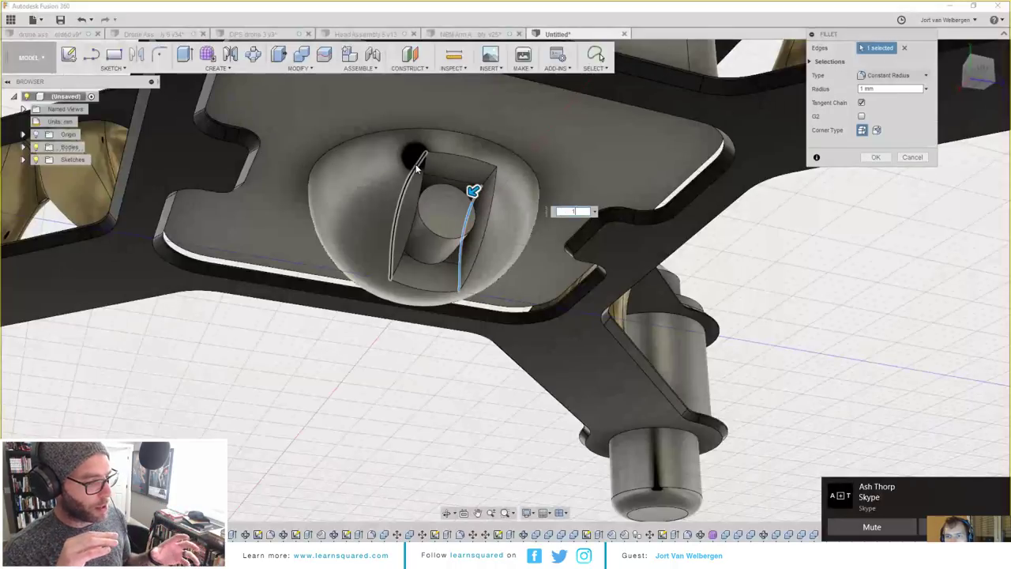
left_click(417, 186, "ctrl")
middle_click_drag(401, 190, 413, 188, "shift")
key("Escape")
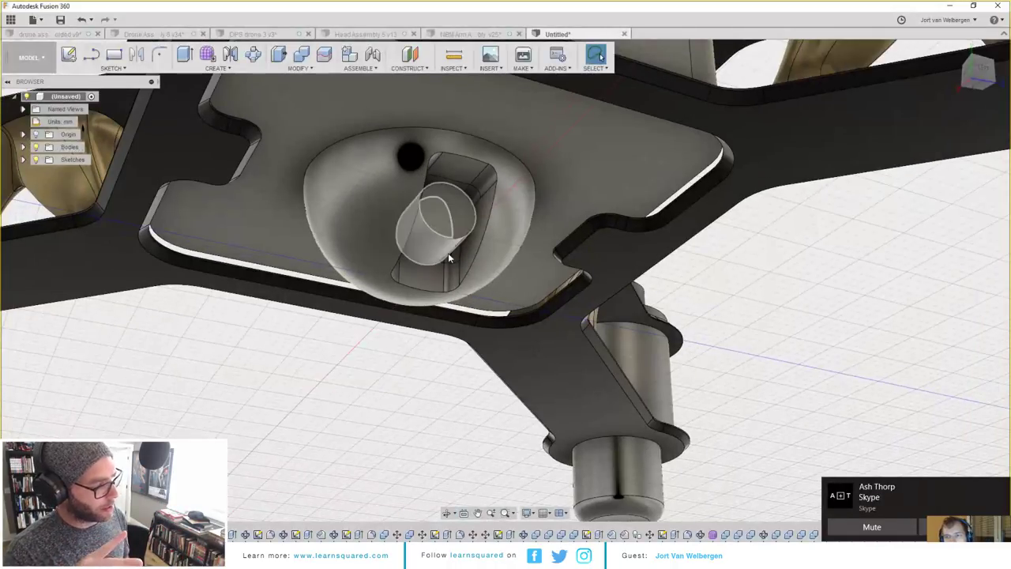
Step: Sketch a concentric circle about 4.4 mm in diameter on the end face of the cylinder inside the notch
middle_click_drag(448, 257, 487, 212, "shift")
scroll(485, 209, "down", 5)
left_click(486, 213)
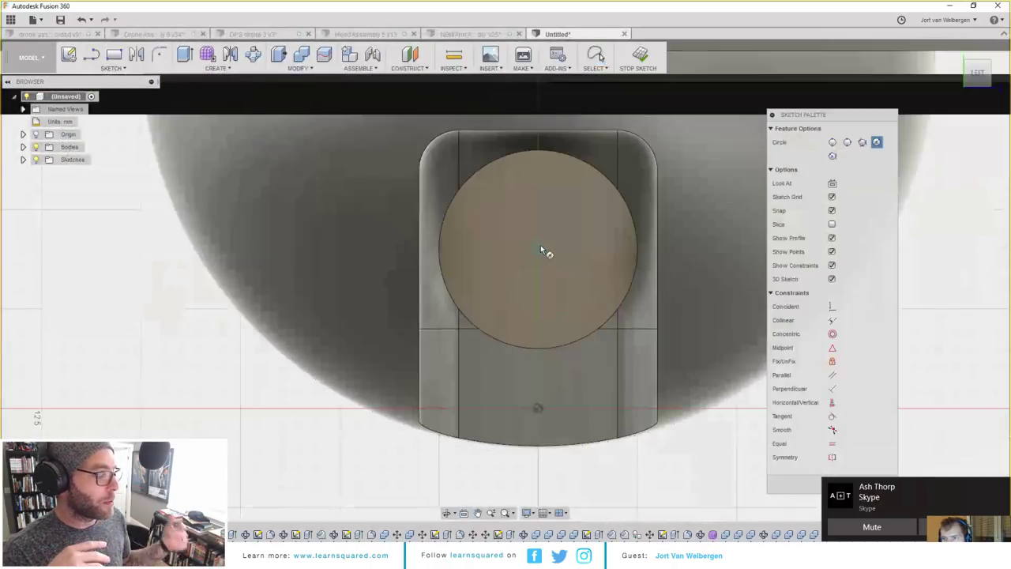
left_click(540, 249)
scroll(535, 168, "up", 5)
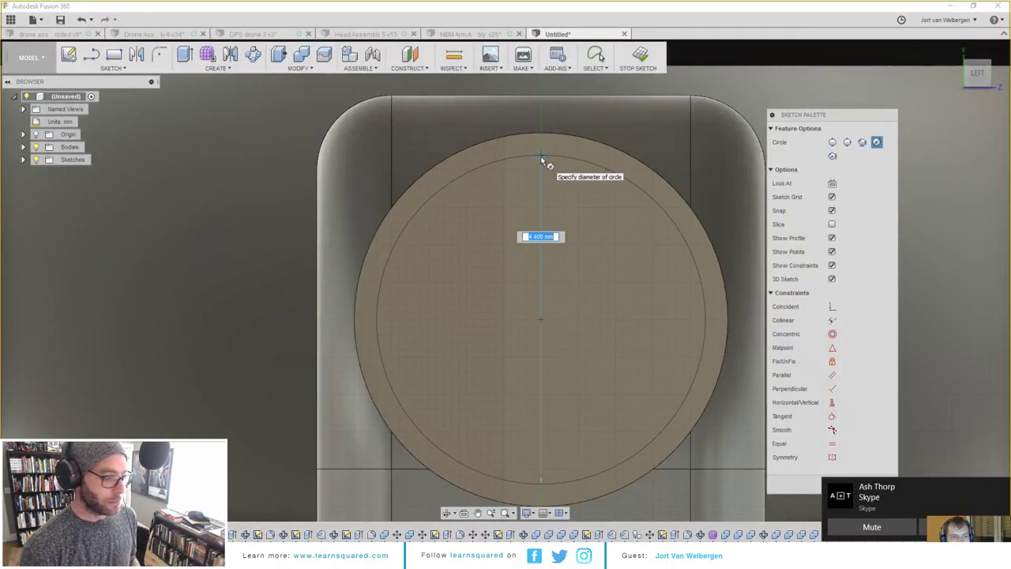
left_click(541, 156)
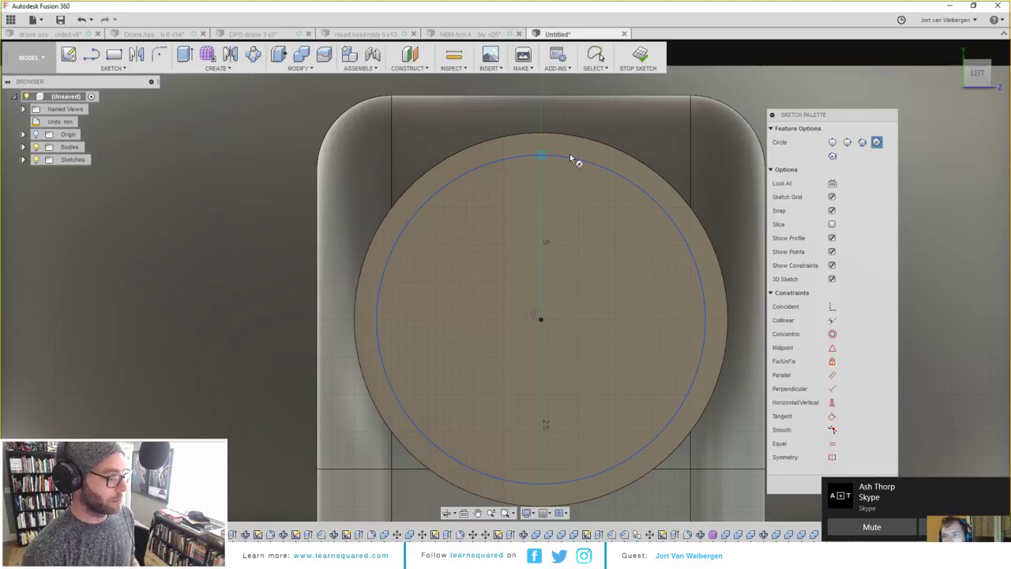
scroll(551, 170, "down", 3)
Step: Browse the stored projects and open the Tavor X v1 design from the Studies project
key("e")
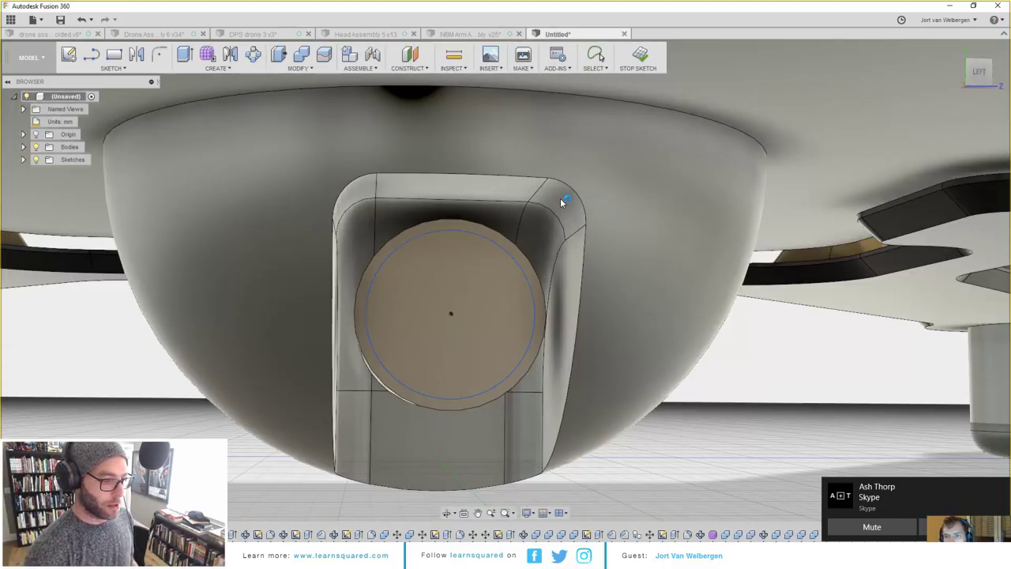
key("e")
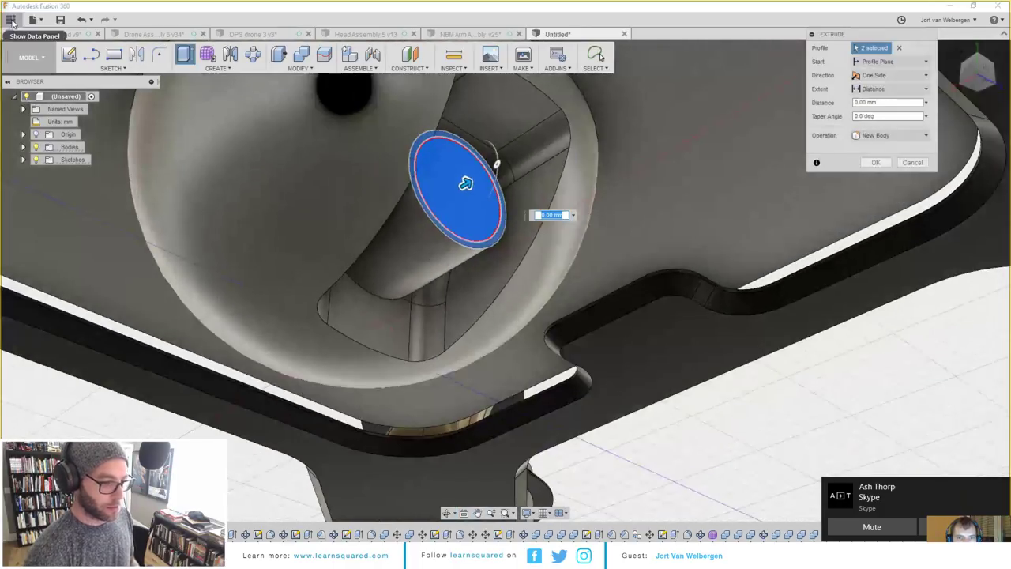
left_click(11, 21)
left_click(39, 24)
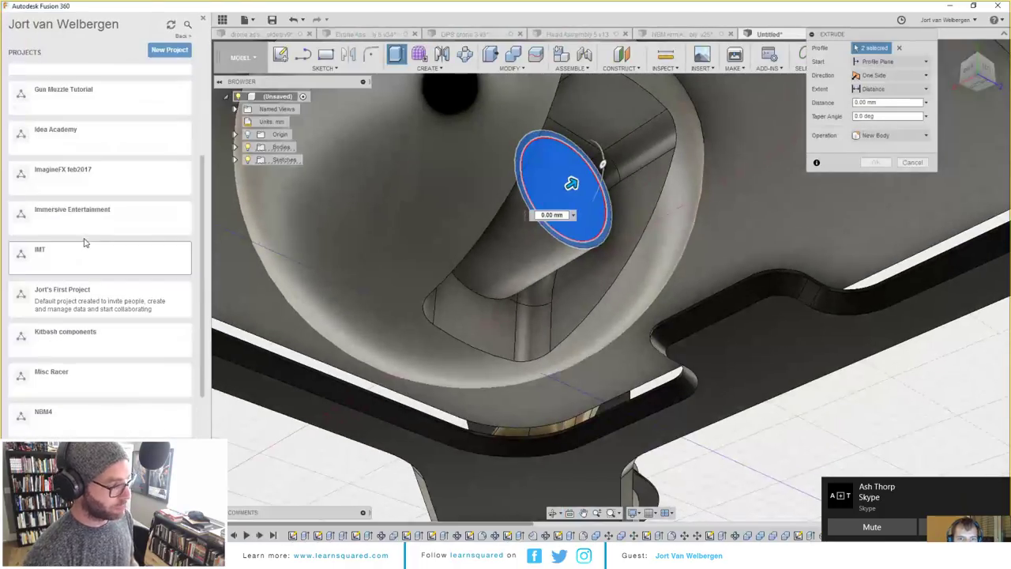
scroll(84, 245, "up", 2)
scroll(90, 195, "down", 1)
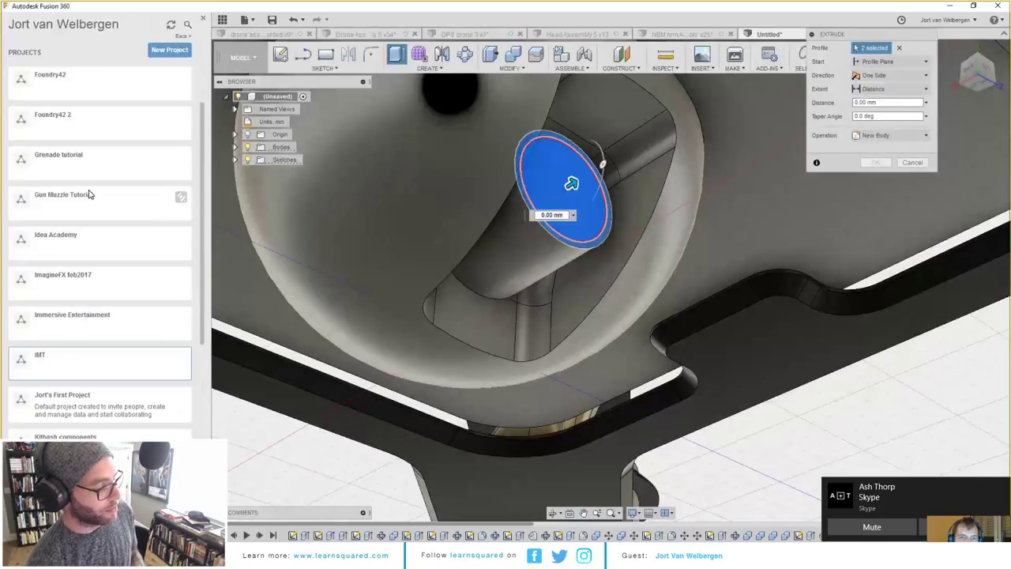
scroll(89, 193, "down", 4)
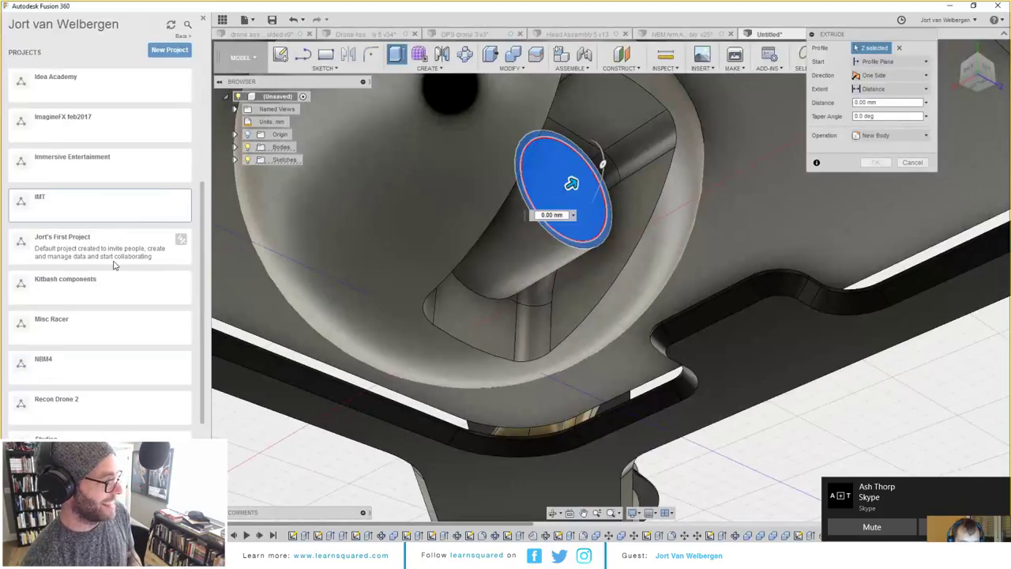
scroll(107, 293, "down", 1)
left_click(96, 387)
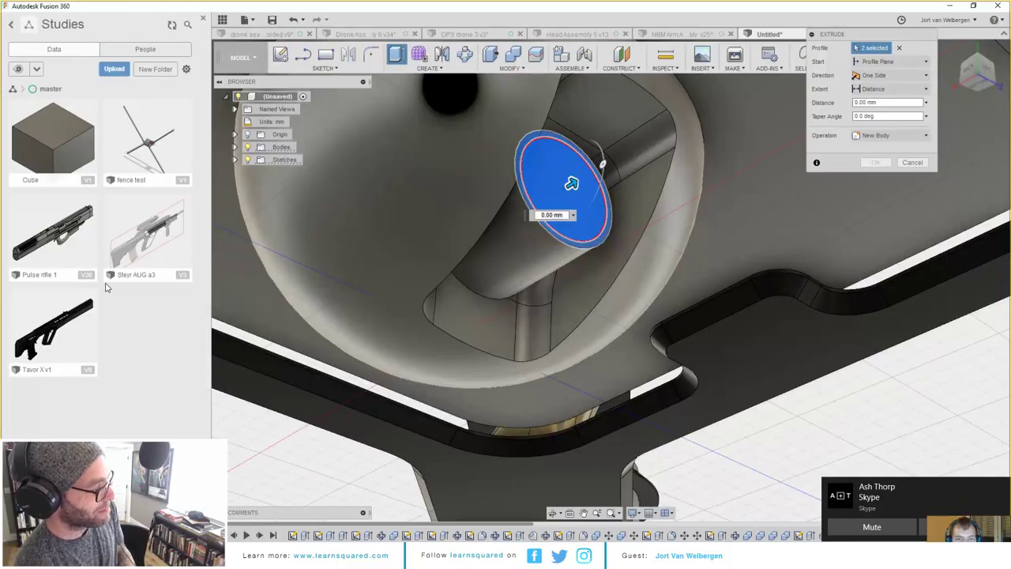
double_click(75, 324)
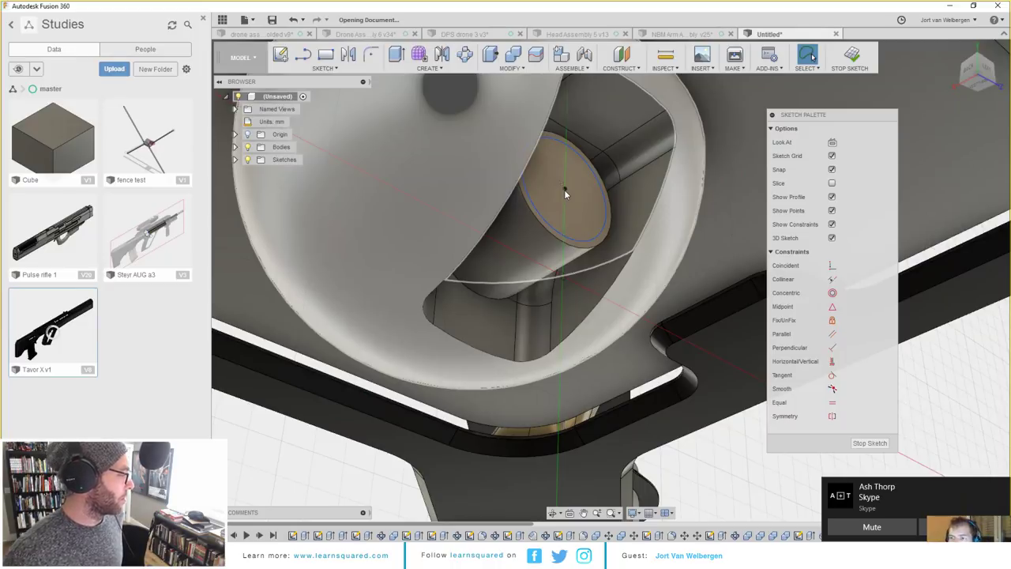
Step: Examine the Steyr AUG a3 design, close it, and view the Tavor X v1 model
left_click(564, 189)
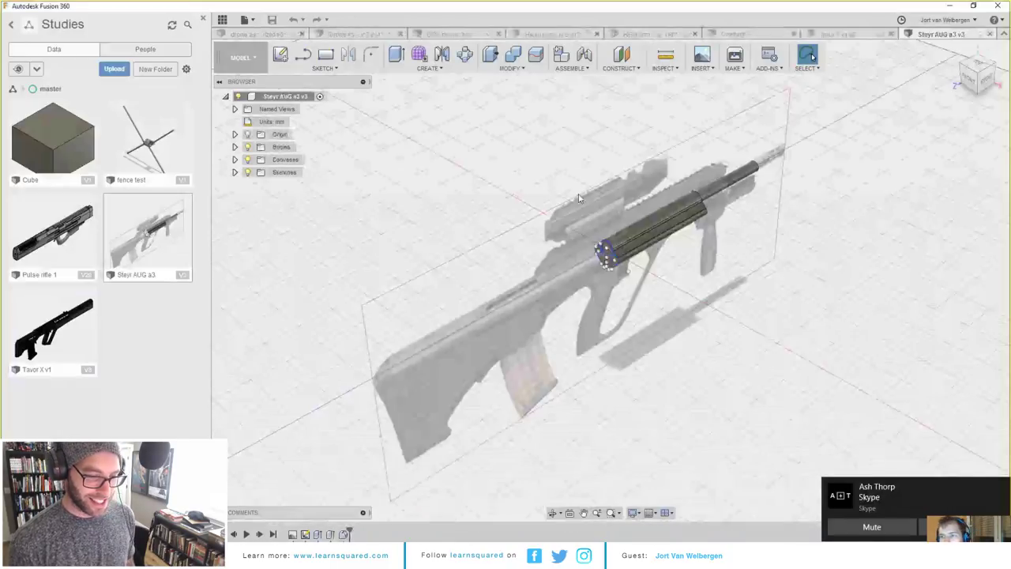
scroll(643, 237, "up", 3)
middle_click_drag(644, 237, 735, 381, "shift")
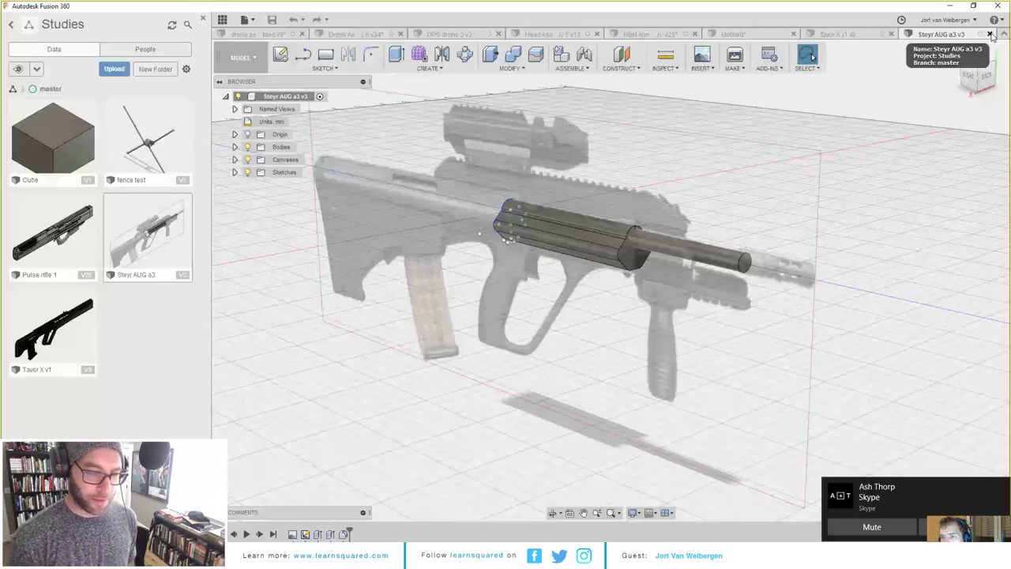
left_click(990, 34)
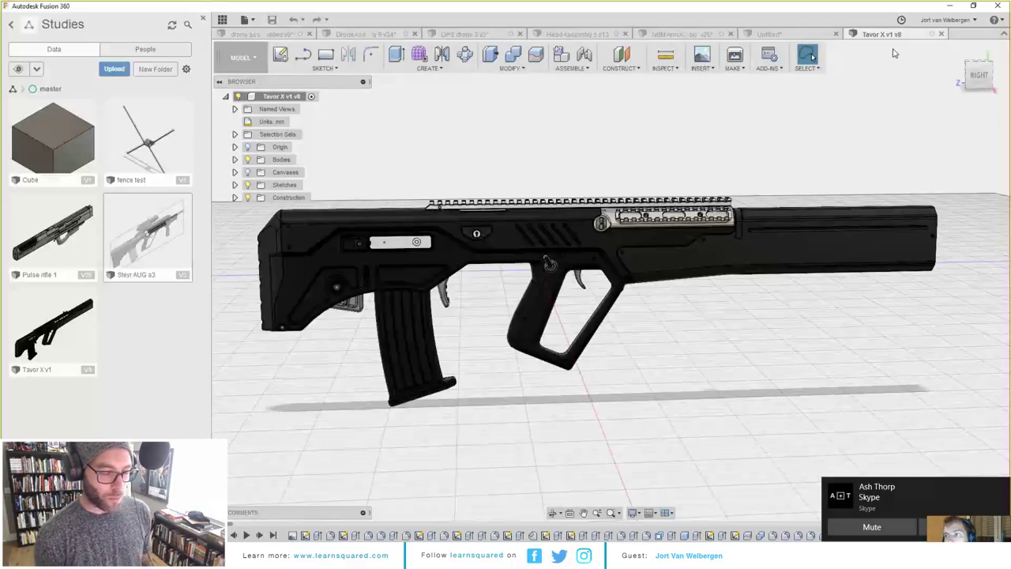
middle_click_drag(807, 113, 729, 165, "shift")
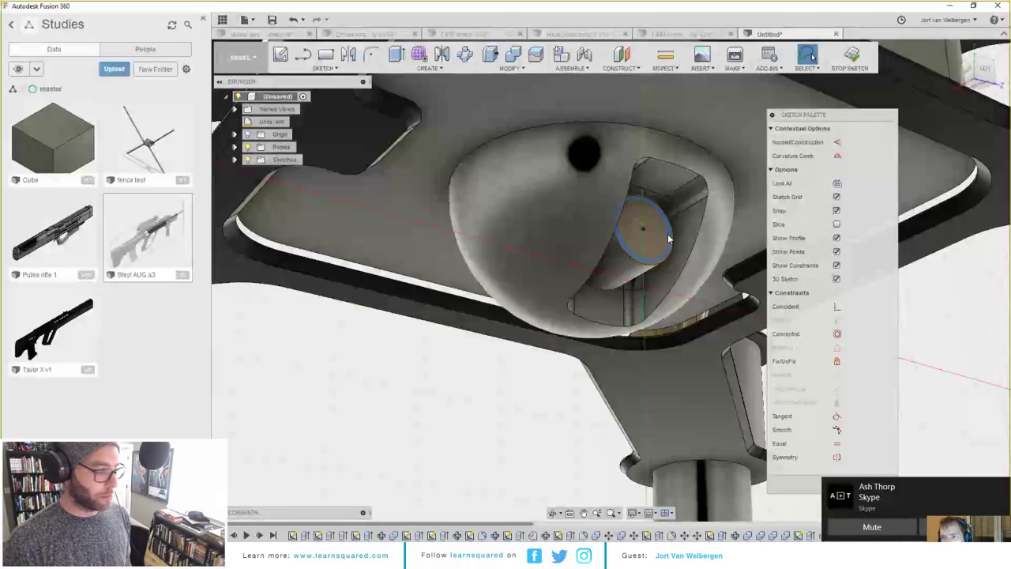
Step: Extrude the inner circle on the end face of the camera cylinder to form the lens
left_click(652, 235)
middle_click_drag(652, 235, 565, 277, "shift")
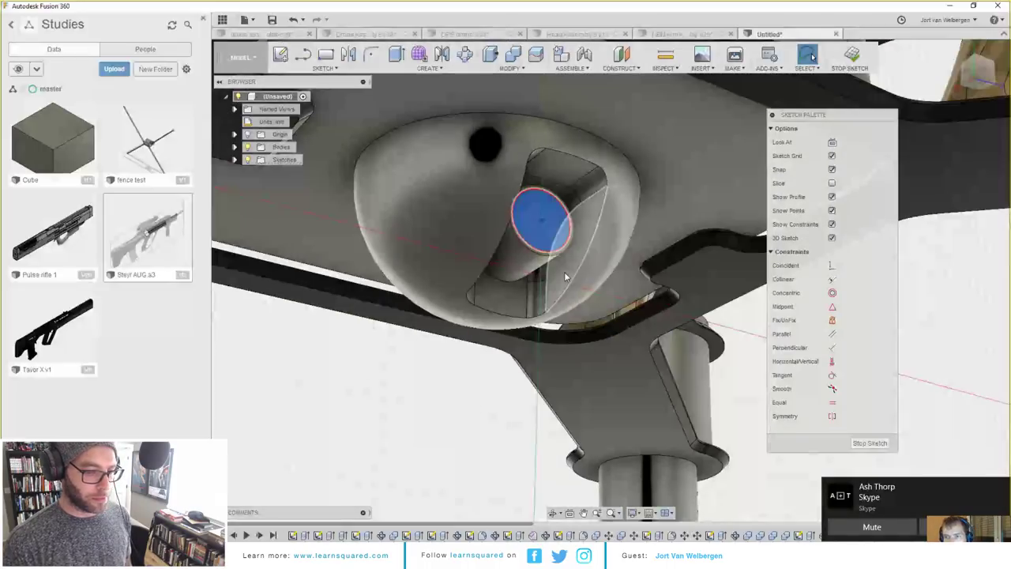
key("e")
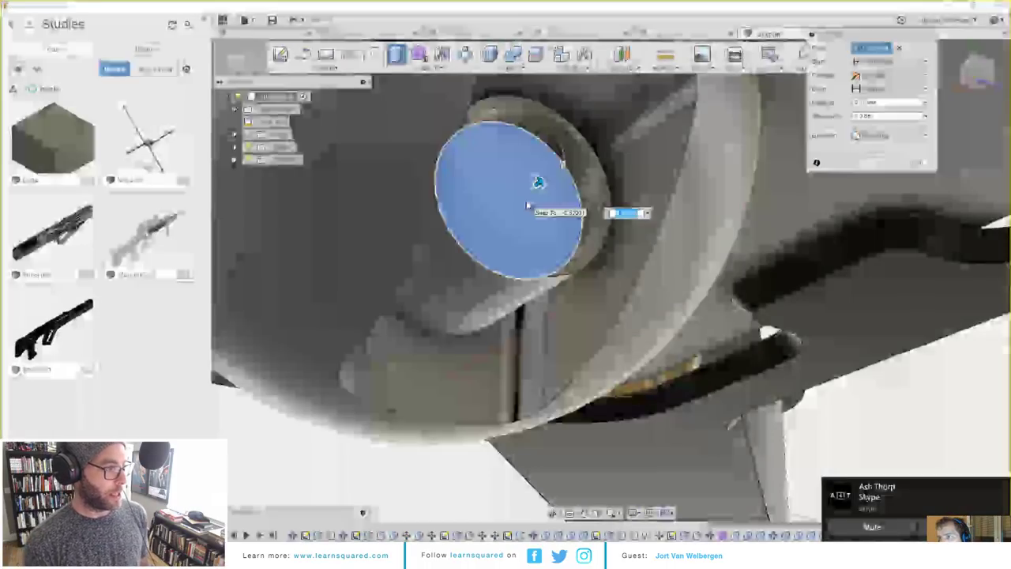
key("Return")
Step: Apply the third appearance already used in the design to the circular lens so it is black
key("a")
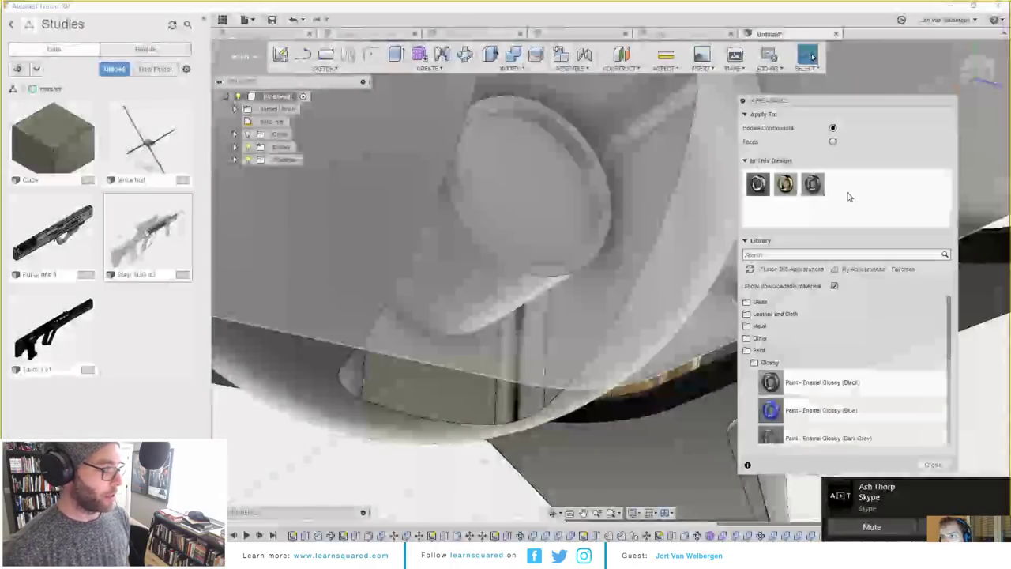
left_click_drag(818, 190, 534, 183)
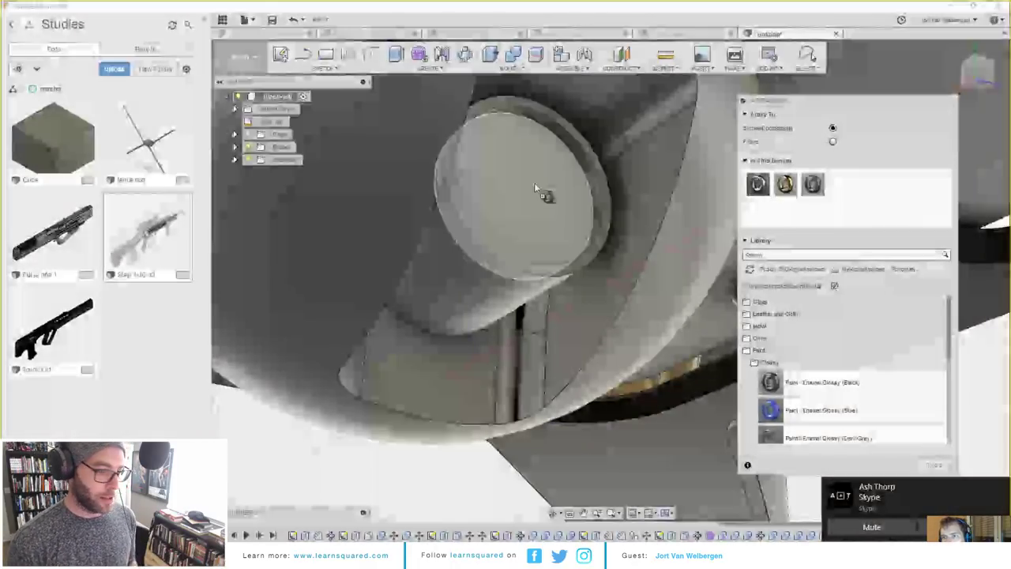
key("Escape")
Step: Chamfer the outer rim edge of the camera cylinder by 0.2 mm
scroll(546, 193, "down", 6)
scroll(567, 217, "up", 5)
scroll(575, 226, "up", 5)
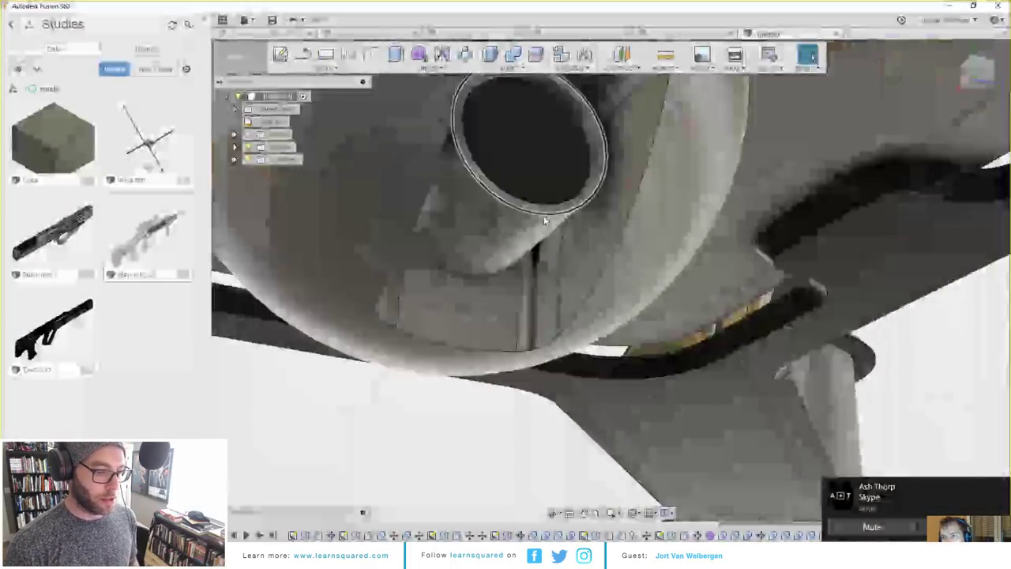
right_click(564, 224)
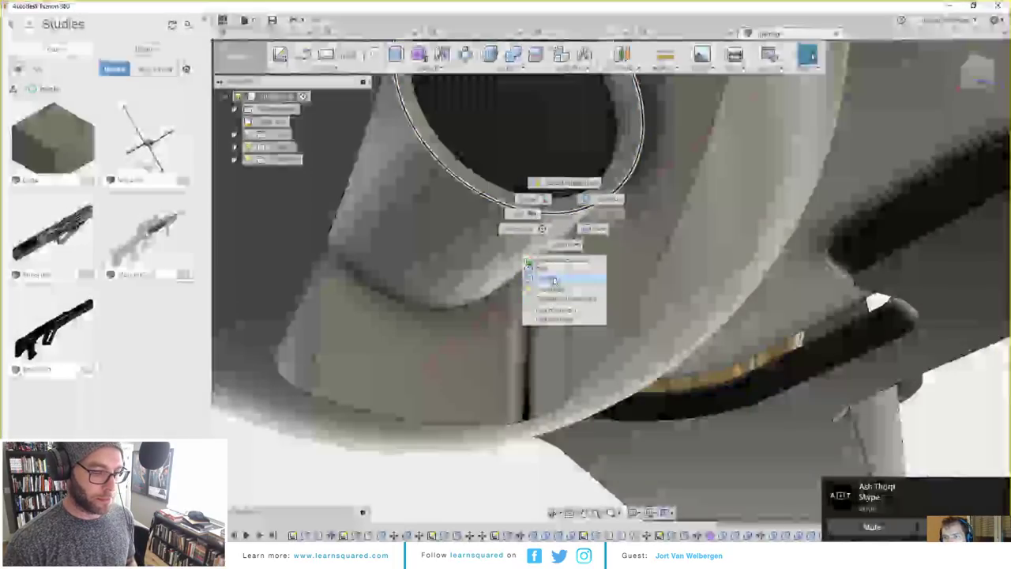
left_click(553, 275)
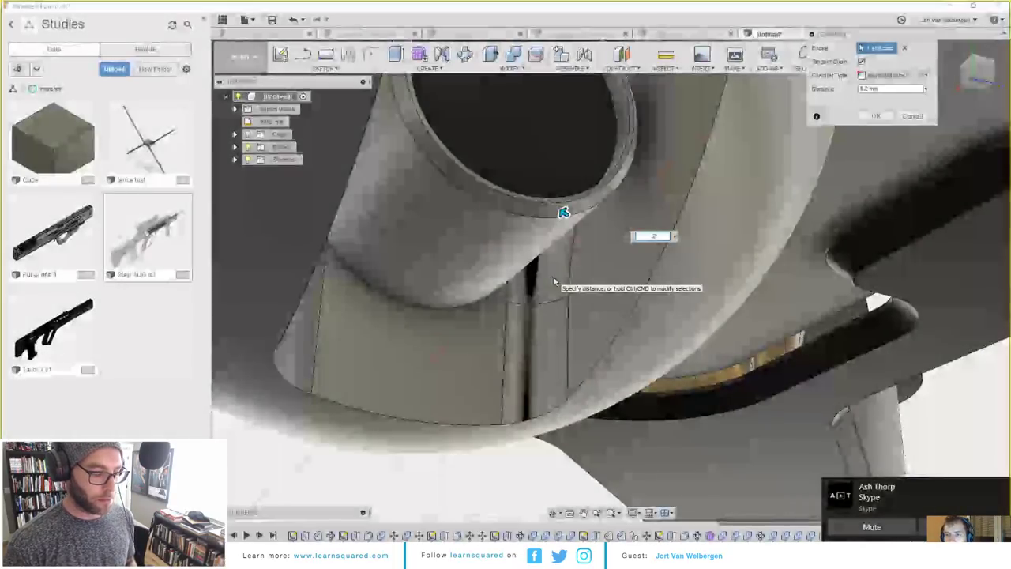
key("Escape")
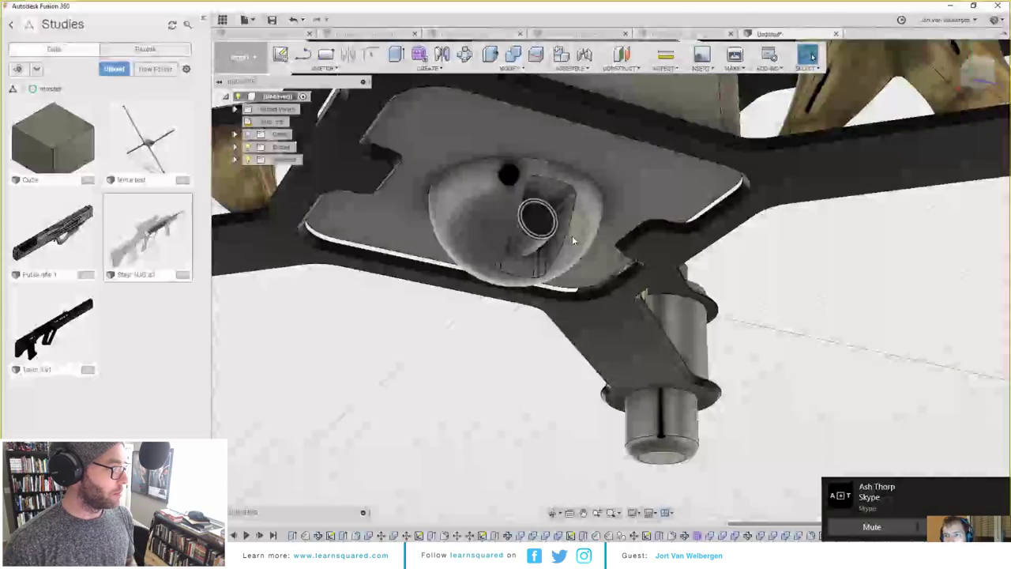
Step: Examine the camera dome and lens from below, and return to the list of stored projects
middle_click_drag(573, 240, 596, 287, "shift")
scroll(537, 248, "up", 3)
scroll(539, 244, "down", 5)
middle_click_drag(539, 243, 543, 234, "shift")
scroll(545, 231, "up", 3)
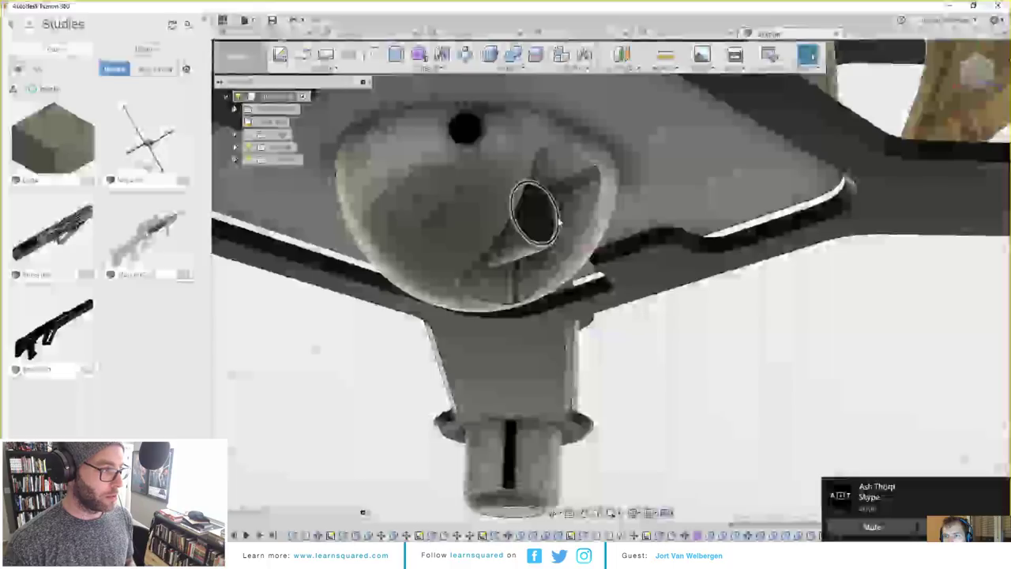
scroll(566, 213, "down", 3)
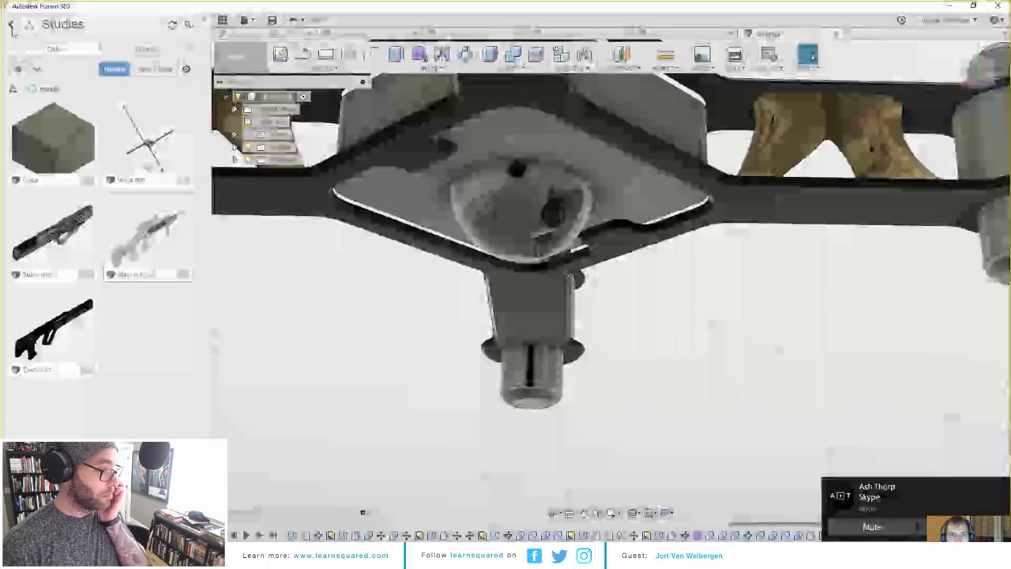
left_click(11, 24)
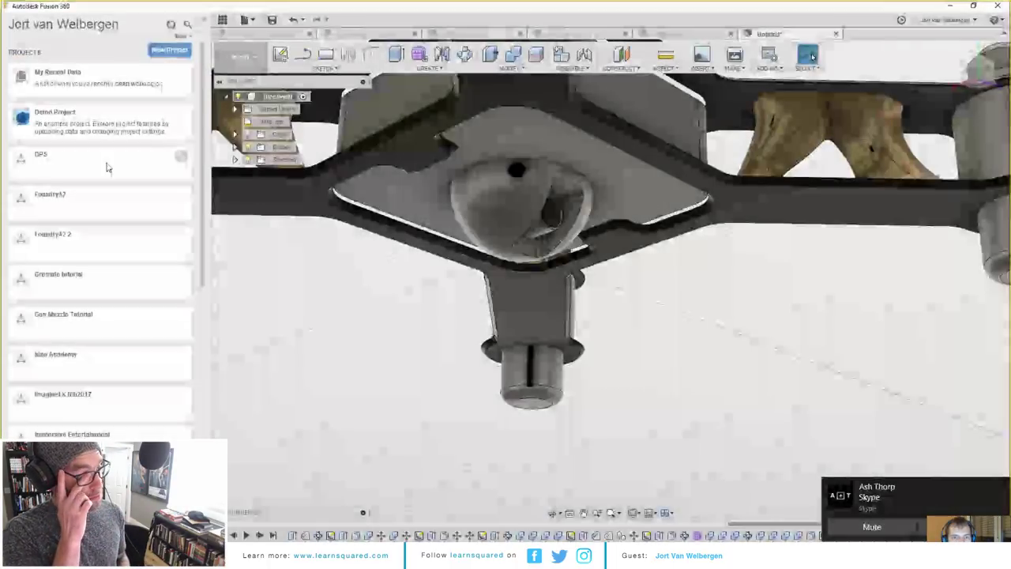